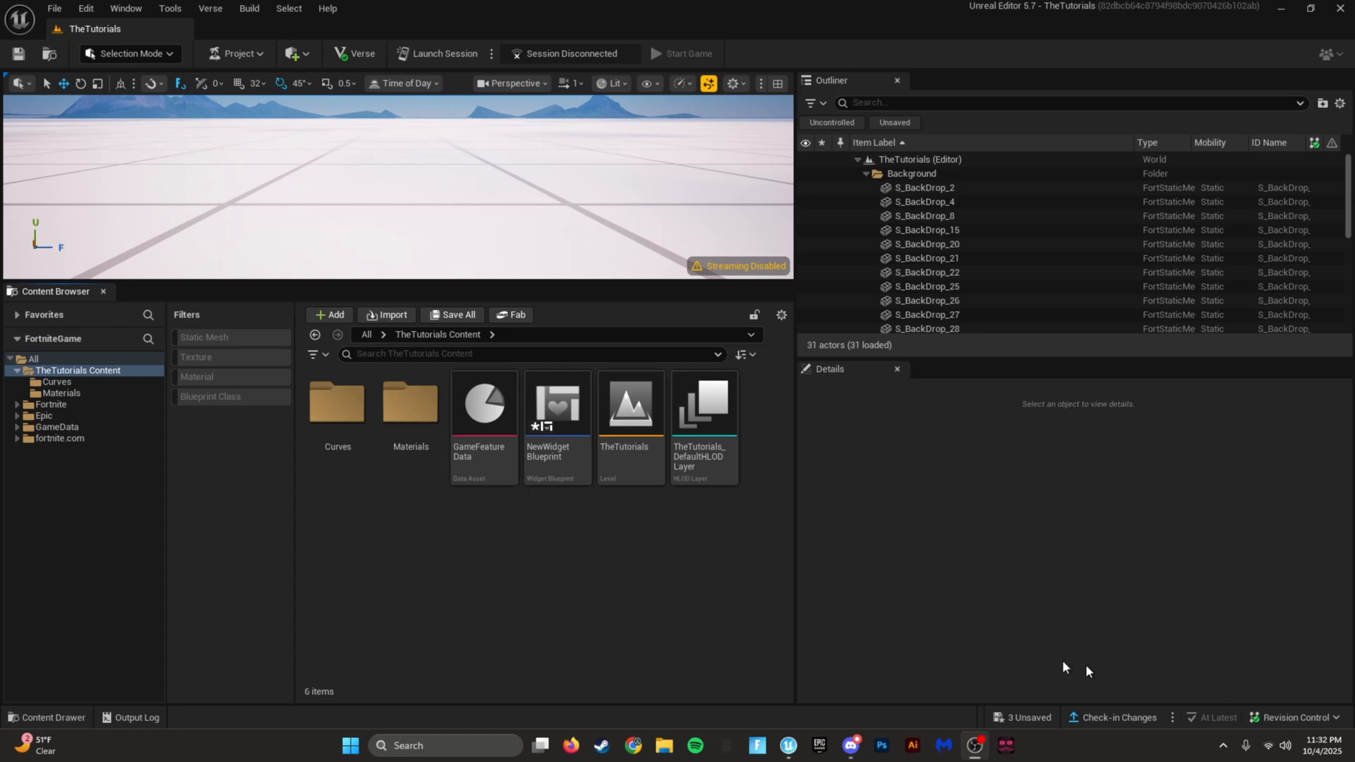
Step: Create a CurveLinearColor curve named Shield in the Curves folder
{"action": "double_click", "coordinate": [333, 408]}
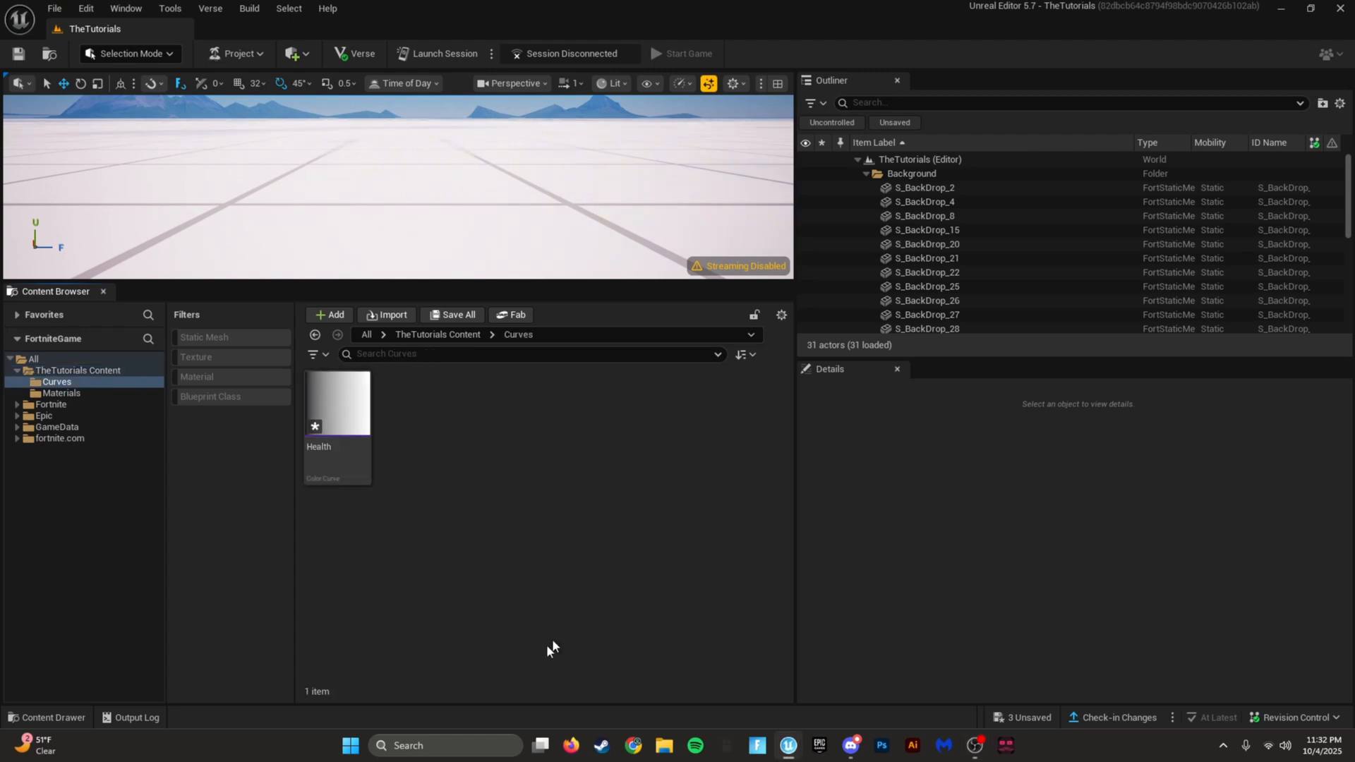
{"action": "right_click", "coordinate": [404, 493]}
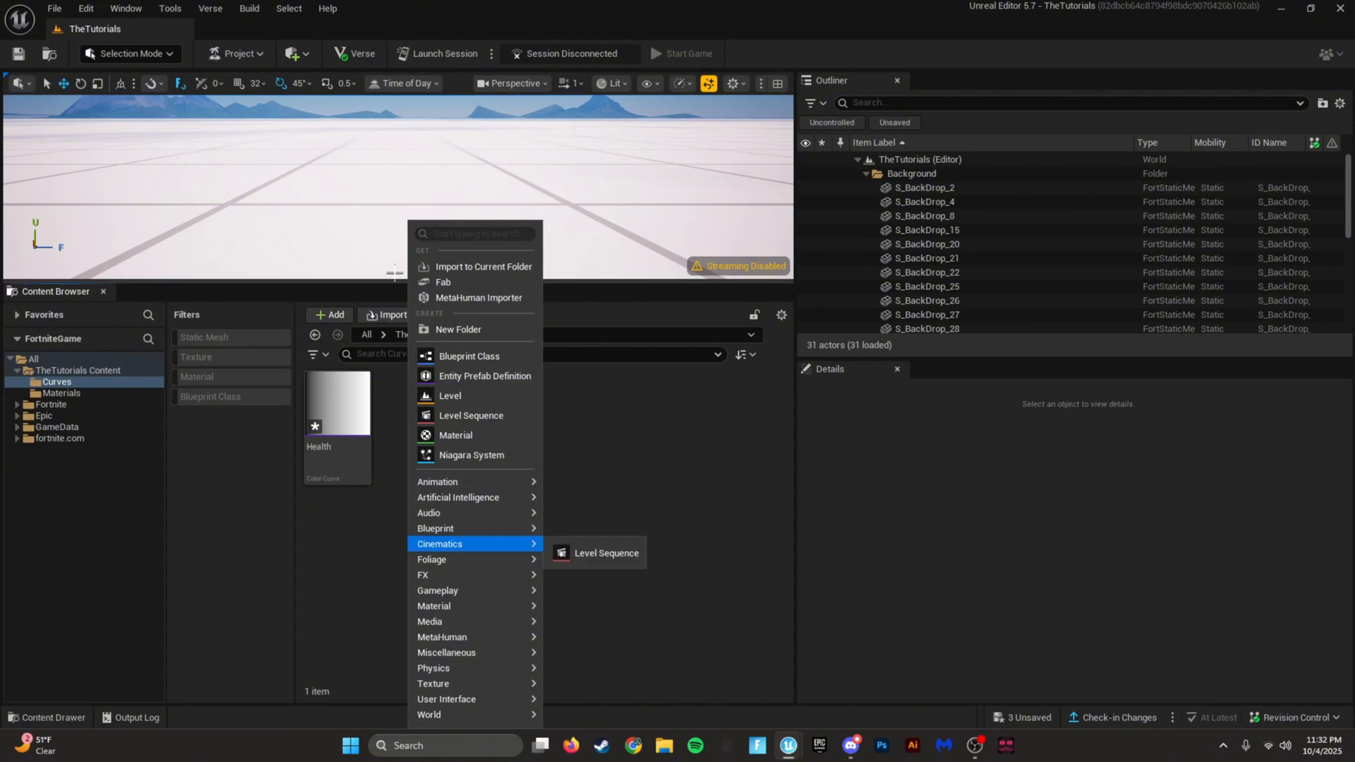
{"action": "mouse_move", "coordinate": [465, 653]}
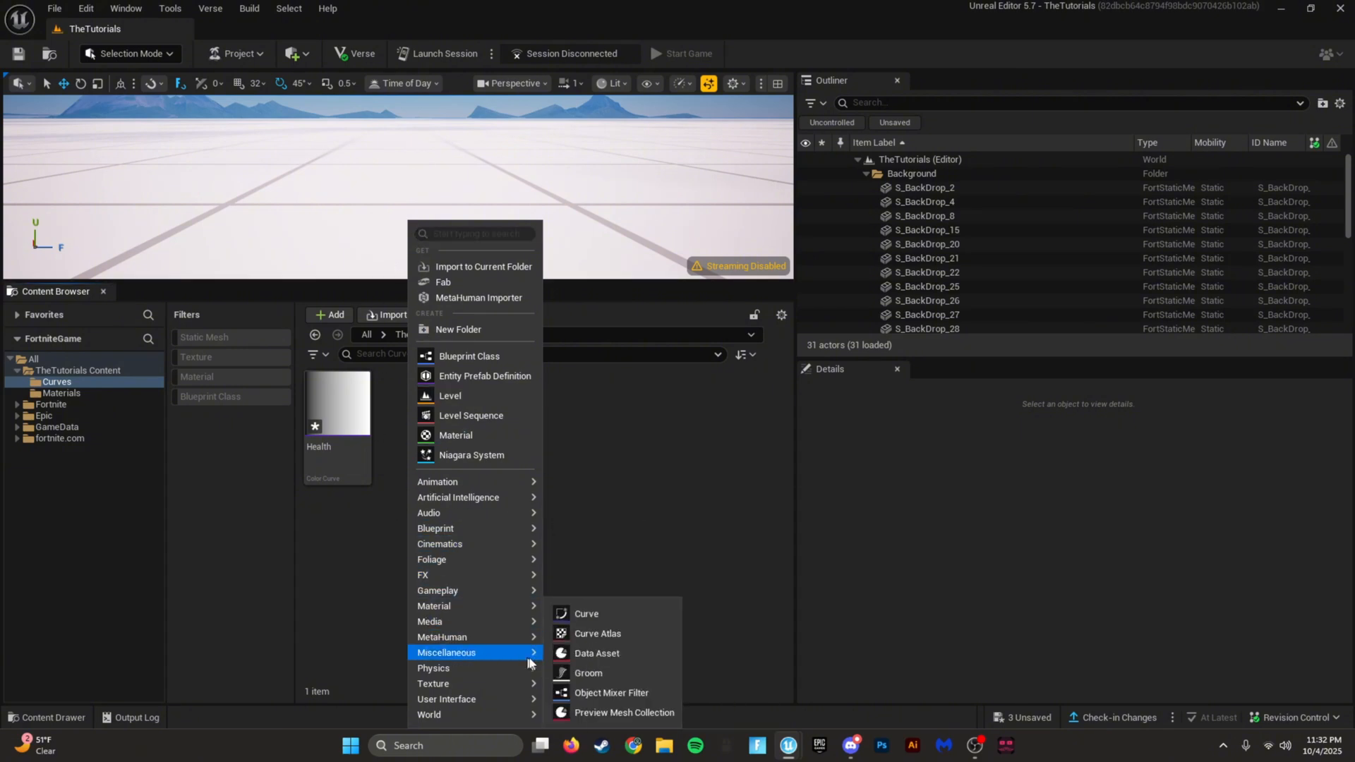
{"action": "left_click", "coordinate": [596, 615]}
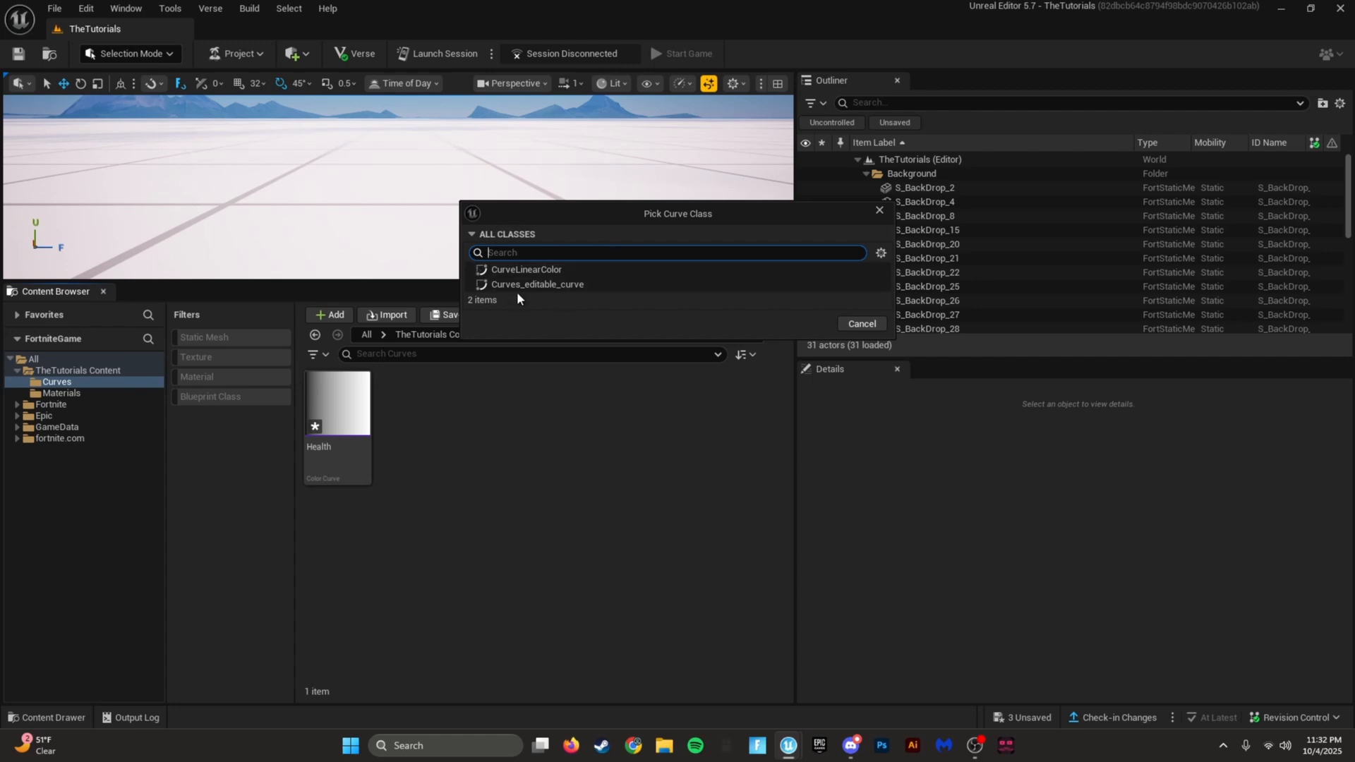
{"action": "left_click", "coordinate": [506, 276]}
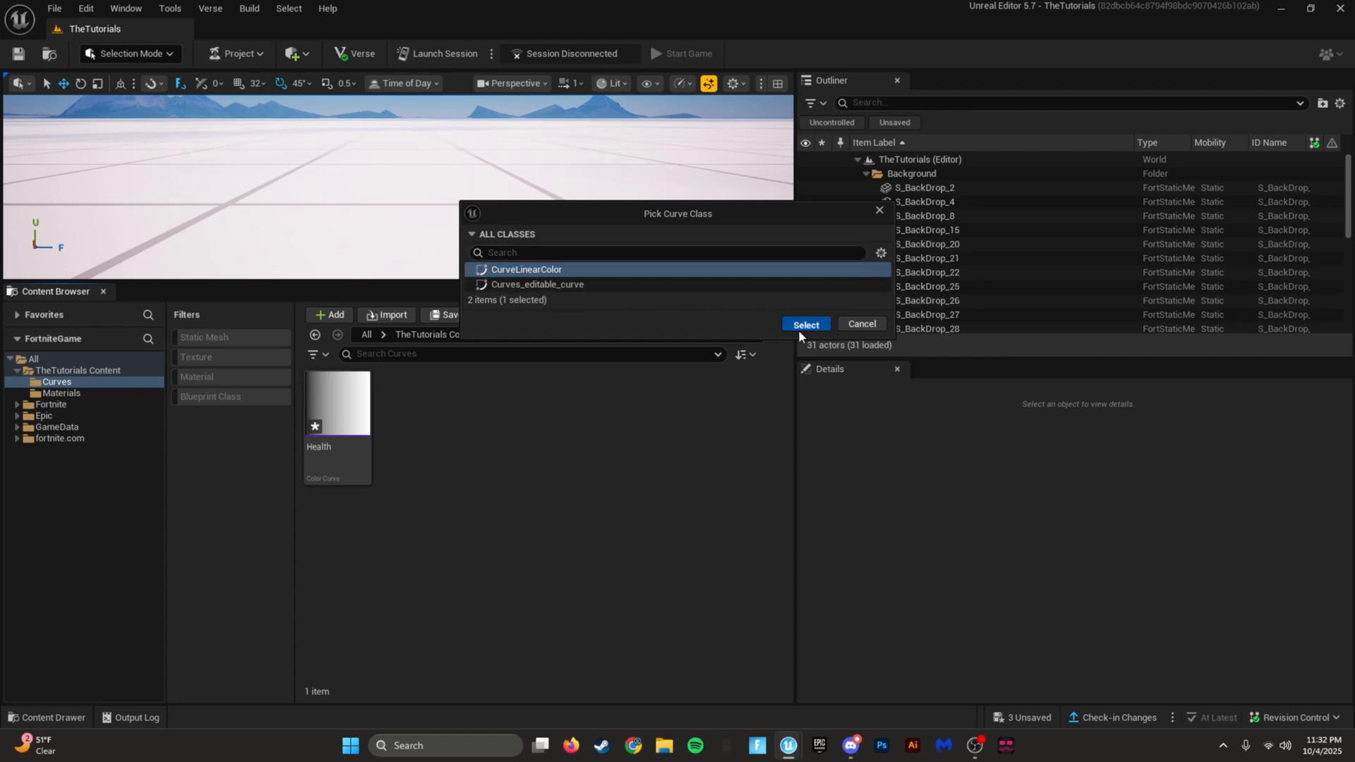
{"action": "left_click", "coordinate": [800, 324]}
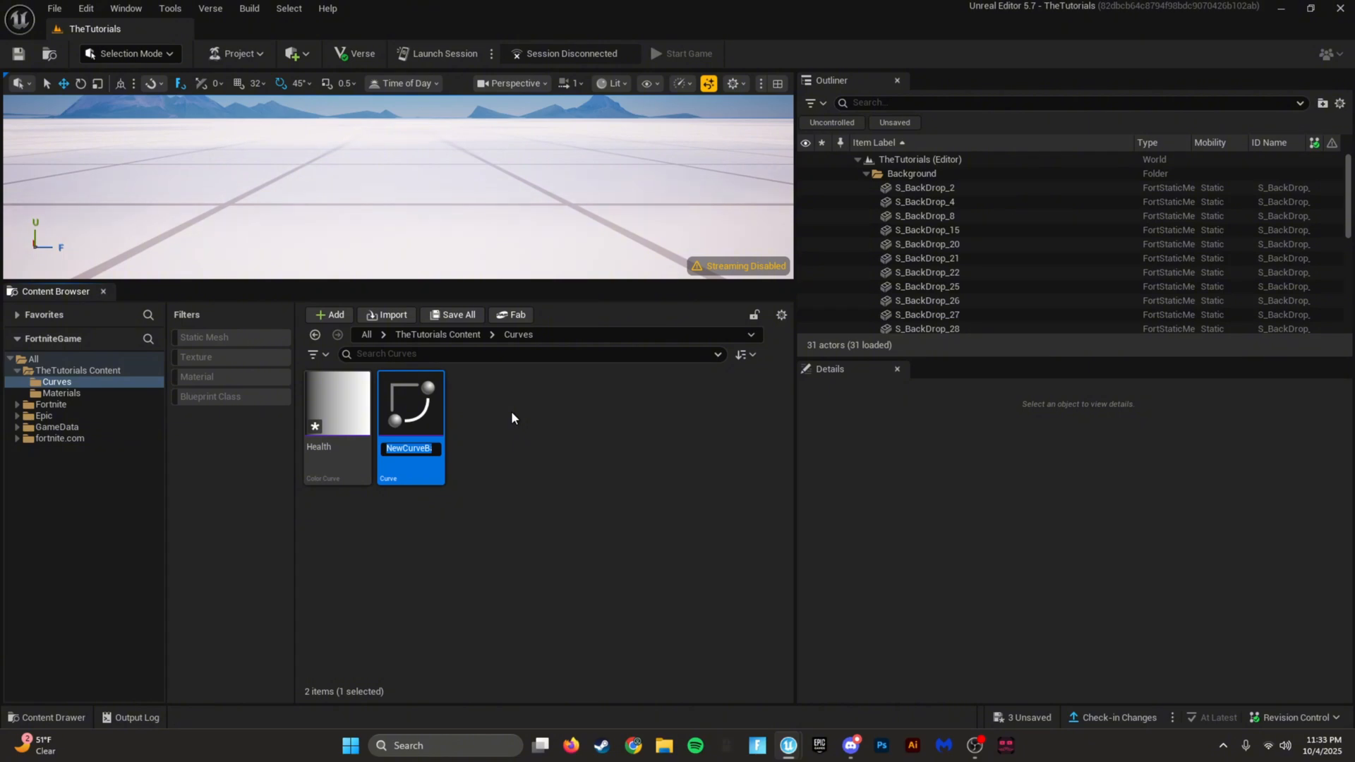
{"action": "key", "text": "BackSpace"}
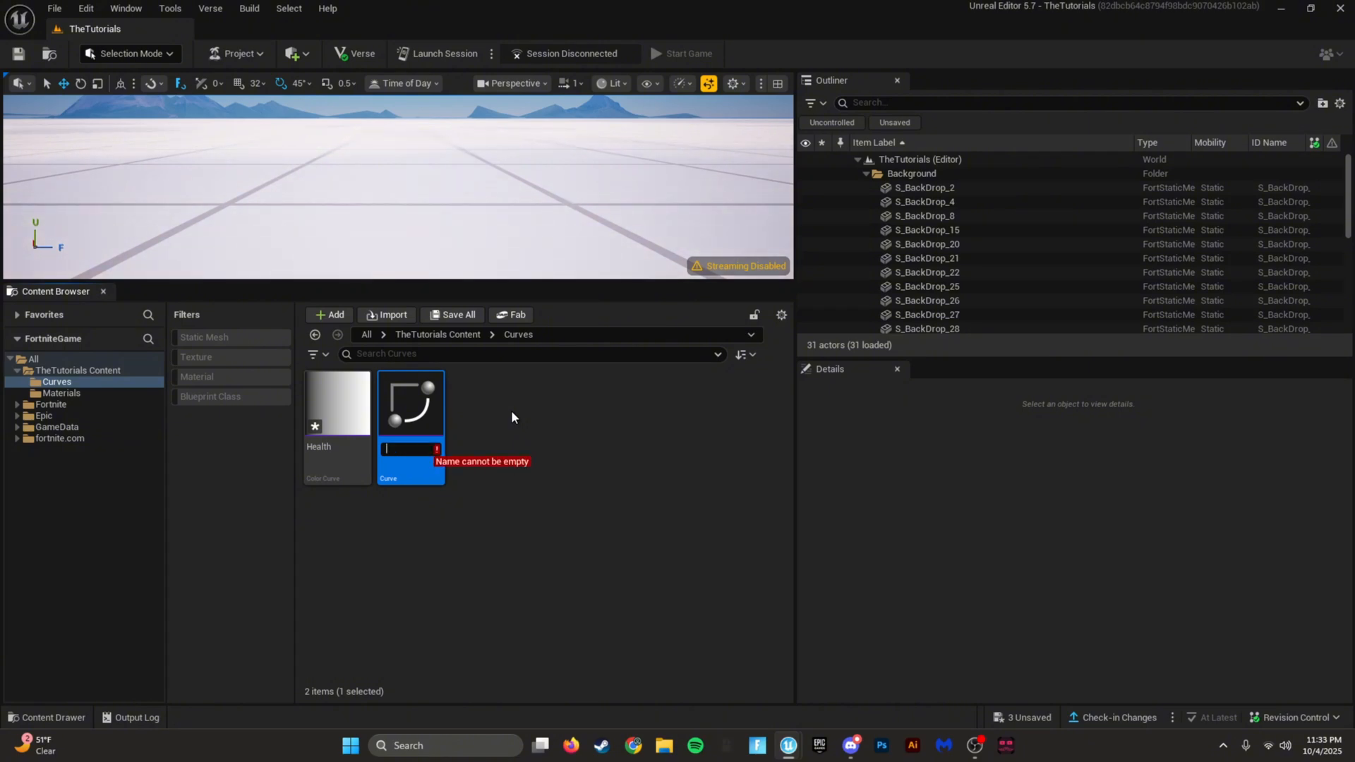
{"action": "type", "text": "S"}
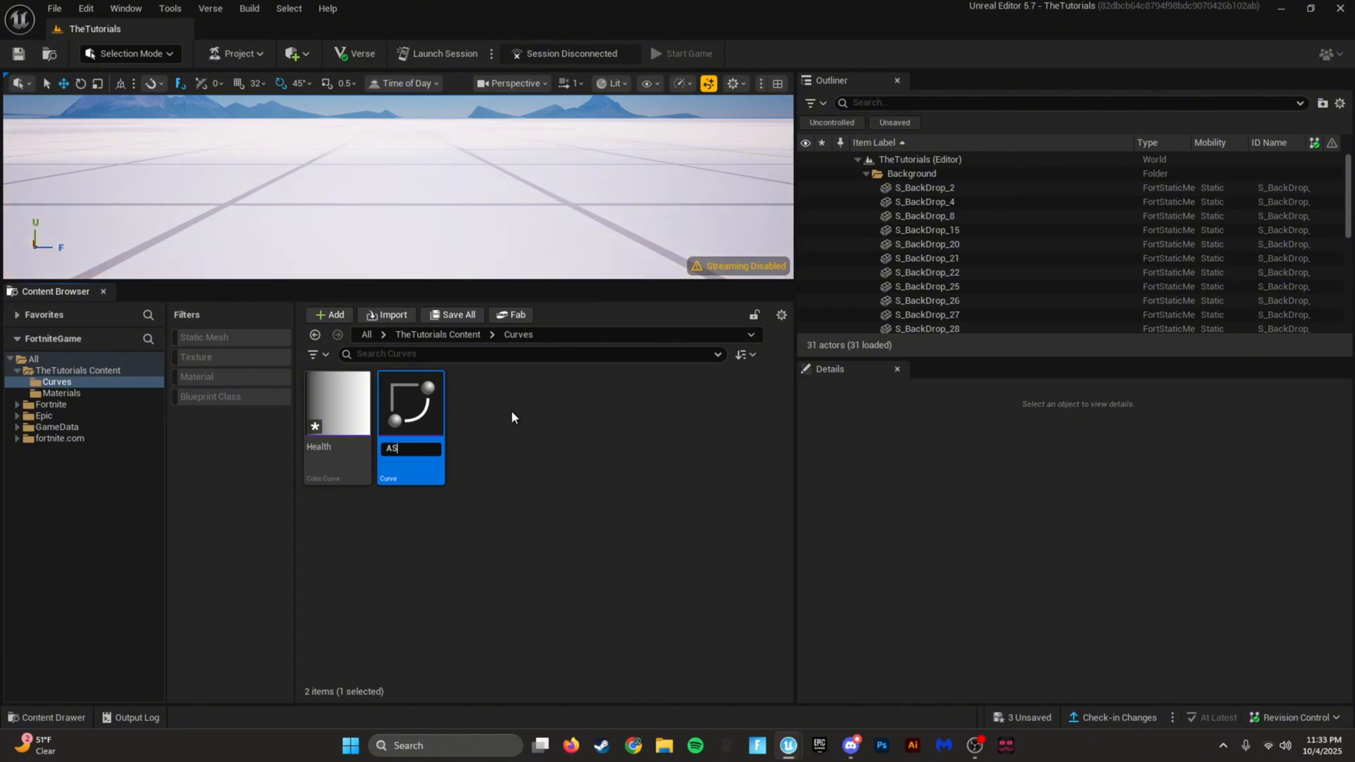
{"action": "key", "text": "BackSpace"}
{"action": "type", "text": "Shield"}
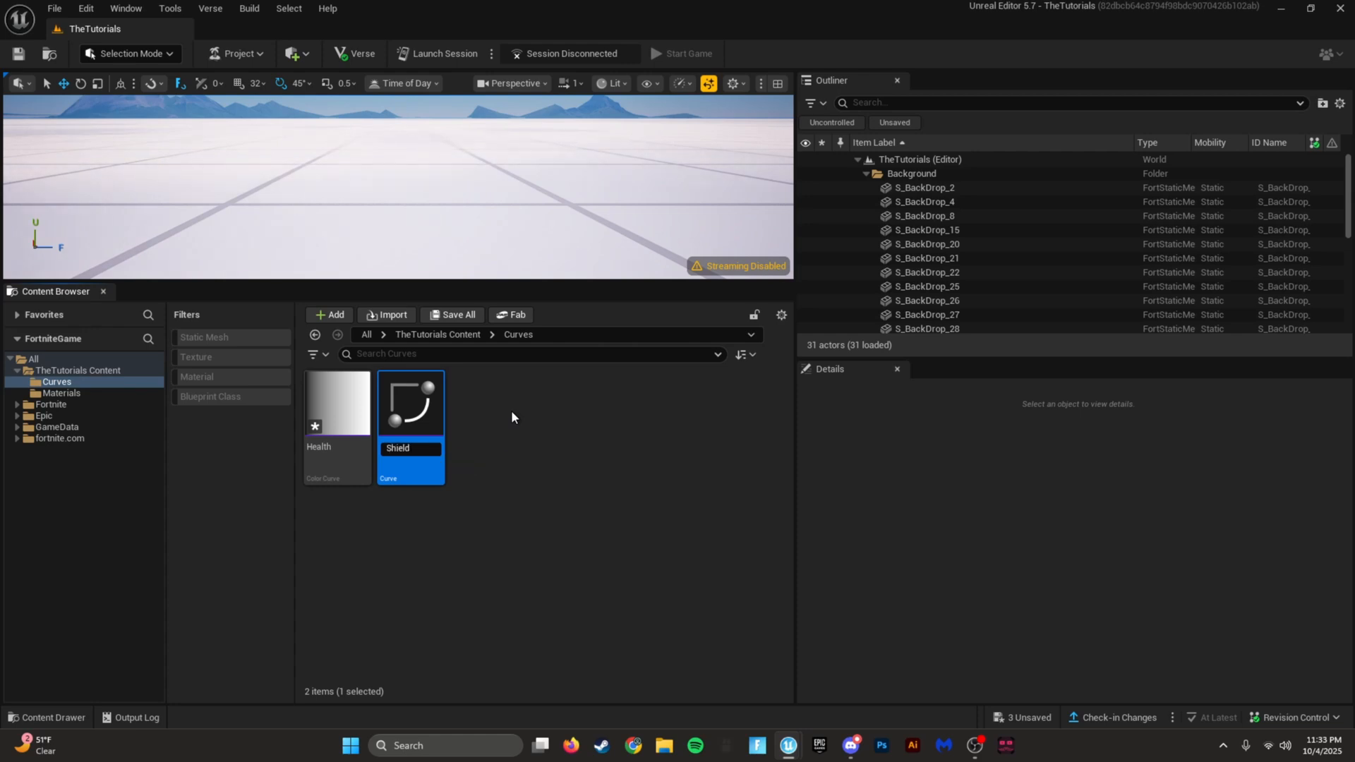
{"action": "key", "text": "Return"}
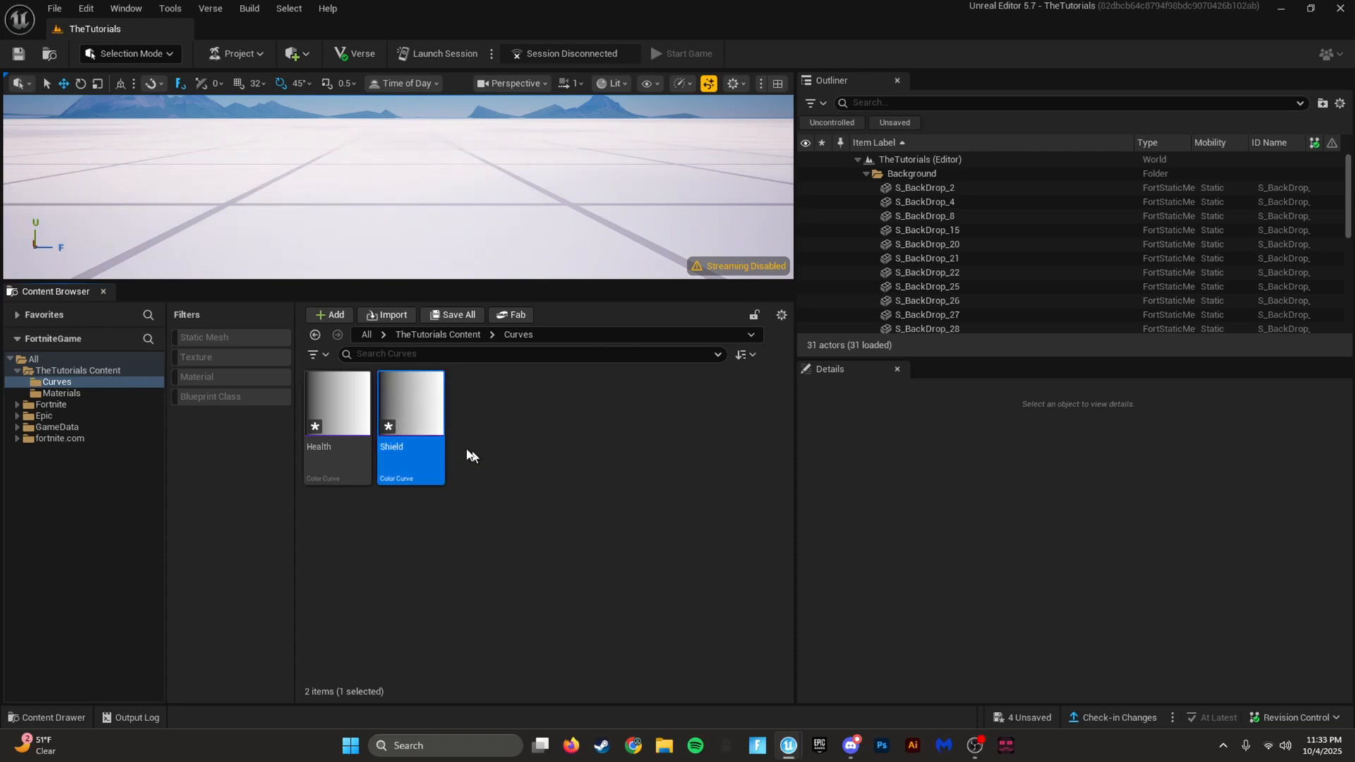
Step: Open the Shield curve and set its starting color stop to blue with R 0.0, G 0.2, B 1.0
{"action": "double_click", "coordinate": [398, 418]}
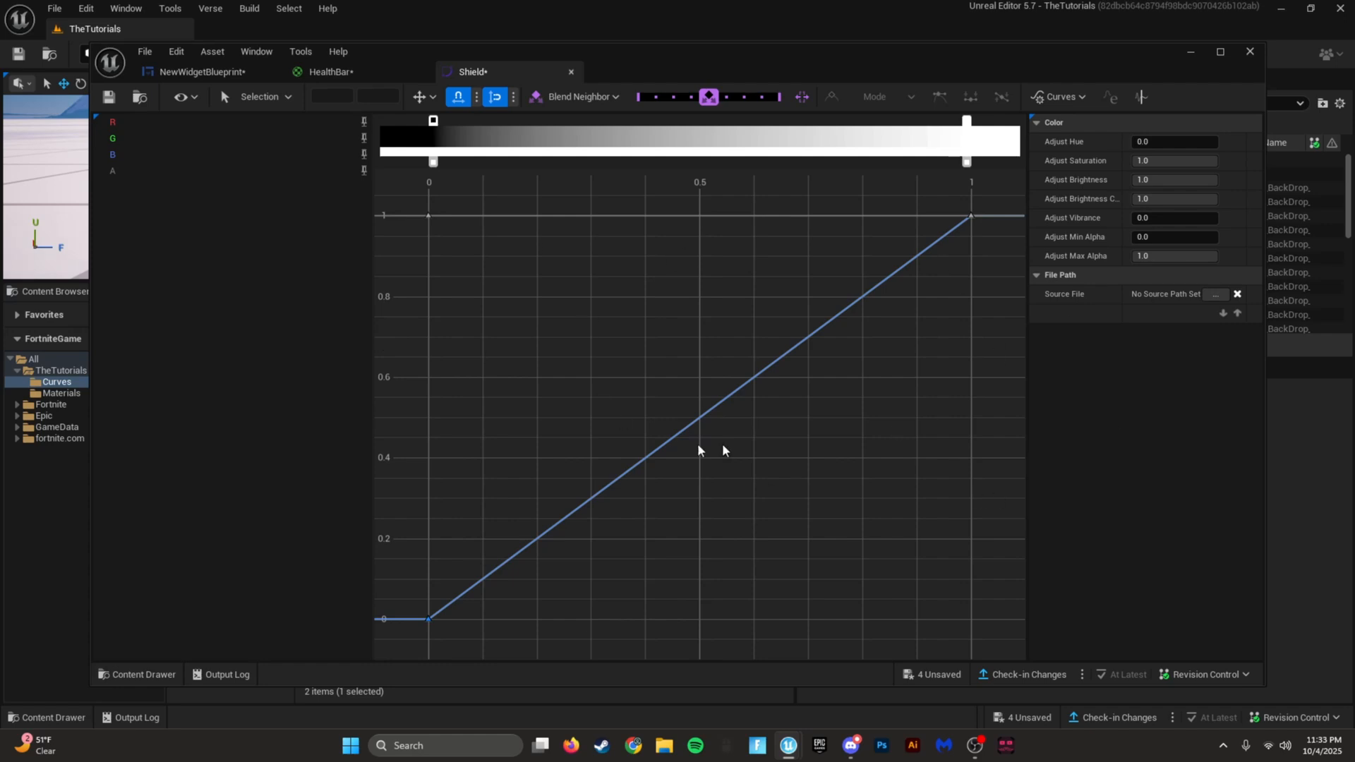
{"action": "double_click", "coordinate": [434, 124]}
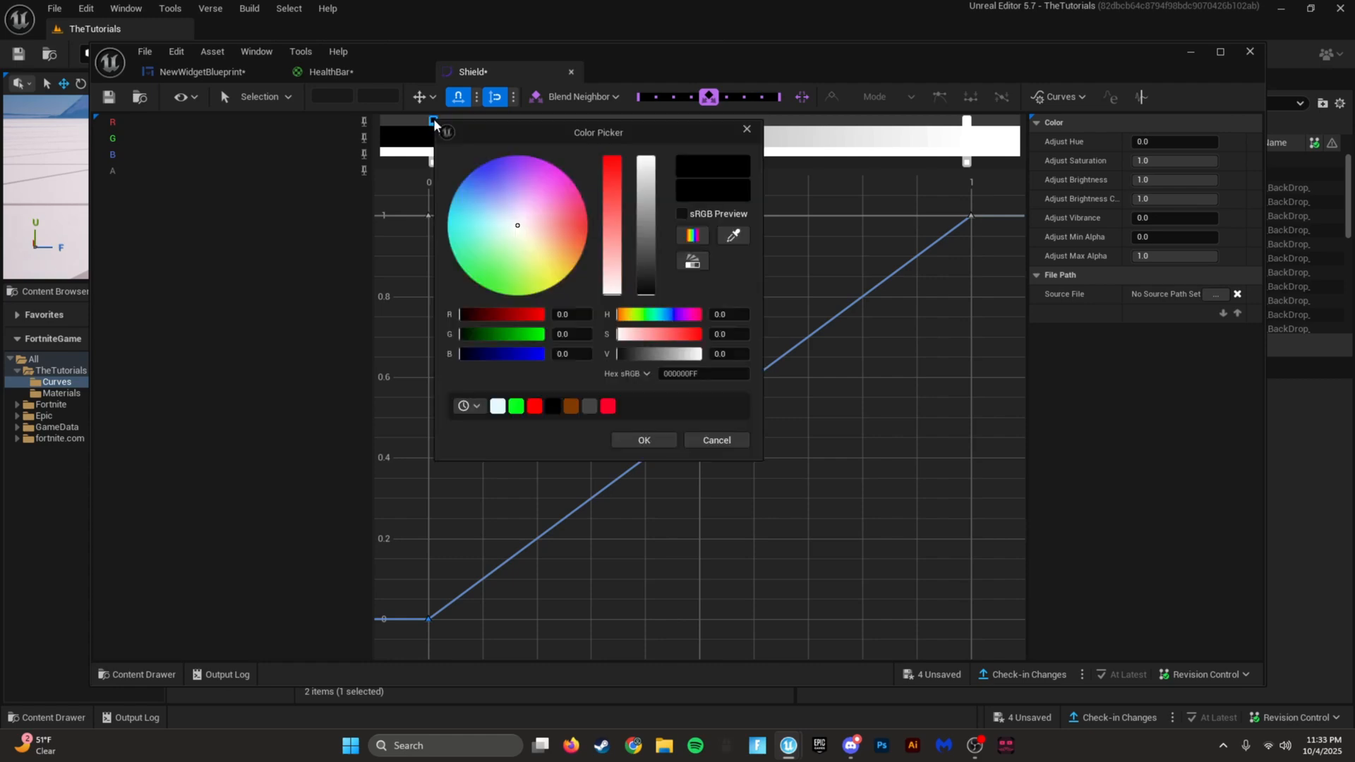
{"action": "left_click_drag", "start_coordinate": [497, 273], "coordinate": [470, 173]}
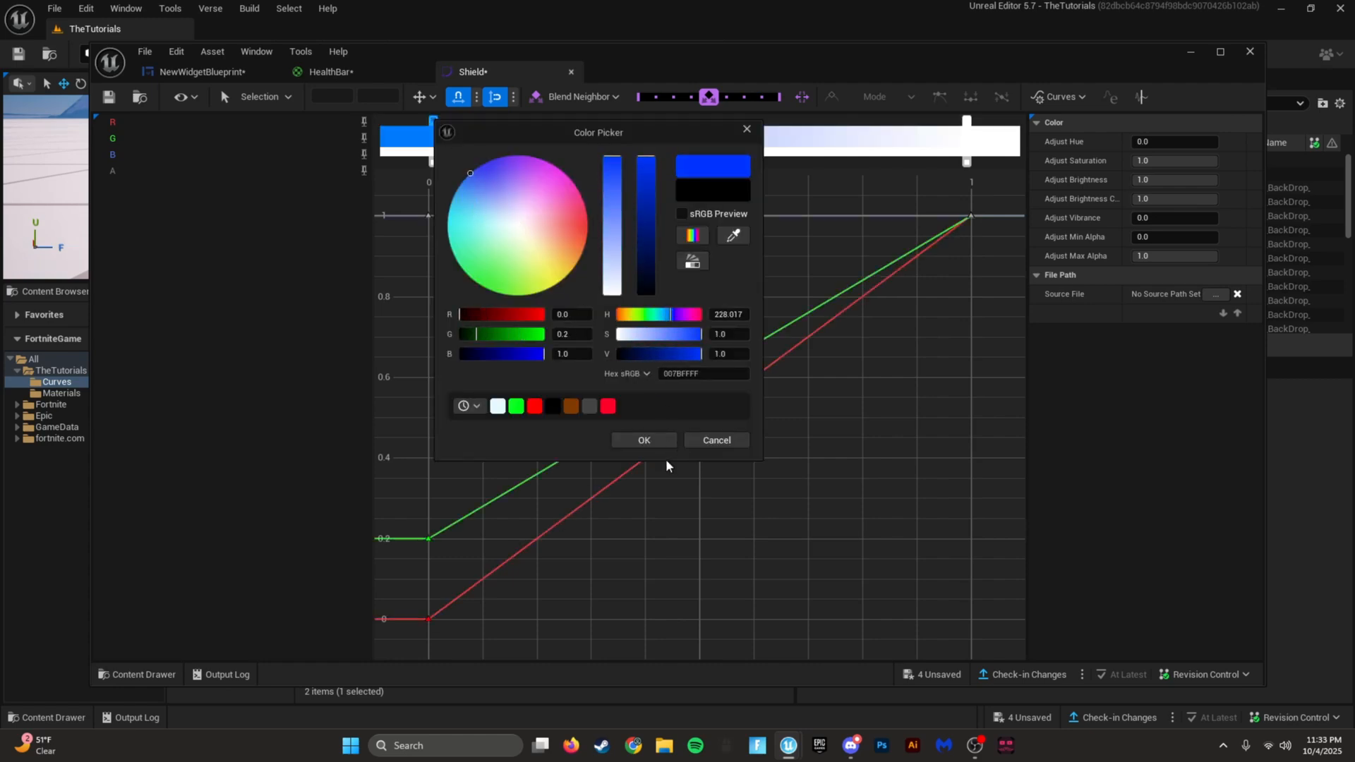
{"action": "left_click", "coordinate": [644, 440]}
Step: Set the Shield curve's ending color stop to light blue with R 0.0, G 0.597, B 1.0
{"action": "double_click", "coordinate": [968, 124]}
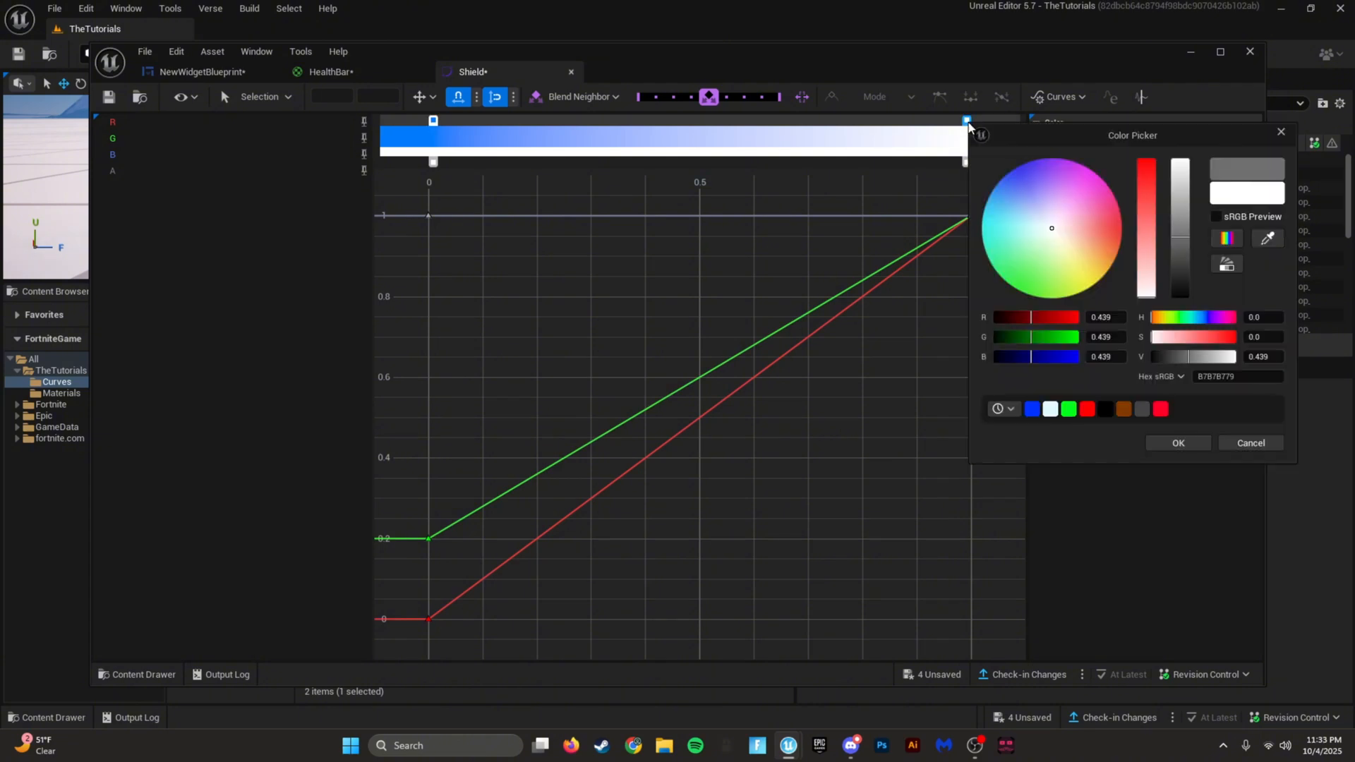
{"action": "left_click_drag", "start_coordinate": [1039, 228], "coordinate": [988, 205]}
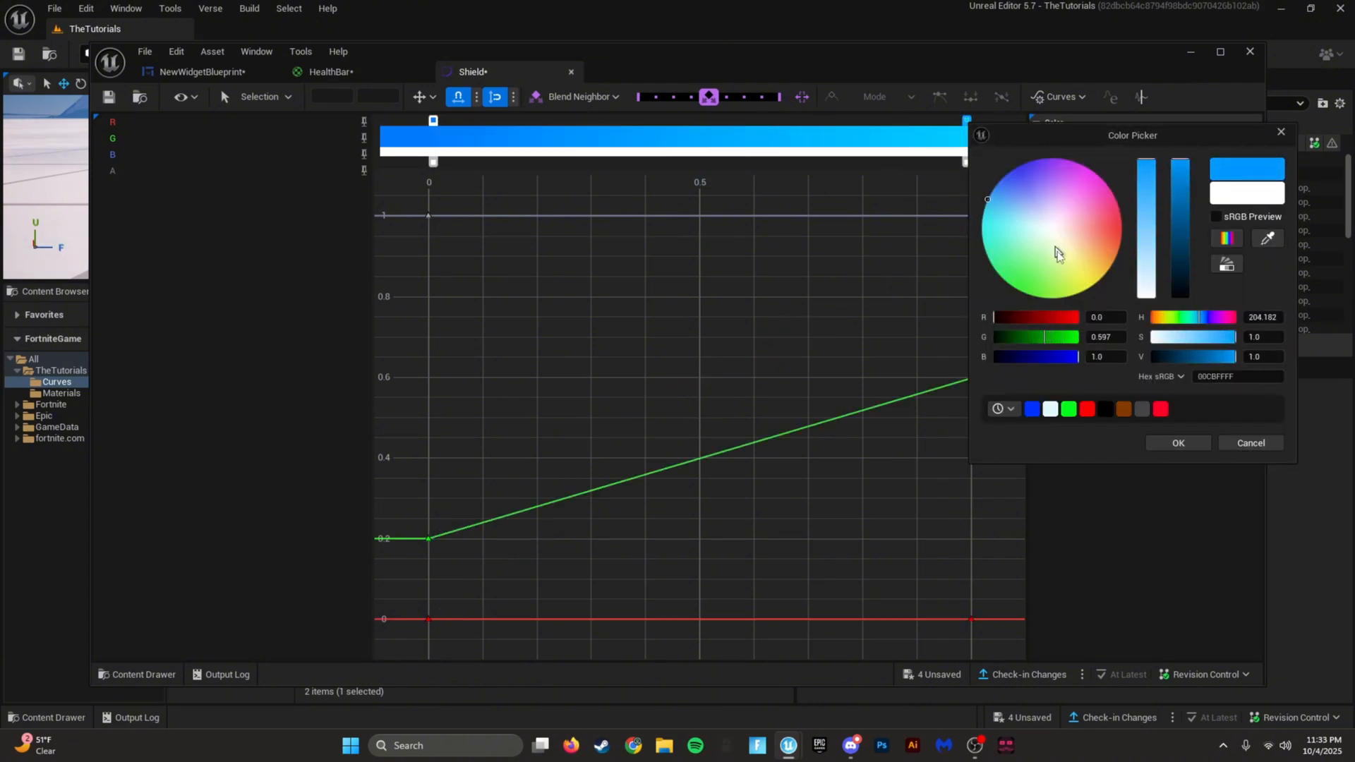
{"action": "left_click", "coordinate": [1178, 443]}
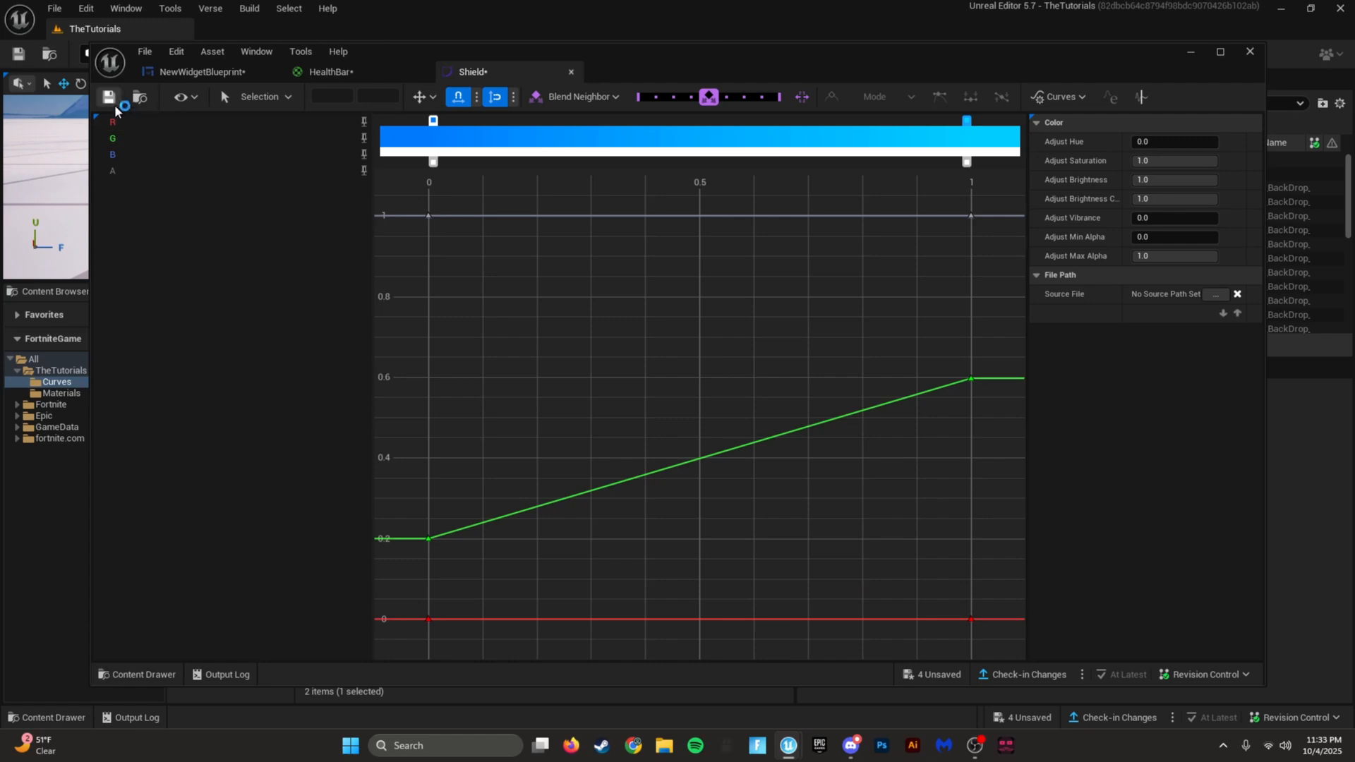
Step: Add an extra color stop near the middle of the Shield gradient, view its color options, and remove the stop
{"action": "double_click", "coordinate": [710, 121]}
{"action": "double_click", "coordinate": [711, 122]}
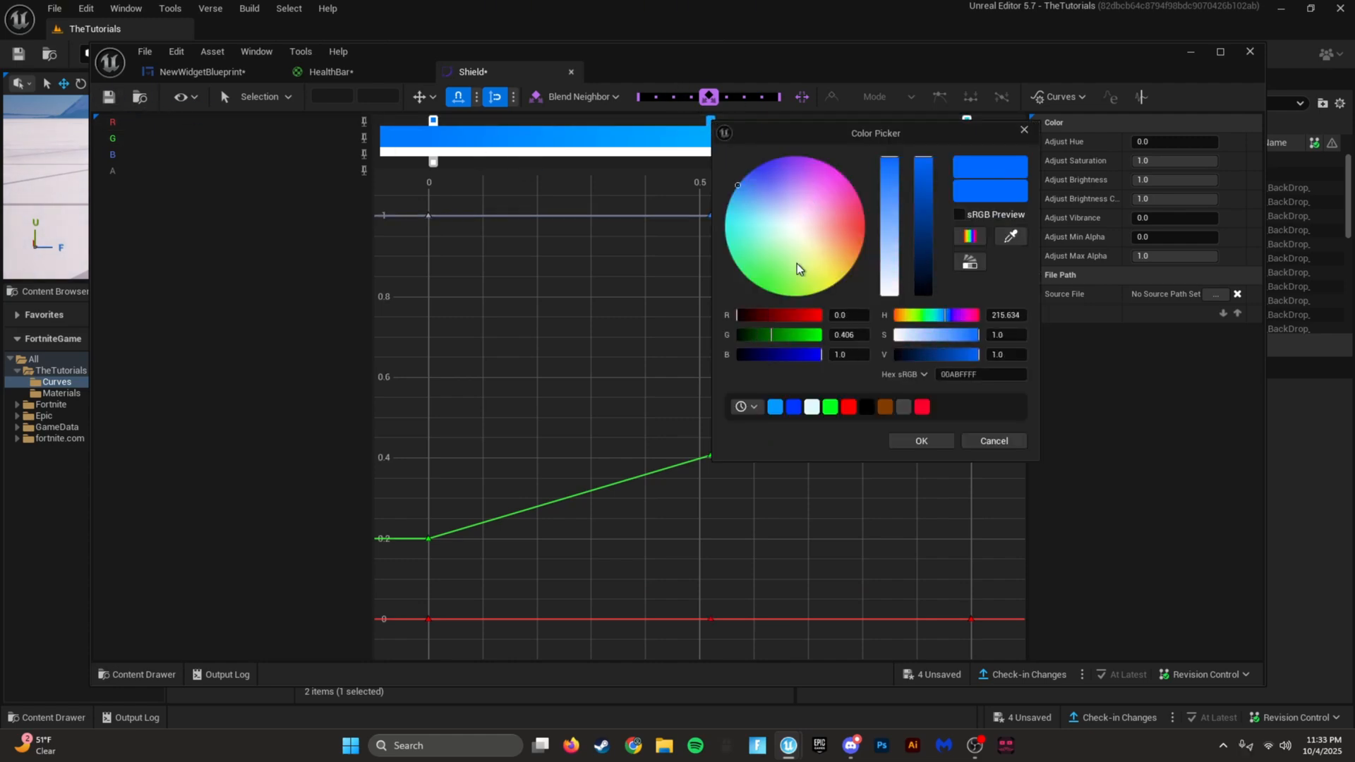
{"action": "left_click_drag", "start_coordinate": [758, 241], "coordinate": [759, 286]}
{"action": "left_click_drag", "start_coordinate": [828, 132], "coordinate": [738, 260]}
{"action": "mouse_move", "coordinate": [653, 335]}
{"action": "left_mouse_down"}
{"action": "mouse_move", "coordinate": [665, 308]}
{"action": "mouse_move", "coordinate": [678, 311]}
{"action": "mouse_move", "coordinate": [668, 341]}
{"action": "mouse_move", "coordinate": [657, 309]}
{"action": "left_mouse_up"}
{"action": "left_click", "coordinate": [918, 567]}
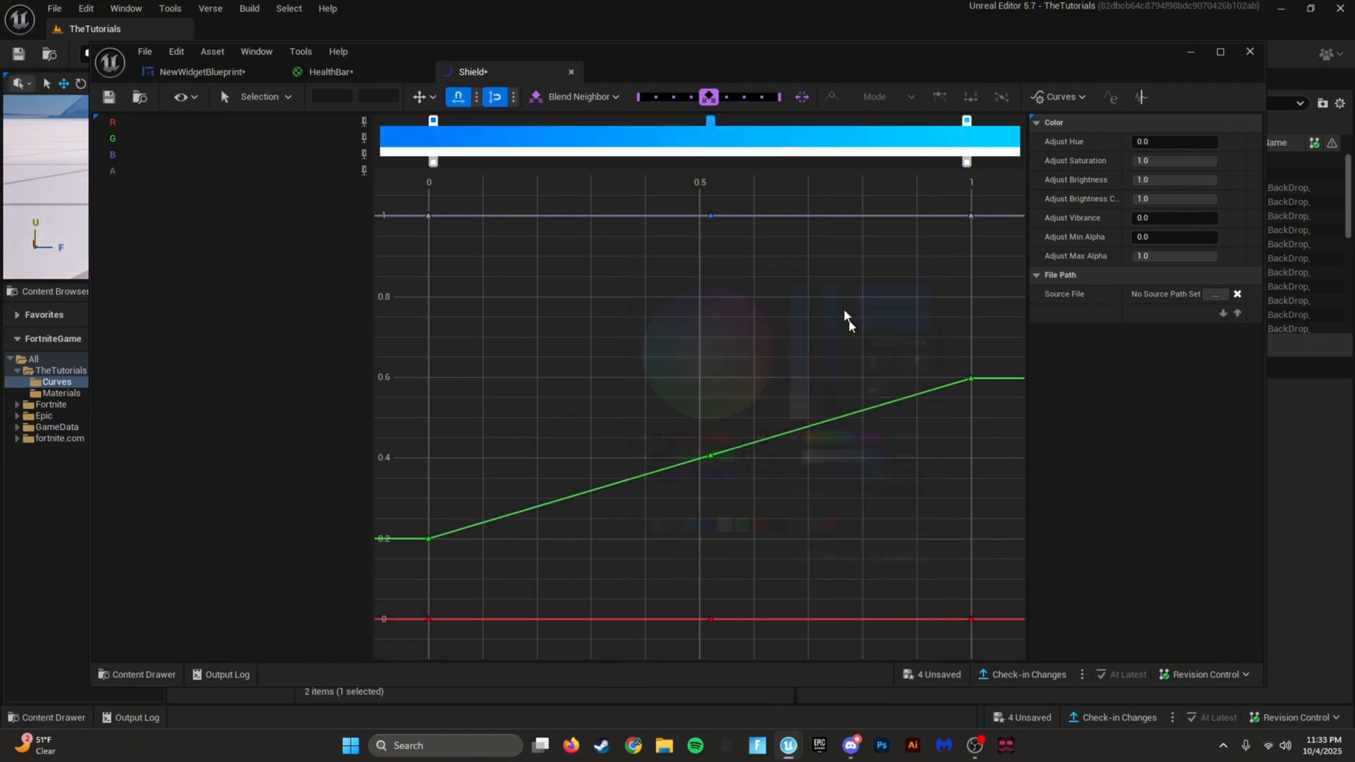
{"action": "right_click", "coordinate": [711, 121]}
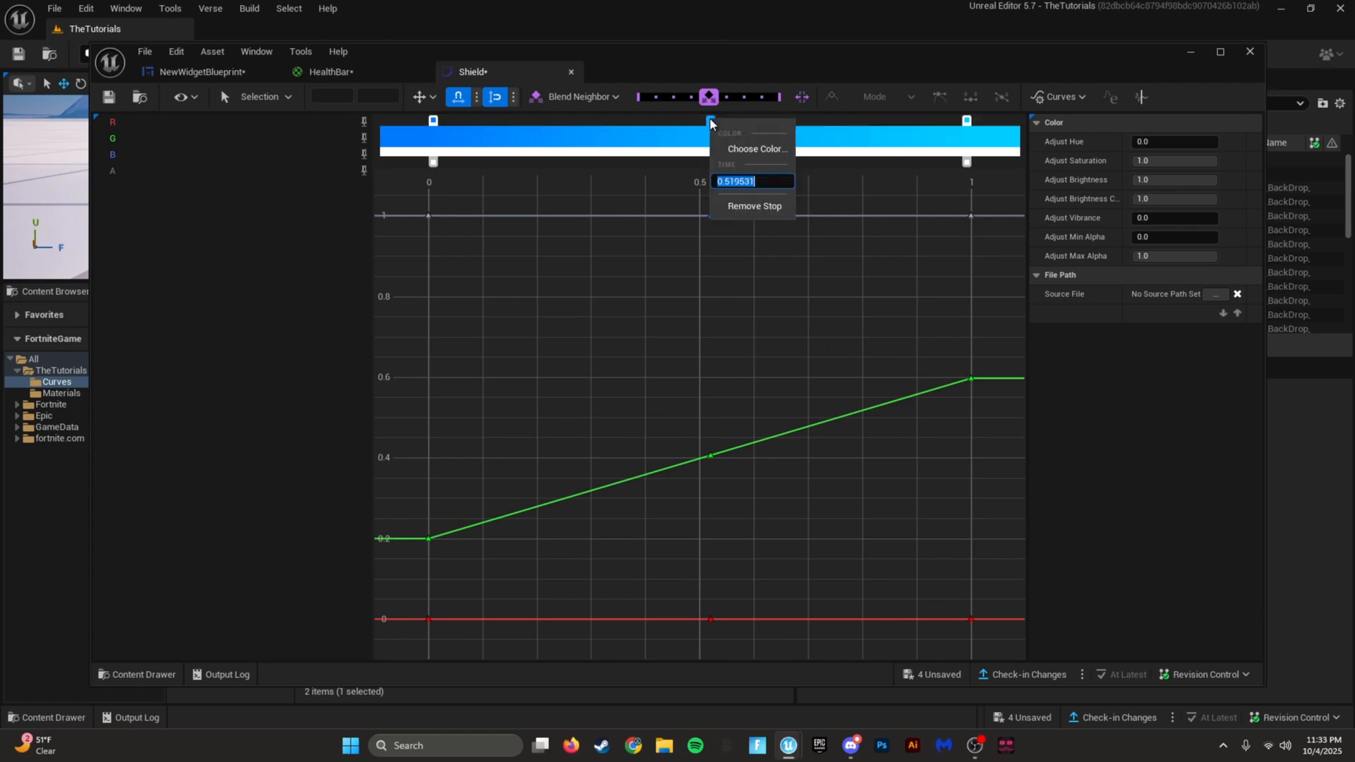
{"action": "left_click", "coordinate": [746, 206]}
Step: Save the Shield curve and switch to the HealthBar material
{"action": "left_click", "coordinate": [110, 98]}
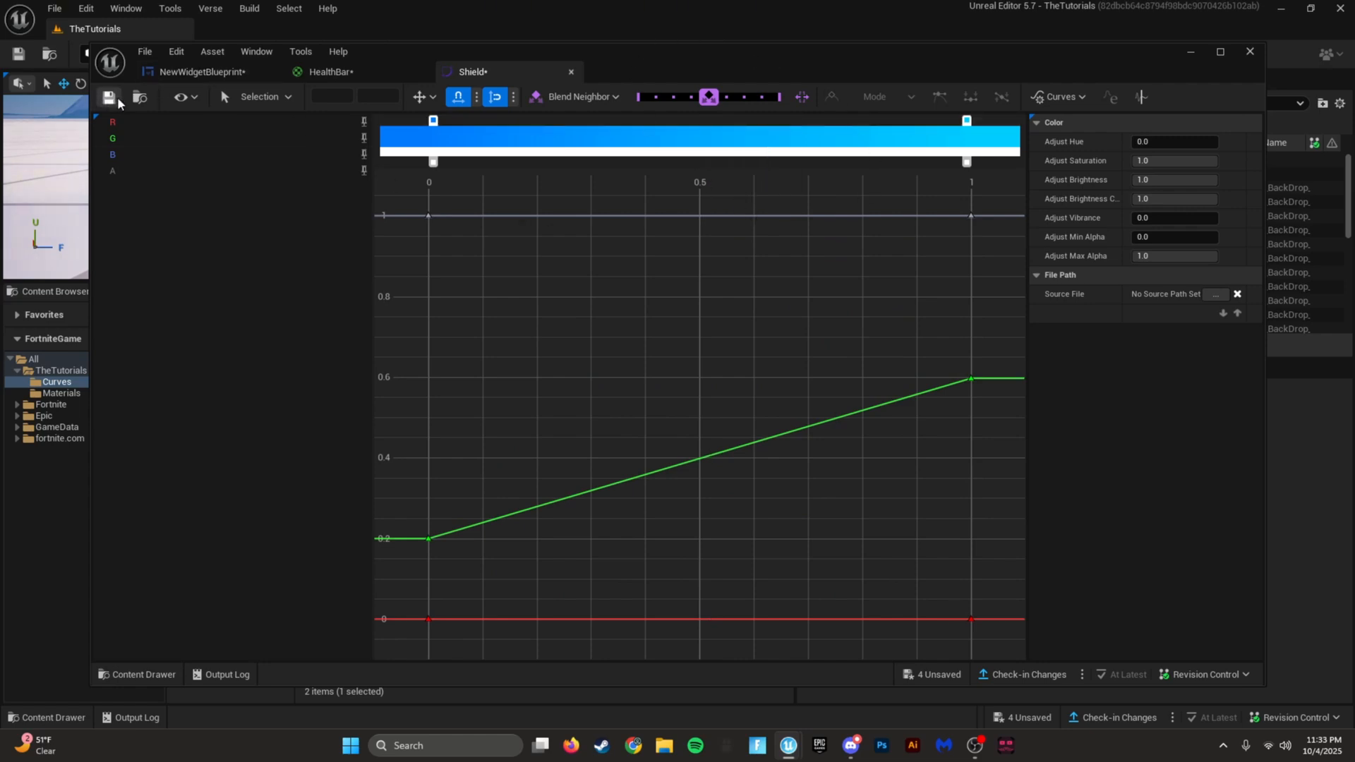
{"action": "left_click", "coordinate": [326, 75]}
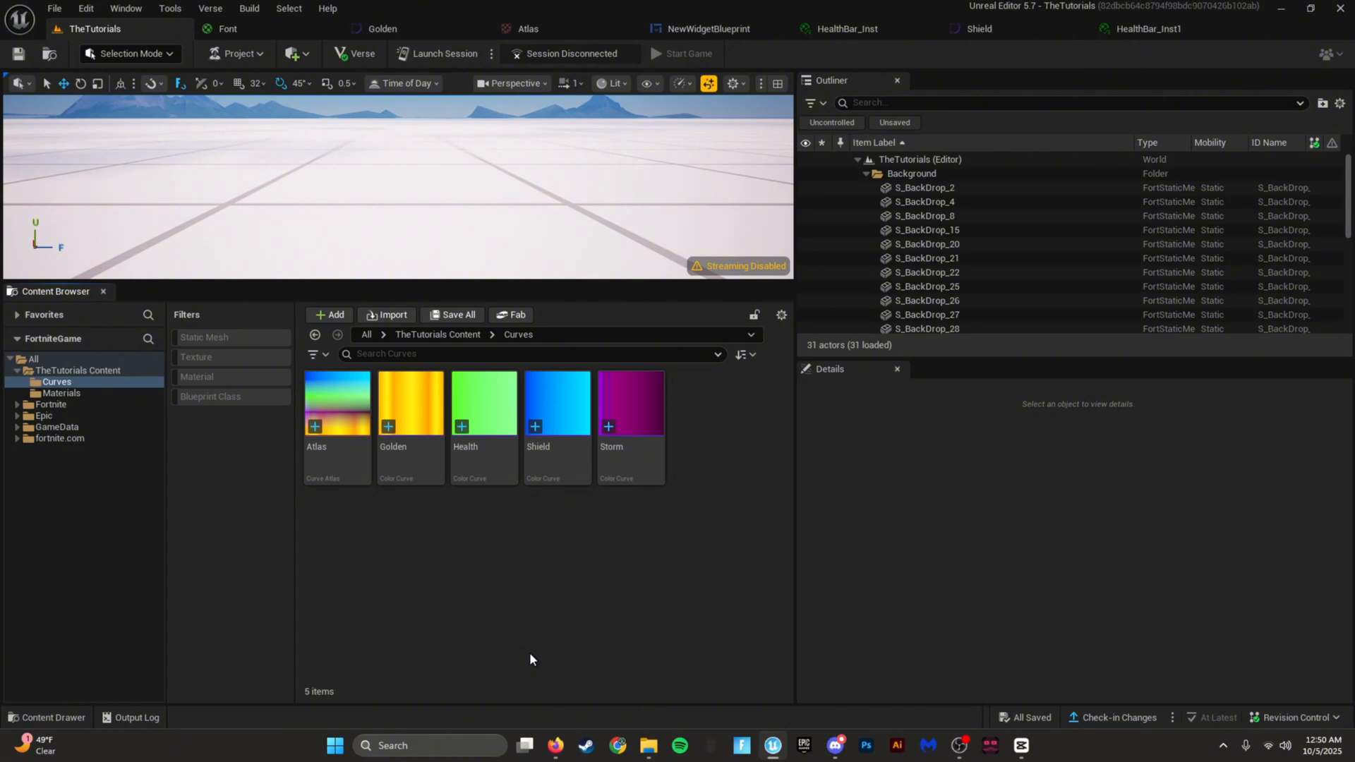
Step: Create a Curve Atlas named uicolors in the Curves folder
{"action": "right_click", "coordinate": [574, 551]}
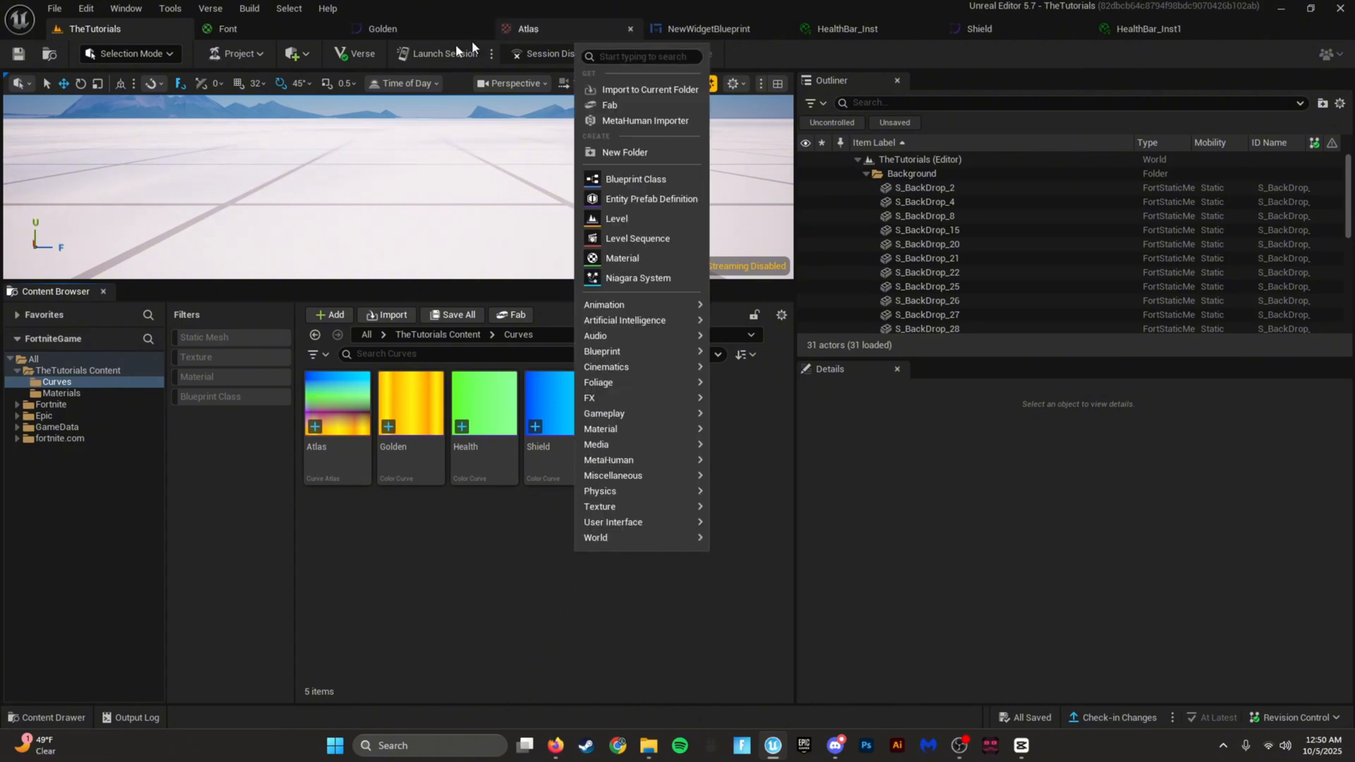
{"action": "mouse_move", "coordinate": [599, 432]}
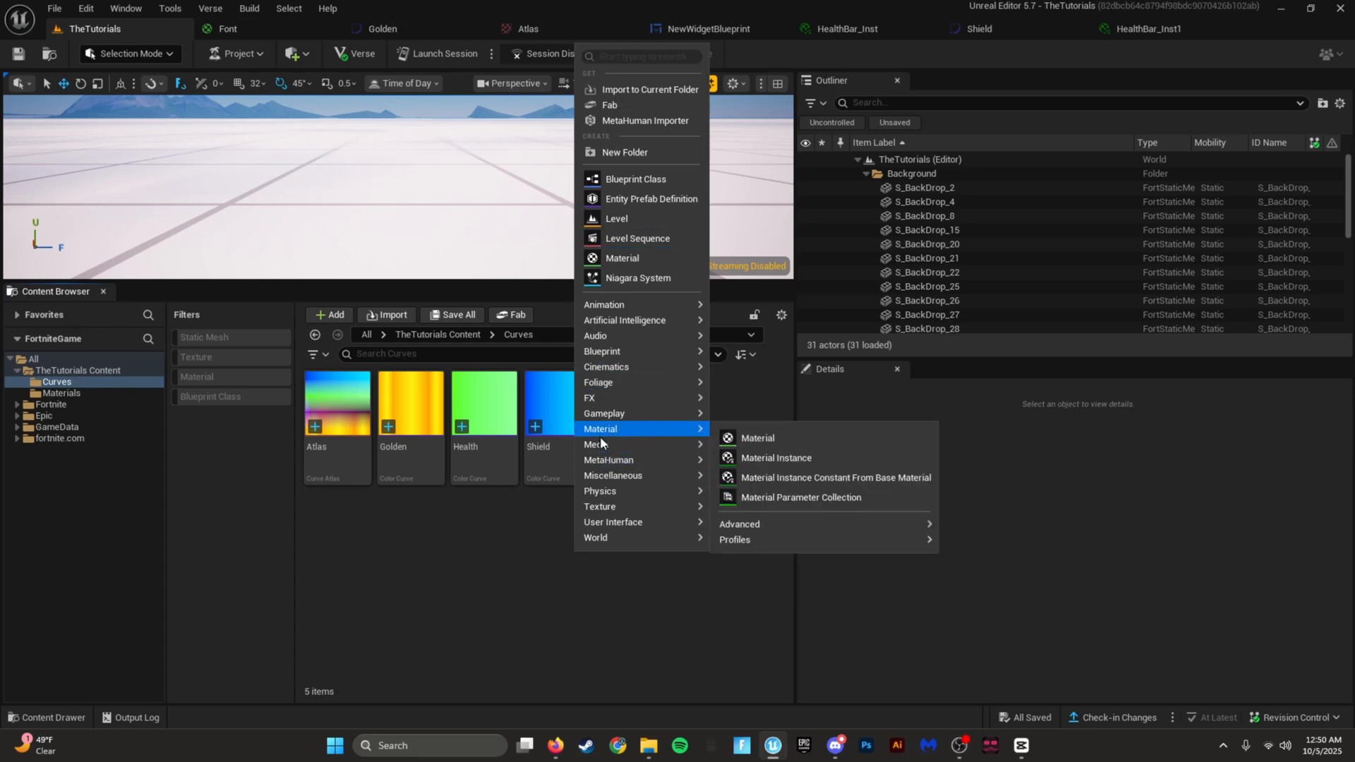
{"action": "mouse_move", "coordinate": [602, 475]}
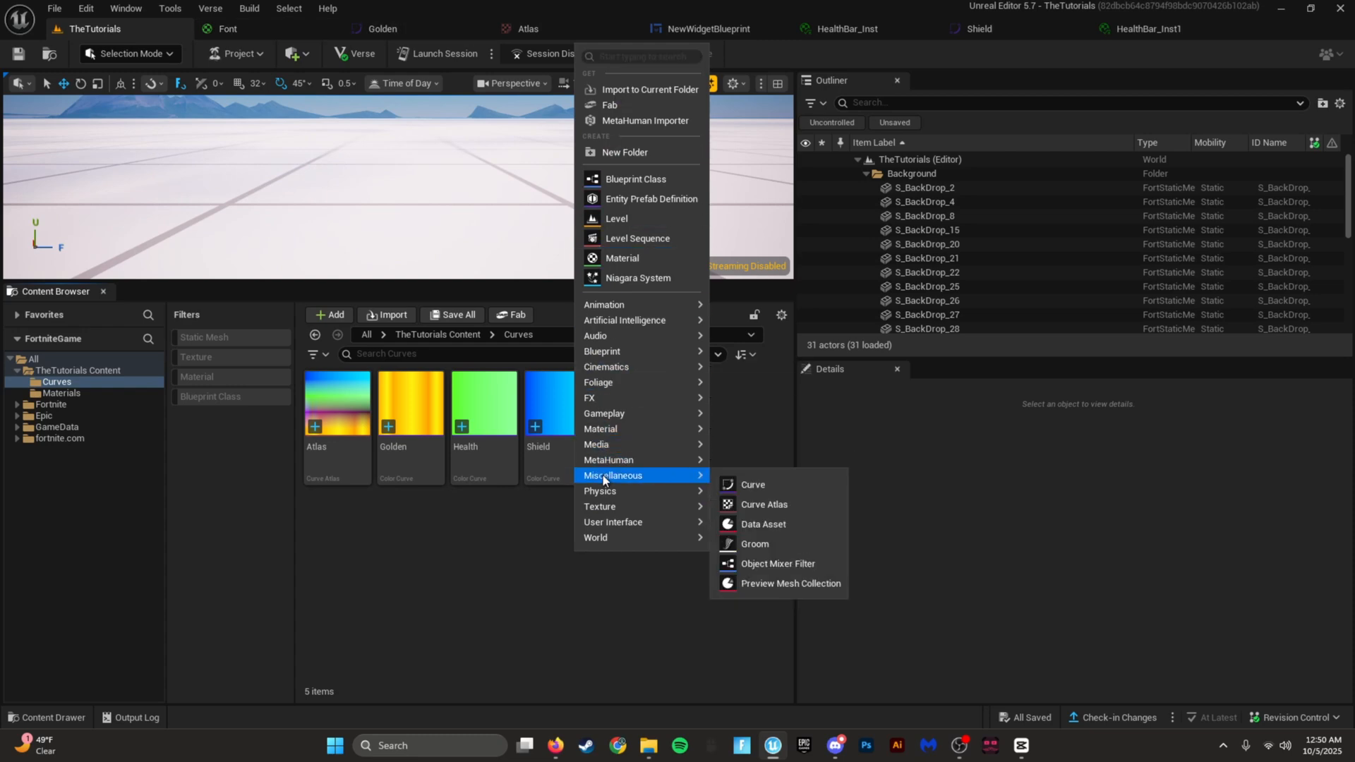
{"action": "left_click", "coordinate": [770, 510]}
{"action": "key", "text": "BackSpace"}
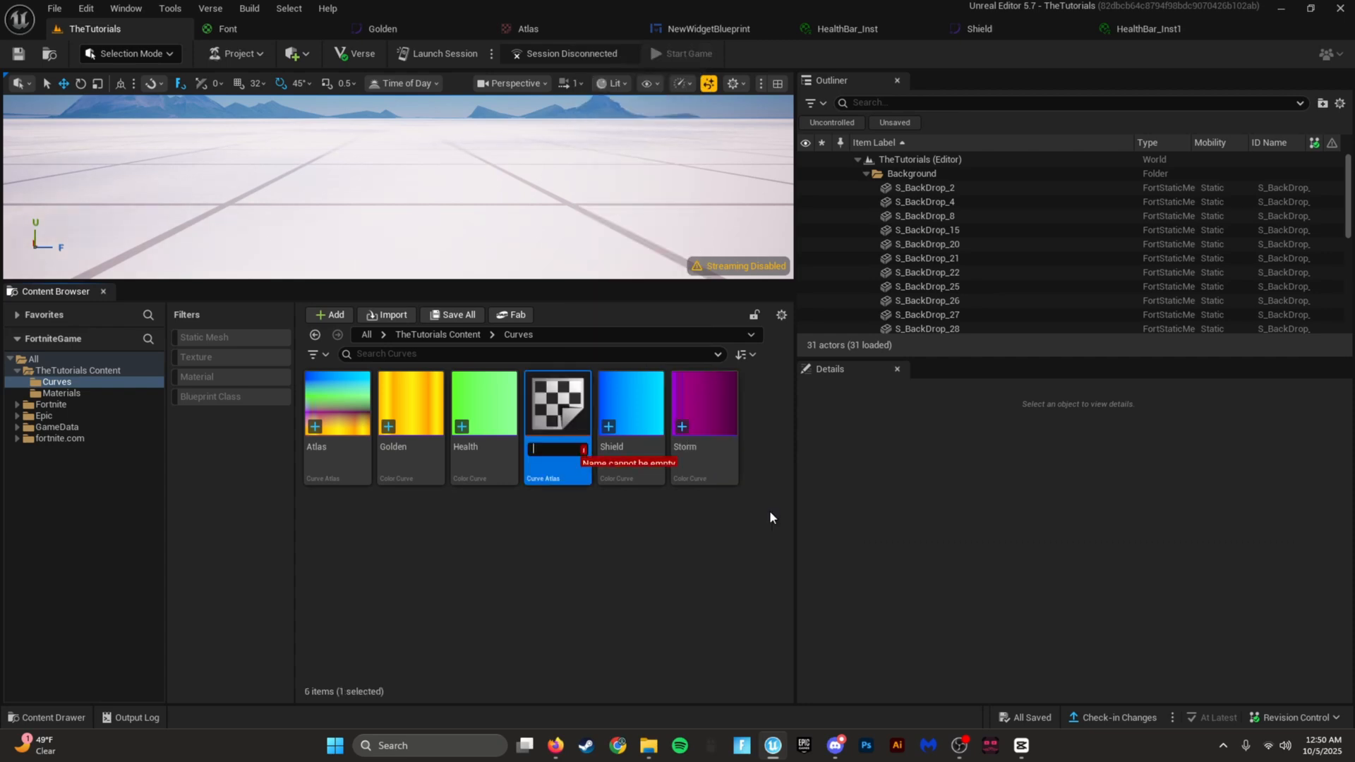
{"action": "type", "text": "uicol"}
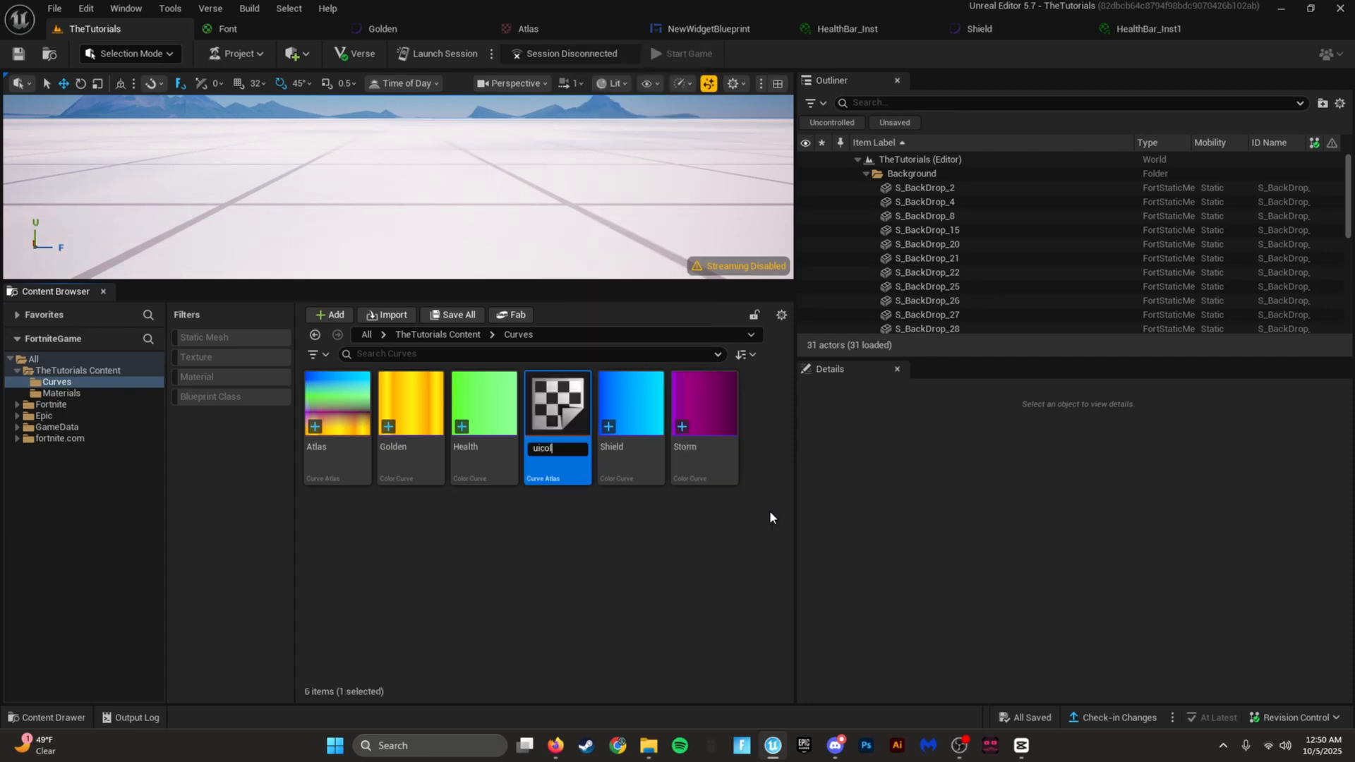
{"action": "type", "text": "ors"}
{"action": "key", "text": "Return"}
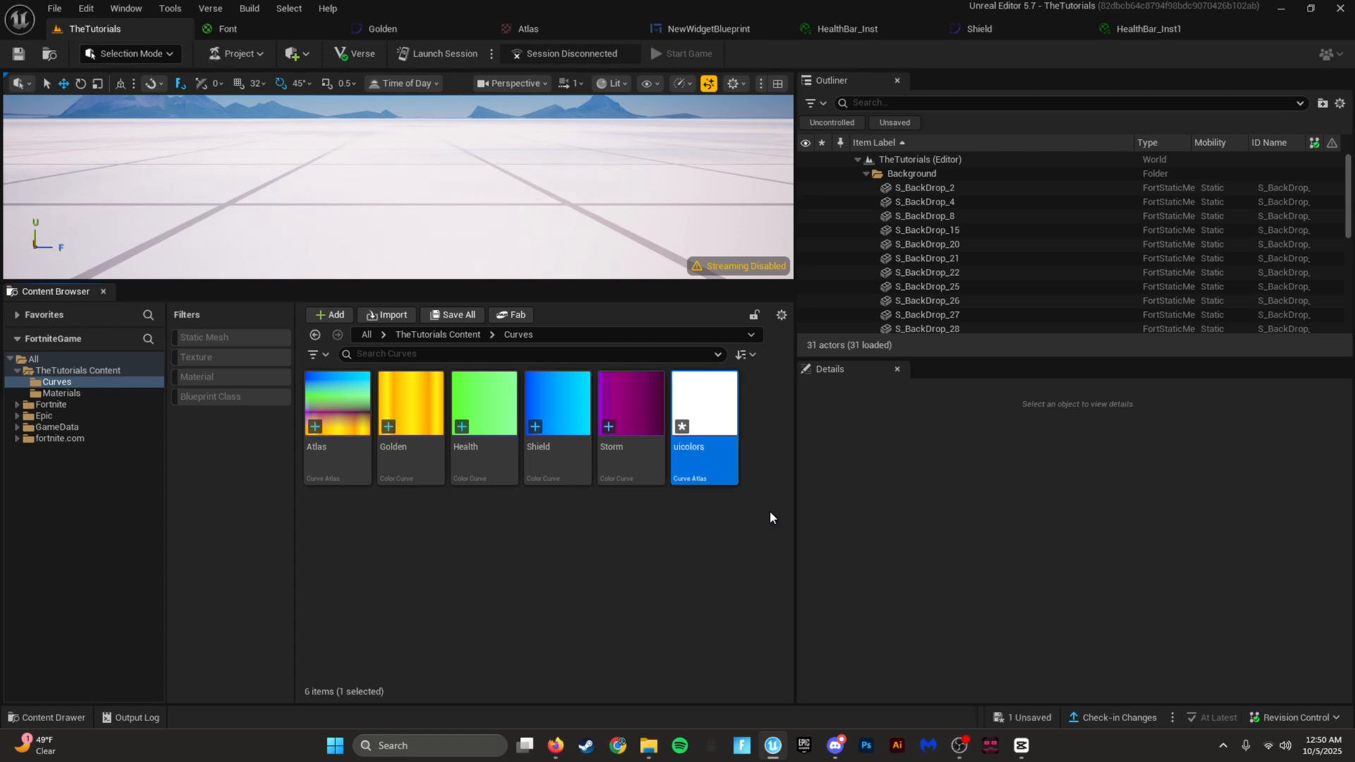
Step: Open the uicolors curve atlas for editing
{"action": "left_click", "coordinate": [662, 536]}
{"action": "double_click", "coordinate": [735, 415]}
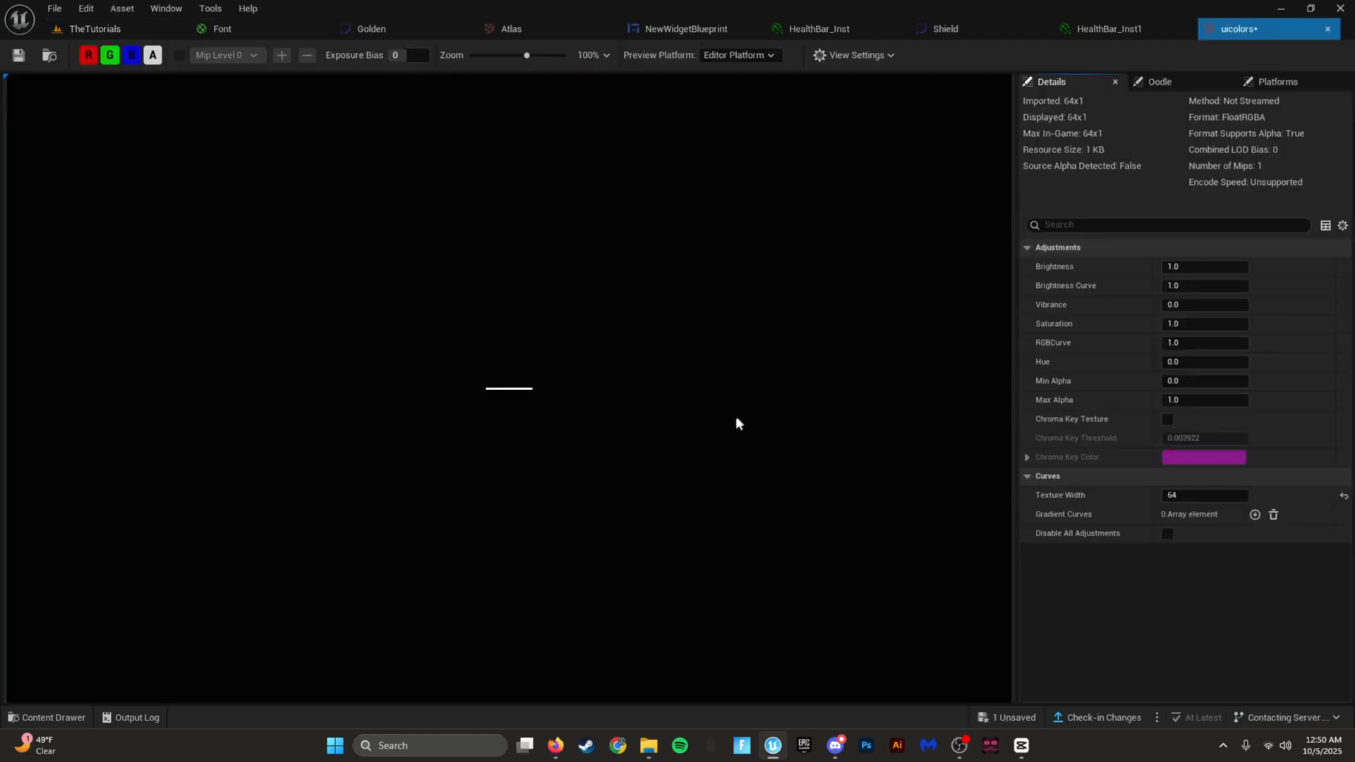
{"action": "scroll", "coordinate": [480, 392], "scroll_direction": "up", "scroll_amount": 10}
{"action": "scroll", "coordinate": [480, 393], "scroll_direction": "up", "scroll_amount": 3}
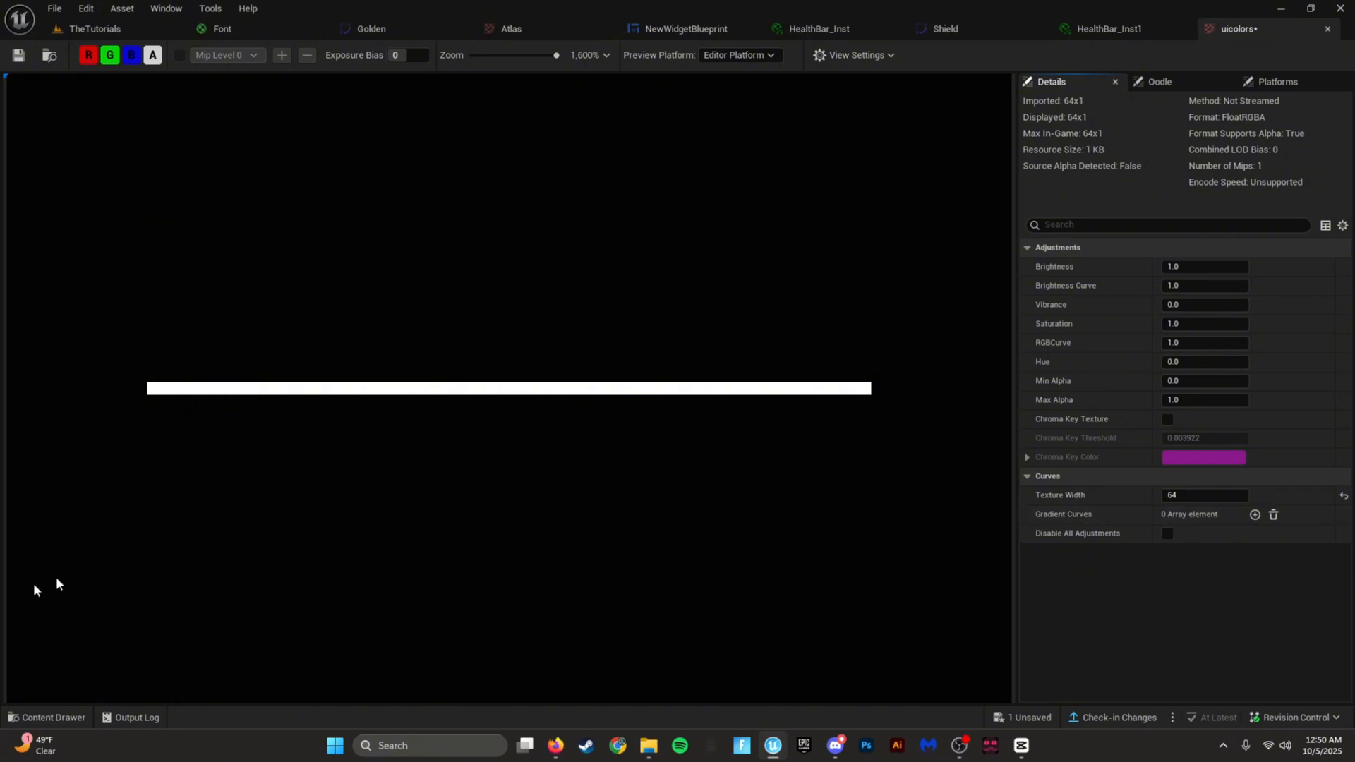
{"action": "left_click", "coordinate": [43, 716]}
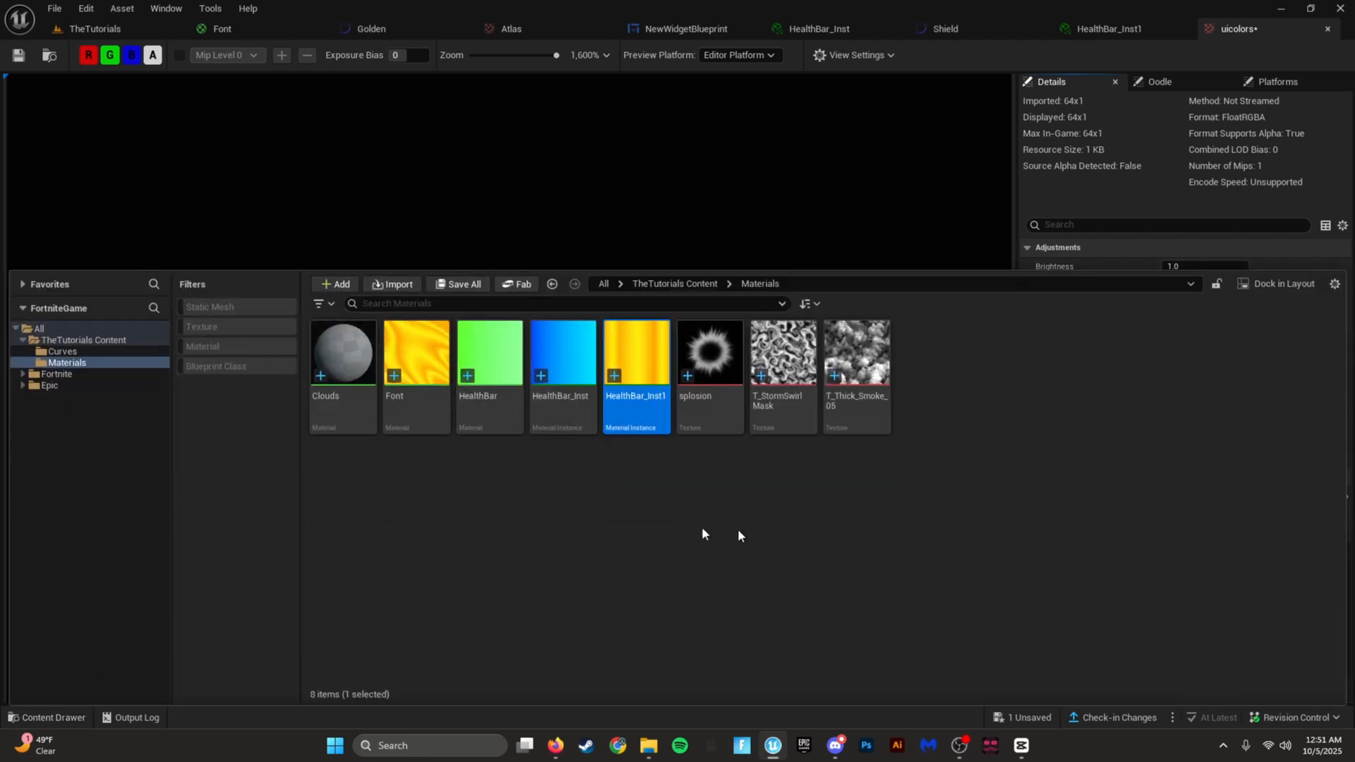
{"action": "left_click", "coordinate": [116, 32]}
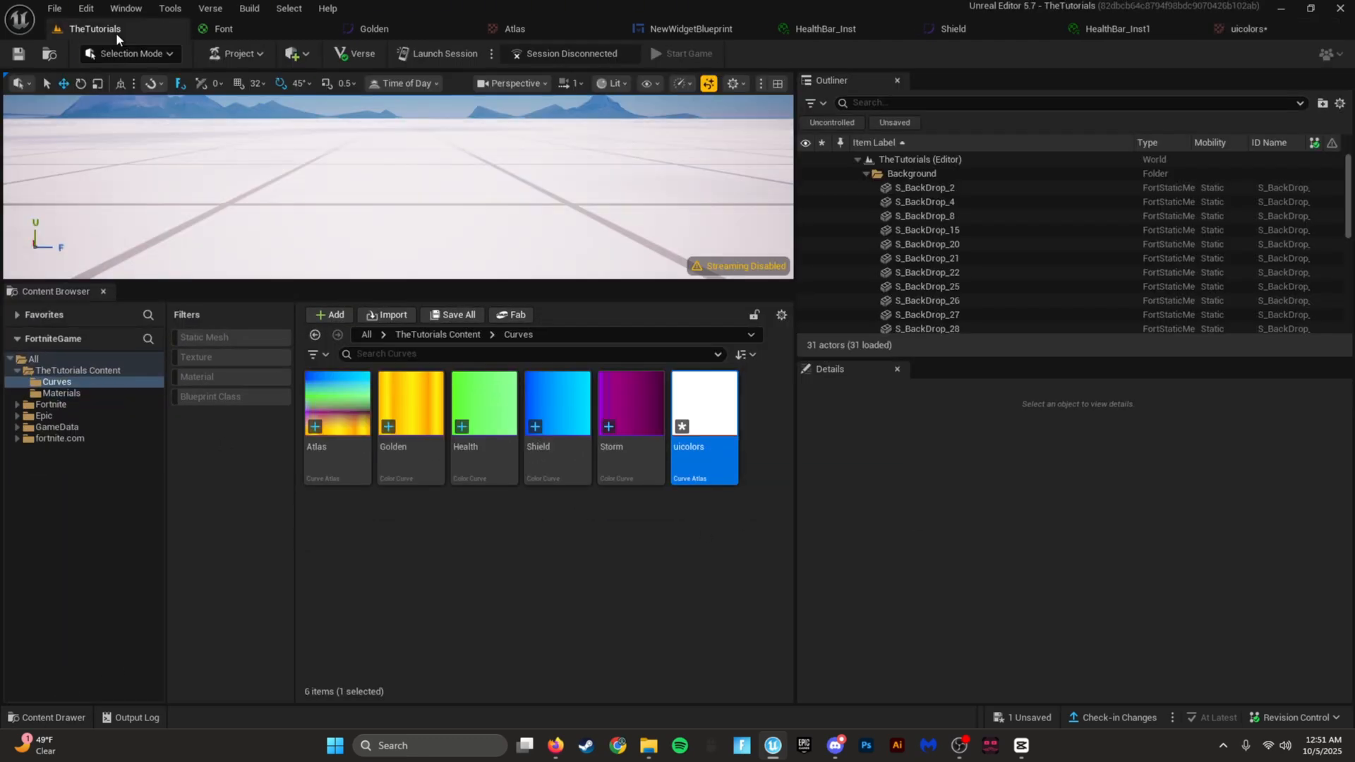
{"action": "left_click", "coordinate": [1223, 28]}
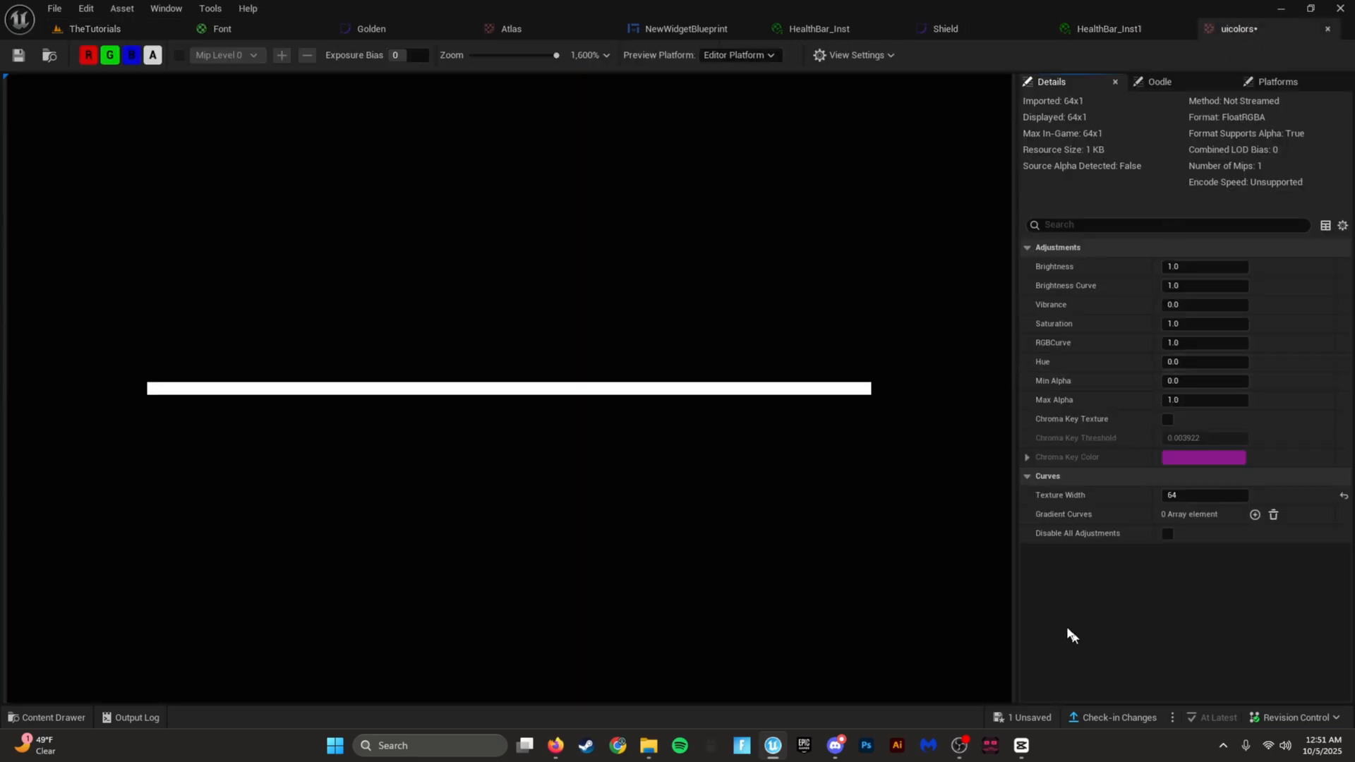
Step: Add a gradient curve entry to the uicolors atlas and assign the Shield curve to it
{"action": "left_click", "coordinate": [1255, 516]}
{"action": "left_click", "coordinate": [1231, 535]}
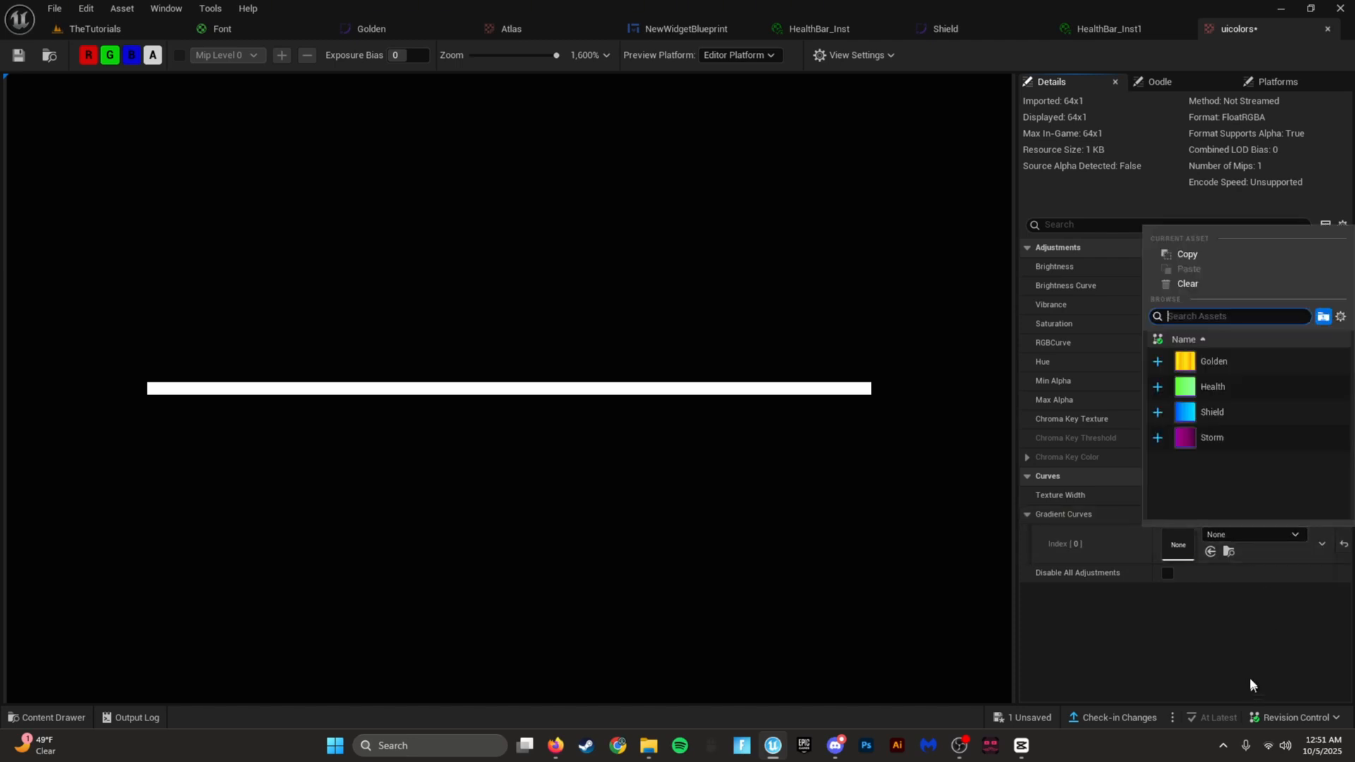
{"action": "left_click", "coordinate": [1231, 413]}
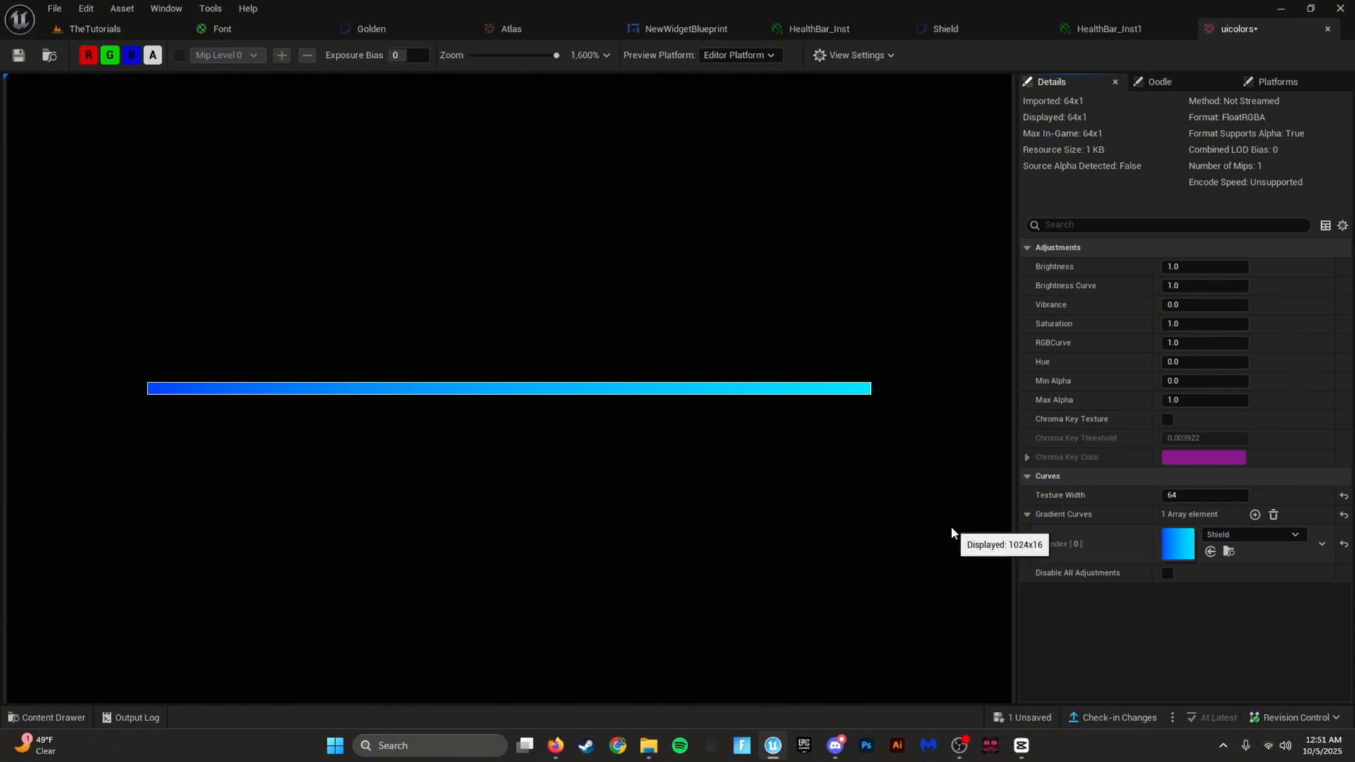
Step: Add two more gradient curve entries to the uicolors atlas and assign the Health and Storm curves to them
{"action": "left_click", "coordinate": [1256, 515]}
{"action": "left_click", "coordinate": [1256, 516]}
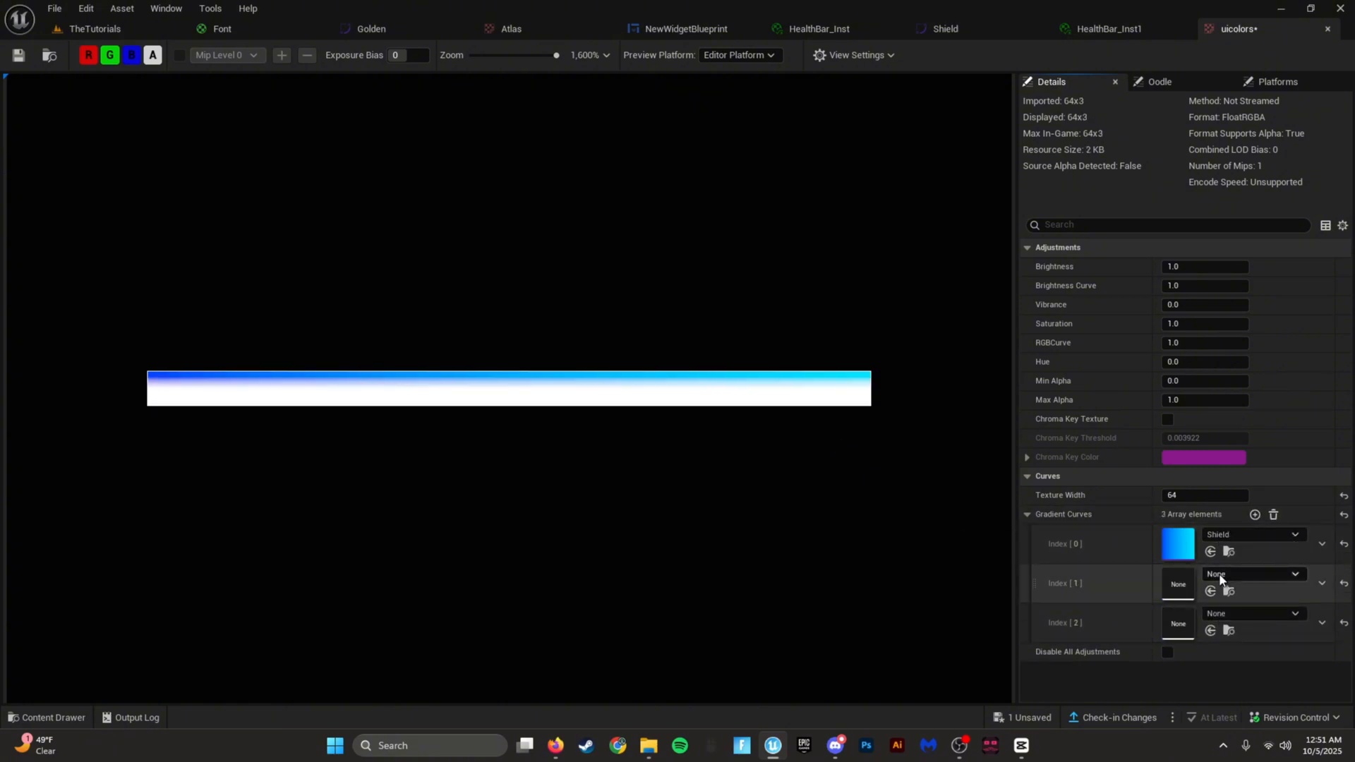
{"action": "left_click", "coordinate": [1214, 574]}
{"action": "left_click", "coordinate": [1228, 426]}
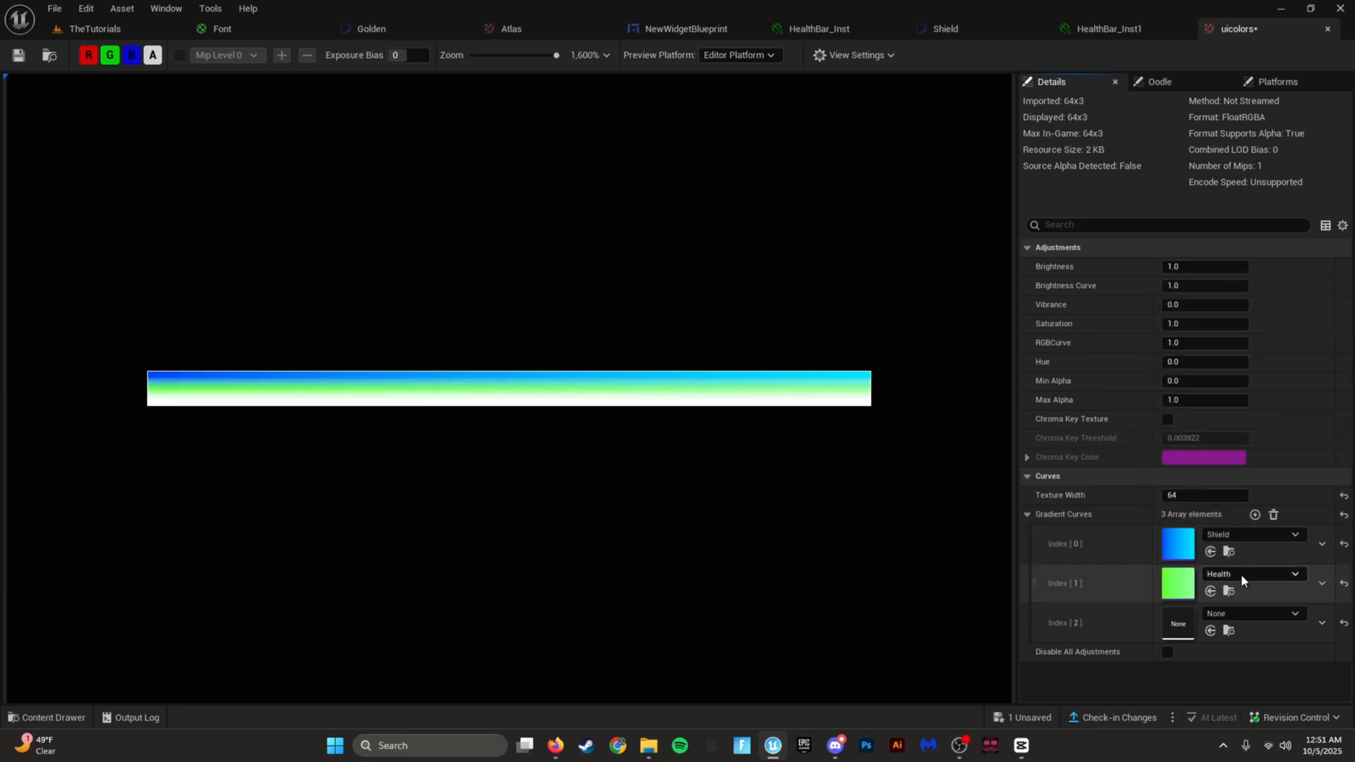
{"action": "left_click", "coordinate": [1252, 613]}
{"action": "left_click", "coordinate": [1237, 515]}
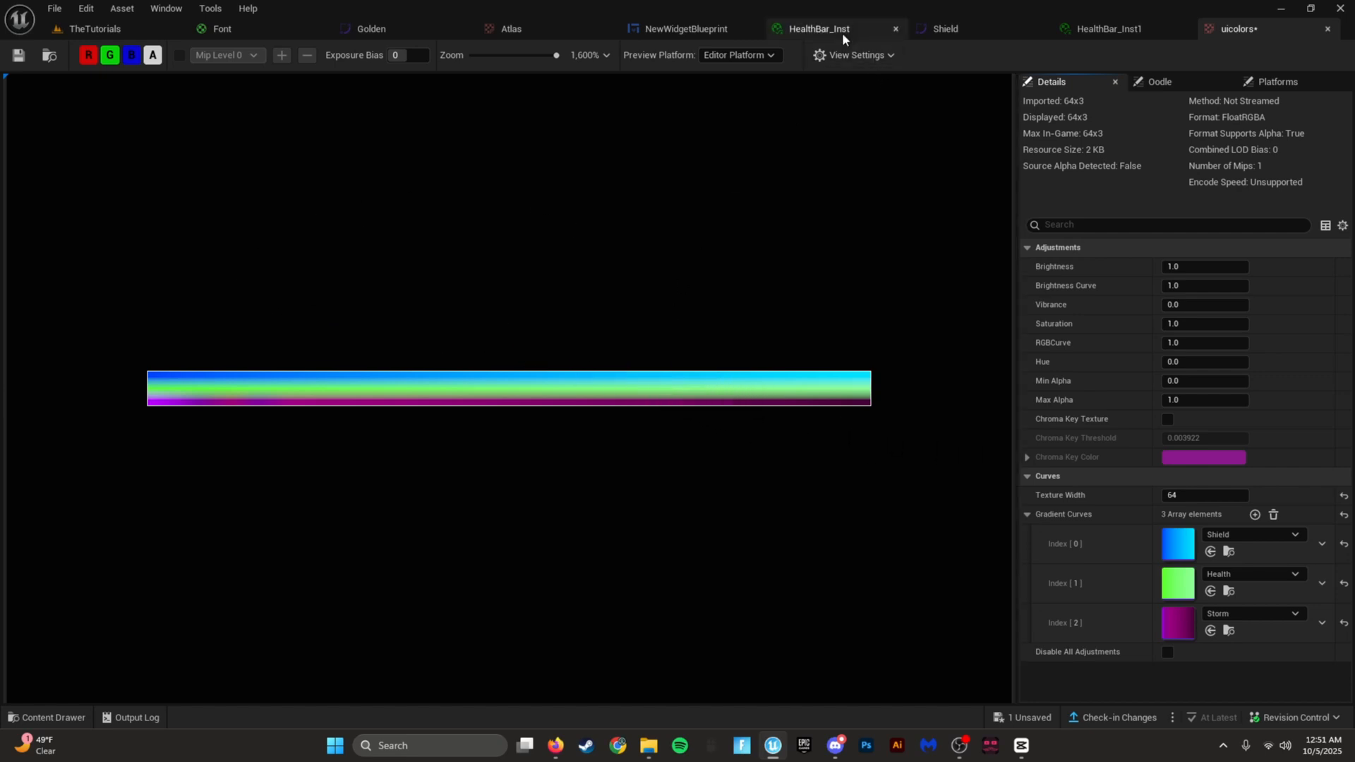
Step: Examine the Curve and Atlas assignments of the AltasCurve node in the Font material
{"action": "left_click", "coordinate": [278, 32]}
{"action": "left_click", "coordinate": [655, 273]}
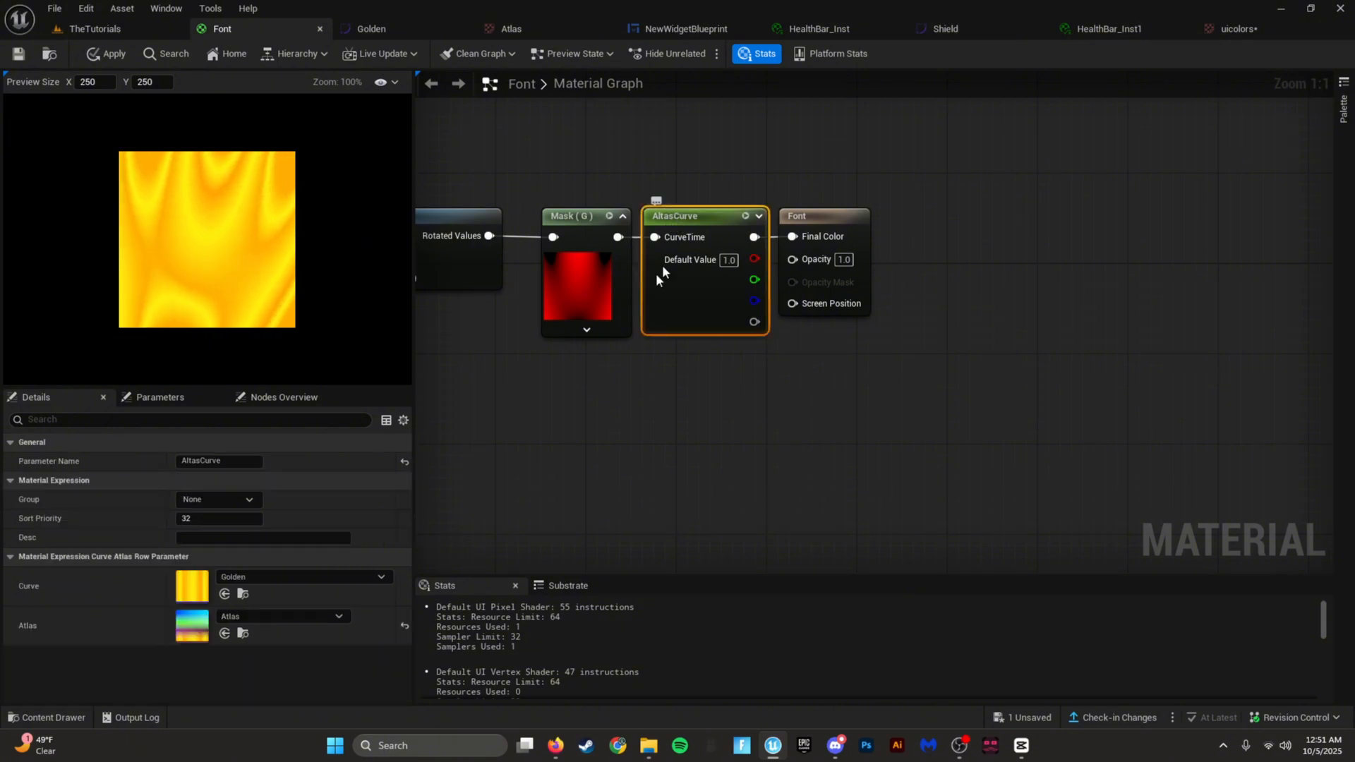
{"action": "left_click", "coordinate": [240, 577]}
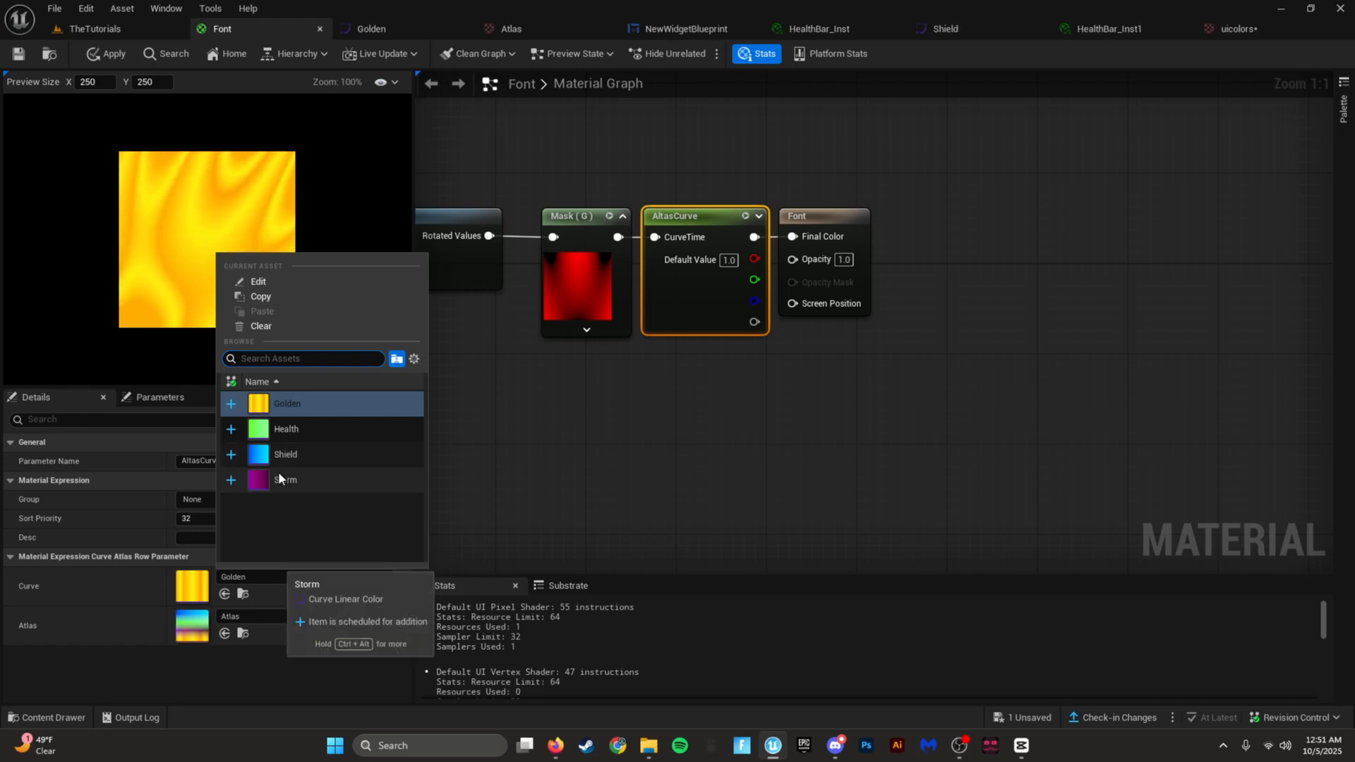
{"action": "left_click", "coordinate": [255, 614]}
{"action": "left_click", "coordinate": [254, 612]}
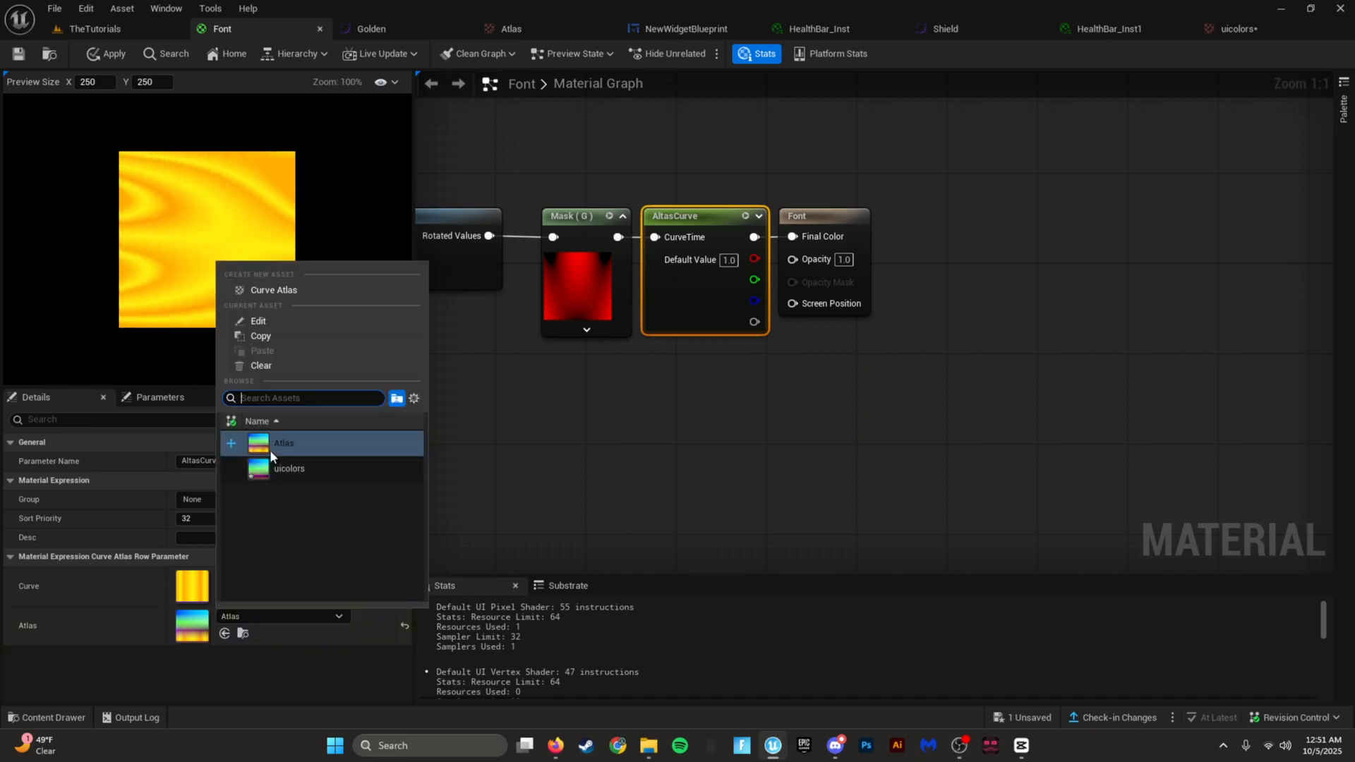
{"action": "left_click", "coordinate": [158, 586]}
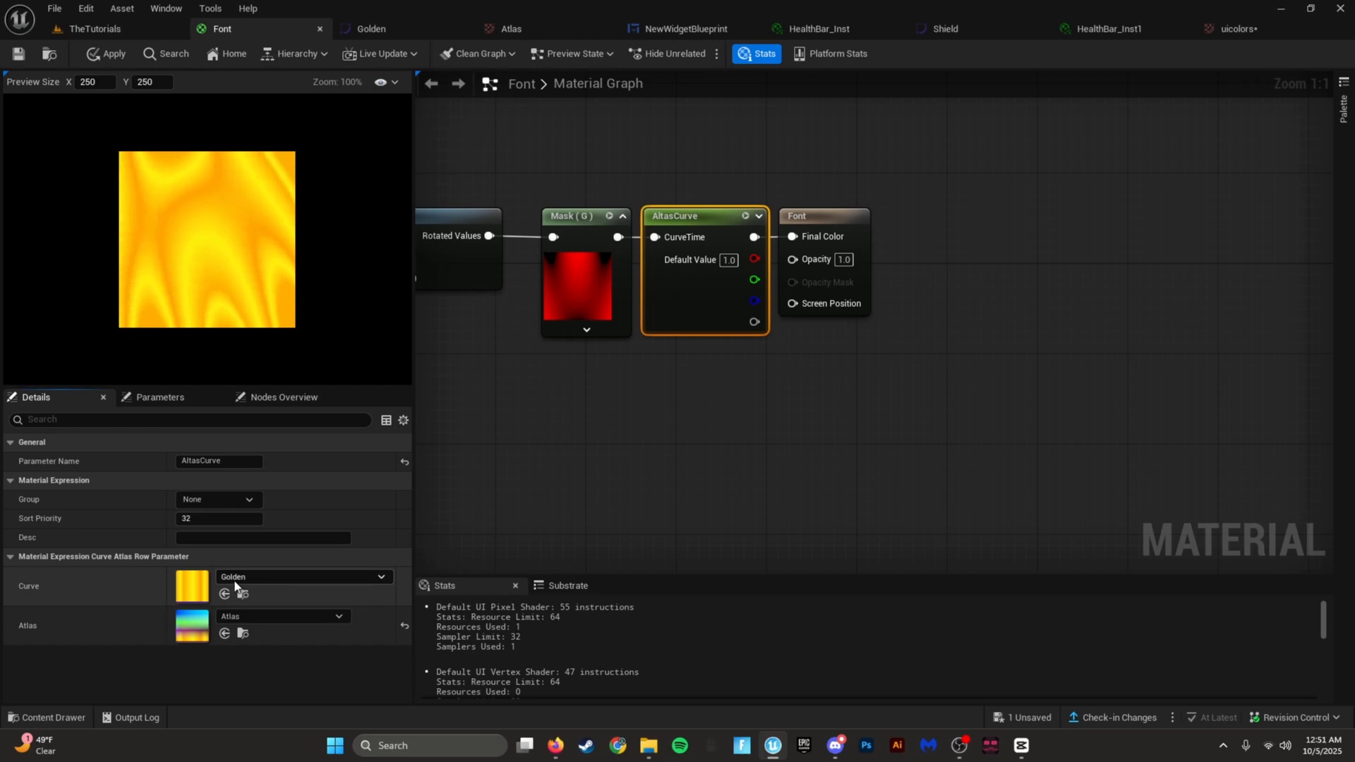
{"action": "left_click", "coordinate": [190, 586]}
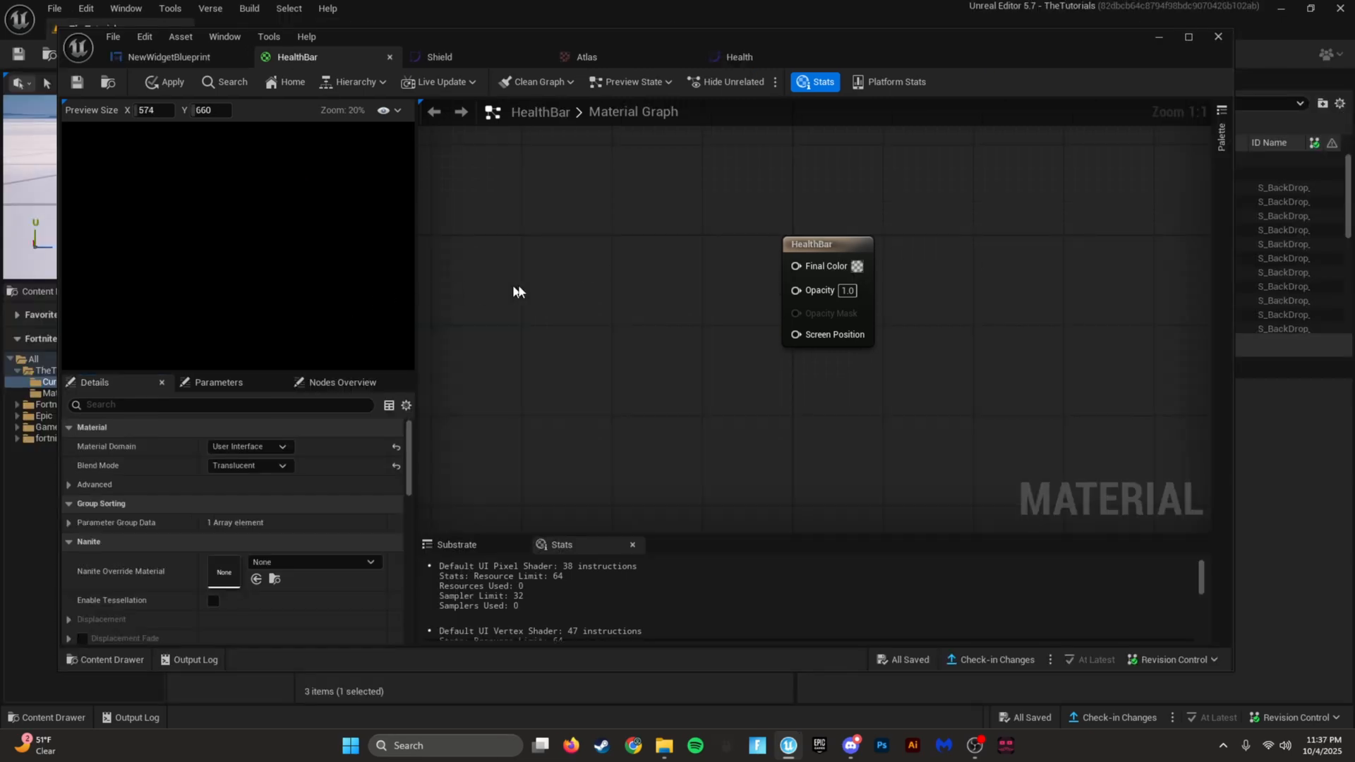
Step: Add a CurveAtlasRowParameter node named AltasCurve to the HealthBar material and connect it to Final Color
{"action": "mouse_move", "coordinate": [593, 288]}
{"action": "right_mouse_down"}
{"action": "mouse_move", "coordinate": [647, 299]}
{"action": "mouse_move", "coordinate": [669, 286]}
{"action": "right_mouse_up"}
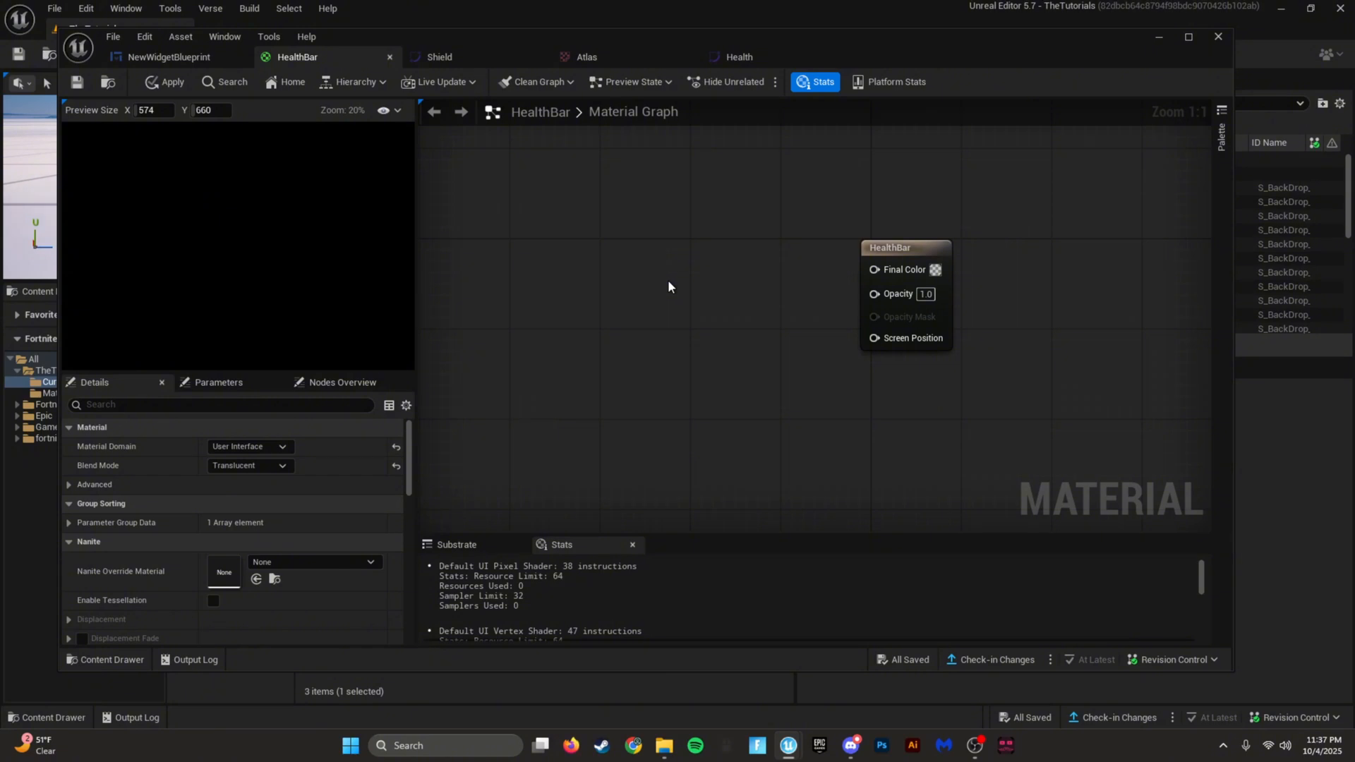
{"action": "right_click", "coordinate": [668, 286]}
{"action": "type", "text": "curve"}
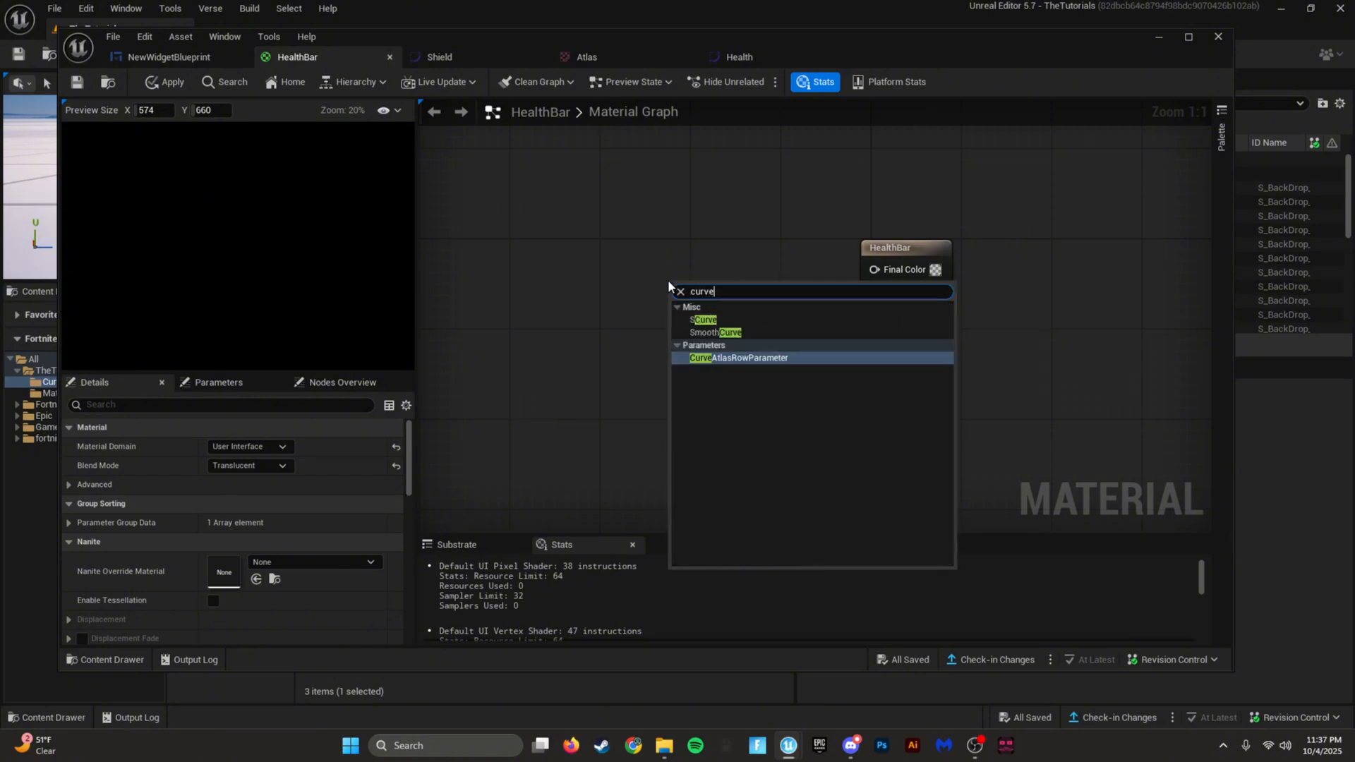
{"action": "left_click", "coordinate": [764, 360]}
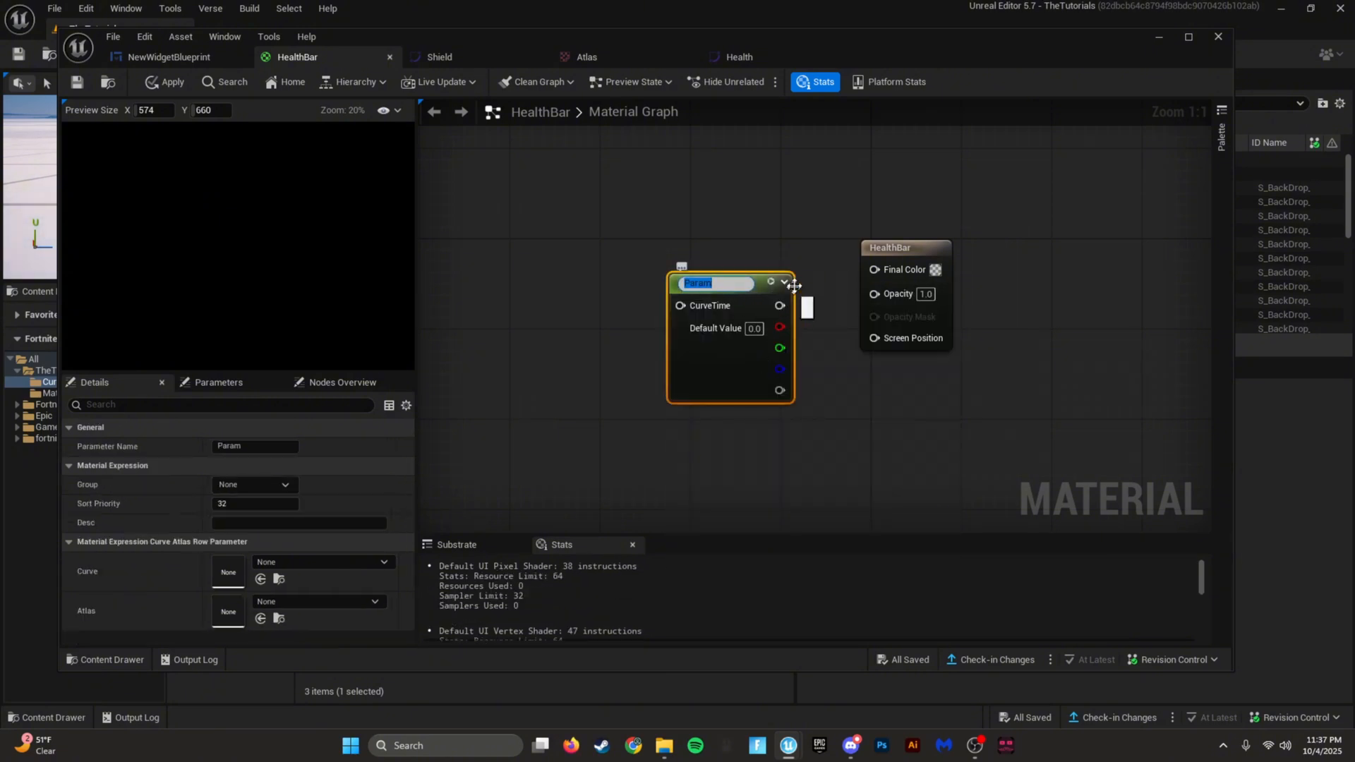
{"action": "type", "text": "Altas"}
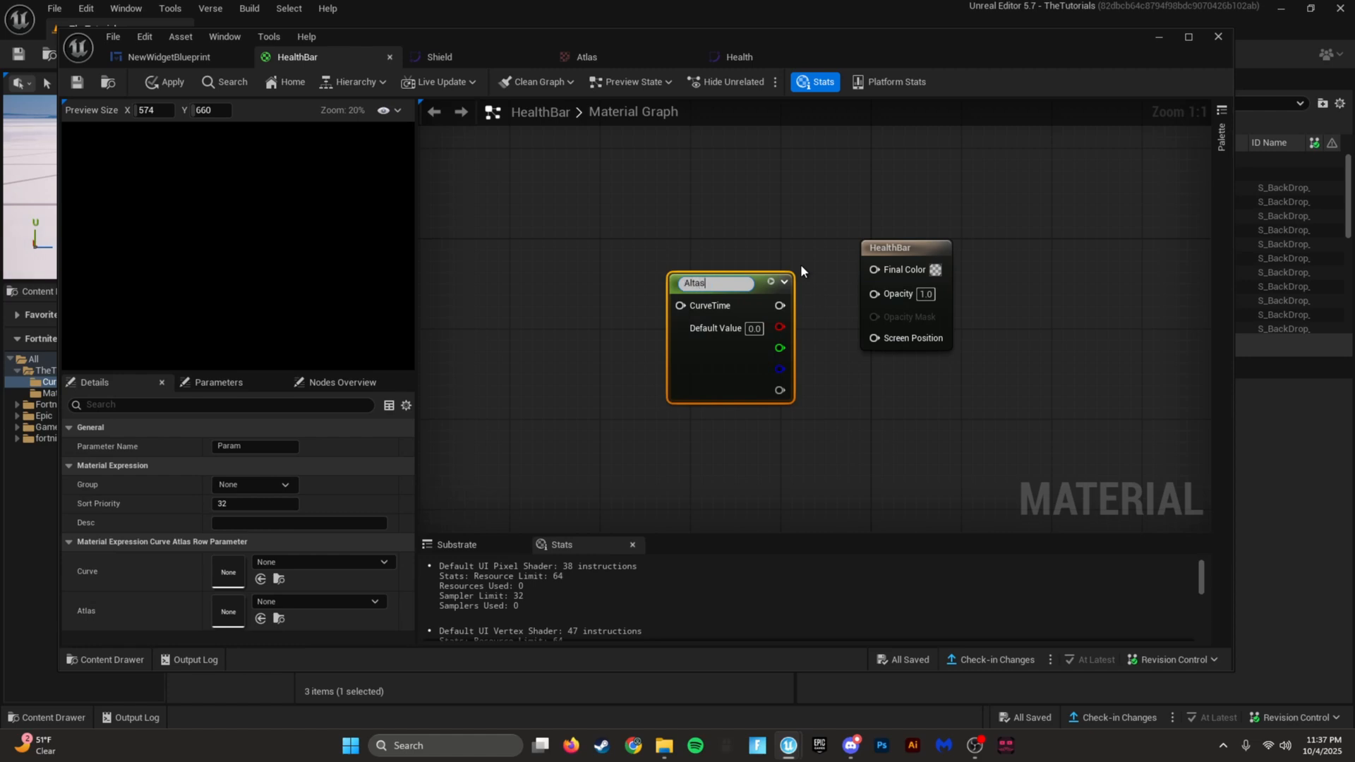
{"action": "type", "text": "Curve"}
{"action": "key", "text": "Return"}
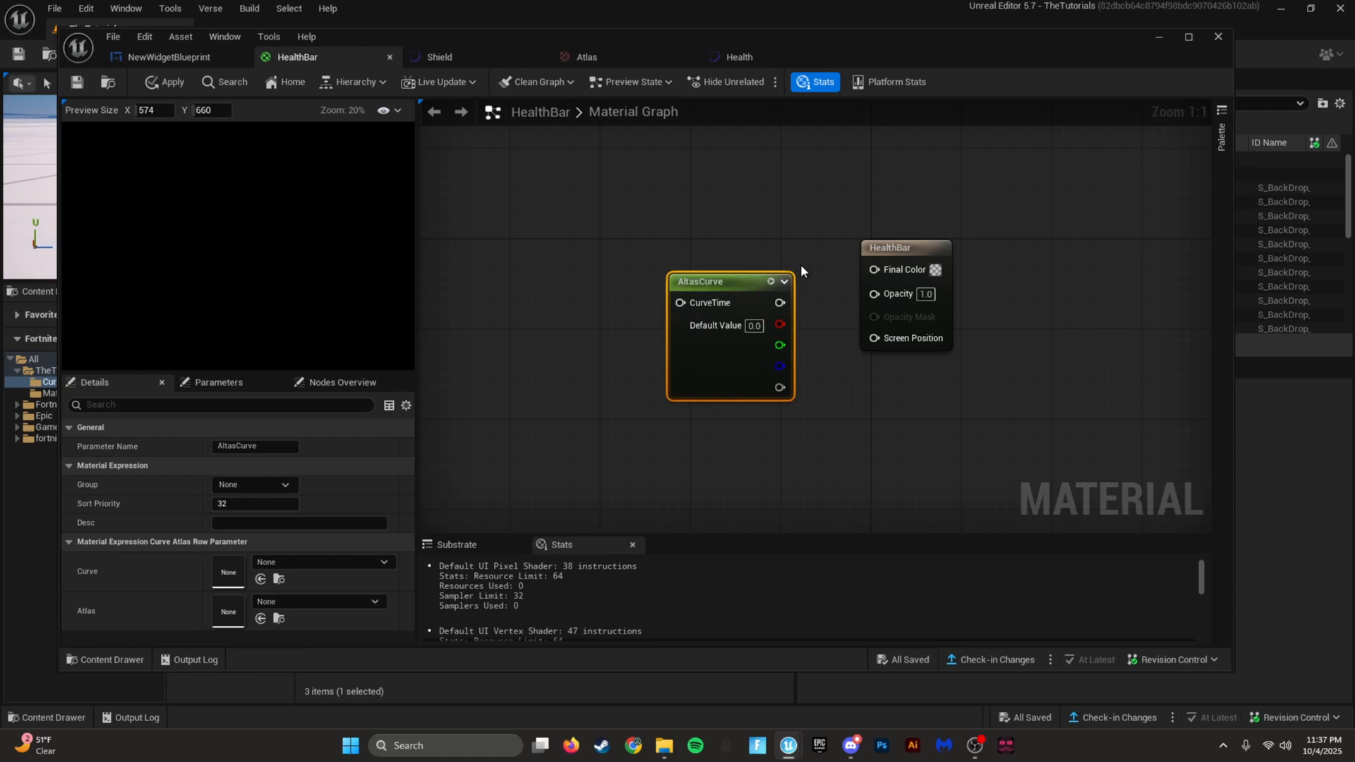
{"action": "mouse_move", "coordinate": [738, 281]}
{"action": "left_mouse_down"}
{"action": "mouse_move", "coordinate": [741, 252]}
{"action": "mouse_move", "coordinate": [792, 247]}
{"action": "mouse_move", "coordinate": [878, 271]}
{"action": "mouse_move", "coordinate": [915, 244]}
{"action": "left_mouse_up"}
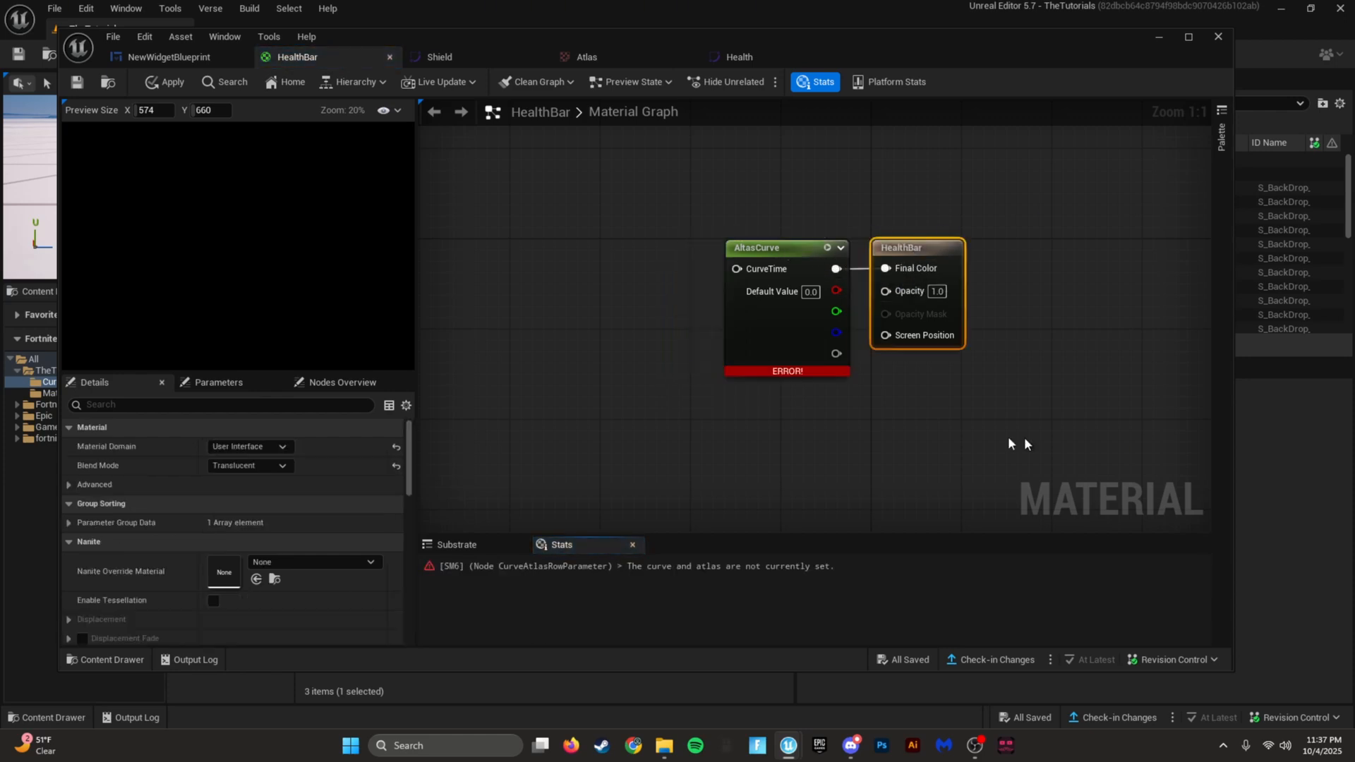
Step: Assign the Atlas curve atlas and the Health curve to the AltasCurve node
{"action": "left_click", "coordinate": [779, 333]}
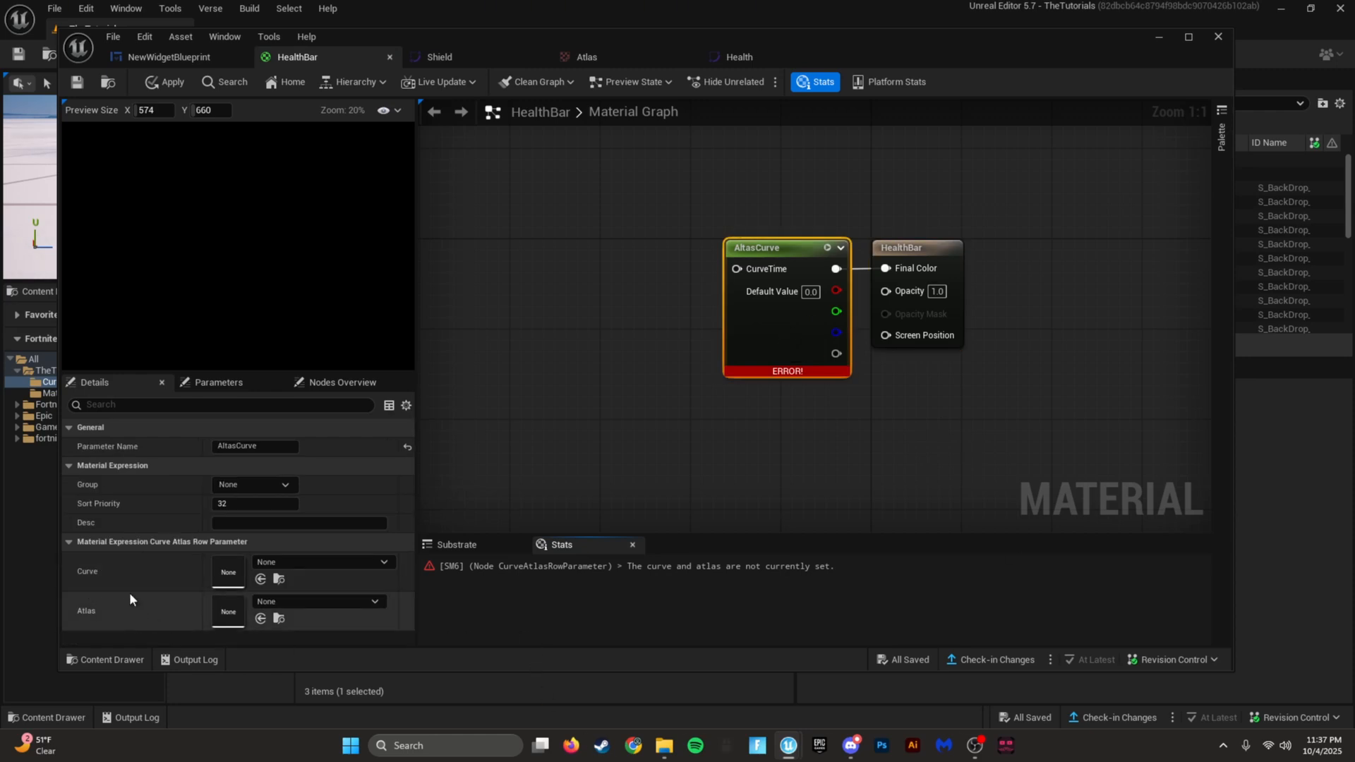
{"action": "left_click", "coordinate": [285, 602]}
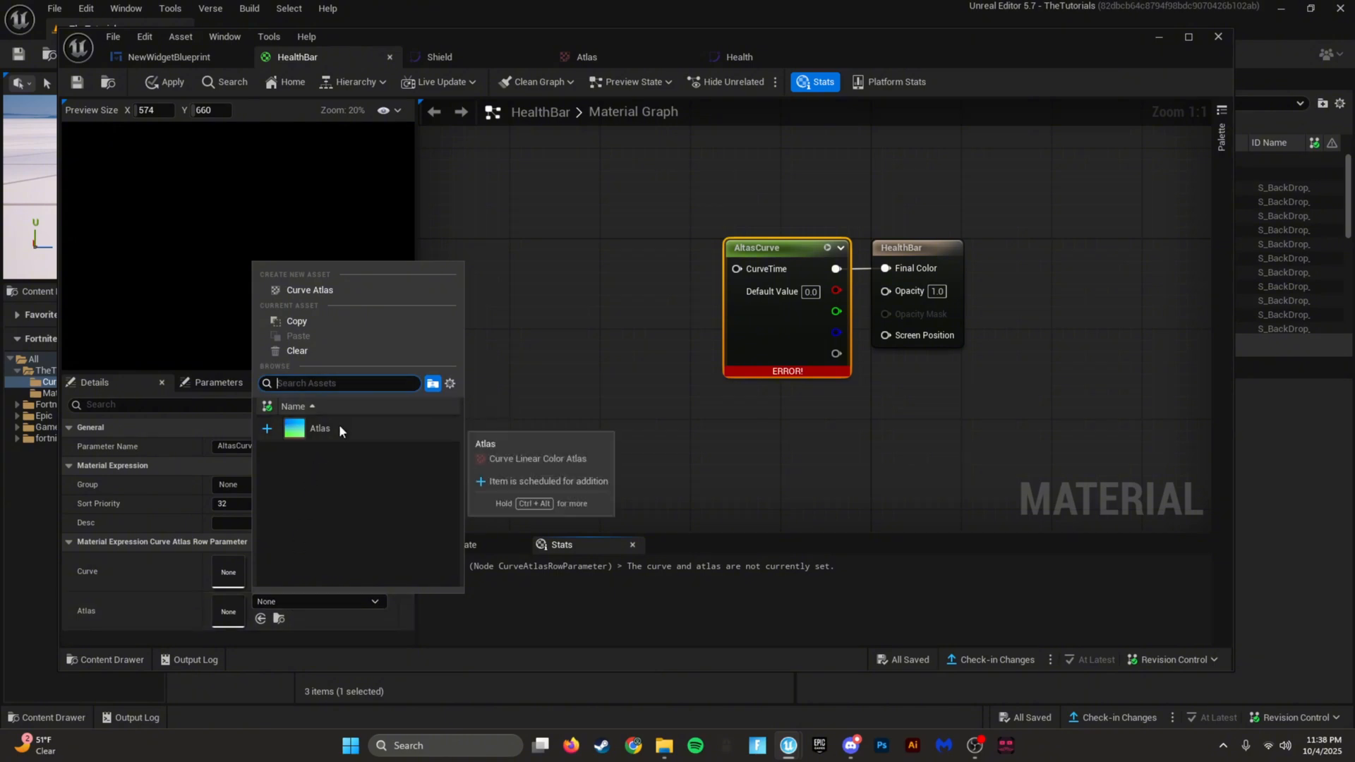
{"action": "left_click", "coordinate": [339, 427]}
{"action": "left_click", "coordinate": [286, 564]}
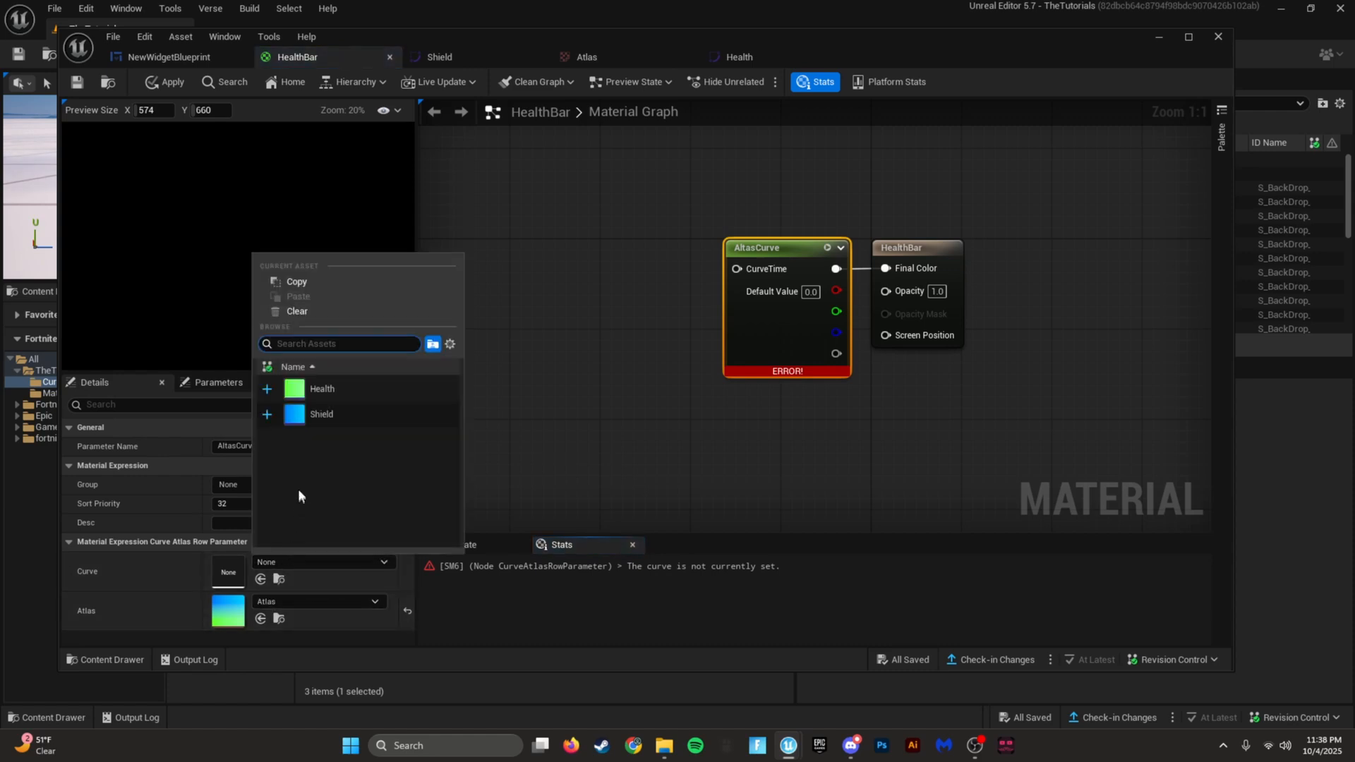
{"action": "left_click", "coordinate": [336, 392]}
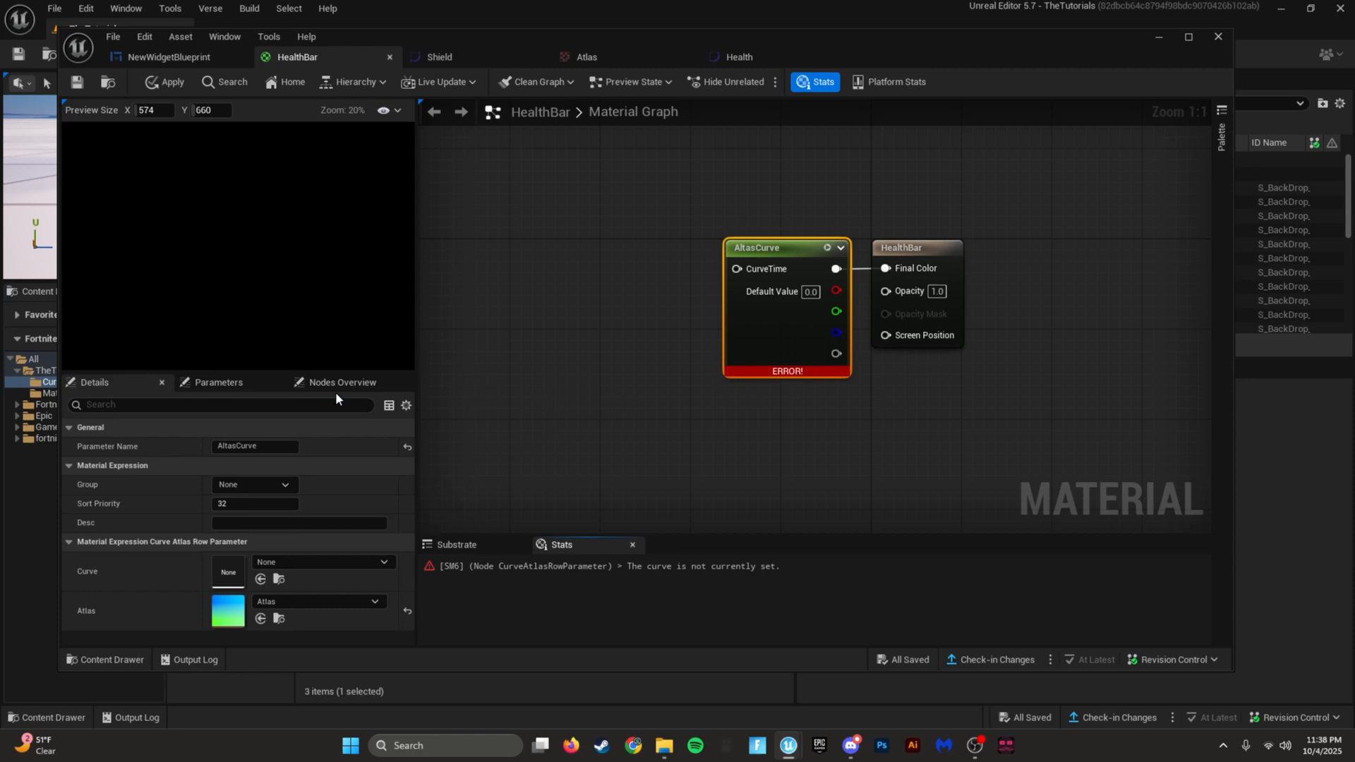
{"action": "left_click", "coordinate": [805, 417]}
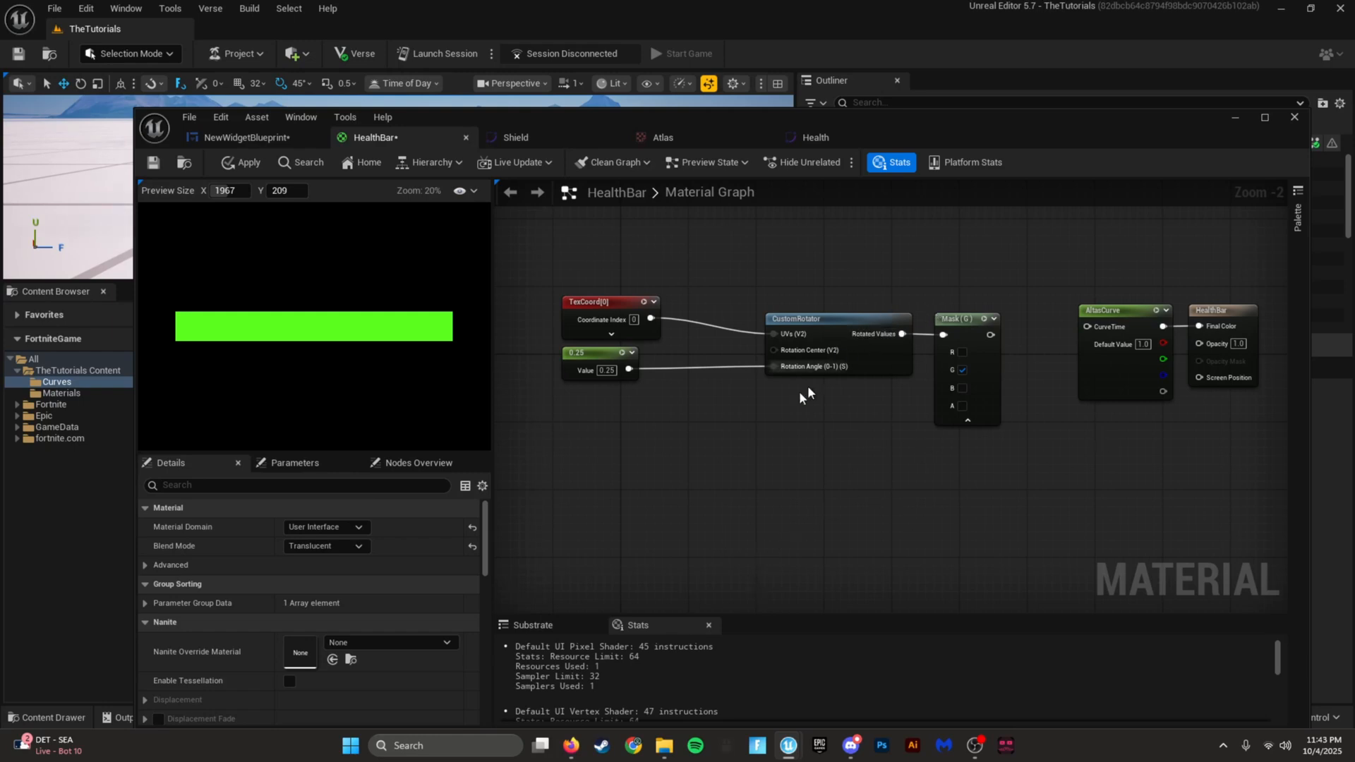
{"action": "scroll", "coordinate": [582, 300], "scroll_direction": "up", "scroll_amount": 2}
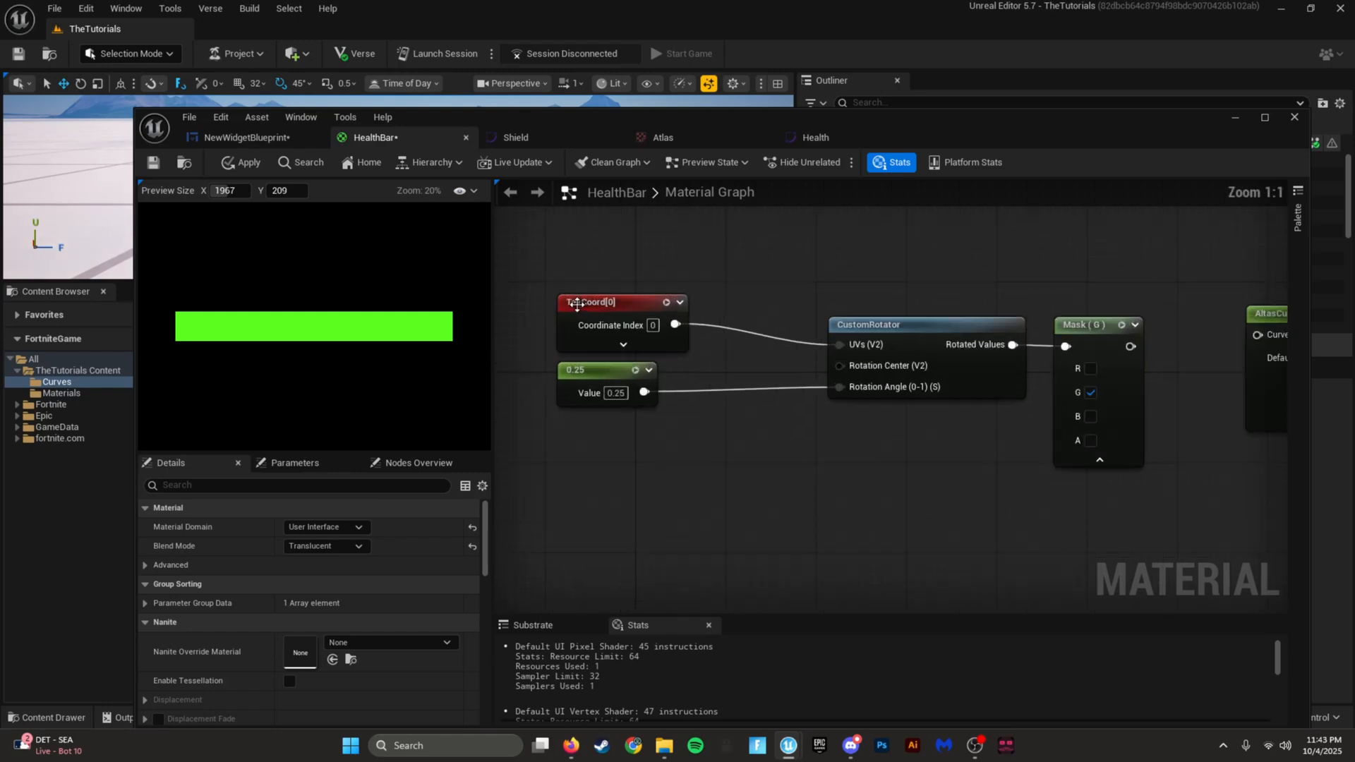
{"action": "left_click", "coordinate": [605, 375]}
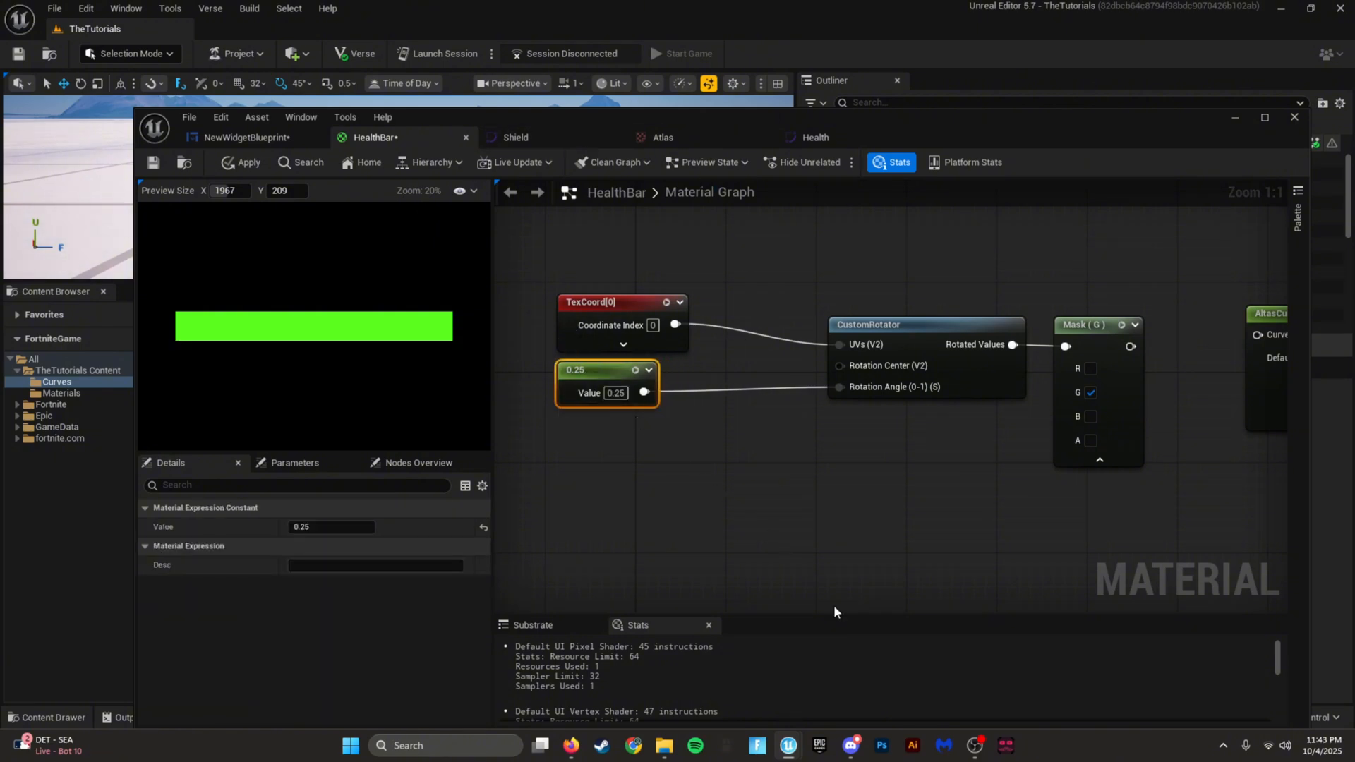
{"action": "left_click", "coordinate": [742, 464]}
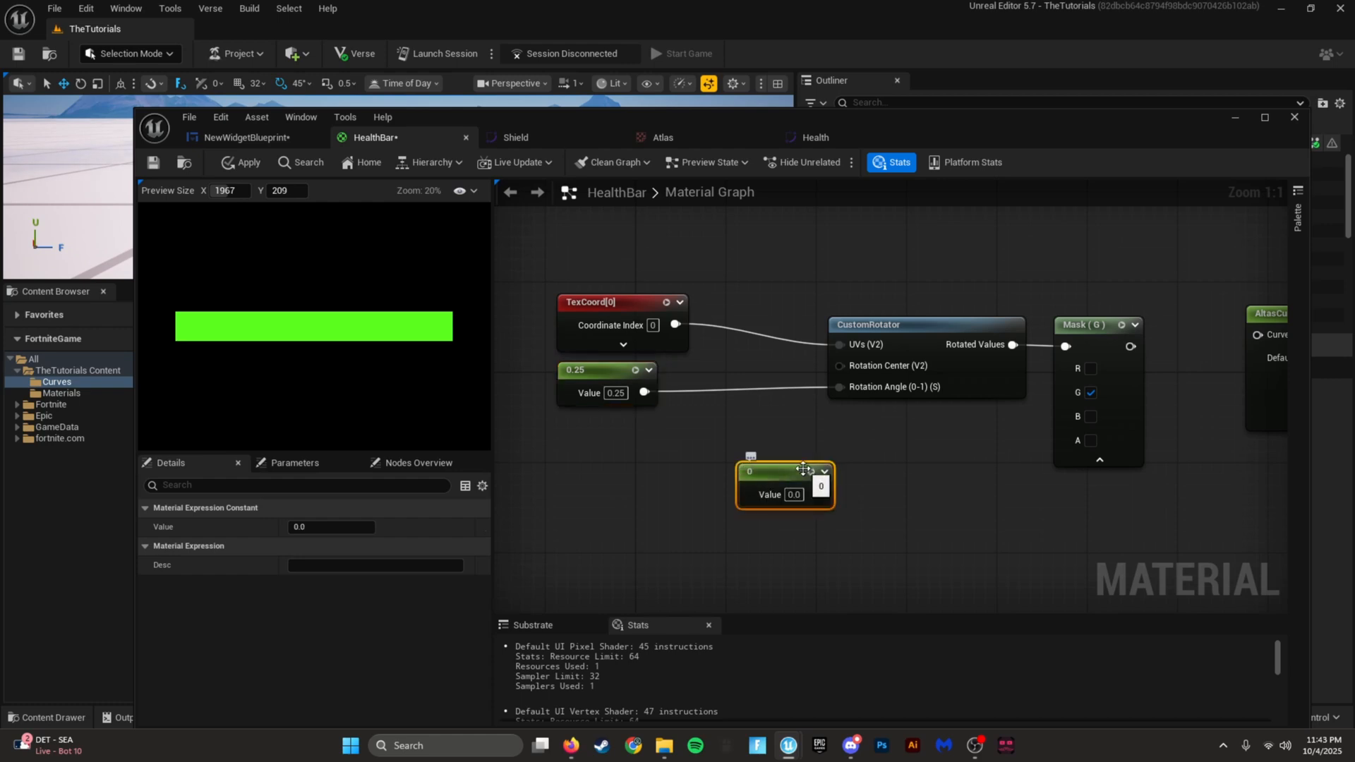
{"action": "left_click_drag", "start_coordinate": [802, 468], "coordinate": [621, 426]}
{"action": "key", "text": "Delete"}
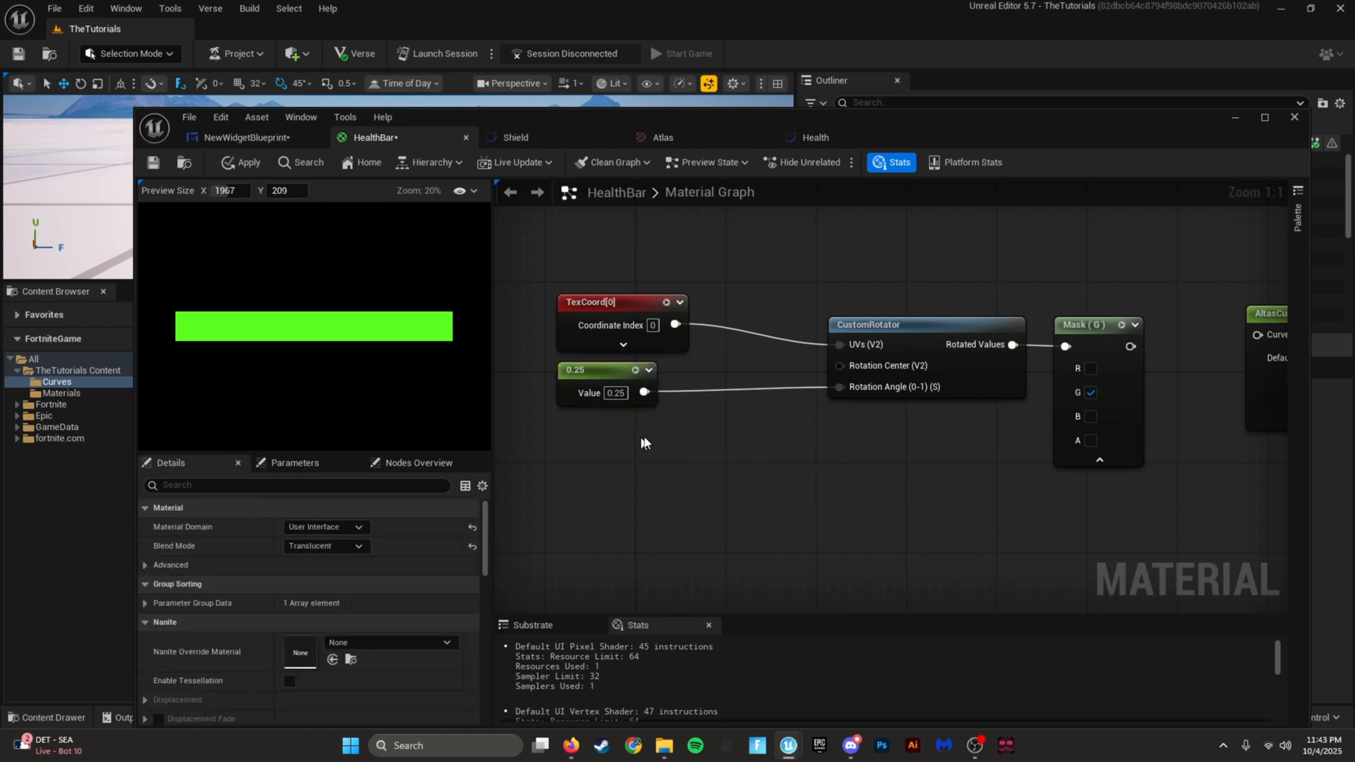
Step: Move the Mask (G) node closer to CustomRotator and connect its output to the CurveTime input of AltasCurve
{"action": "right_click_drag", "start_coordinate": [644, 441], "coordinate": [647, 458]}
{"action": "left_click_drag", "start_coordinate": [723, 314], "coordinate": [701, 315]}
{"action": "right_click_drag", "start_coordinate": [696, 432], "coordinate": [921, 430]}
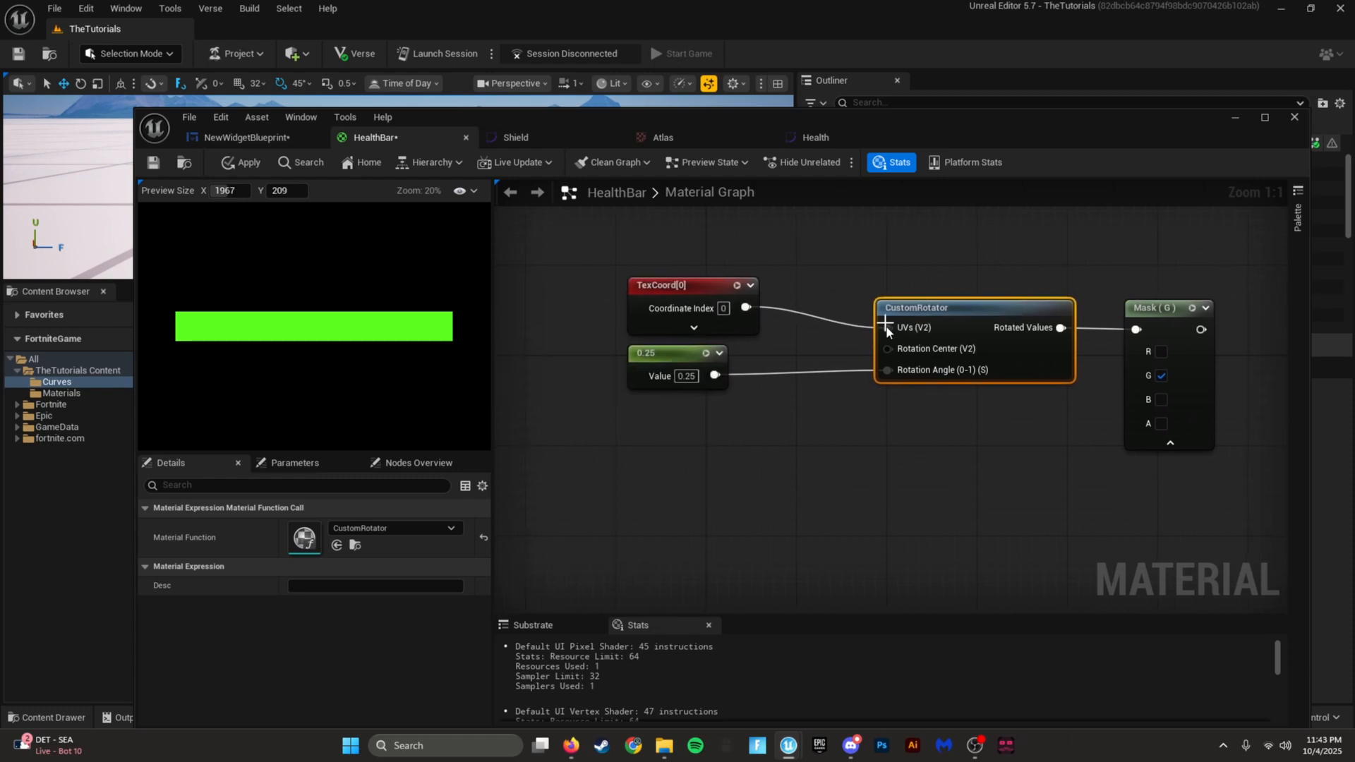
{"action": "mouse_move", "coordinate": [655, 356]}
{"action": "left_mouse_down"}
{"action": "mouse_move", "coordinate": [655, 389]}
{"action": "mouse_move", "coordinate": [650, 355]}
{"action": "left_mouse_up"}
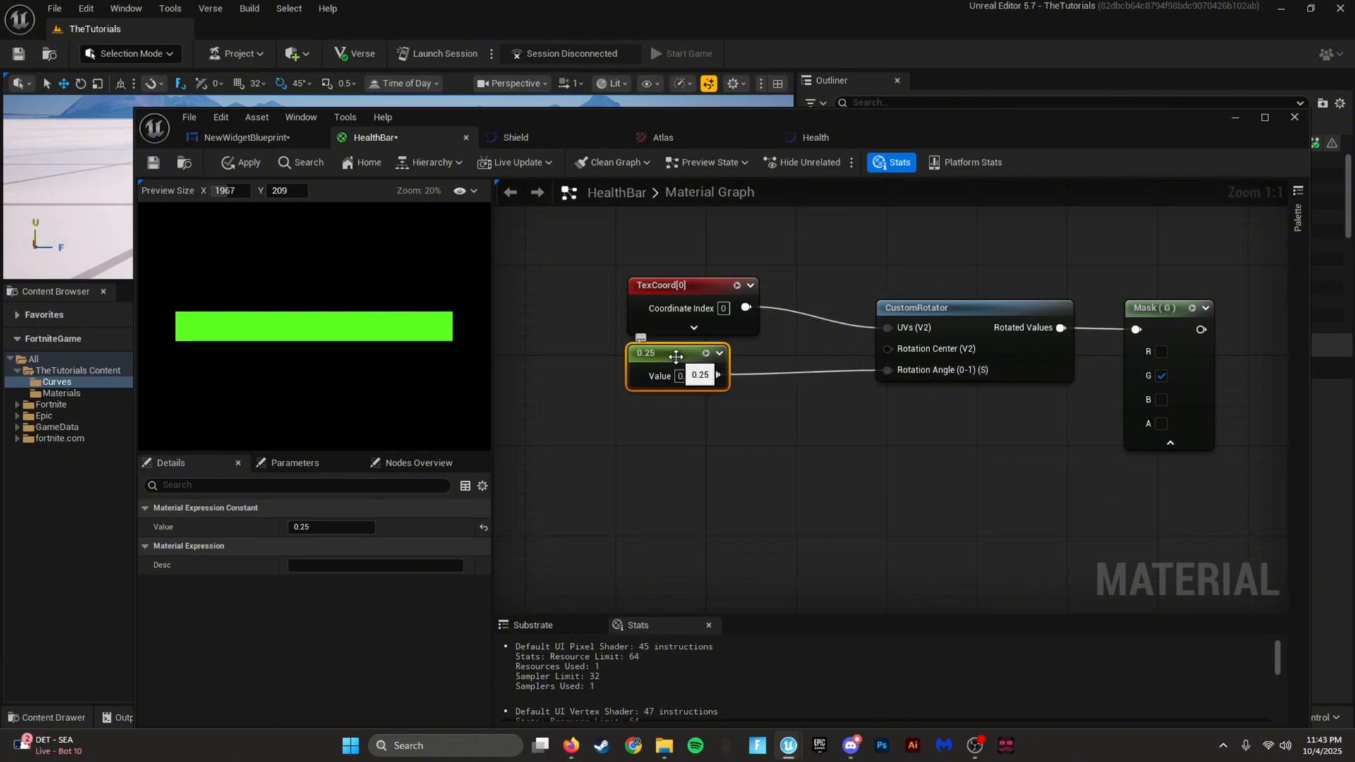
{"action": "right_click_drag", "start_coordinate": [1043, 438], "coordinate": [783, 457]}
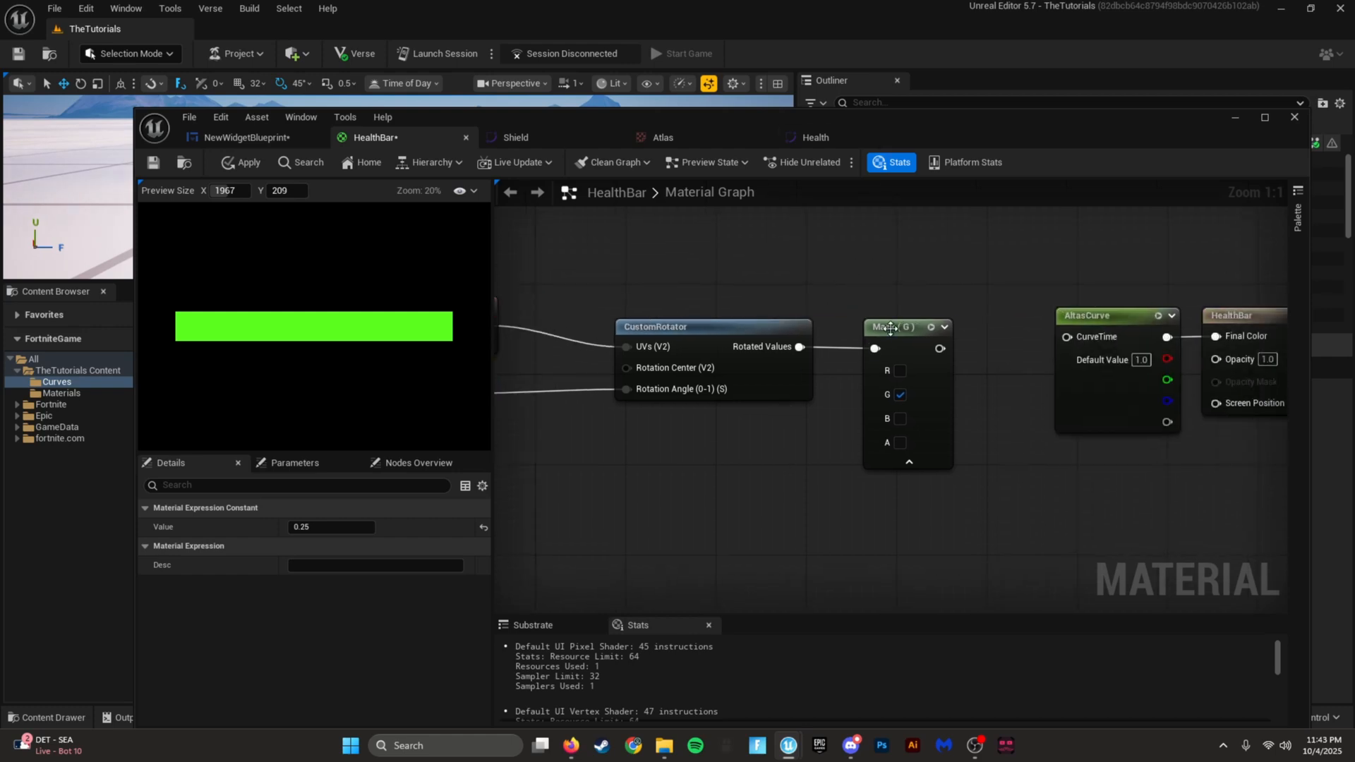
{"action": "left_click_drag", "start_coordinate": [891, 328], "coordinate": [1068, 339]}
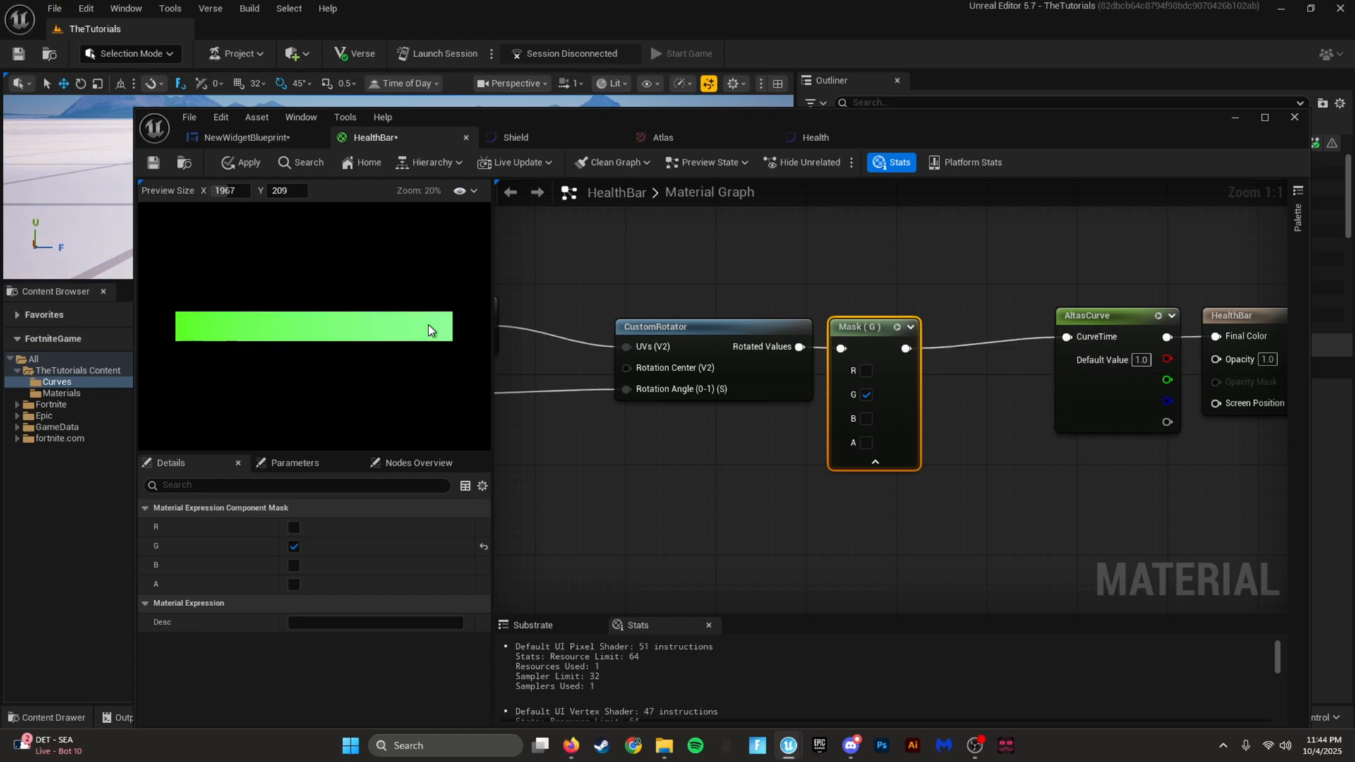
Step: Try a value of 0.75 on the rotation angle constant and set it back to 0.25
{"action": "right_click_drag", "start_coordinate": [606, 481], "coordinate": [787, 459]}
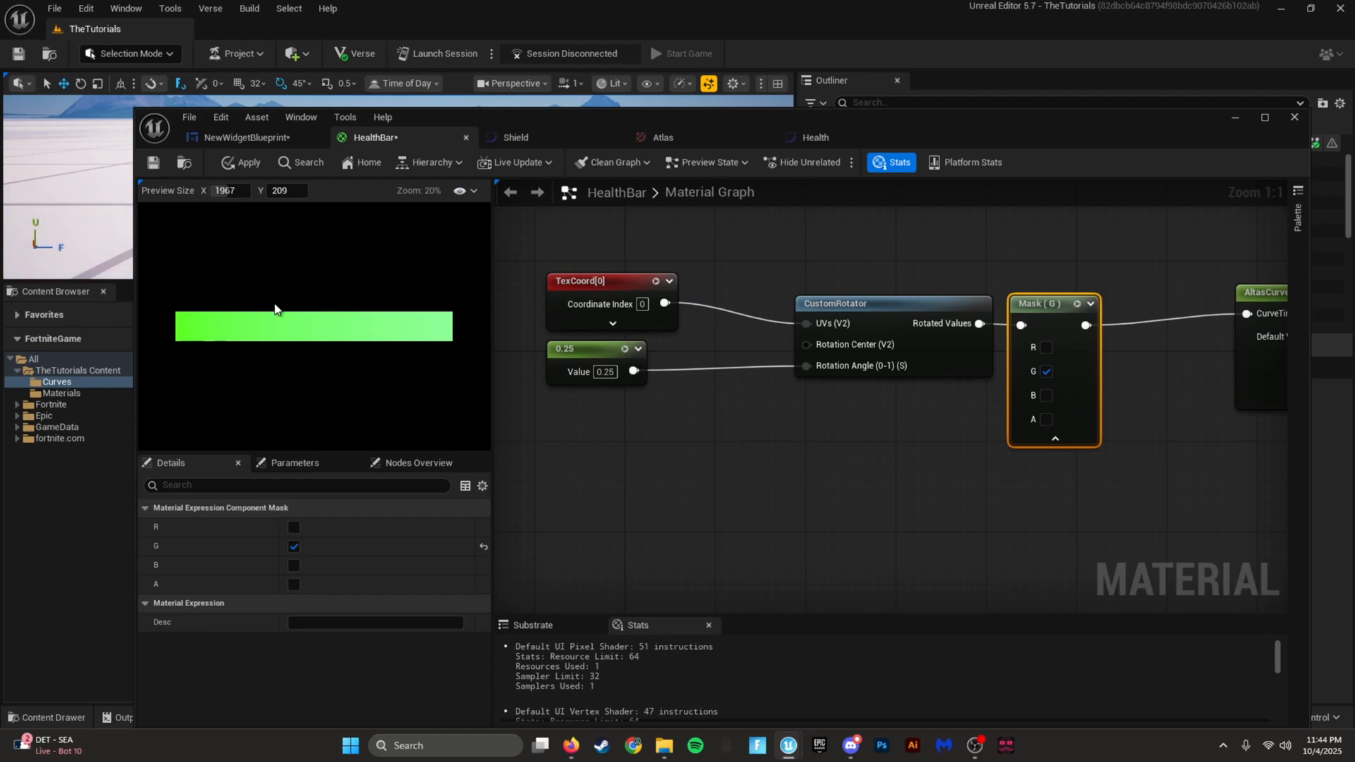
{"action": "left_click", "coordinate": [601, 372]}
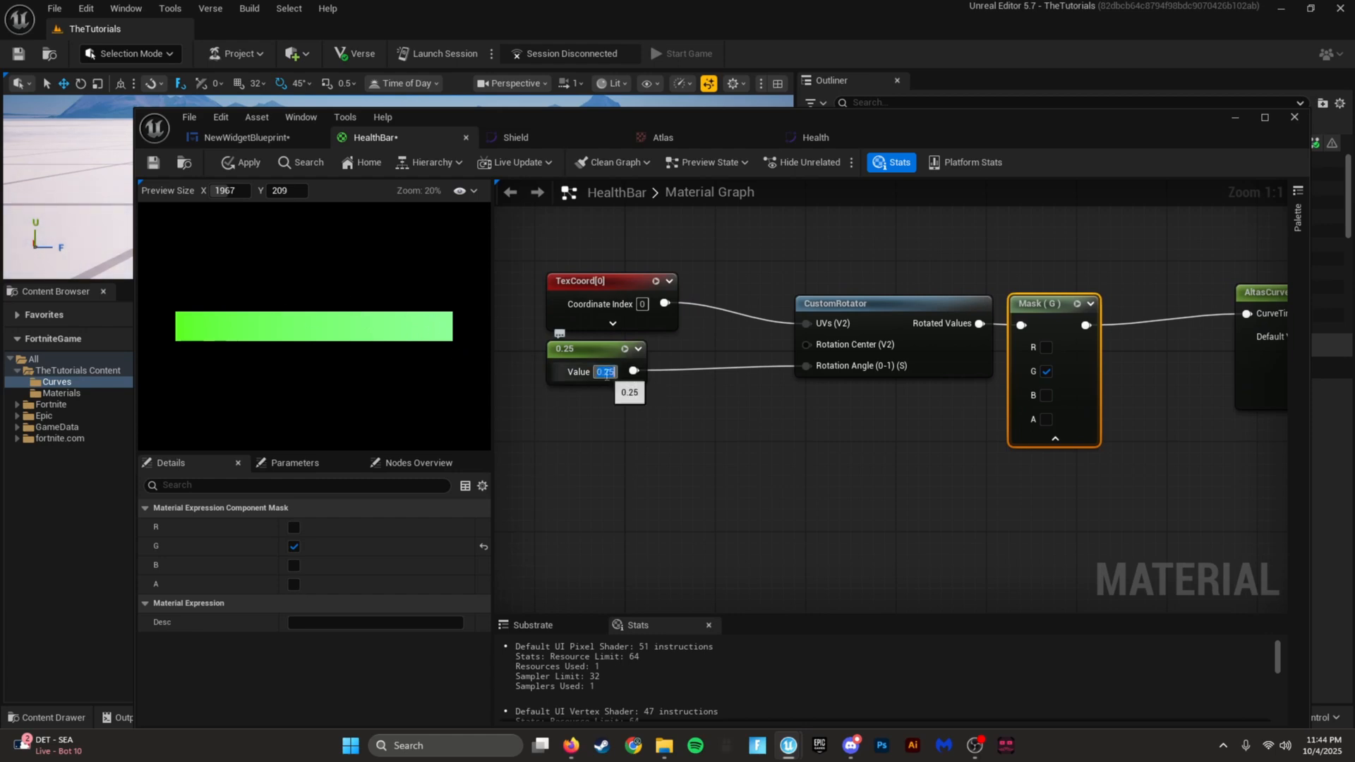
{"action": "type", "text": "0.75"}
{"action": "key", "text": "Return"}
{"action": "key", "text": "BackSpace"}
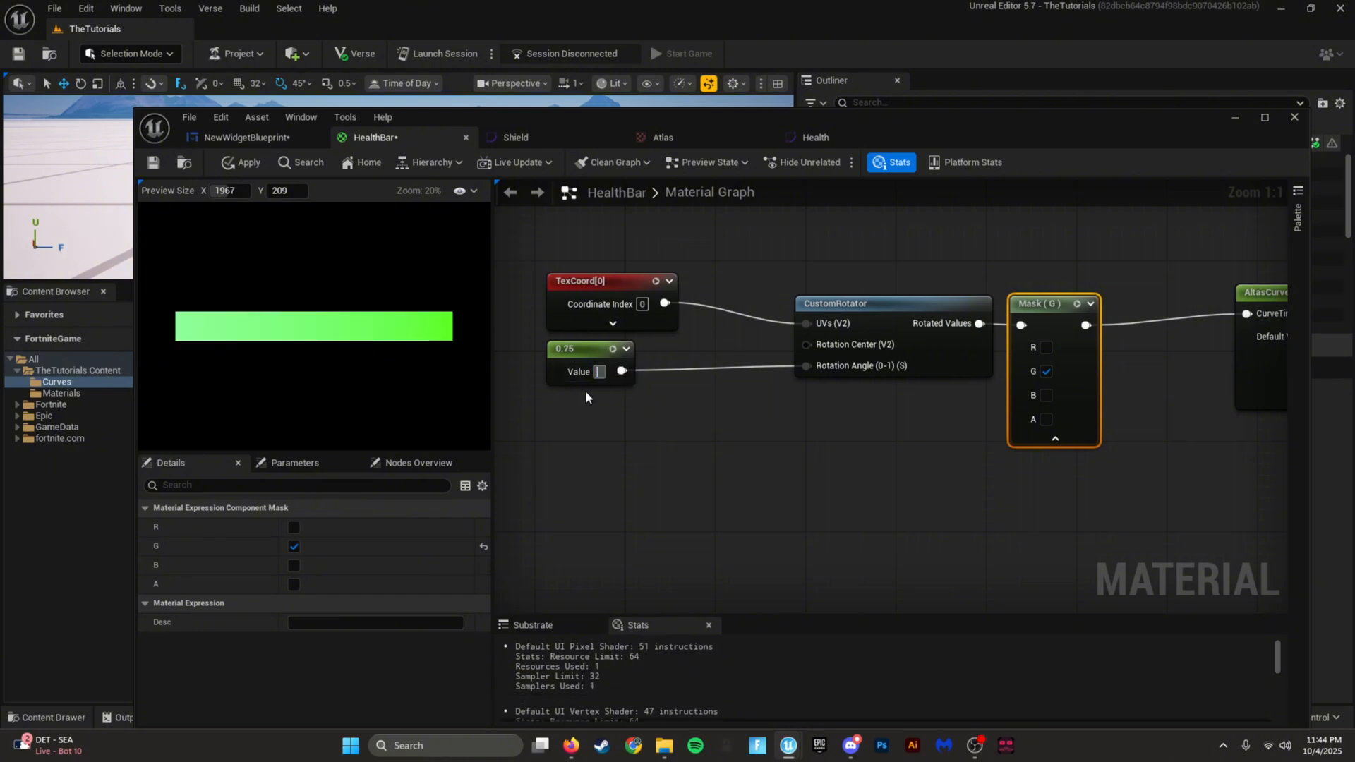
{"action": "type", "text": "0.25"}
{"action": "key", "text": "Return"}
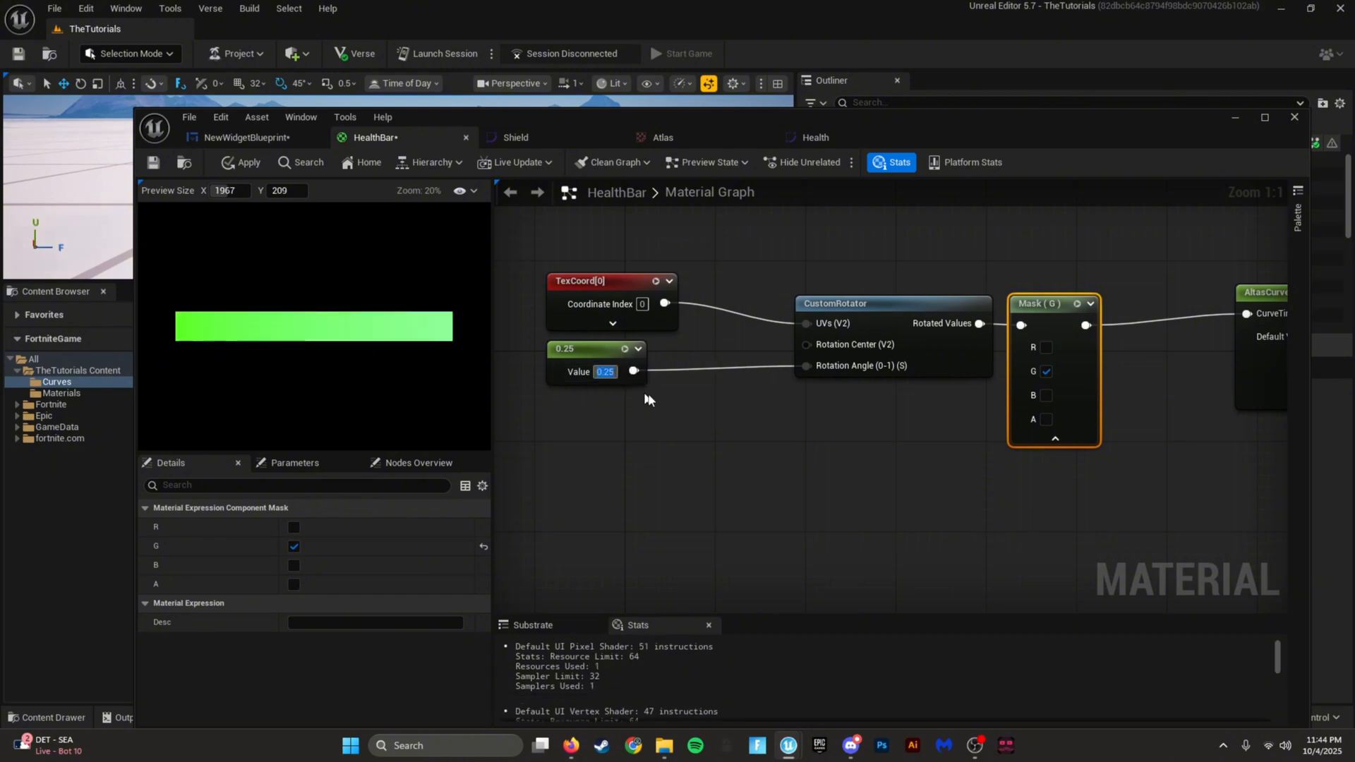
Step: Apply the HealthBar material changes and delete the existing element from the NewWidgetBlueprint canvas
{"action": "left_click", "coordinate": [300, 242]}
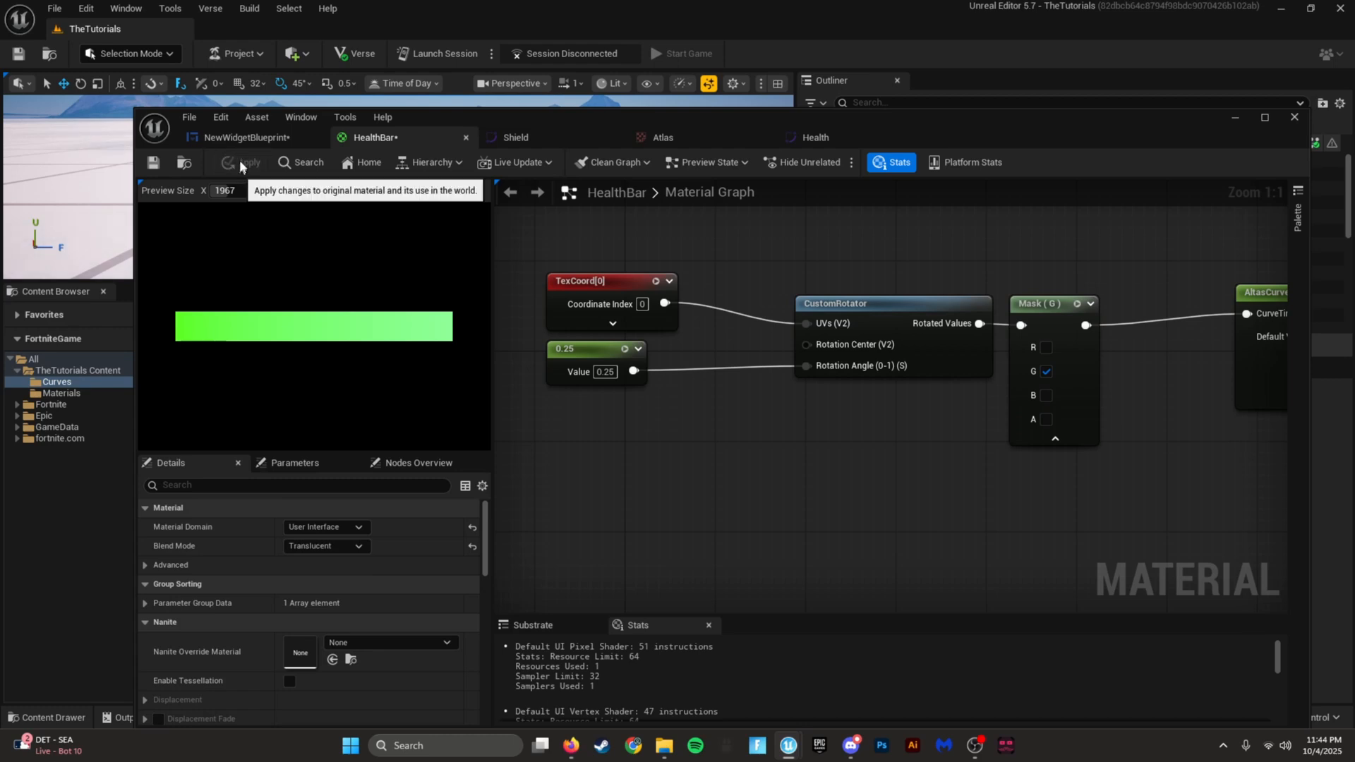
{"action": "left_click", "coordinate": [247, 137]}
{"action": "left_click", "coordinate": [464, 614]}
{"action": "key", "text": "Delete"}
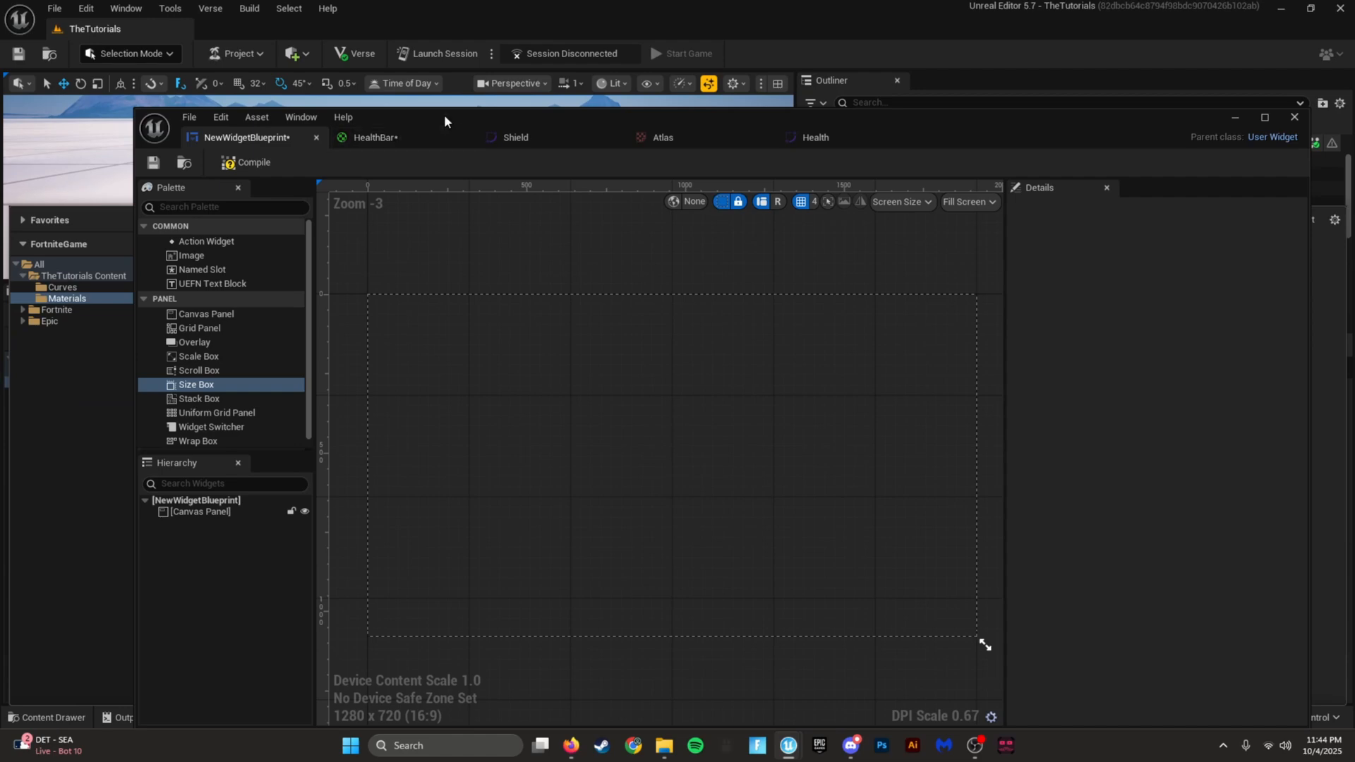
Step: Place the HealthBar material from the Materials folder on the widget canvas as an image
{"action": "mouse_move", "coordinate": [443, 114]}
{"action": "left_mouse_down"}
{"action": "mouse_move", "coordinate": [582, 357]}
{"action": "mouse_move", "coordinate": [471, 407]}
{"action": "left_mouse_up"}
{"action": "mouse_move", "coordinate": [346, 320]}
{"action": "left_mouse_down"}
{"action": "mouse_move", "coordinate": [529, 646]}
{"action": "mouse_move", "coordinate": [499, 656]}
{"action": "left_mouse_up"}
{"action": "left_click_drag", "start_coordinate": [577, 407], "coordinate": [478, 80]}
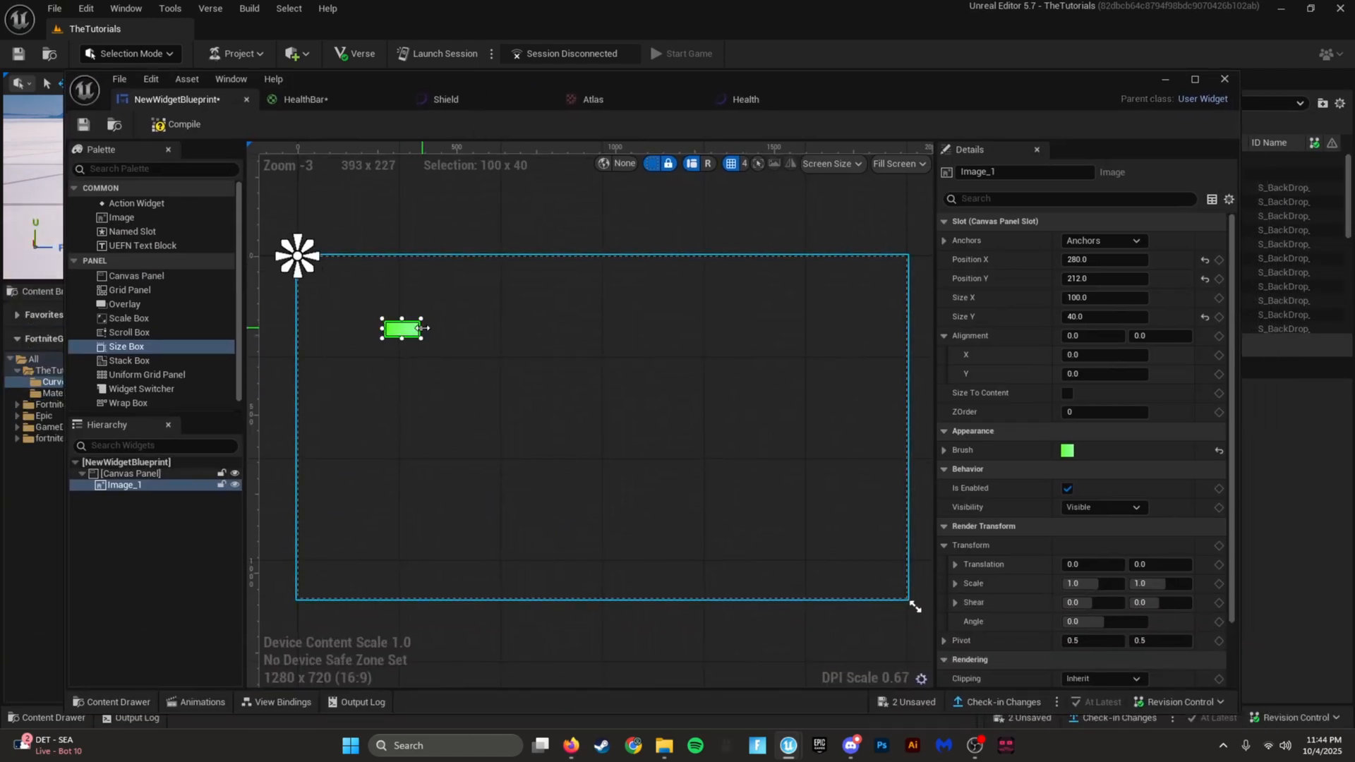
Step: Stretch the health bar image into a long horizontal bar and position it near the canvas's lower-left corner
{"action": "left_click_drag", "start_coordinate": [424, 329], "coordinate": [474, 581]}
{"action": "right_click_drag", "start_coordinate": [540, 506], "coordinate": [655, 367]}
{"action": "scroll", "coordinate": [593, 508], "scroll_direction": "up", "scroll_amount": 4}
{"action": "right_click_drag", "start_coordinate": [593, 506], "coordinate": [687, 569]}
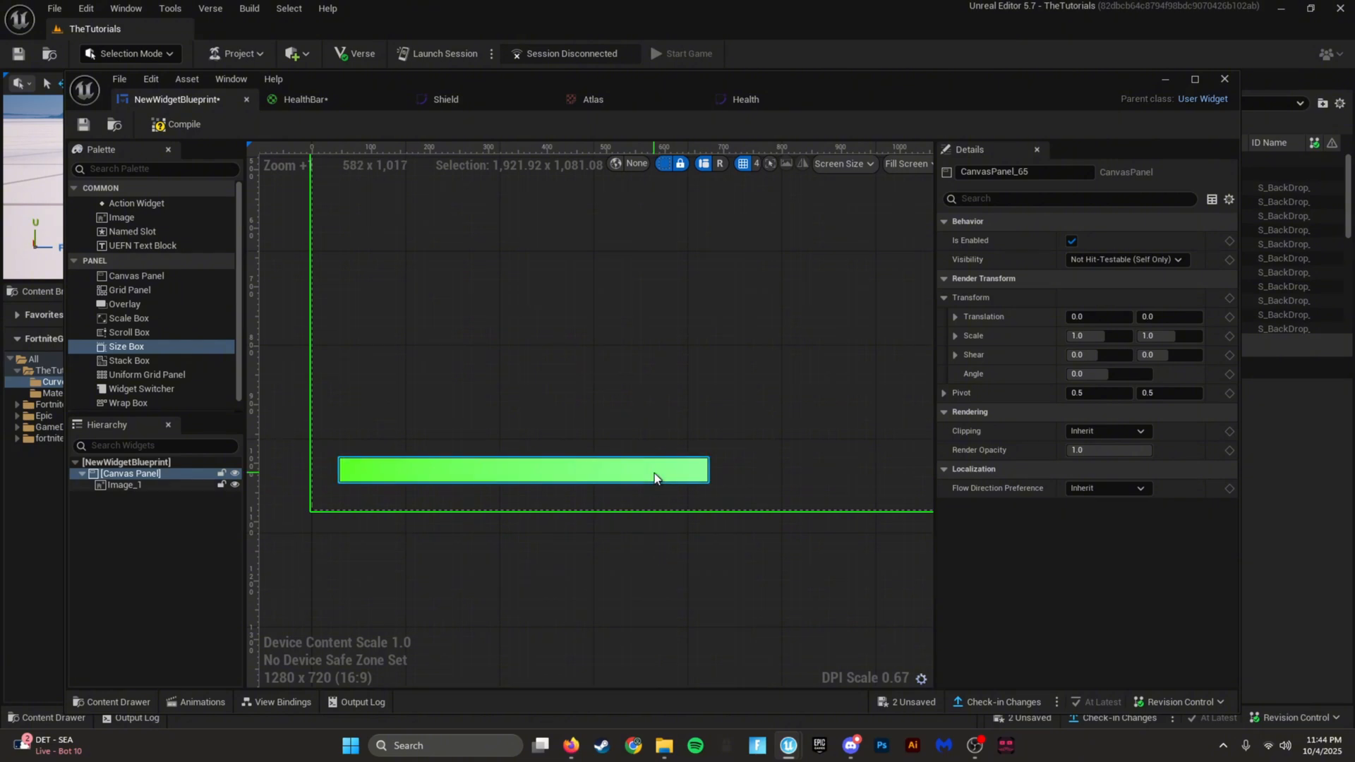
Step: Lengthen the health bar image to about 696 units wide by extending its right end, and keep it selected
{"action": "left_click", "coordinate": [706, 470]}
{"action": "left_click_drag", "start_coordinate": [706, 470], "coordinate": [749, 475]}
{"action": "left_click", "coordinate": [593, 494]}
{"action": "scroll", "coordinate": [651, 481], "scroll_direction": "up", "scroll_amount": 2}
{"action": "right_click_drag", "start_coordinate": [604, 378], "coordinate": [740, 356]}
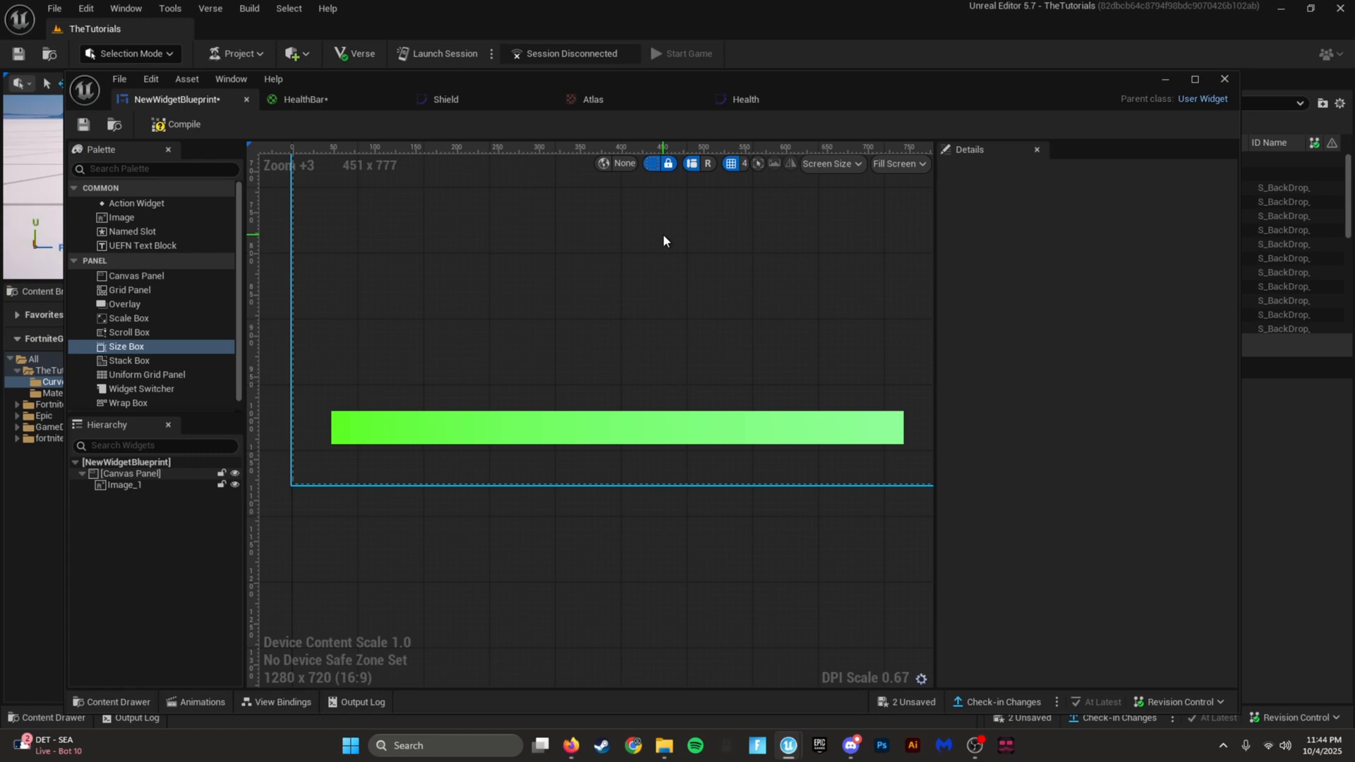
{"action": "left_click", "coordinate": [540, 420]}
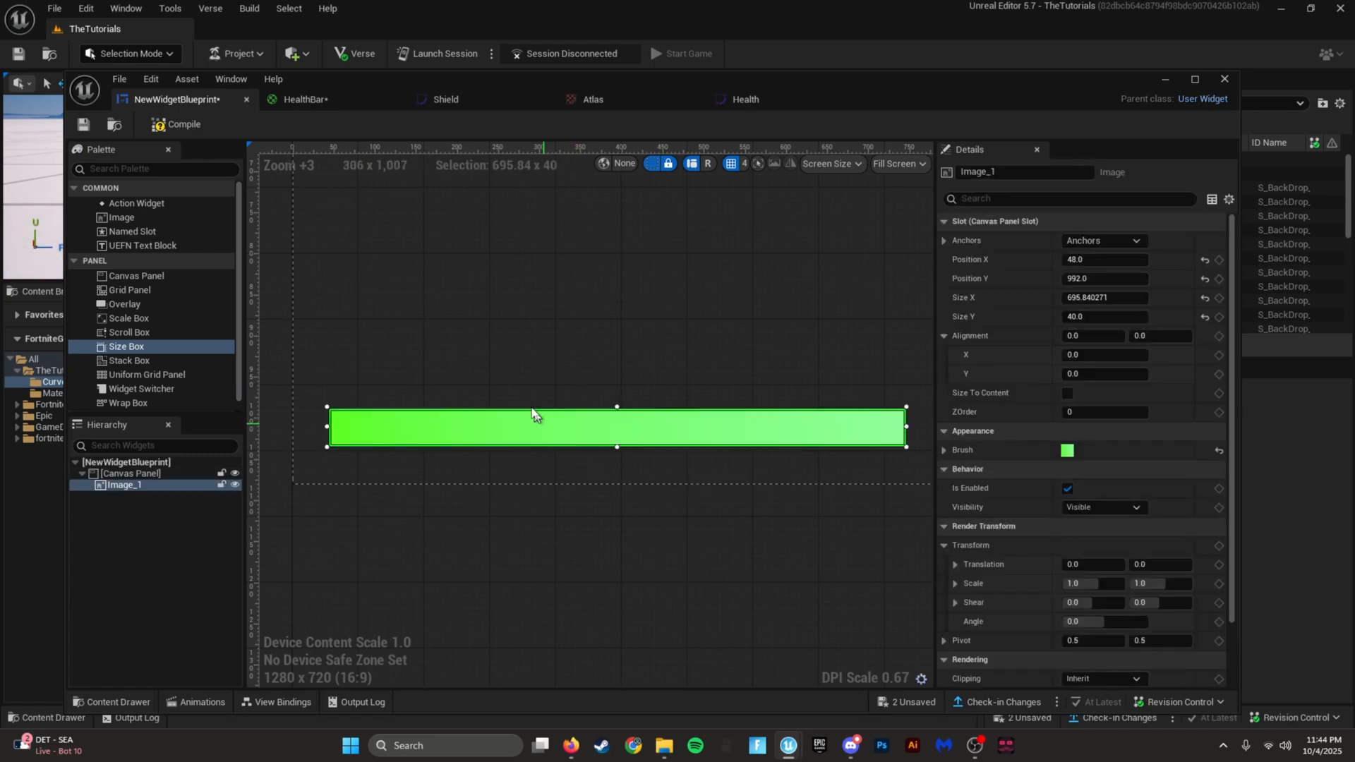
Step: Look over the HealthBar material graph and the Shield colour curve
{"action": "left_click", "coordinate": [304, 100]}
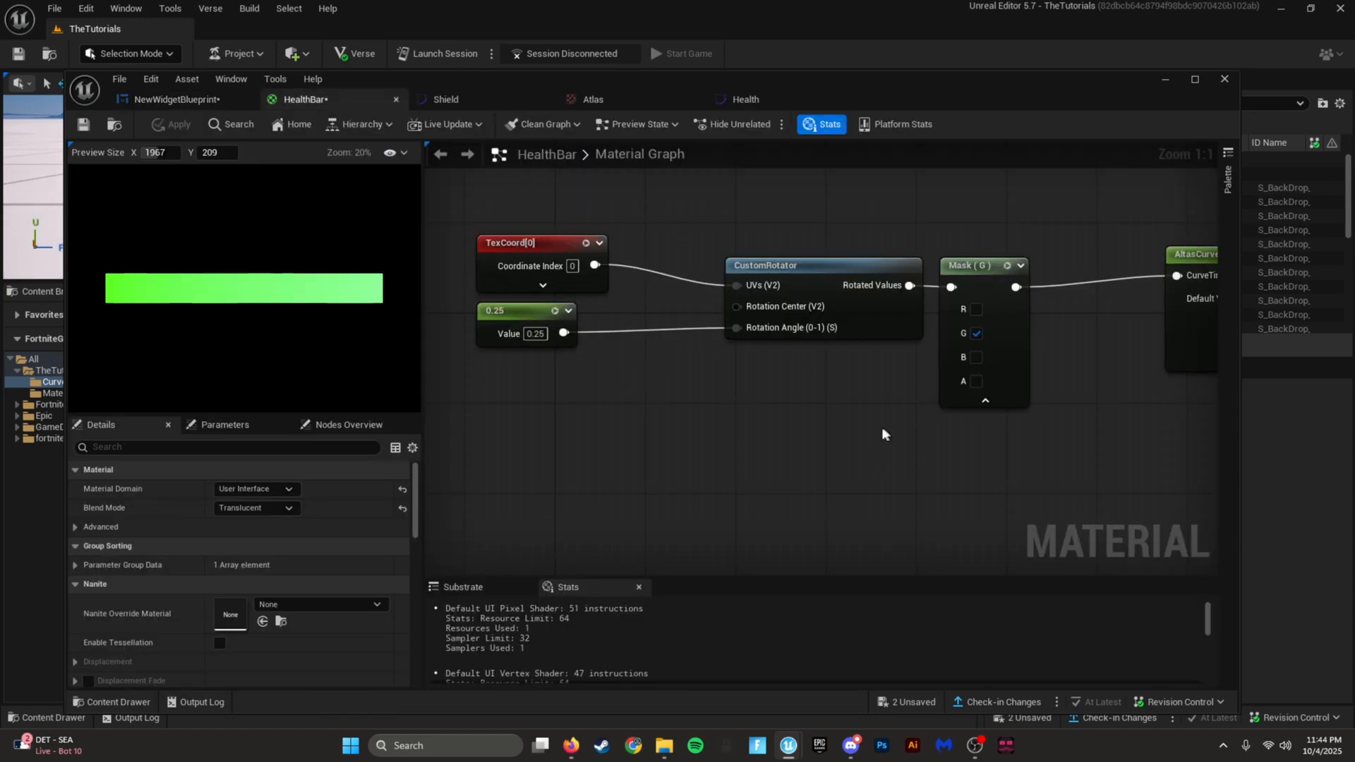
{"action": "right_click_drag", "start_coordinate": [1206, 307], "coordinate": [860, 328]}
{"action": "mouse_move", "coordinate": [856, 268]}
{"action": "left_mouse_down"}
{"action": "mouse_move", "coordinate": [796, 280]}
{"action": "mouse_move", "coordinate": [850, 271]}
{"action": "left_mouse_up"}
{"action": "left_click", "coordinate": [494, 100]}
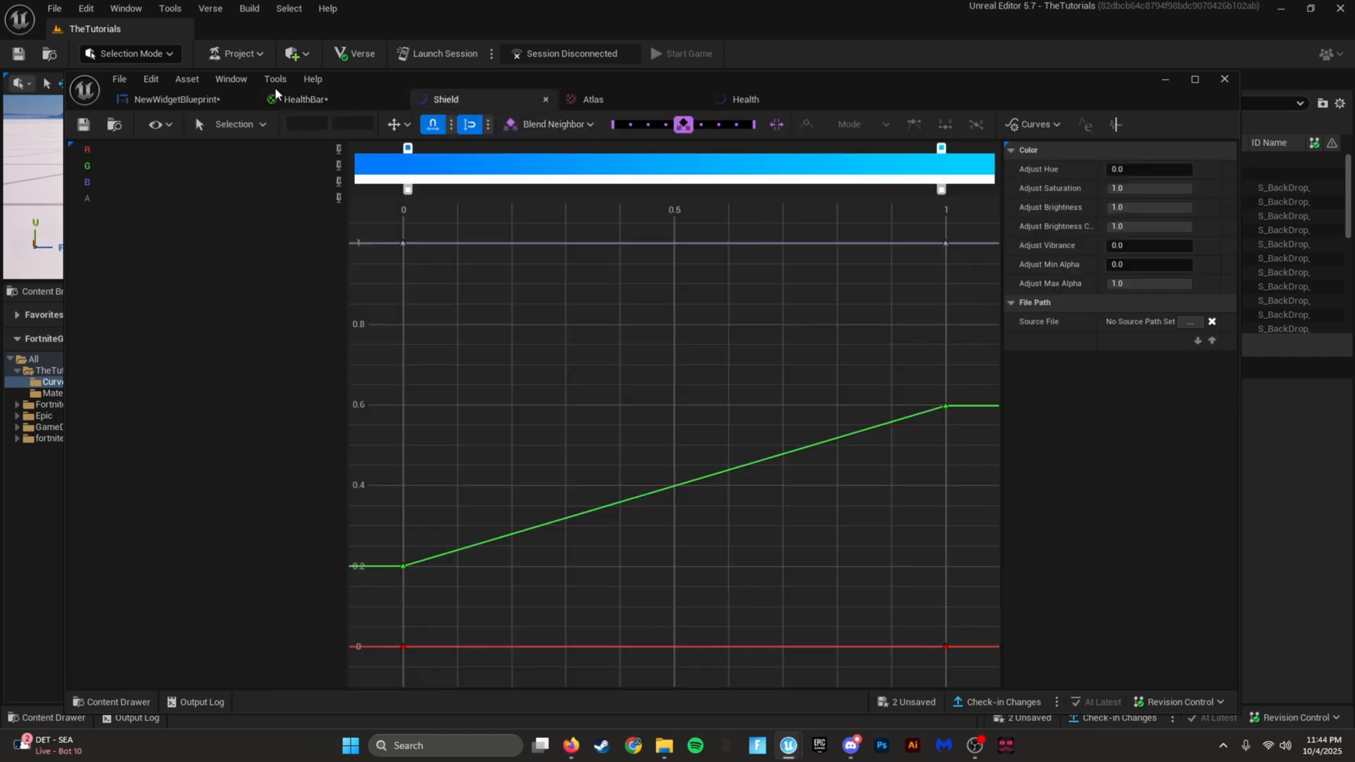
Step: Slant the health bar image in NewWidgetBlueprint by setting its X shear to -36
{"action": "left_click", "coordinate": [177, 100]}
{"action": "scroll", "coordinate": [1087, 565], "scroll_direction": "down", "scroll_amount": 2}
{"action": "left_click", "coordinate": [1091, 558]}
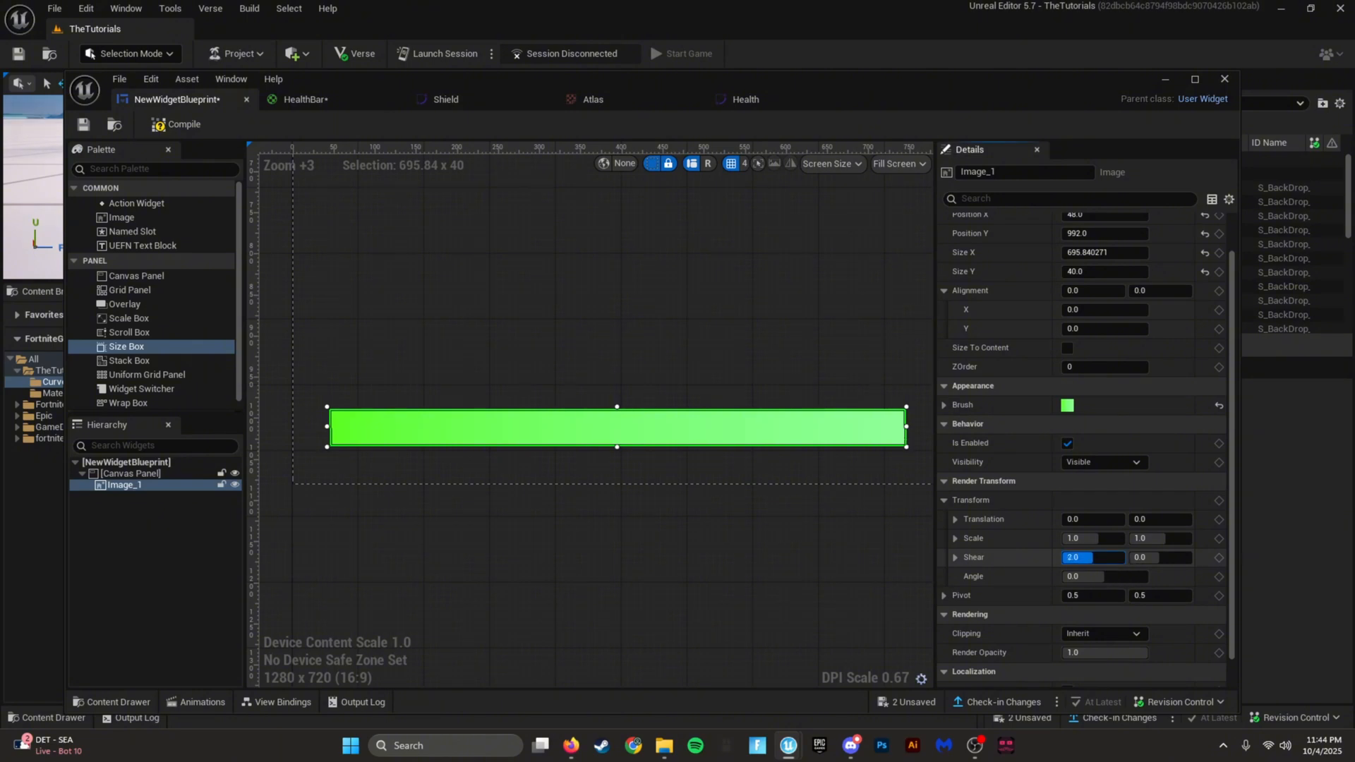
{"action": "type", "text": "-18"}
{"action": "key", "text": "Return"}
{"action": "left_click", "coordinate": [710, 582]}
Step: Shift the slanted health bar slightly right and upward from the canvas's lower-left corner
{"action": "scroll", "coordinate": [759, 550], "scroll_direction": "down", "scroll_amount": 4}
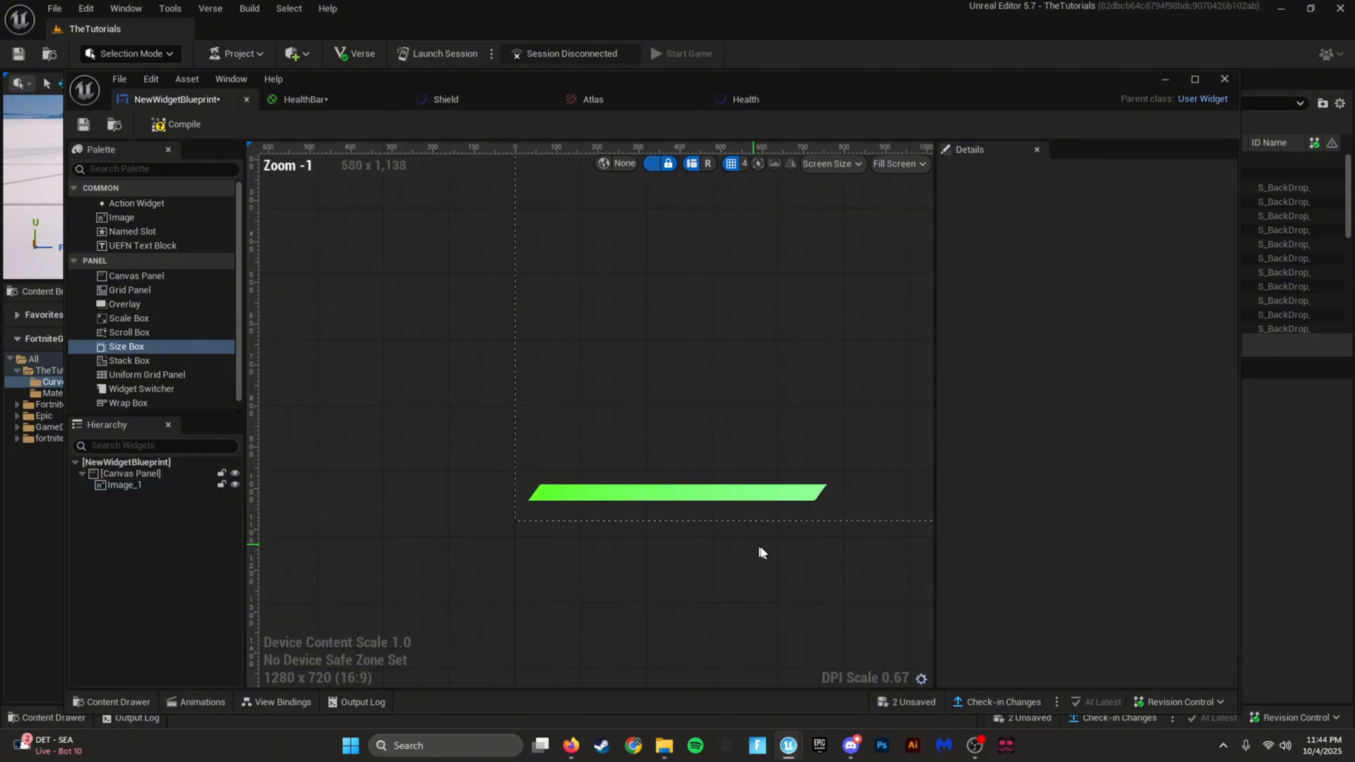
{"action": "right_click_drag", "start_coordinate": [760, 551], "coordinate": [611, 391]}
{"action": "left_click_drag", "start_coordinate": [613, 375], "coordinate": [642, 350]}
{"action": "left_click", "coordinate": [639, 455]}
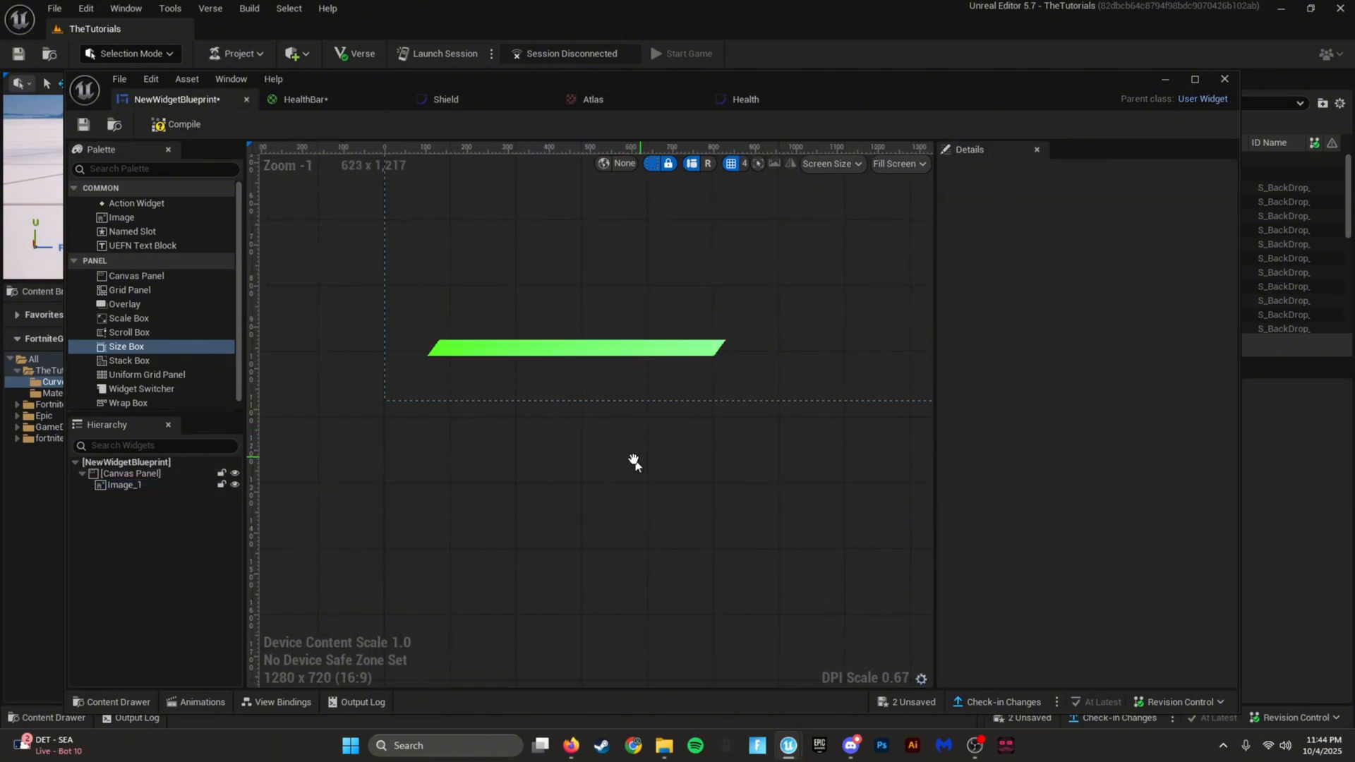
{"action": "right_click_drag", "start_coordinate": [636, 460], "coordinate": [616, 465]}
{"action": "left_click_drag", "start_coordinate": [593, 357], "coordinate": [587, 365]}
{"action": "left_click", "coordinate": [609, 468]}
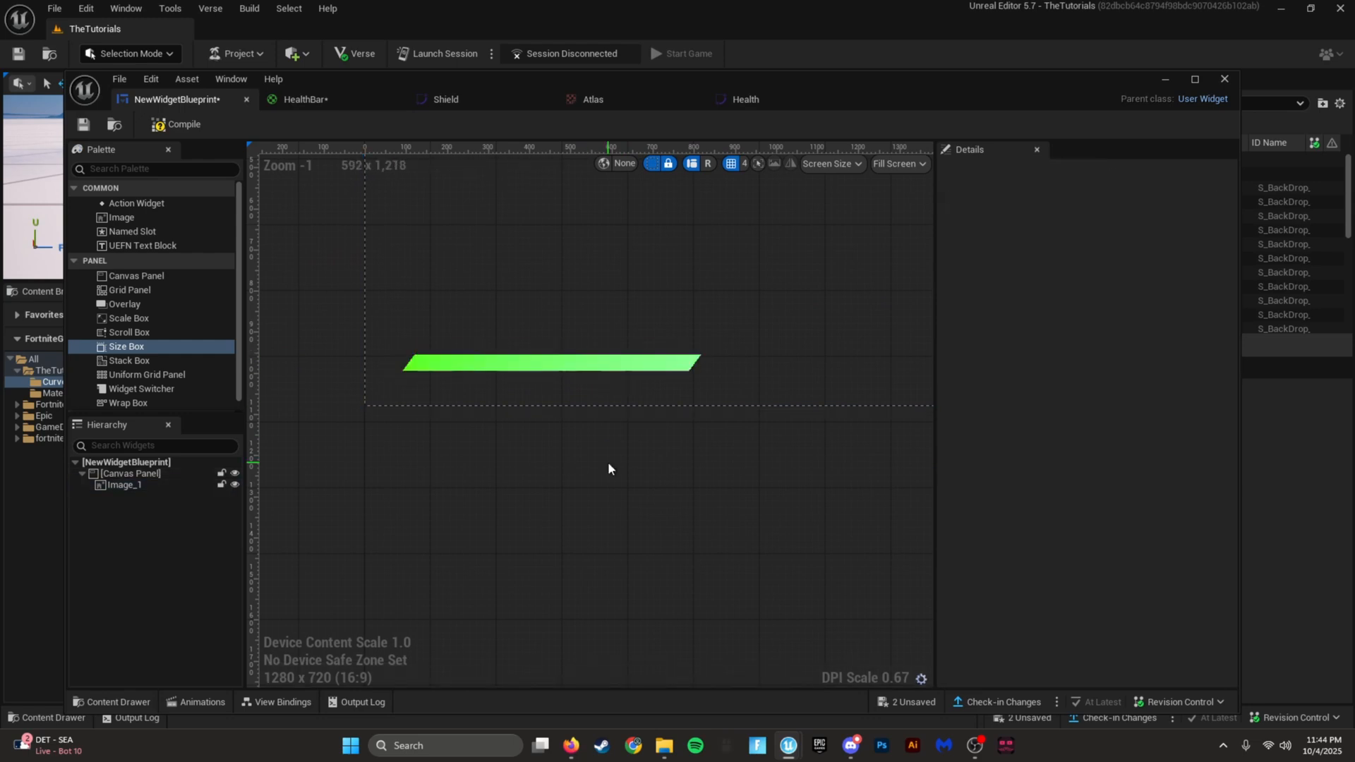
Step: Create a material instance from the HealthBar material in the Materials folder and open it
{"action": "left_click", "coordinate": [113, 701]}
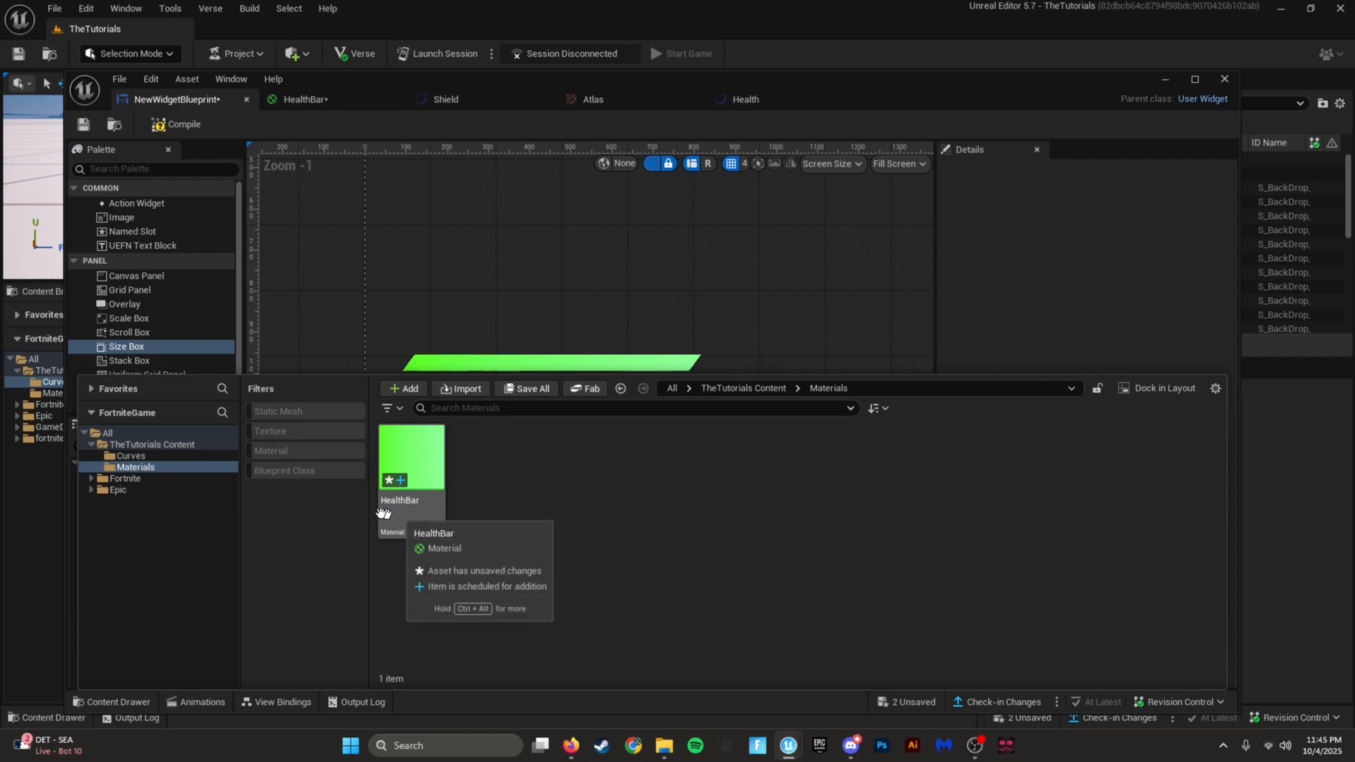
{"action": "right_click", "coordinate": [424, 514]}
{"action": "left_click", "coordinate": [486, 202]}
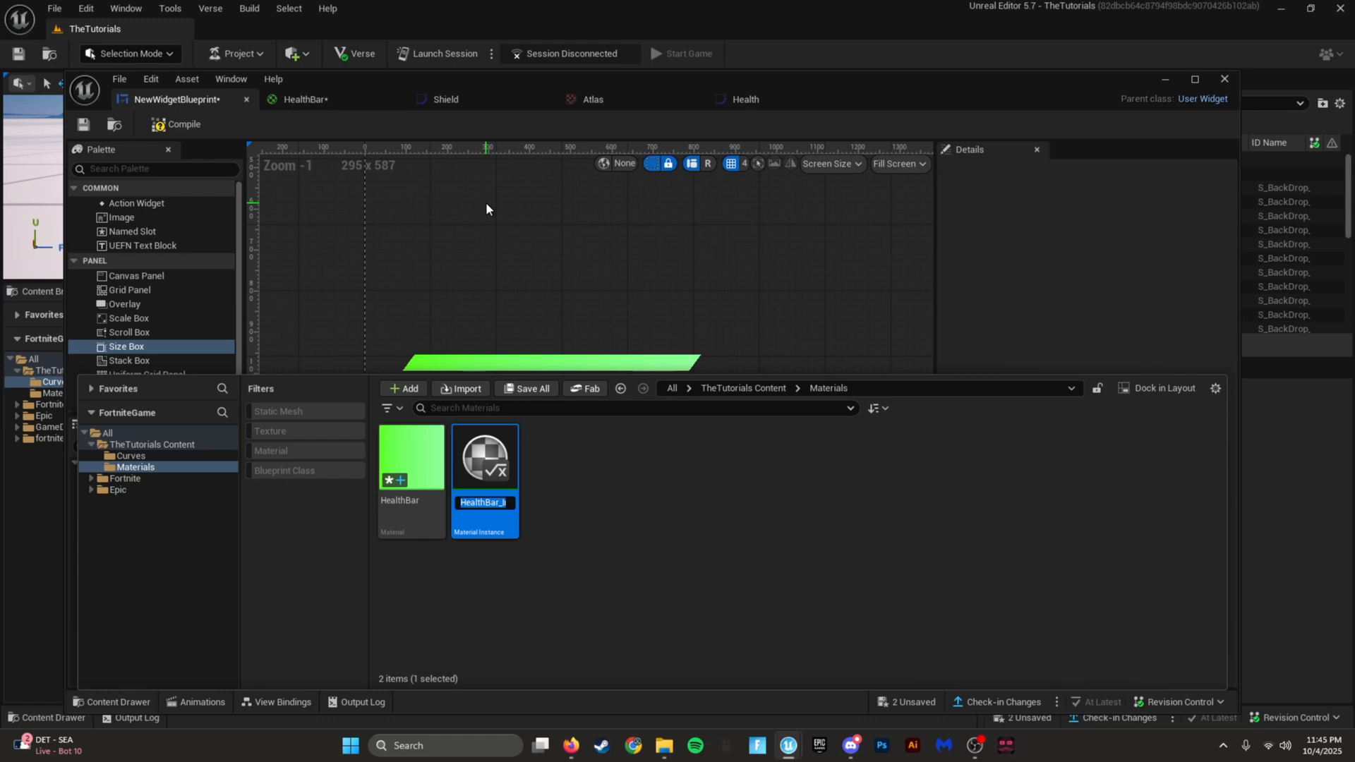
{"action": "double_click", "coordinate": [485, 460]}
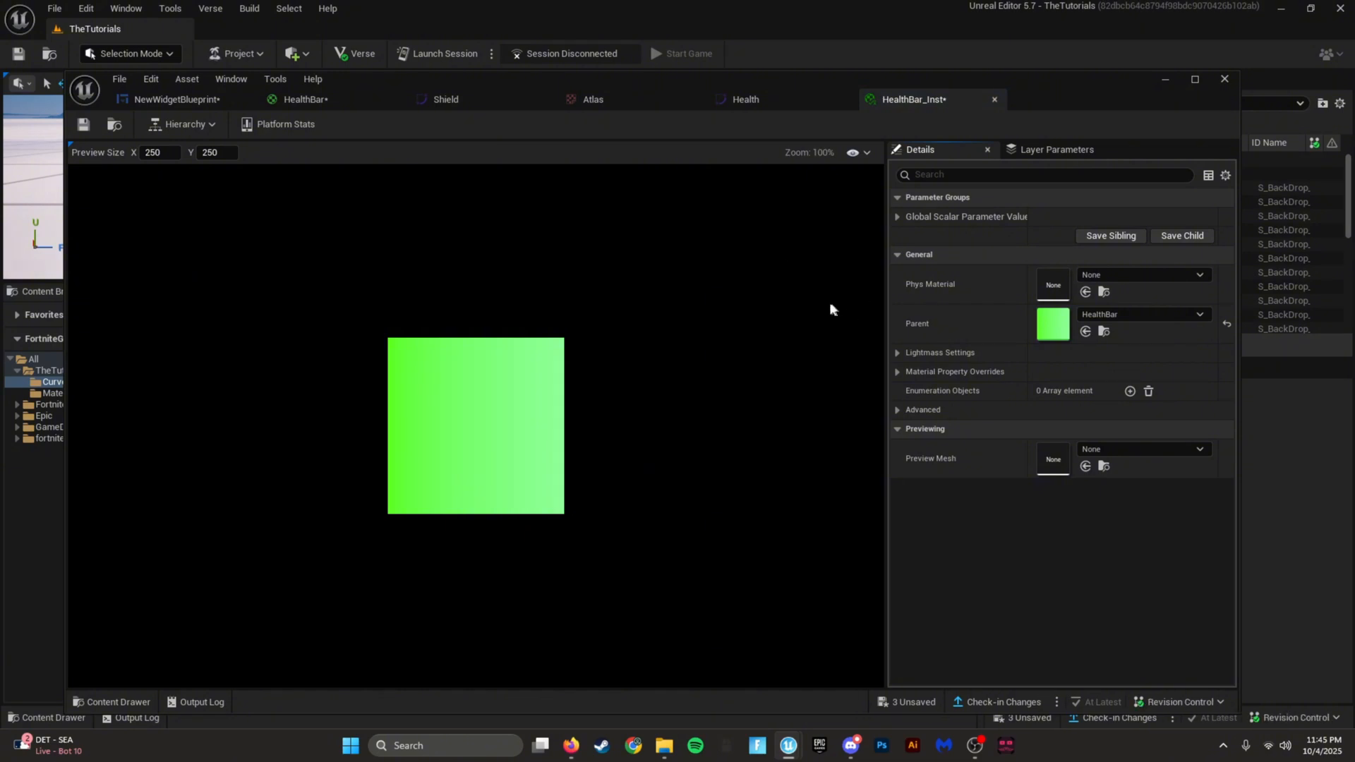
Step: Enable the curve atlas parameter override in the material instance and assign the Shield curve to it
{"action": "left_click", "coordinate": [897, 216]}
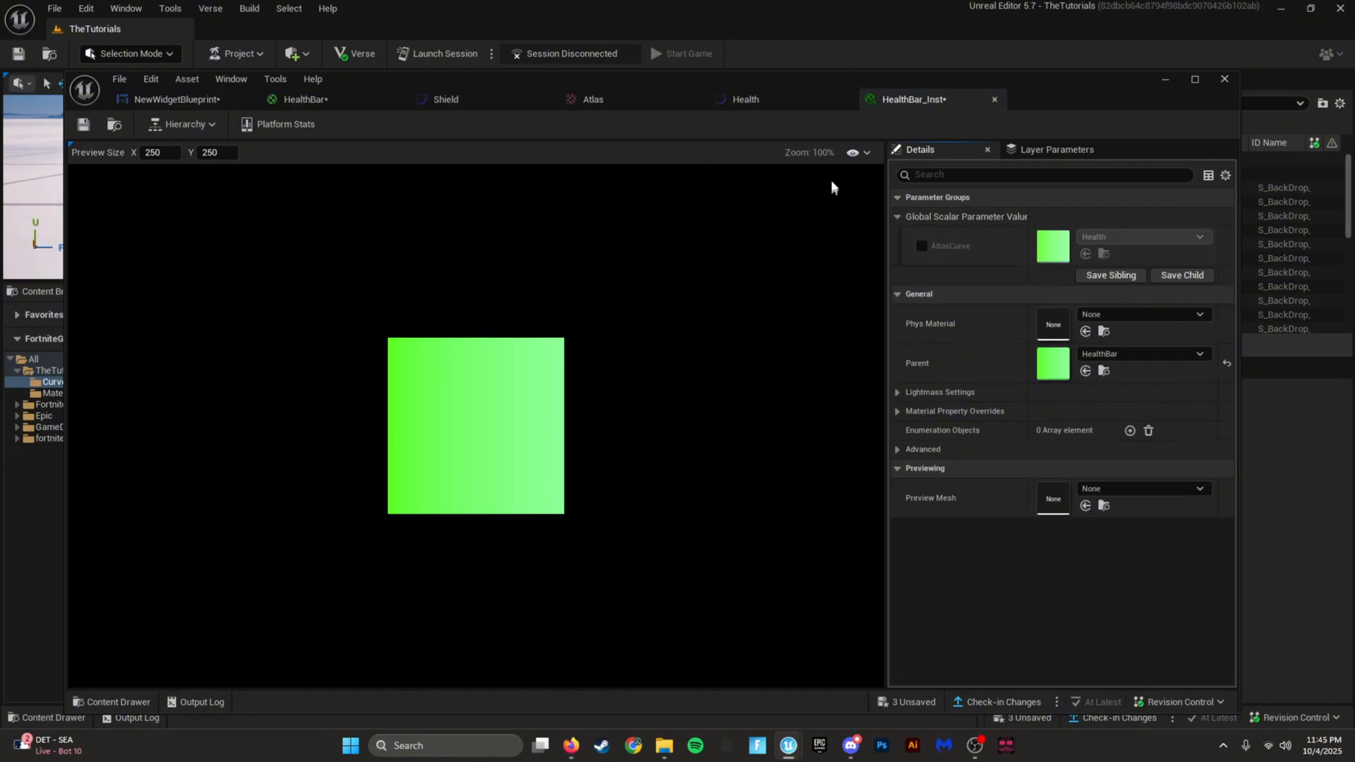
{"action": "left_click", "coordinate": [921, 246]}
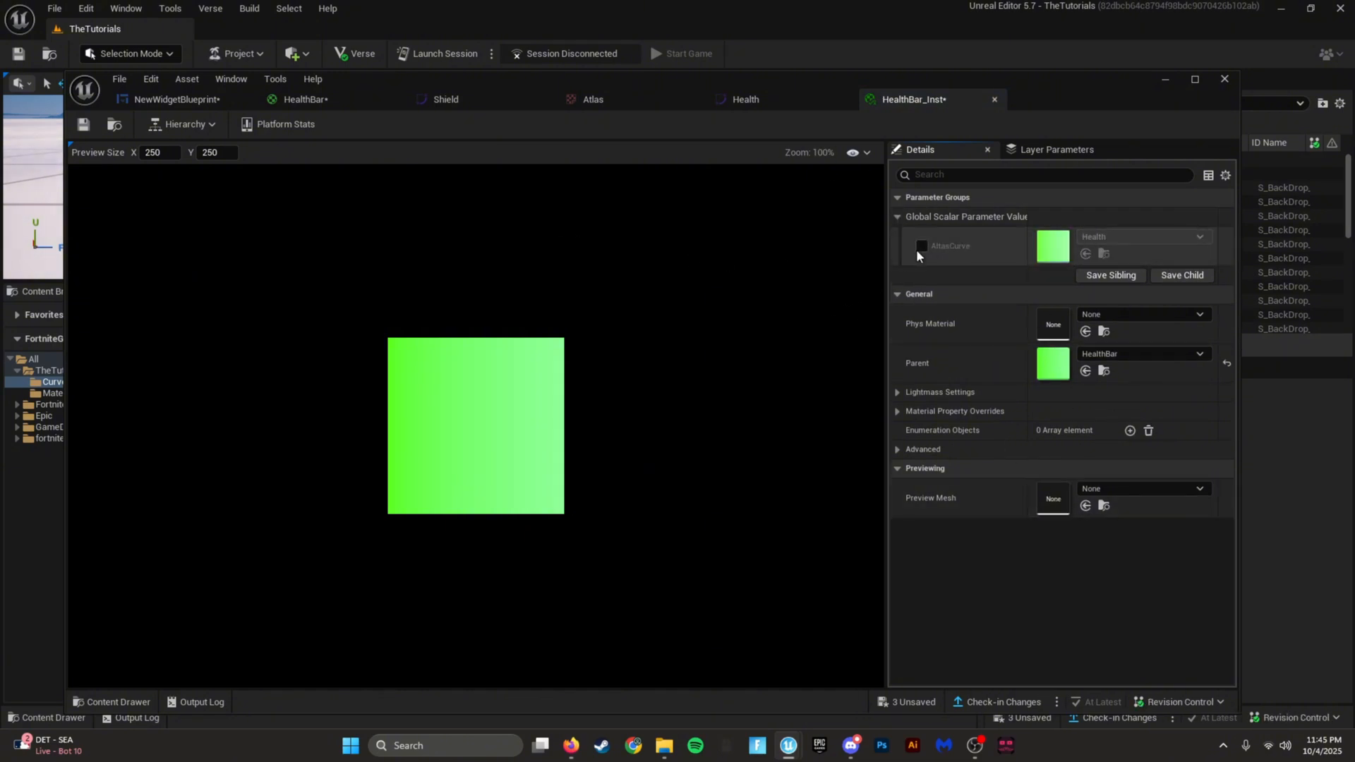
{"action": "left_click", "coordinate": [1138, 238]}
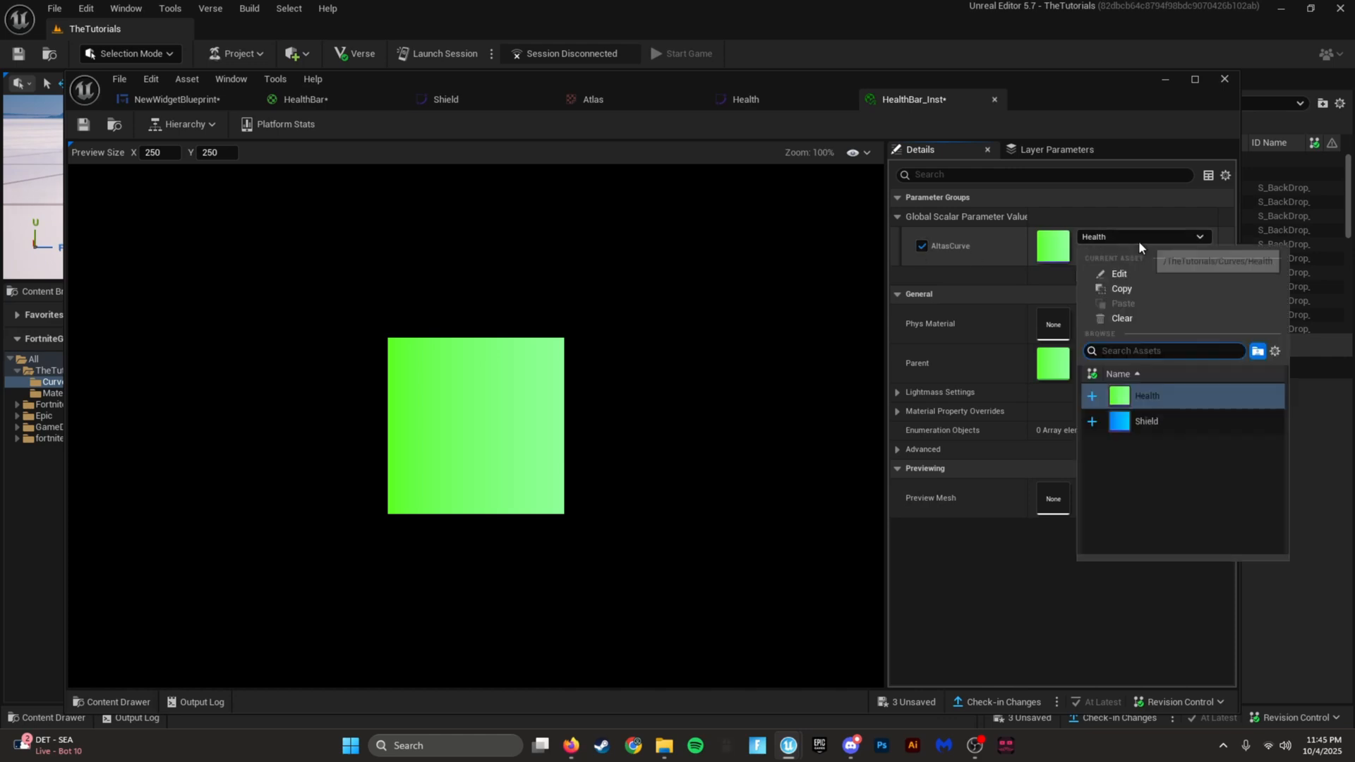
{"action": "left_click", "coordinate": [1153, 426]}
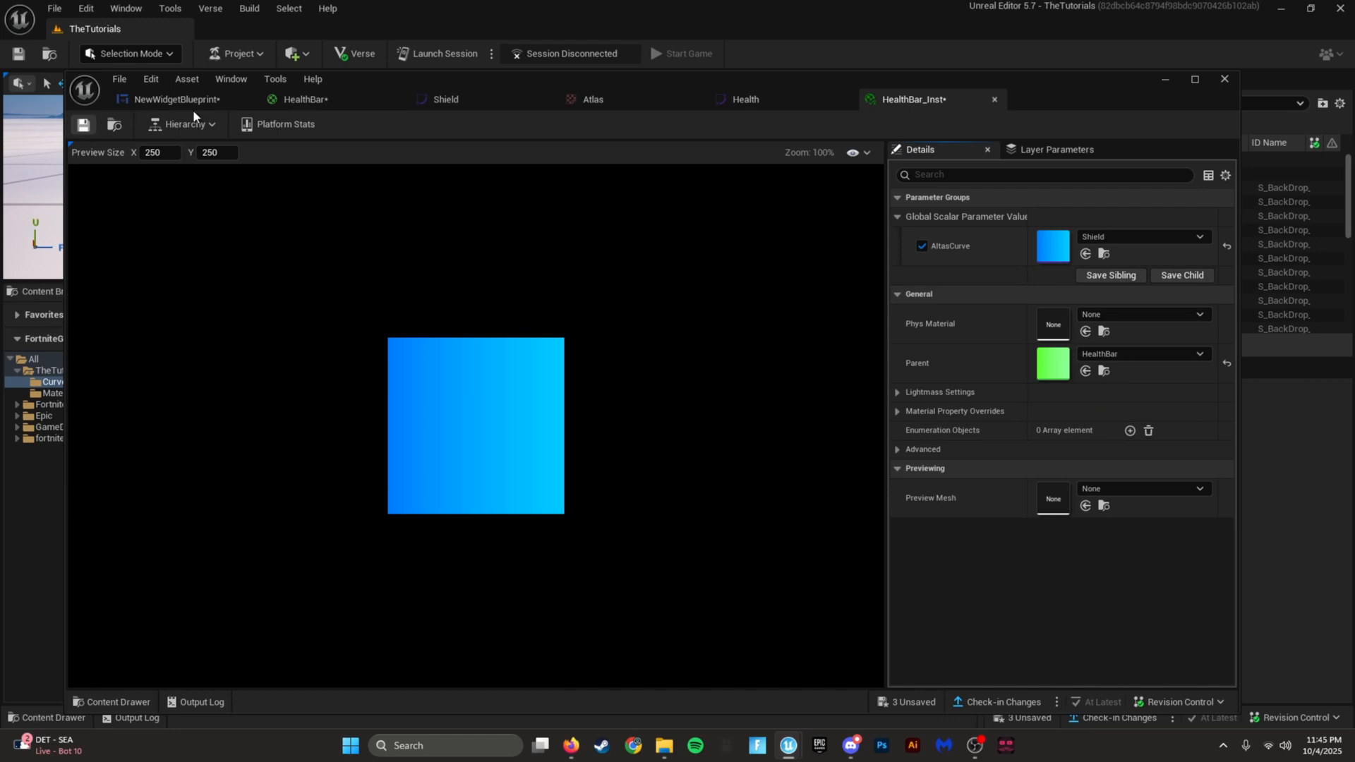
Step: Duplicate the health bar in NewWidgetBlueprint and place the copy just above the original at about X 124, Y 896
{"action": "left_click", "coordinate": [177, 100]}
{"action": "left_click", "coordinate": [494, 361]}
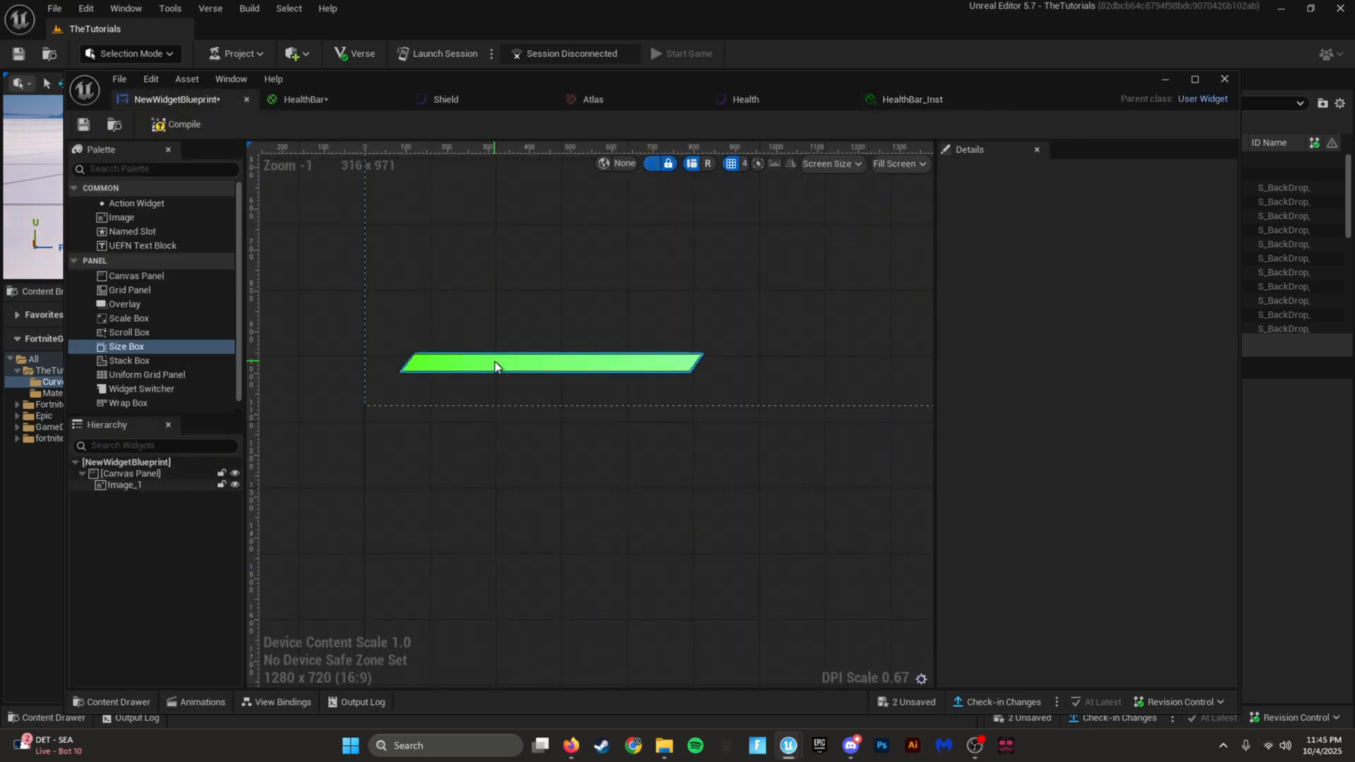
{"action": "key", "text": "ctrl+d"}
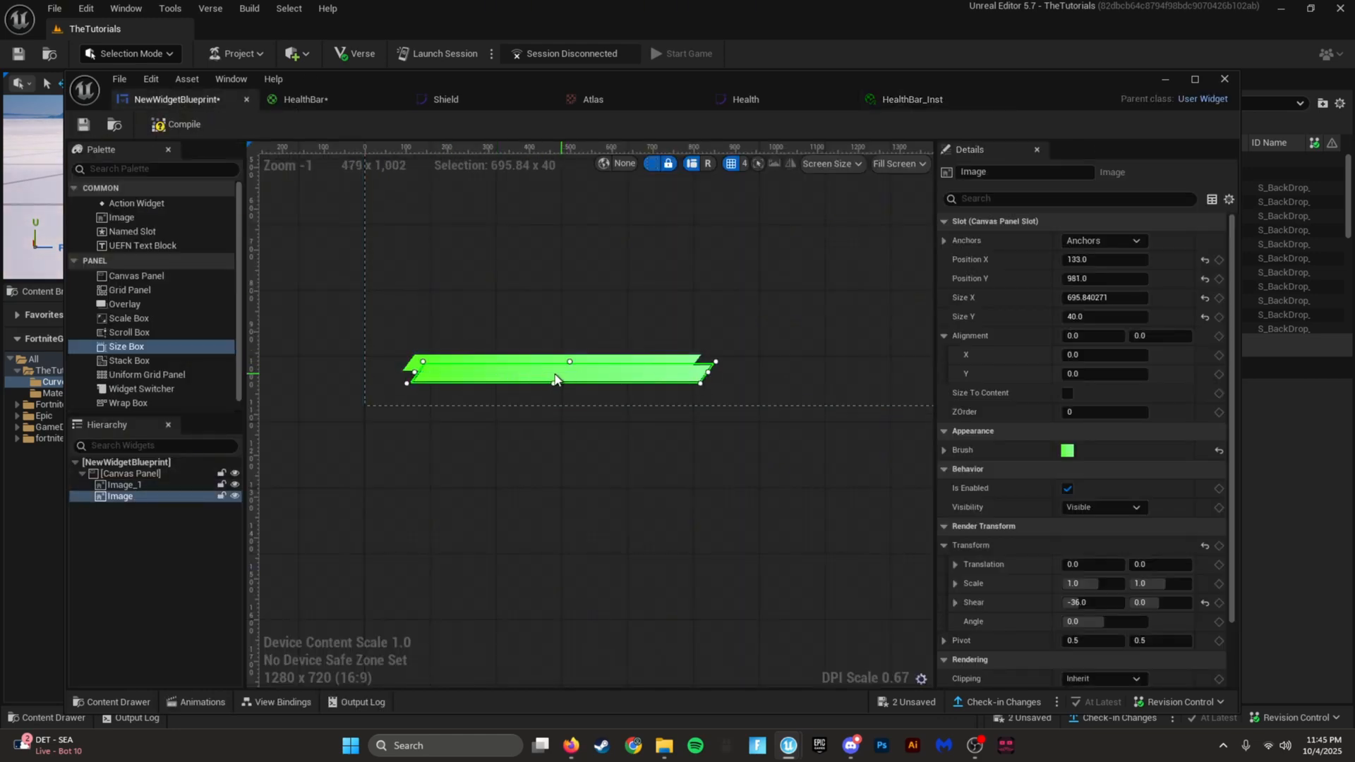
{"action": "left_click_drag", "start_coordinate": [495, 361], "coordinate": [543, 342]}
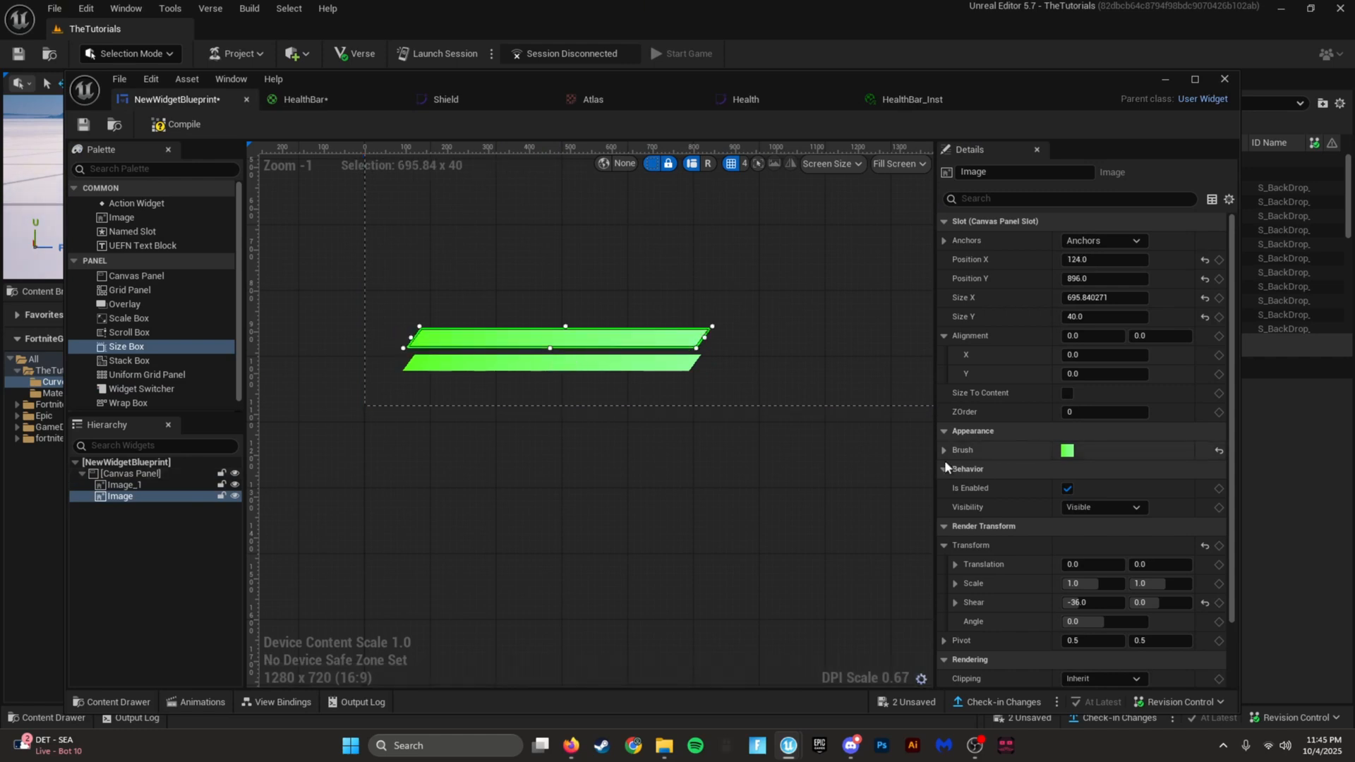
Step: Set the upper bar's brush image to the HealthBar_Inst material instance
{"action": "left_click", "coordinate": [944, 450]}
{"action": "left_click", "coordinate": [1154, 473]}
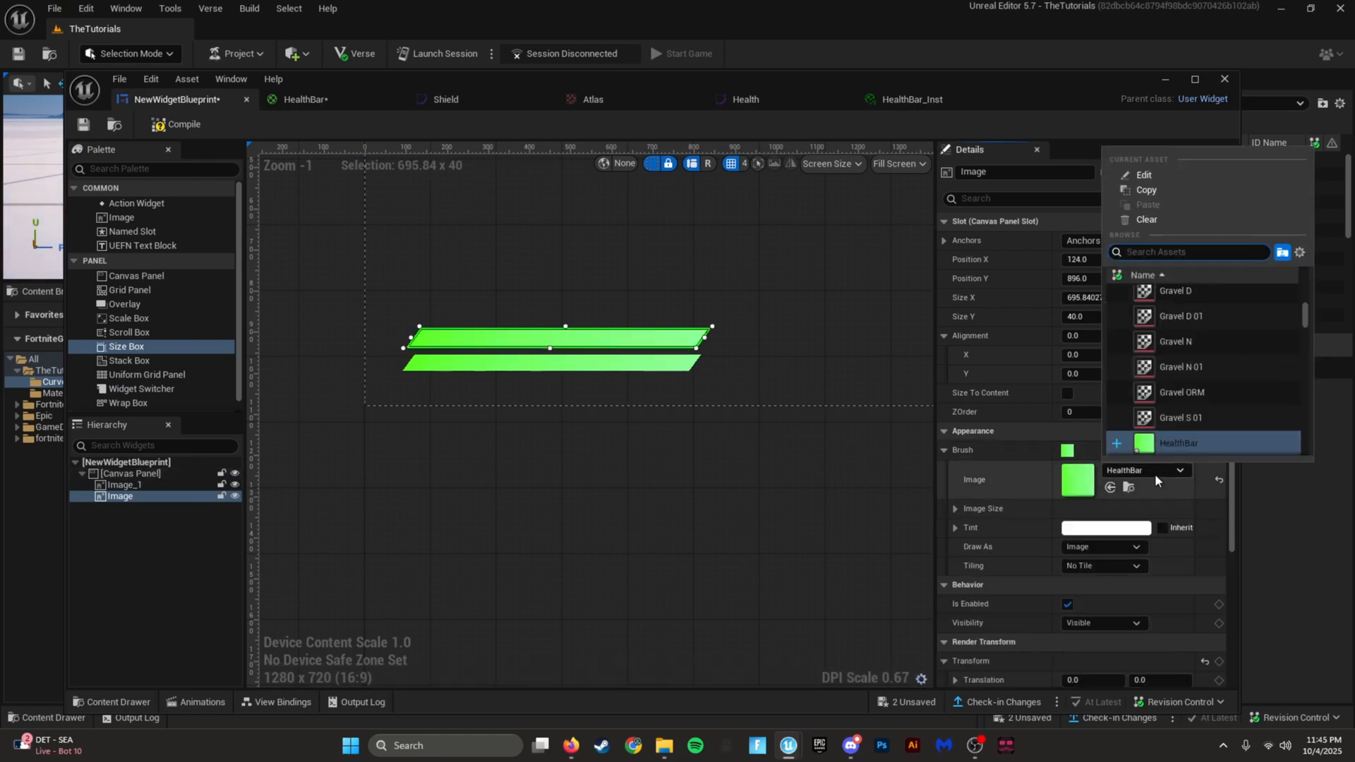
{"action": "left_click", "coordinate": [1208, 425]}
{"action": "left_click", "coordinate": [816, 475]}
{"action": "scroll", "coordinate": [768, 337], "scroll_direction": "down", "scroll_amount": 5}
{"action": "right_click_drag", "start_coordinate": [736, 334], "coordinate": [665, 539]}
{"action": "scroll", "coordinate": [596, 388], "scroll_direction": "up", "scroll_amount": 6}
{"action": "scroll", "coordinate": [481, 511], "scroll_direction": "up", "scroll_amount": 3}
{"action": "right_click_drag", "start_coordinate": [481, 511], "coordinate": [563, 483]}
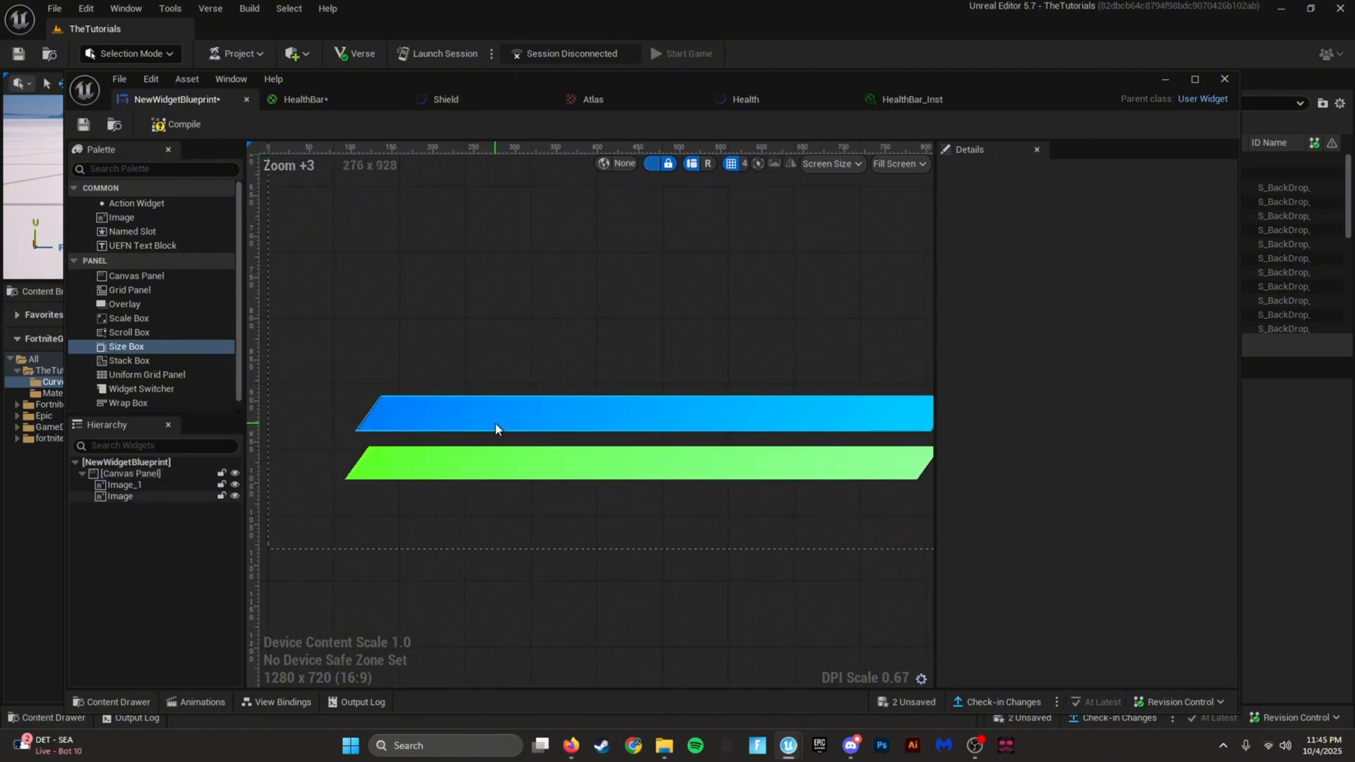
Step: Enlarge the blue upper bar slightly from its upper-right corner and deselect it
{"action": "left_click", "coordinate": [494, 422]}
{"action": "right_click_drag", "start_coordinate": [781, 520], "coordinate": [671, 523]}
{"action": "scroll", "coordinate": [864, 432], "scroll_direction": "down", "scroll_amount": 2}
{"action": "right_click_drag", "start_coordinate": [865, 429], "coordinate": [862, 412]}
{"action": "mouse_move", "coordinate": [855, 392]}
{"action": "left_mouse_down"}
{"action": "mouse_move", "coordinate": [468, 393]}
{"action": "mouse_move", "coordinate": [861, 390]}
{"action": "left_mouse_up"}
{"action": "left_click", "coordinate": [630, 493]}
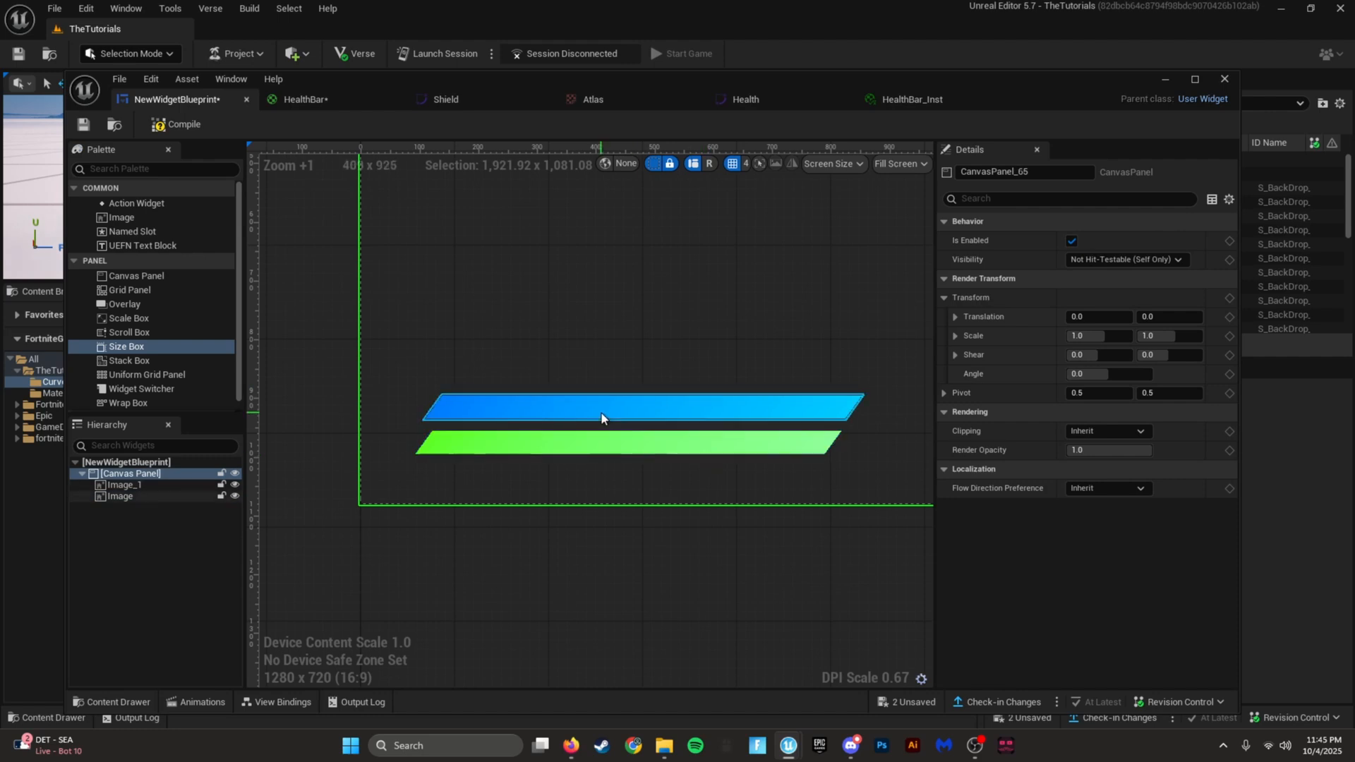
Step: Change the start colour stop of the Shield curve to red
{"action": "left_click", "coordinate": [454, 95]}
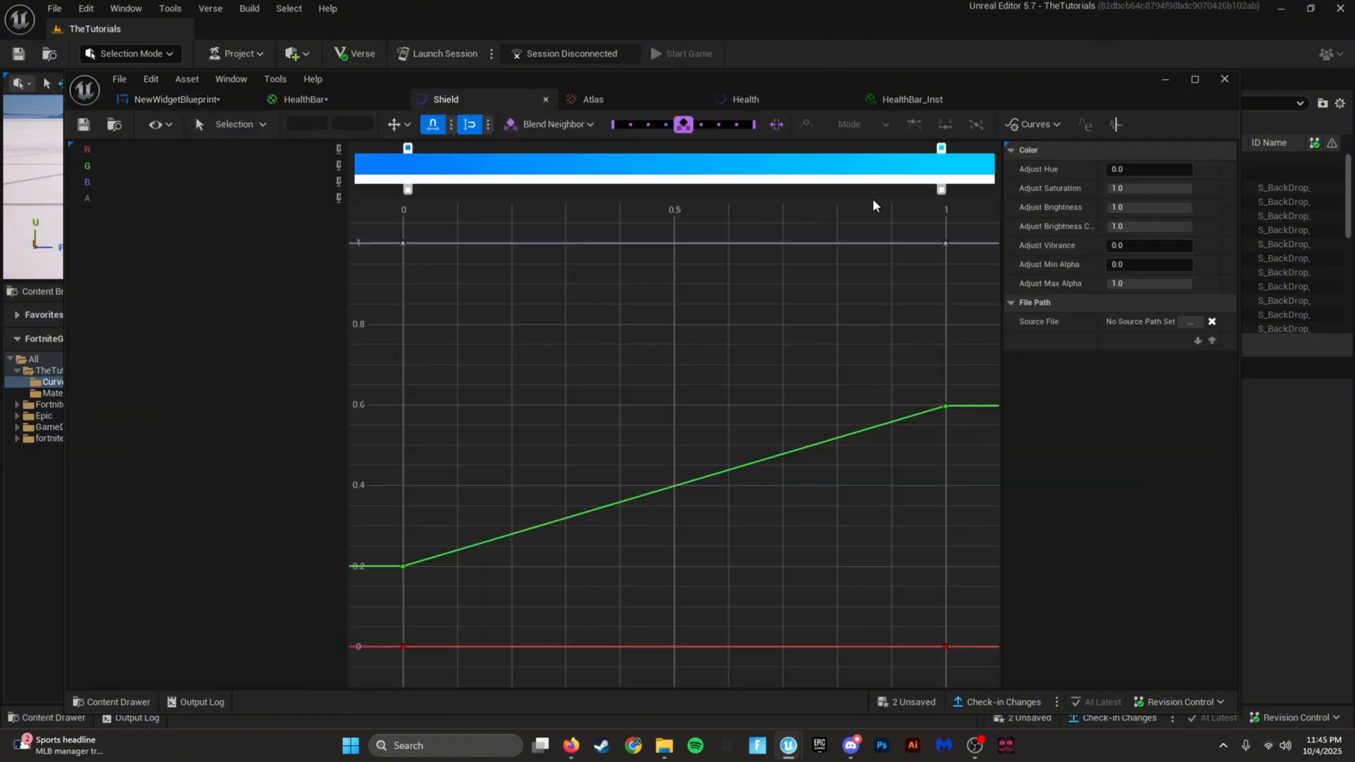
{"action": "double_click", "coordinate": [407, 149]}
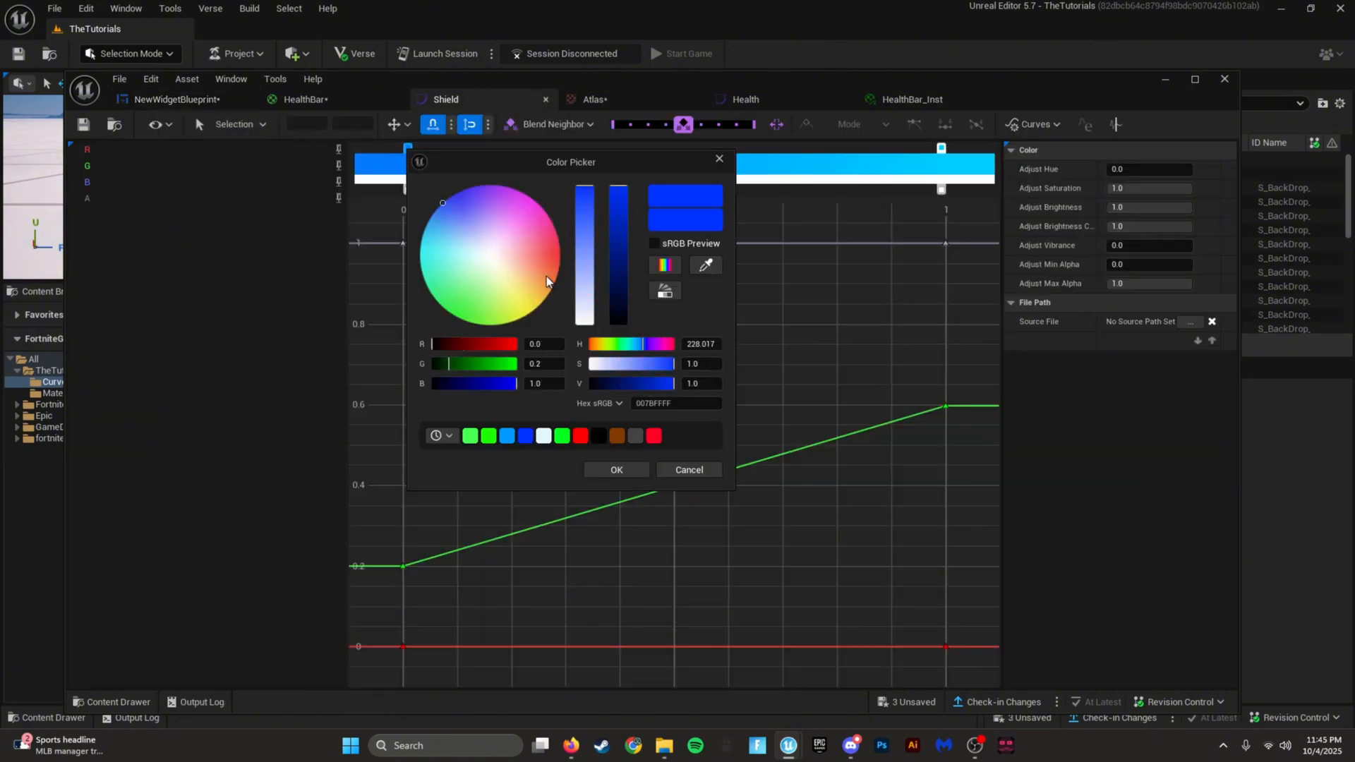
{"action": "left_click", "coordinate": [654, 436]}
{"action": "left_click", "coordinate": [616, 469]}
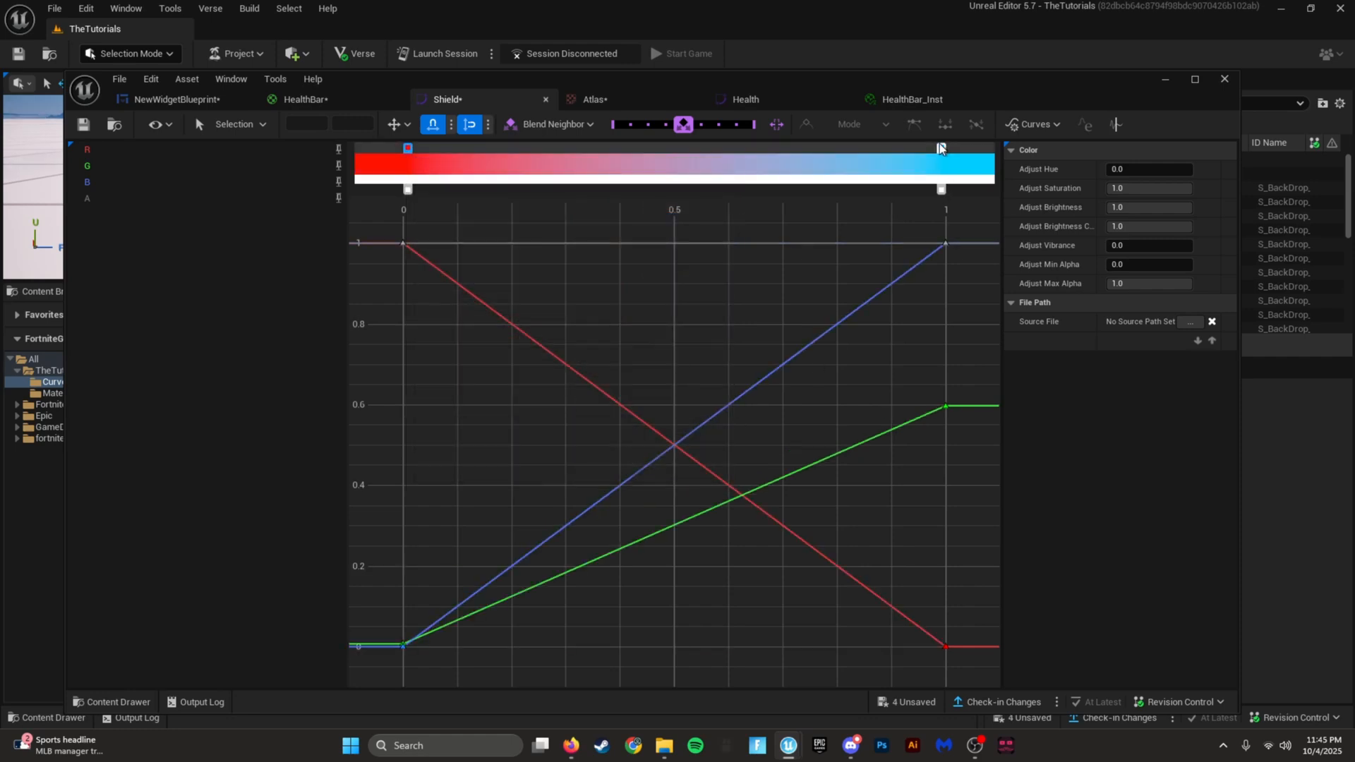
Step: Set the Shield curve's end colour stop to pink, save the curve and return to NewWidgetBlueprint
{"action": "double_click", "coordinate": [941, 149]}
{"action": "left_click_drag", "start_coordinate": [1065, 254], "coordinate": [1069, 235]}
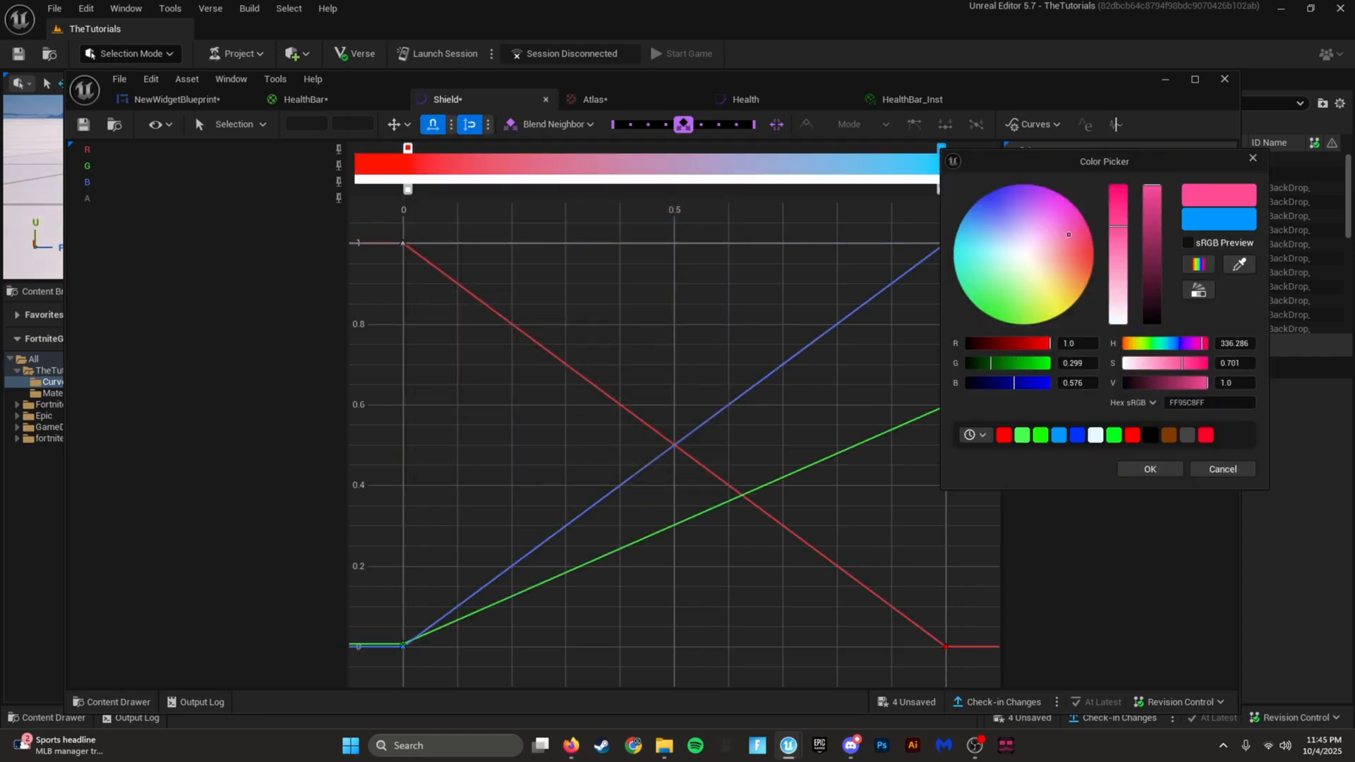
{"action": "left_click", "coordinate": [1148, 469]}
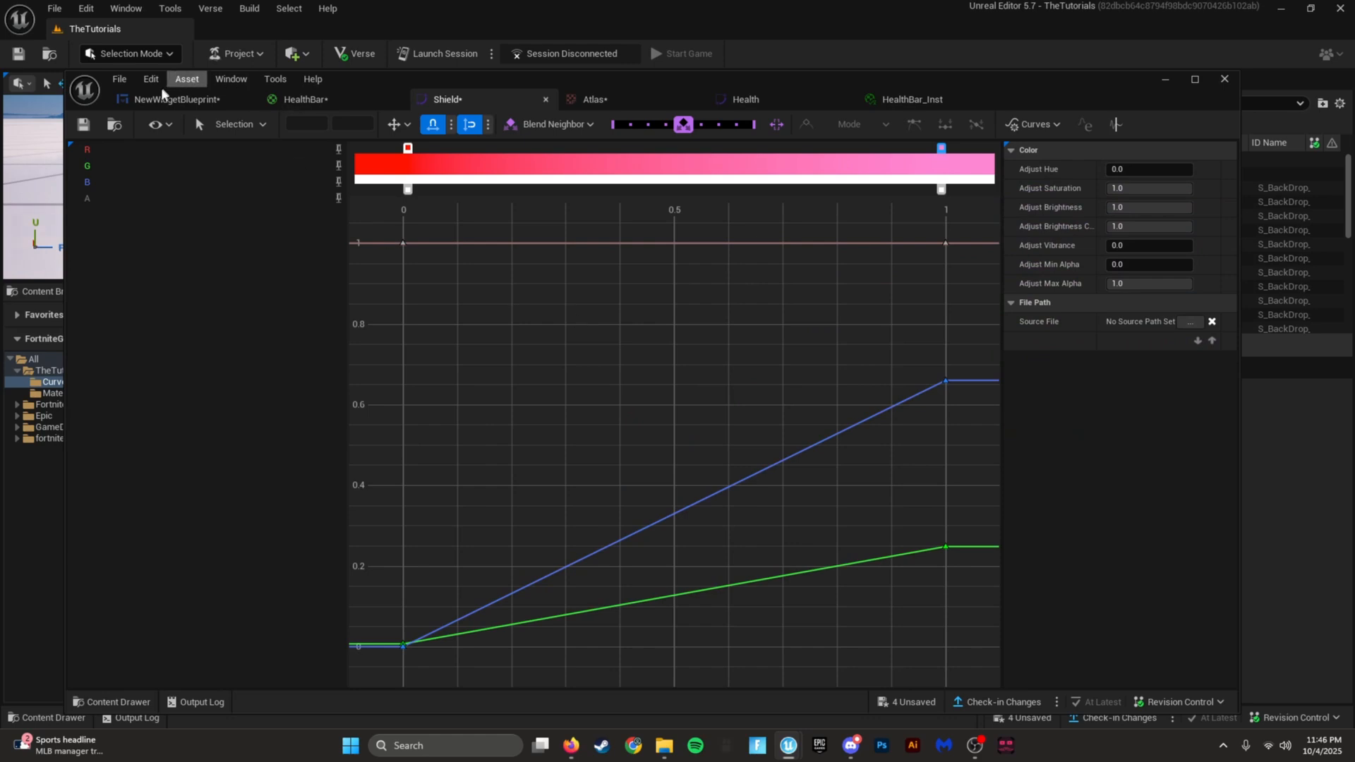
{"action": "left_click", "coordinate": [84, 124]}
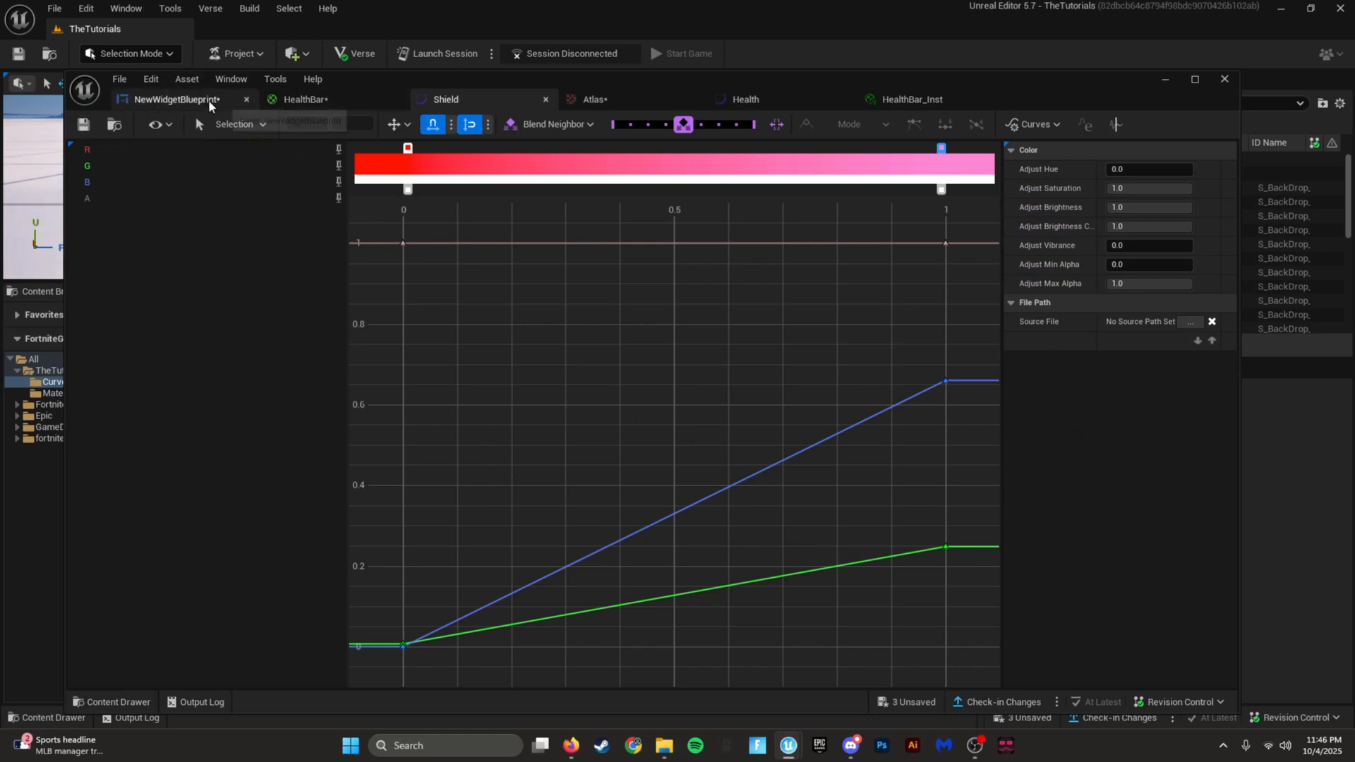
{"action": "left_click", "coordinate": [209, 99]}
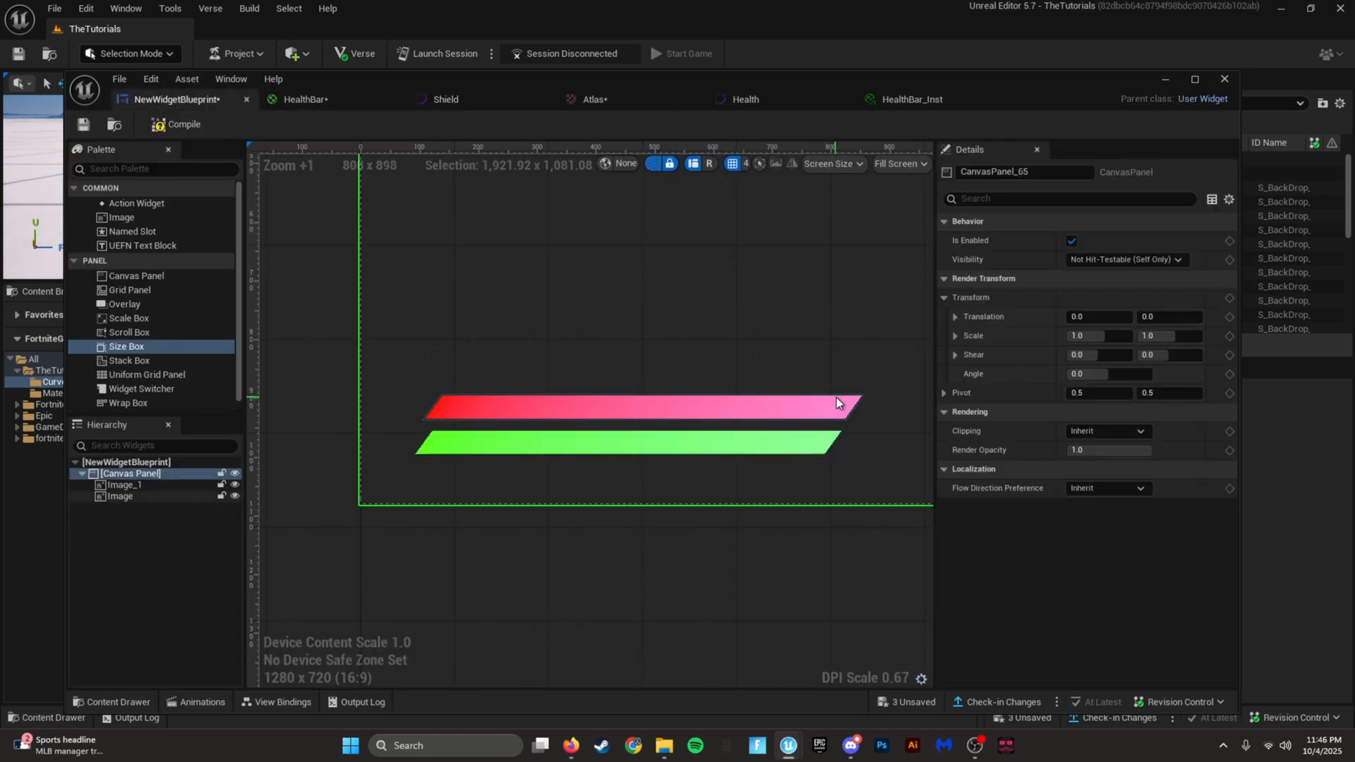
{"action": "left_click", "coordinate": [836, 402]}
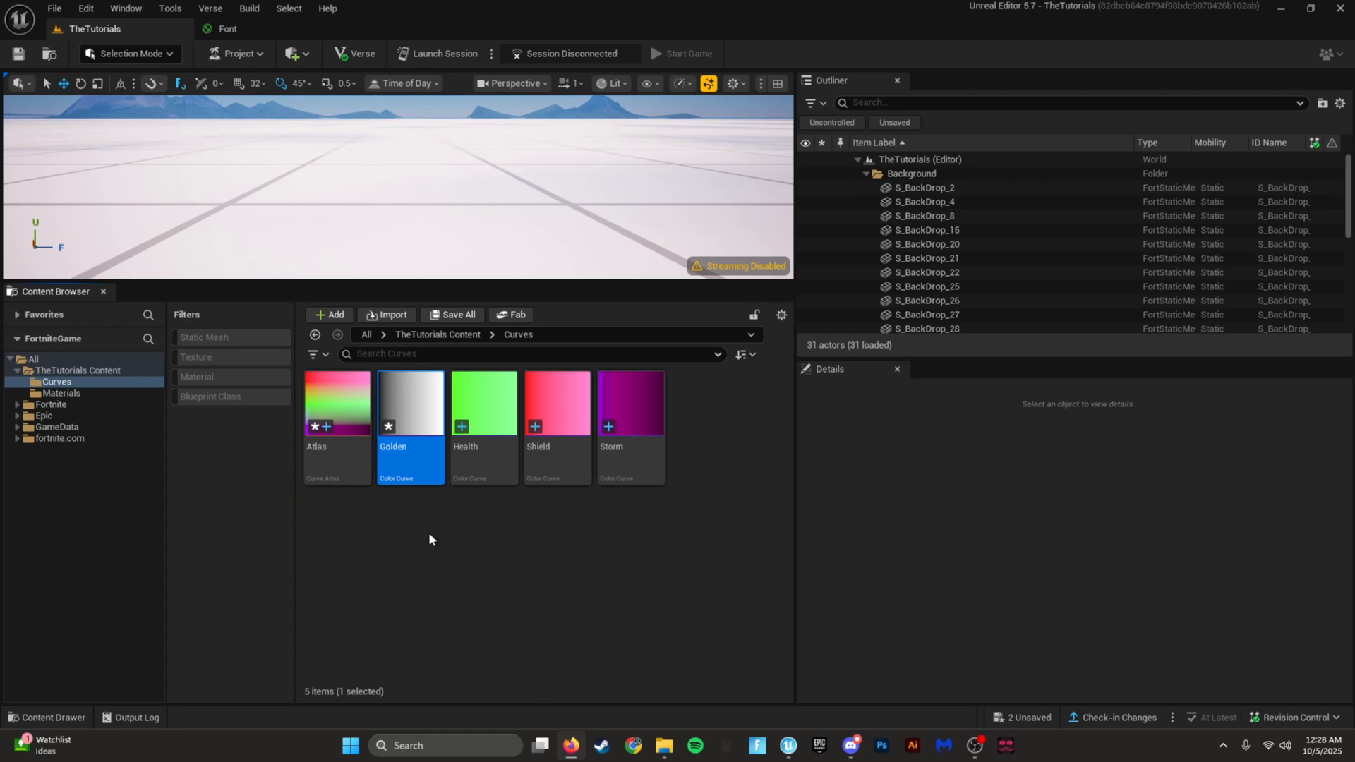
Step: Open the Golden curve, and find and open the Vice City gradient on uiGradients in the browser as its colour reference
{"action": "left_click", "coordinate": [407, 411]}
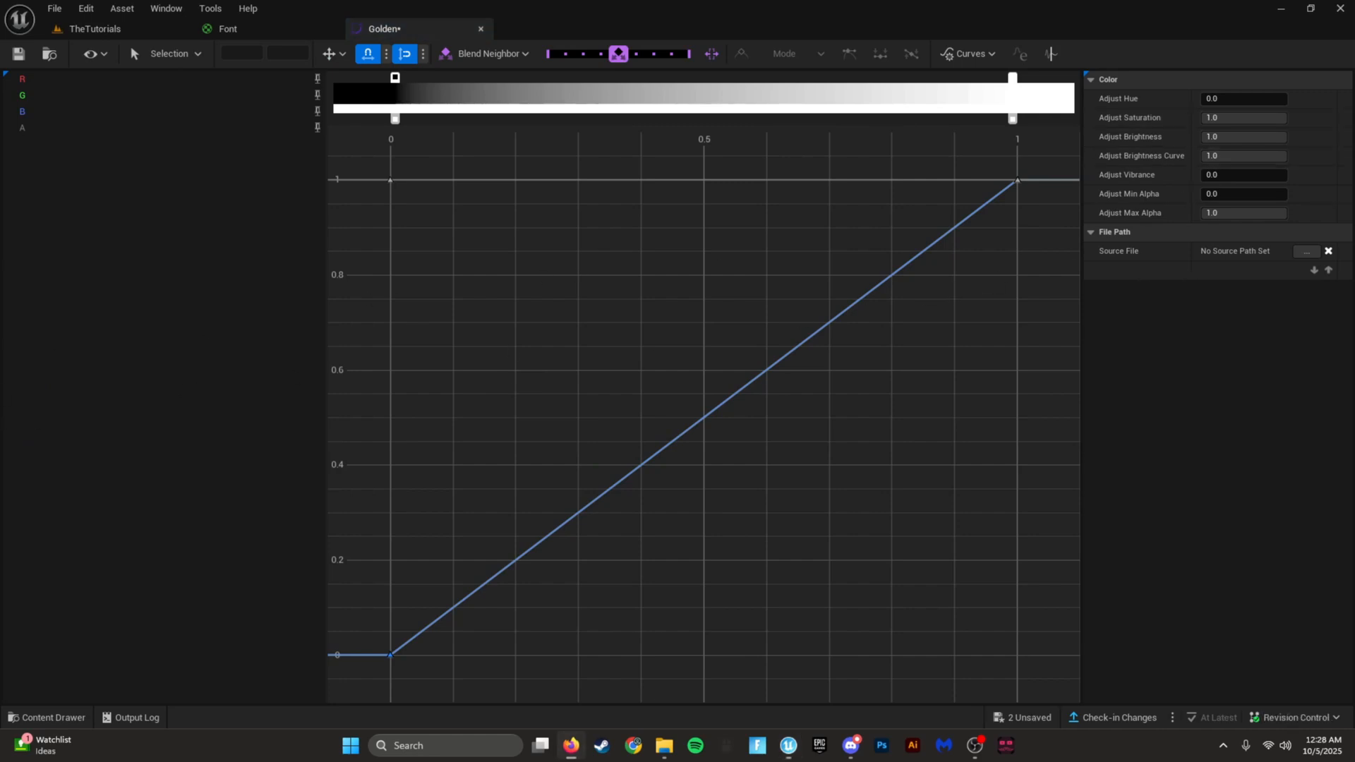
{"action": "left_click_drag", "start_coordinate": [1354, 219], "coordinate": [498, 66]}
{"action": "scroll", "coordinate": [772, 428], "scroll_direction": "down", "scroll_amount": 7}
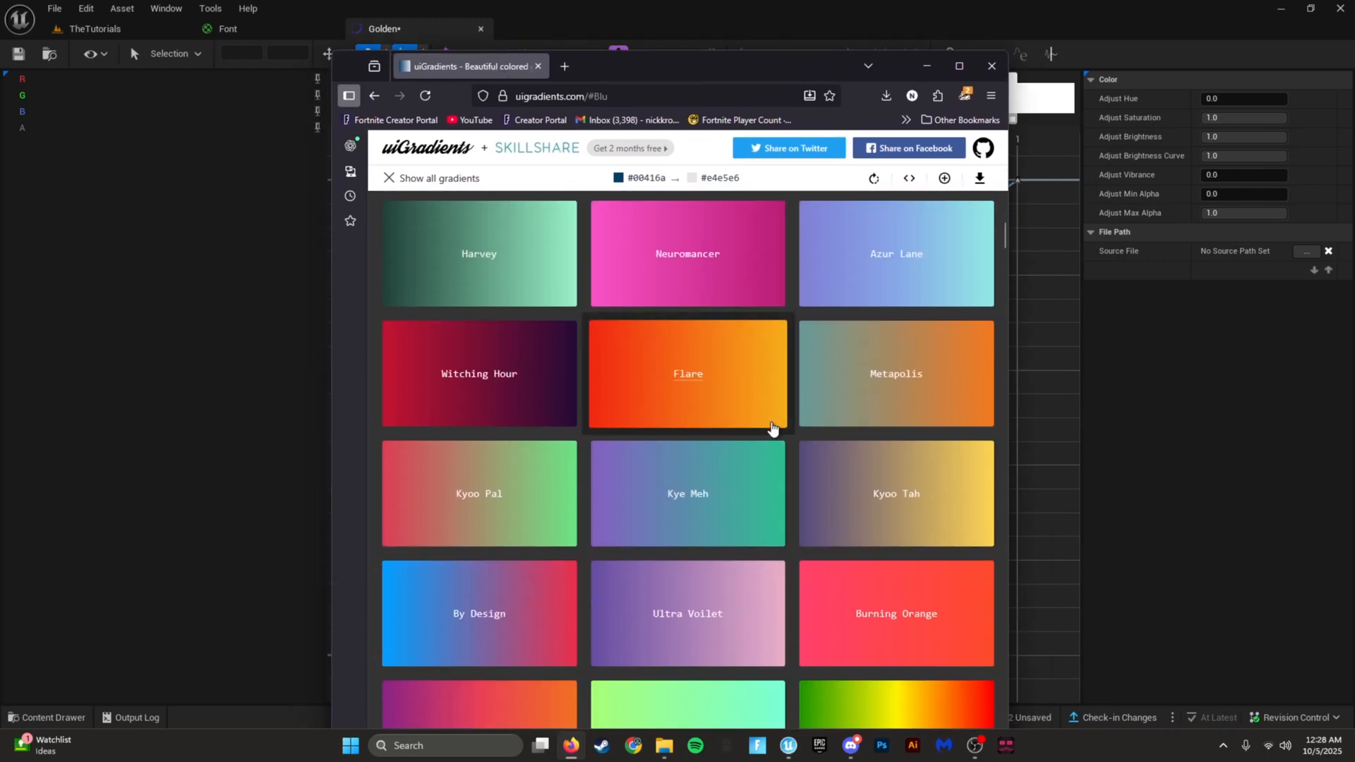
{"action": "scroll", "coordinate": [773, 428], "scroll_direction": "down", "scroll_amount": 20}
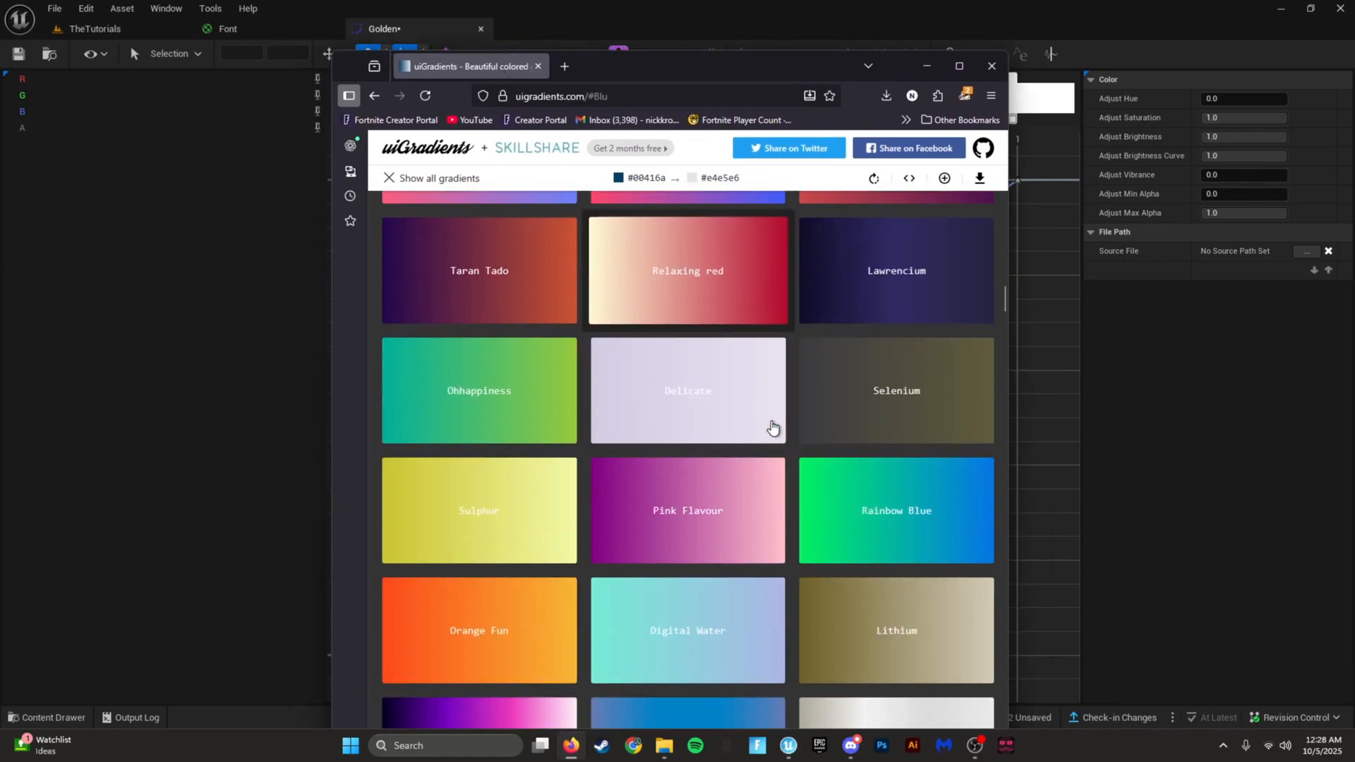
{"action": "scroll", "coordinate": [773, 428], "scroll_direction": "down", "scroll_amount": 10}
{"action": "scroll", "coordinate": [690, 367], "scroll_direction": "up", "scroll_amount": 12}
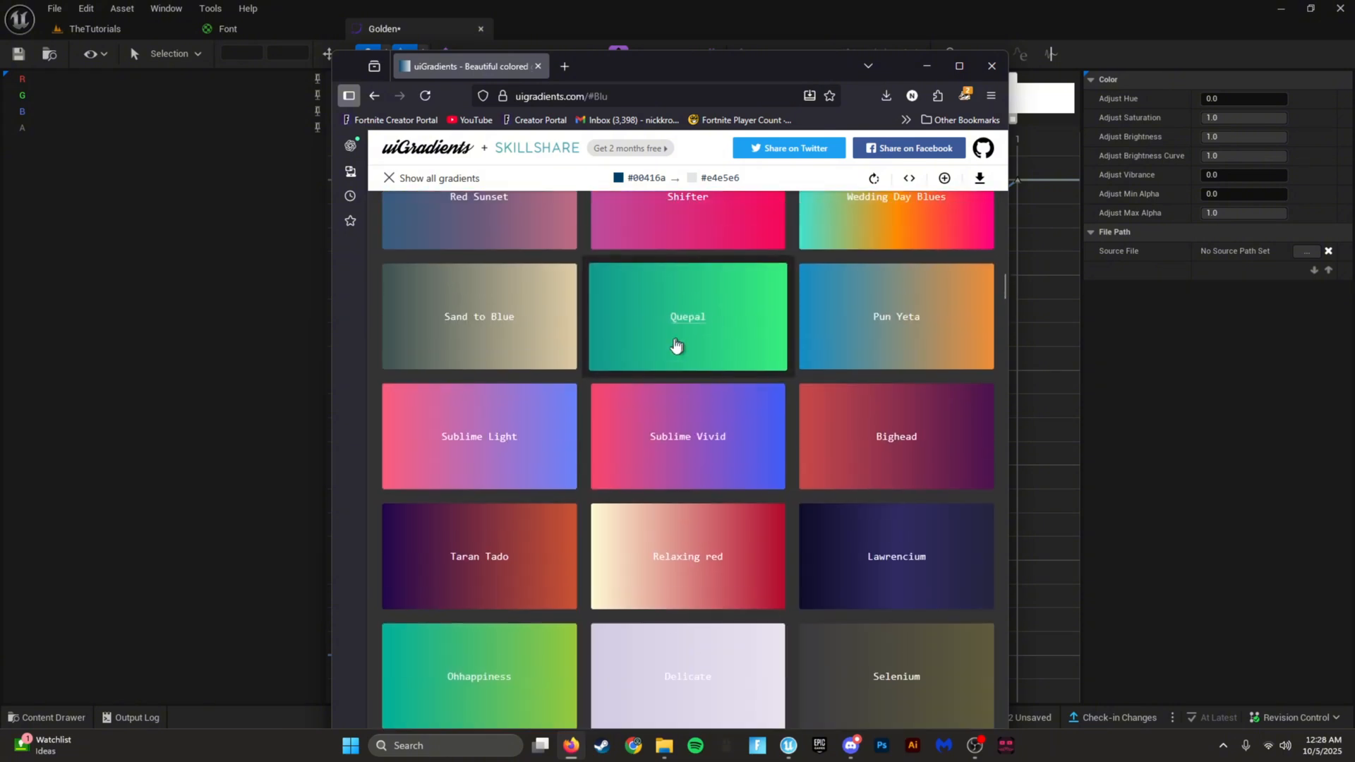
{"action": "scroll", "coordinate": [675, 345], "scroll_direction": "up", "scroll_amount": 10}
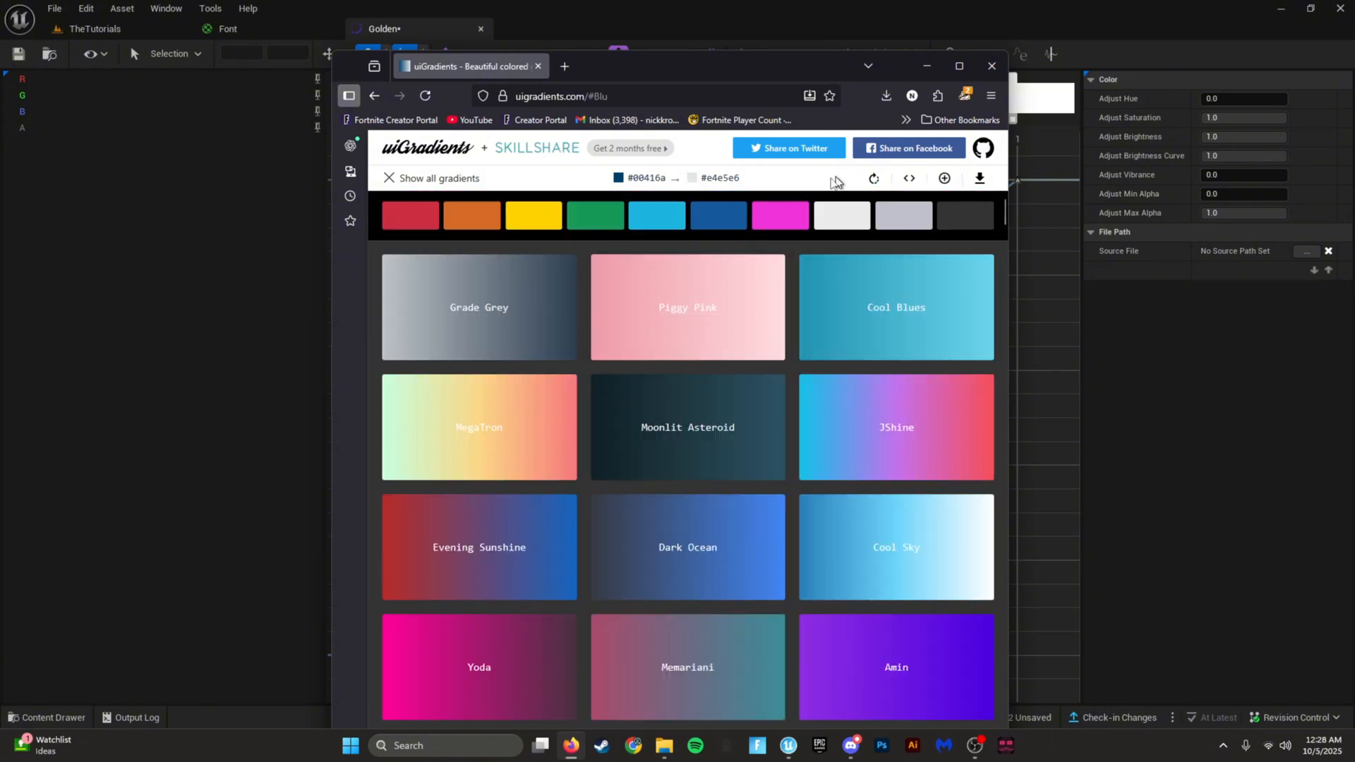
{"action": "scroll", "coordinate": [789, 362], "scroll_direction": "down", "scroll_amount": 15}
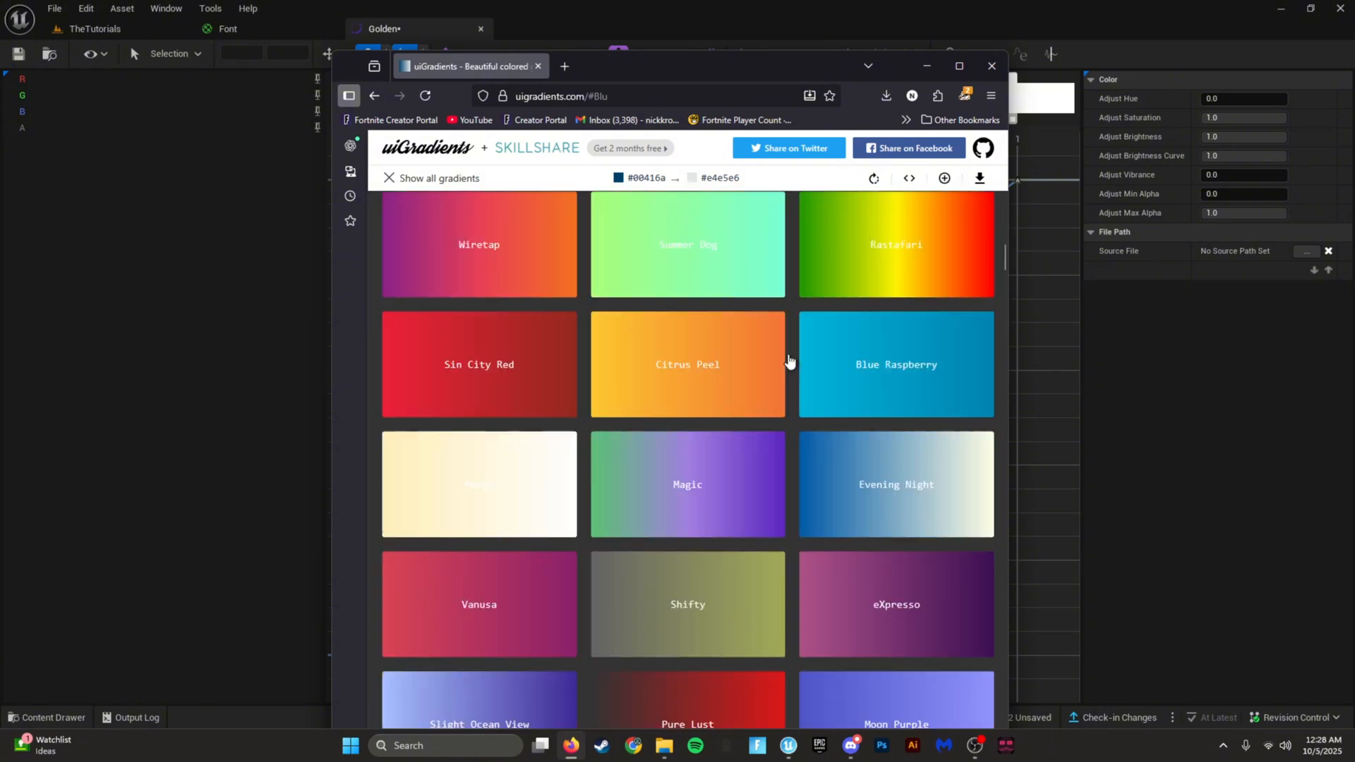
{"action": "scroll", "coordinate": [789, 362], "scroll_direction": "down", "scroll_amount": 15}
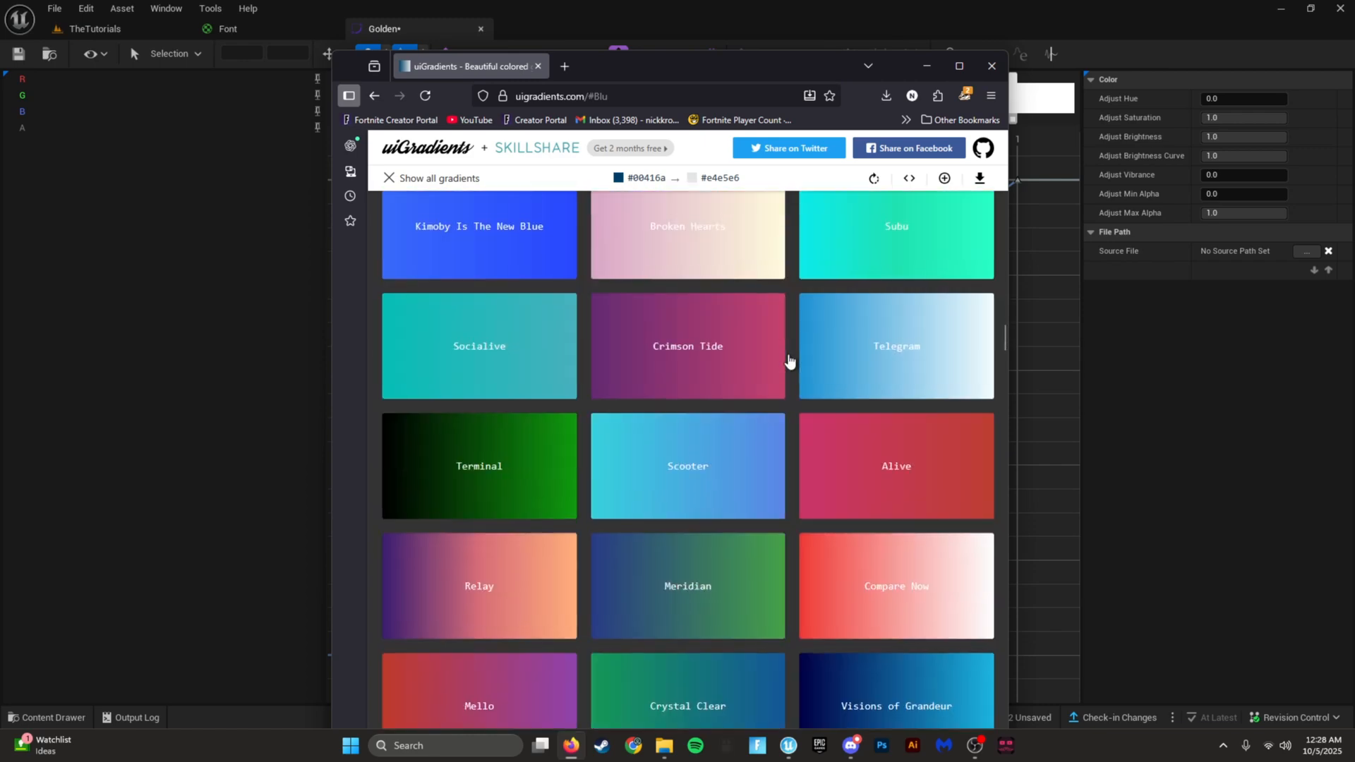
{"action": "scroll", "coordinate": [789, 362], "scroll_direction": "down", "scroll_amount": 12}
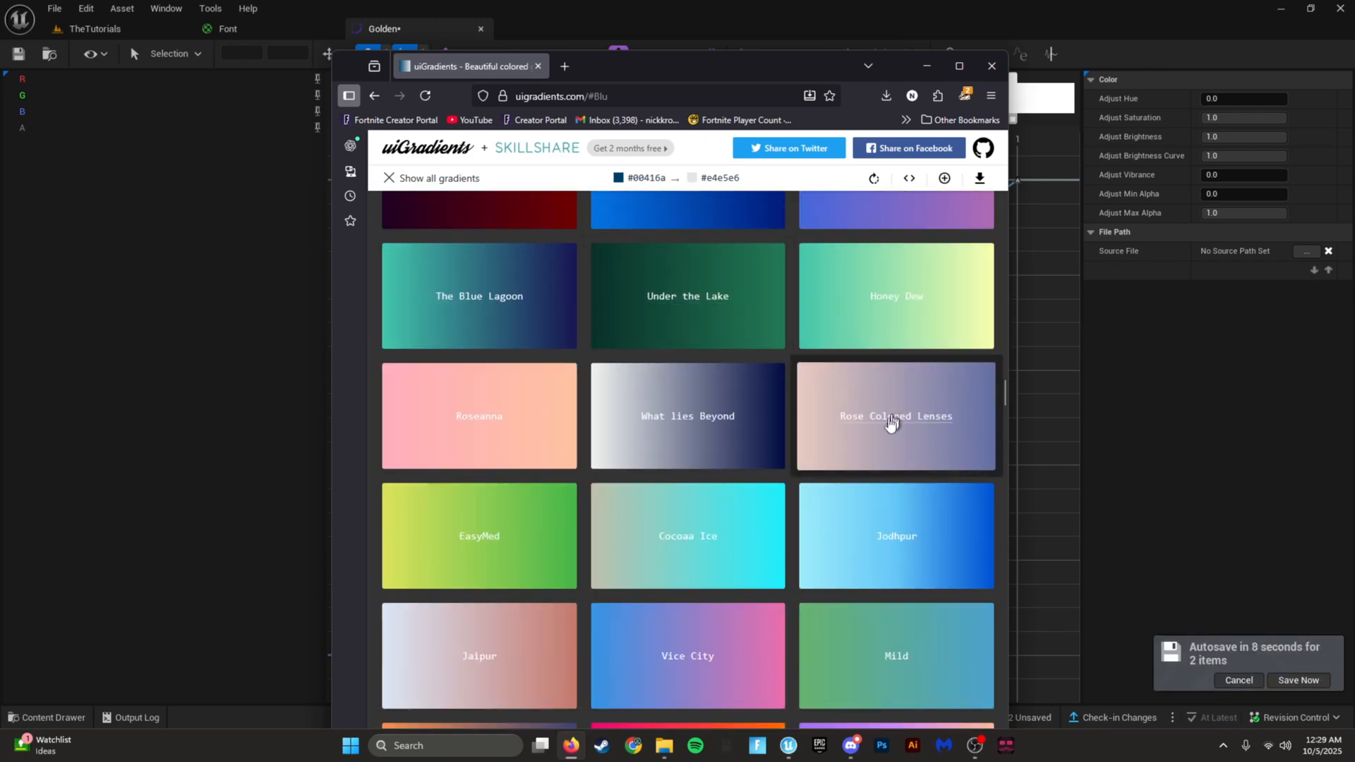
{"action": "scroll", "coordinate": [660, 381], "scroll_direction": "down", "scroll_amount": 4}
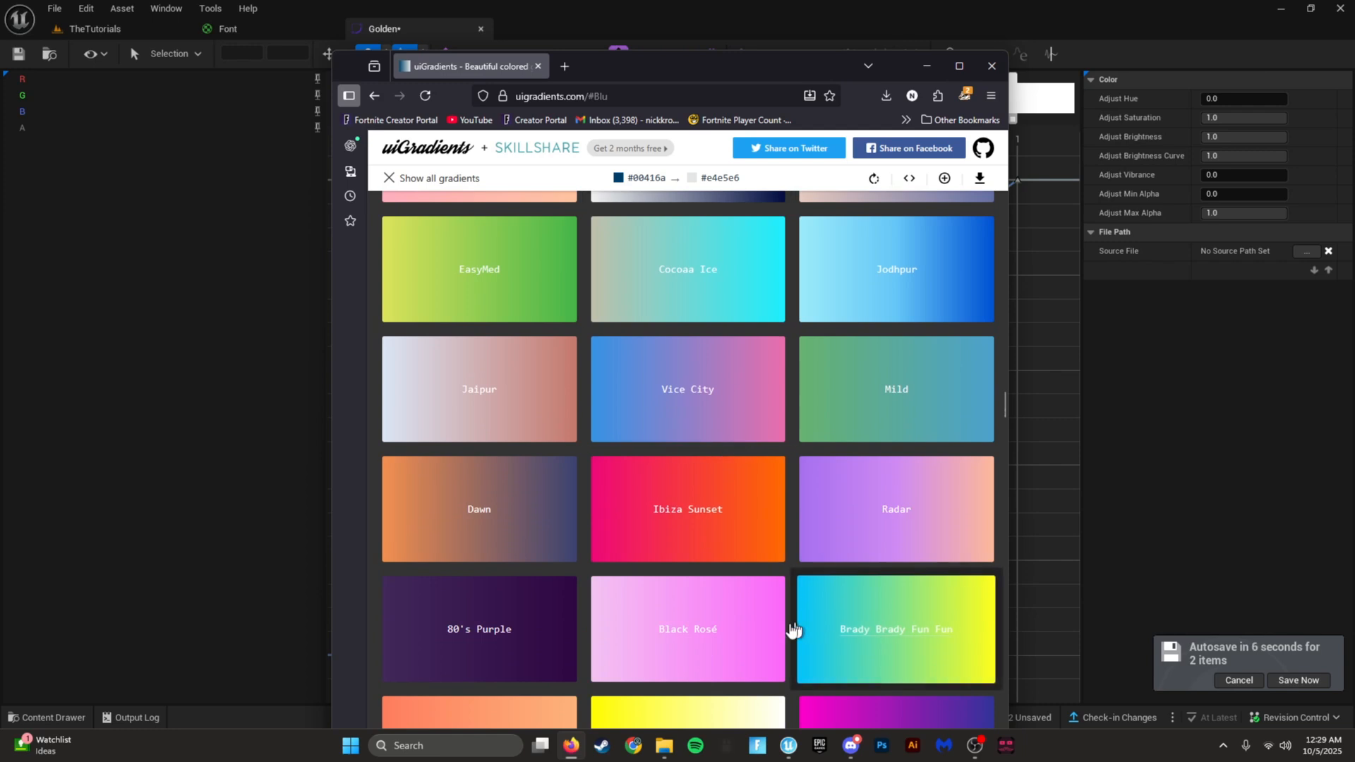
{"action": "left_click", "coordinate": [693, 393]}
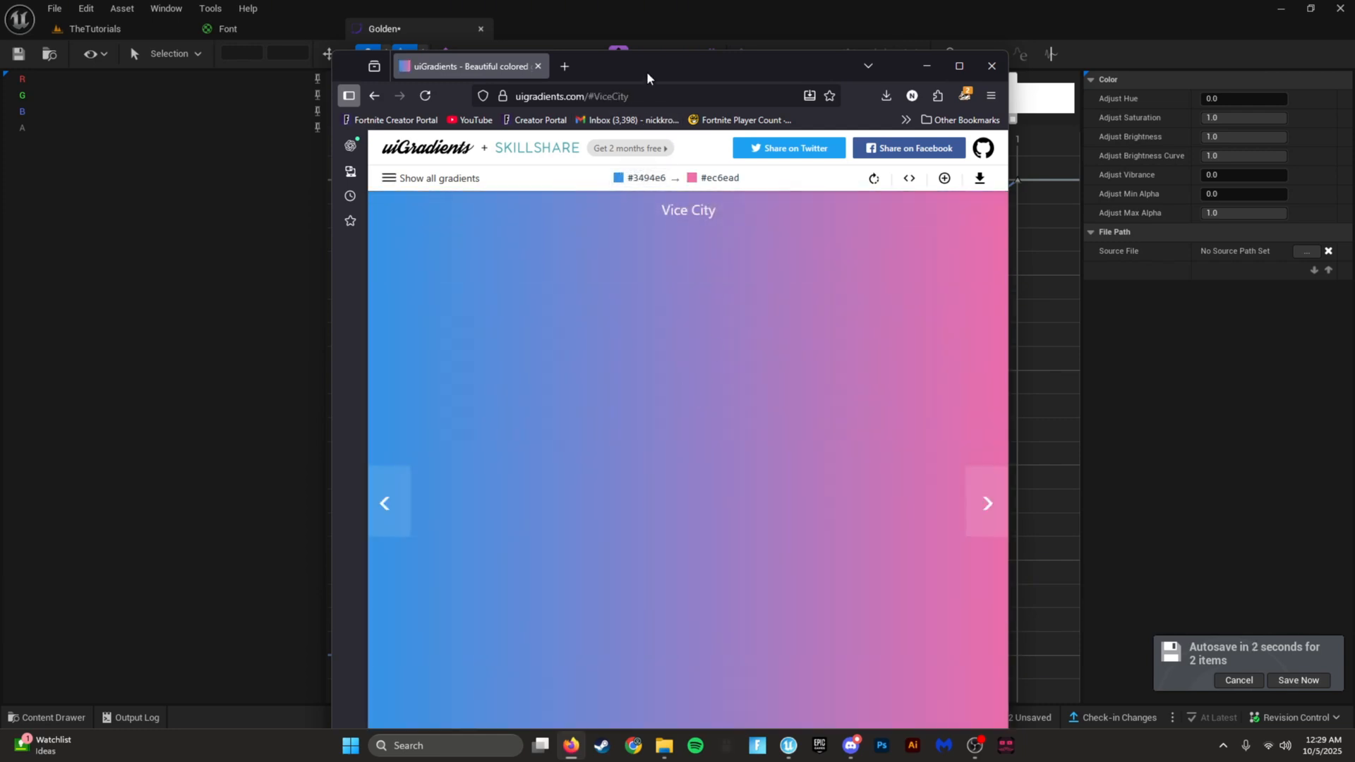
{"action": "left_click_drag", "start_coordinate": [647, 74], "coordinate": [1354, 149]}
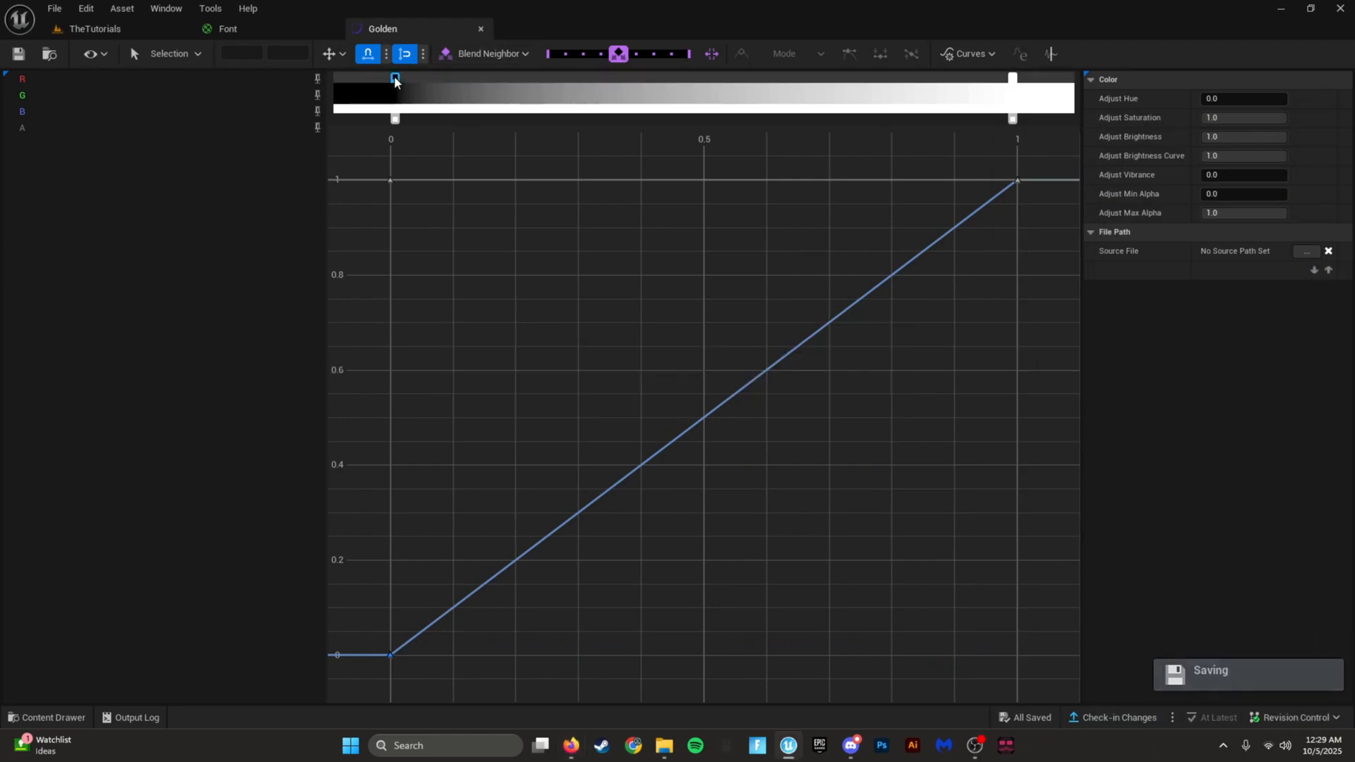
Step: Set the Golden curve's start colour stop to Vice City's blue, hex 3494e6
{"action": "double_click", "coordinate": [394, 76]}
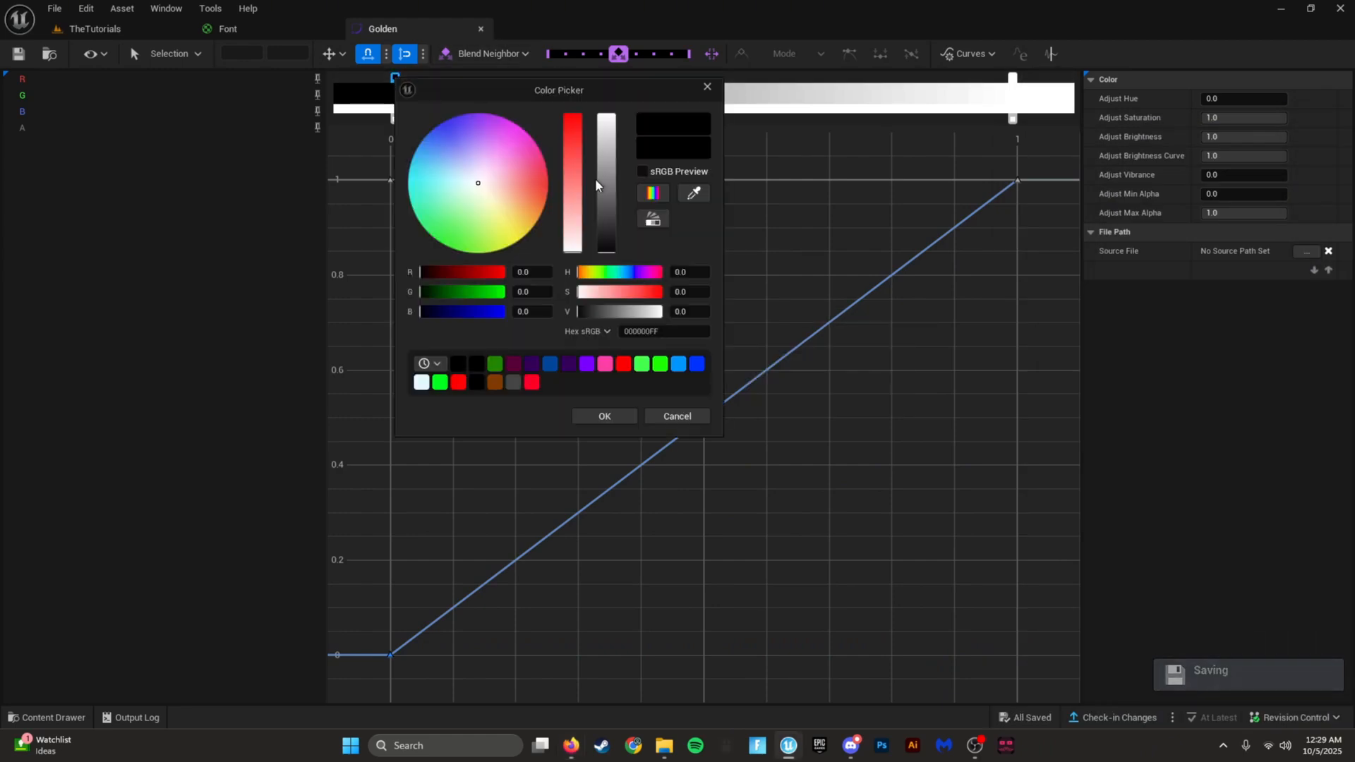
{"action": "key", "text": "Return"}
{"action": "left_click", "coordinate": [617, 412]}
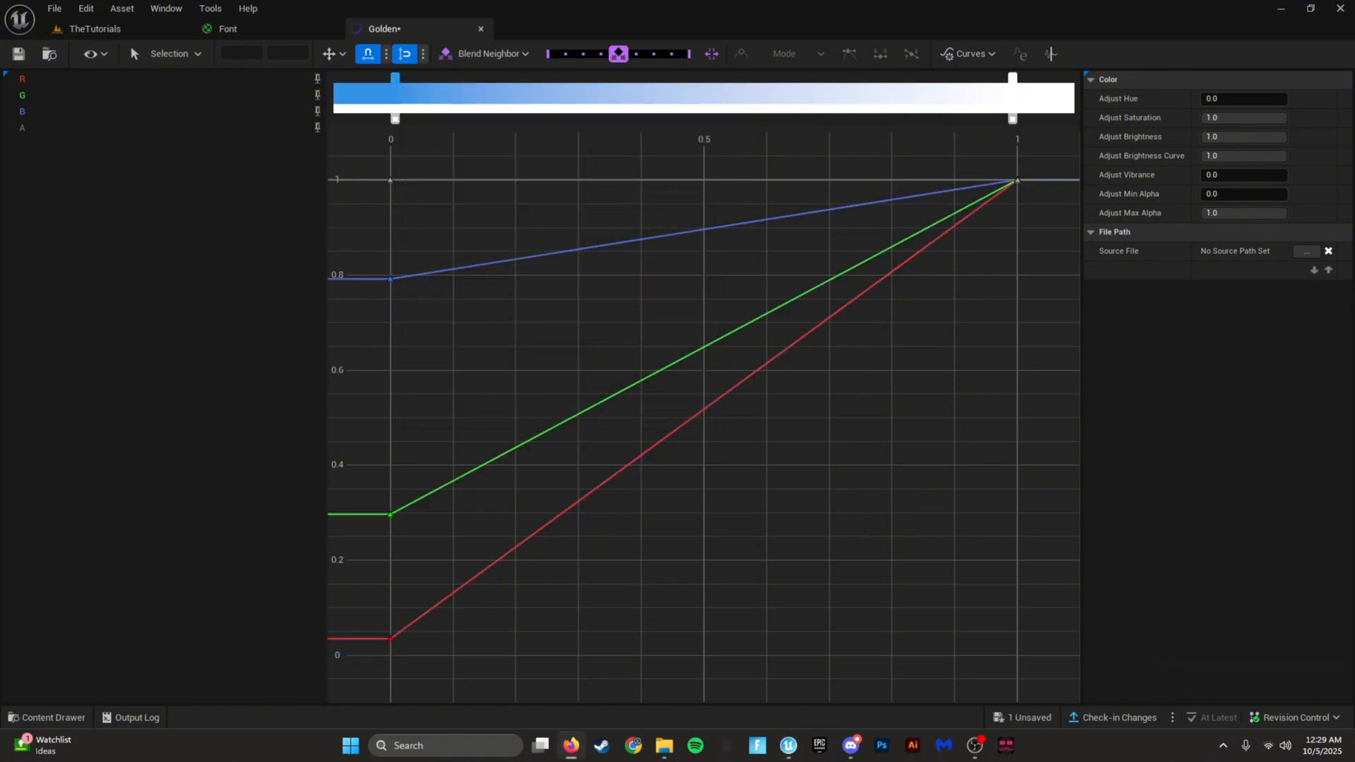
Step: Set the Golden curve's end colour stop to Vice City's pink, hex ec6ead, and save the curve
{"action": "double_click", "coordinate": [1010, 80]}
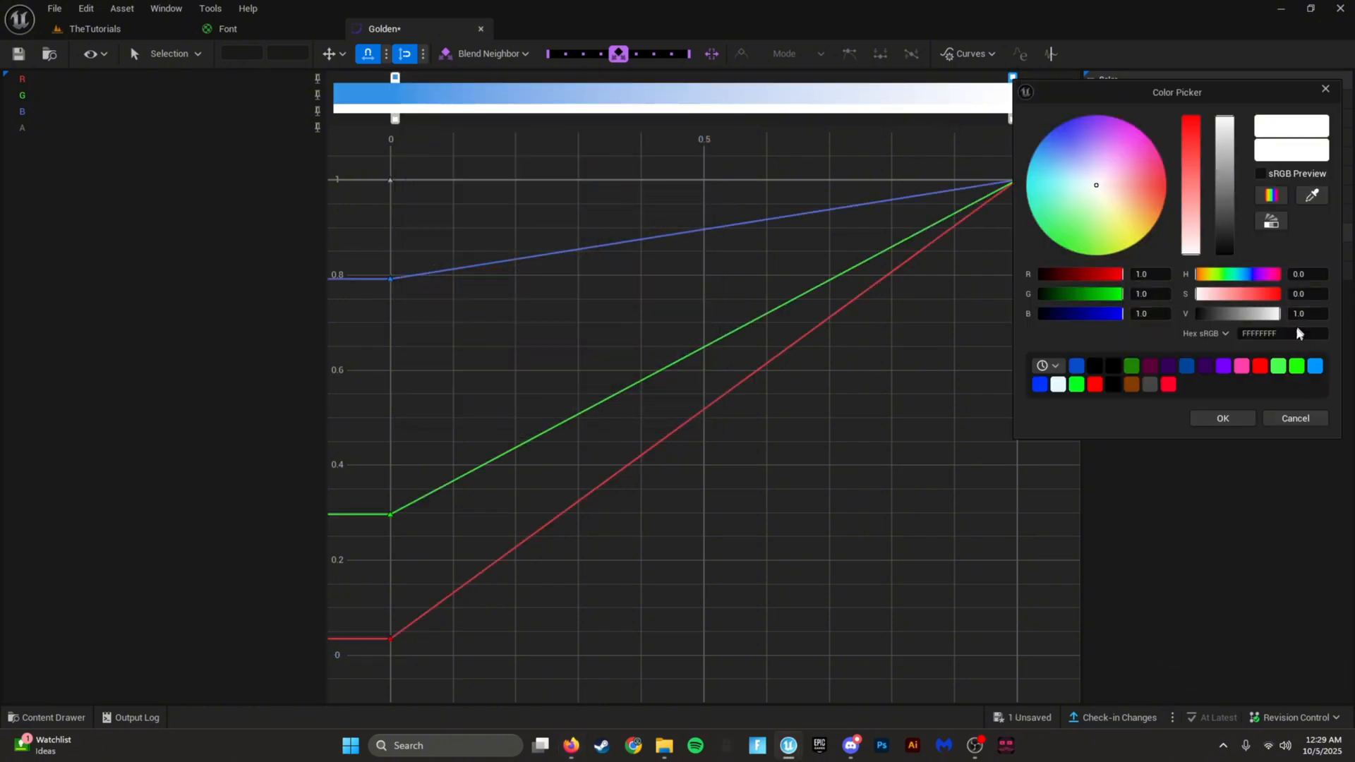
{"action": "key", "text": "Return"}
{"action": "left_click", "coordinate": [1224, 417]}
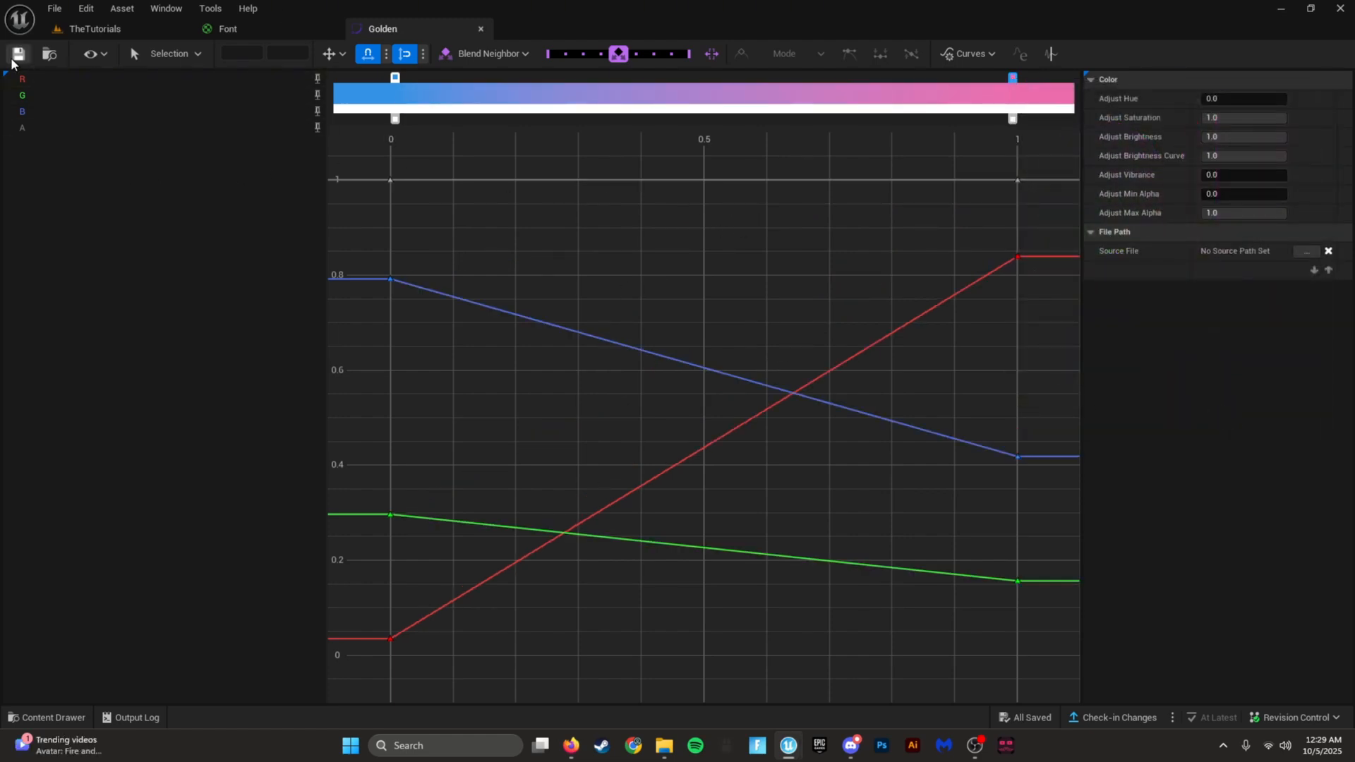
Step: Select the AltasCurve node in the Font material and open the Atlas asset from the Curves folder
{"action": "left_click", "coordinate": [261, 32]}
{"action": "right_click_drag", "start_coordinate": [638, 181], "coordinate": [767, 175]}
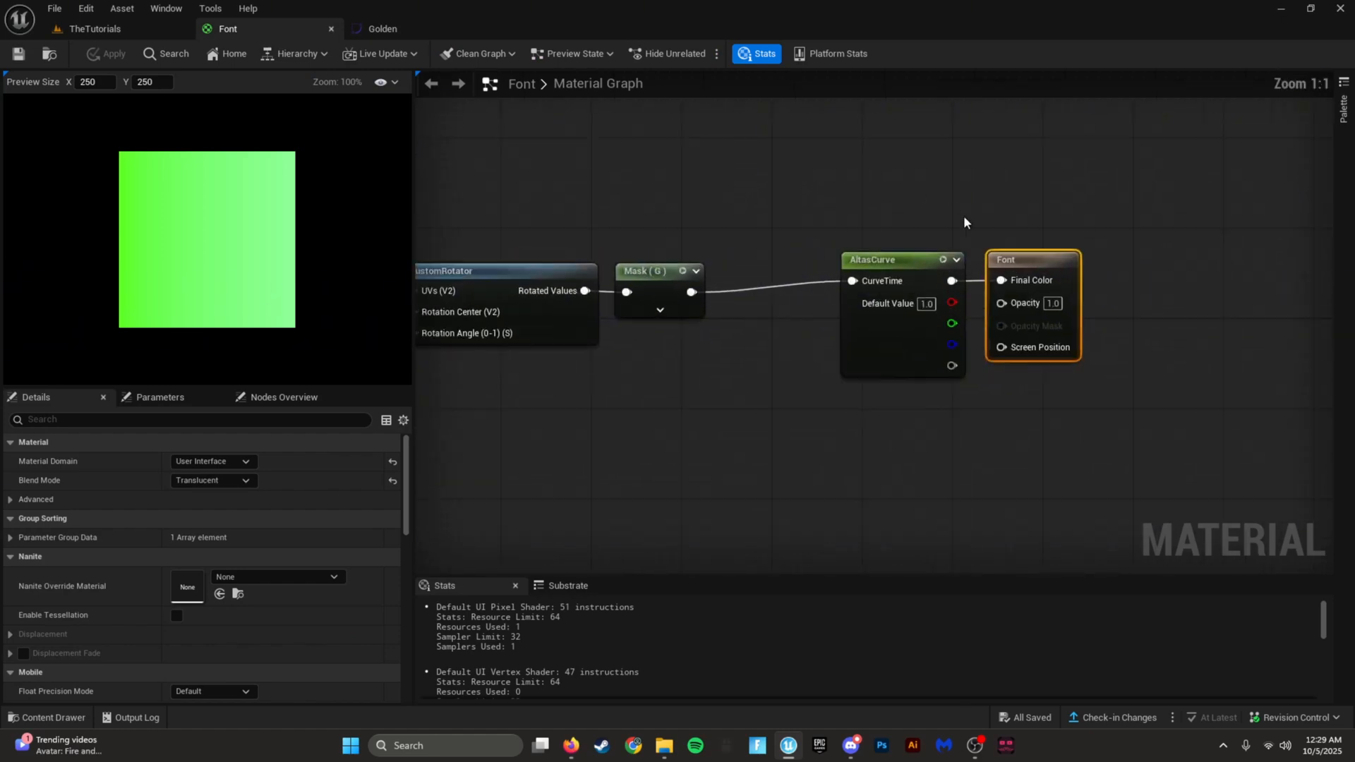
{"action": "right_click_drag", "start_coordinate": [965, 223], "coordinate": [900, 211]}
{"action": "left_click", "coordinate": [842, 249]}
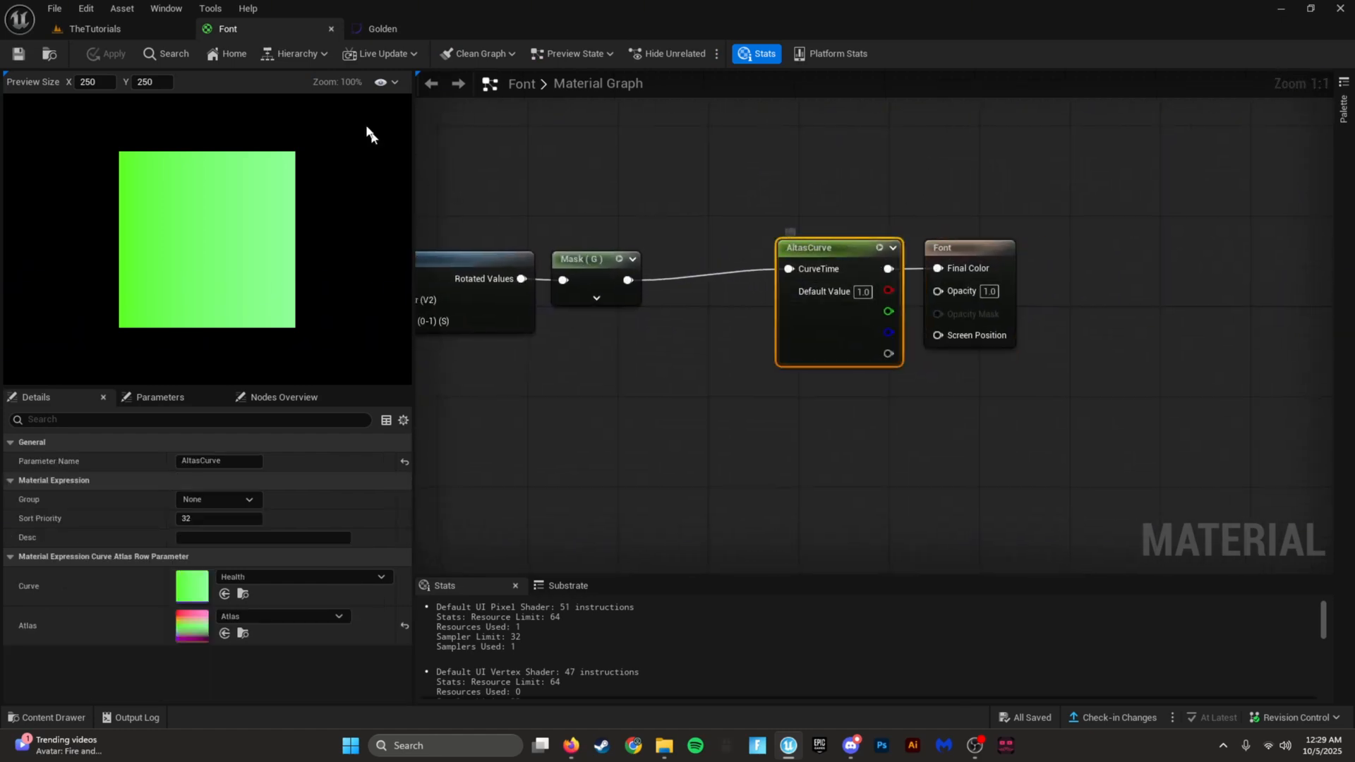
{"action": "left_click", "coordinate": [24, 717]}
{"action": "left_click", "coordinate": [528, 614]}
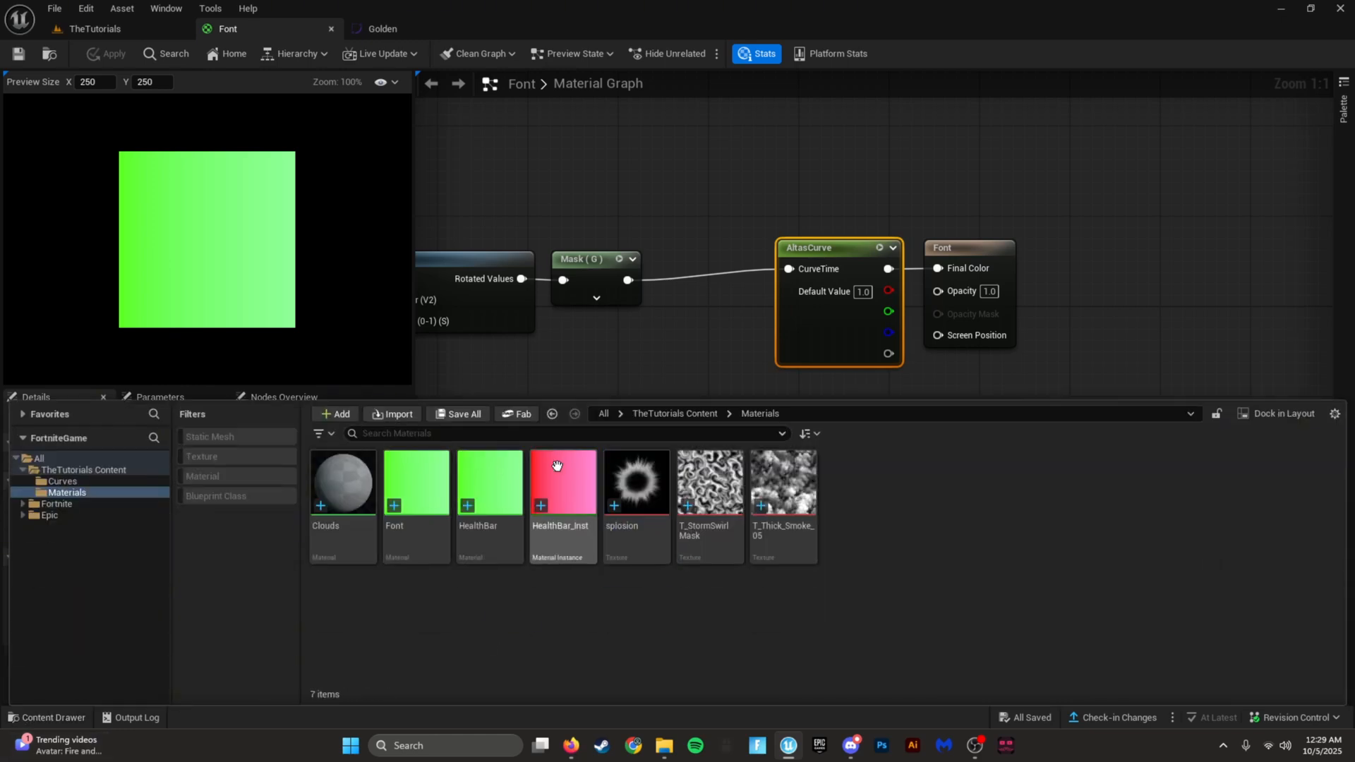
{"action": "key", "text": "alt+Left"}
{"action": "double_click", "coordinate": [353, 494]}
{"action": "double_click", "coordinate": [343, 486]}
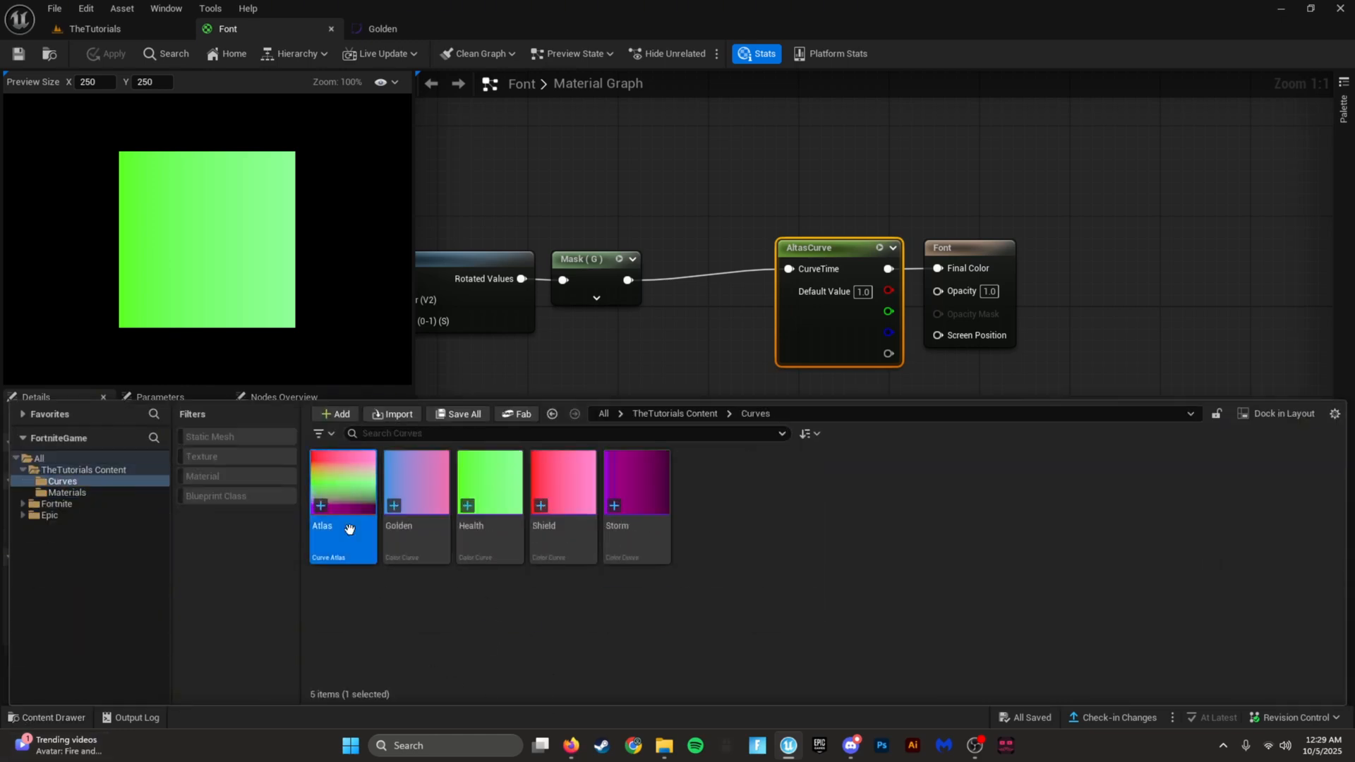
Step: Add a fourth gradient curve entry to the Atlas, assign the Golden curve to it, and save the atlas
{"action": "left_click", "coordinate": [1256, 515]}
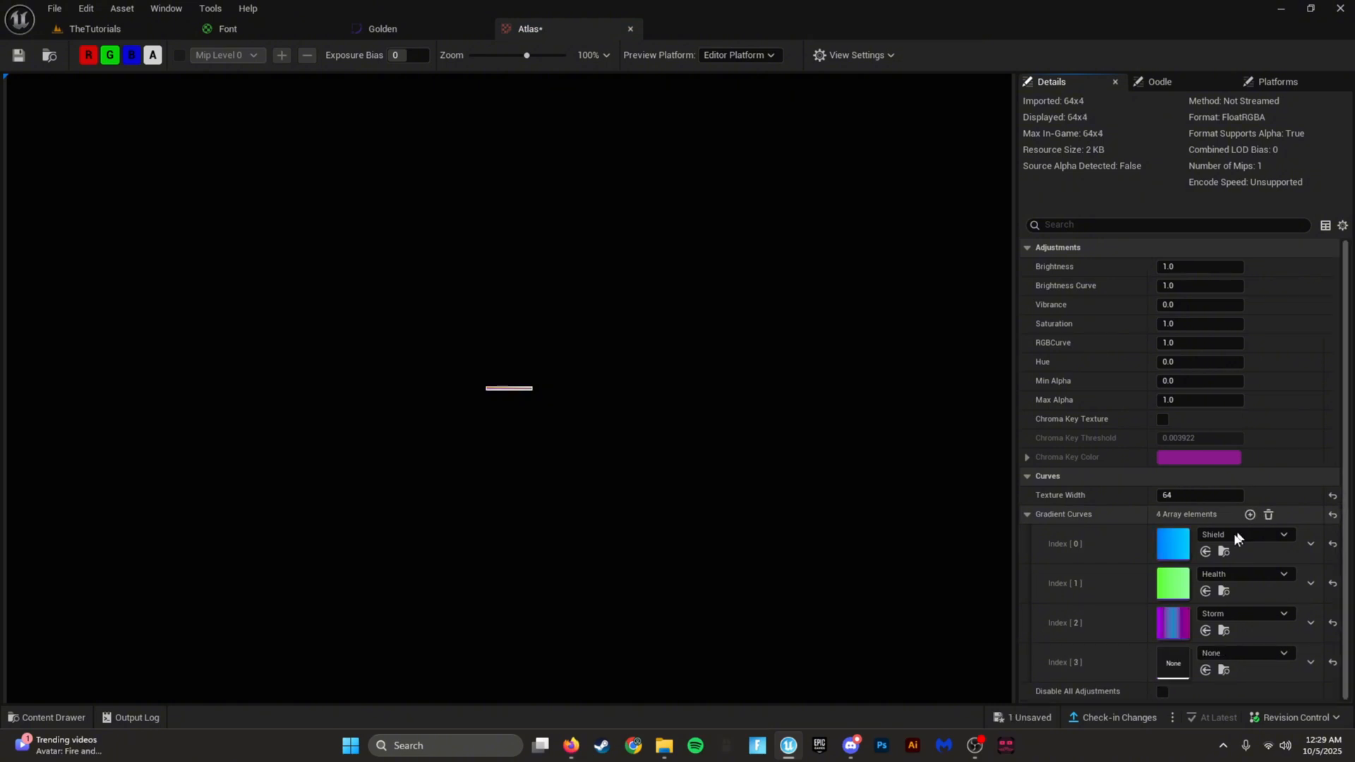
{"action": "left_click", "coordinate": [1209, 650]}
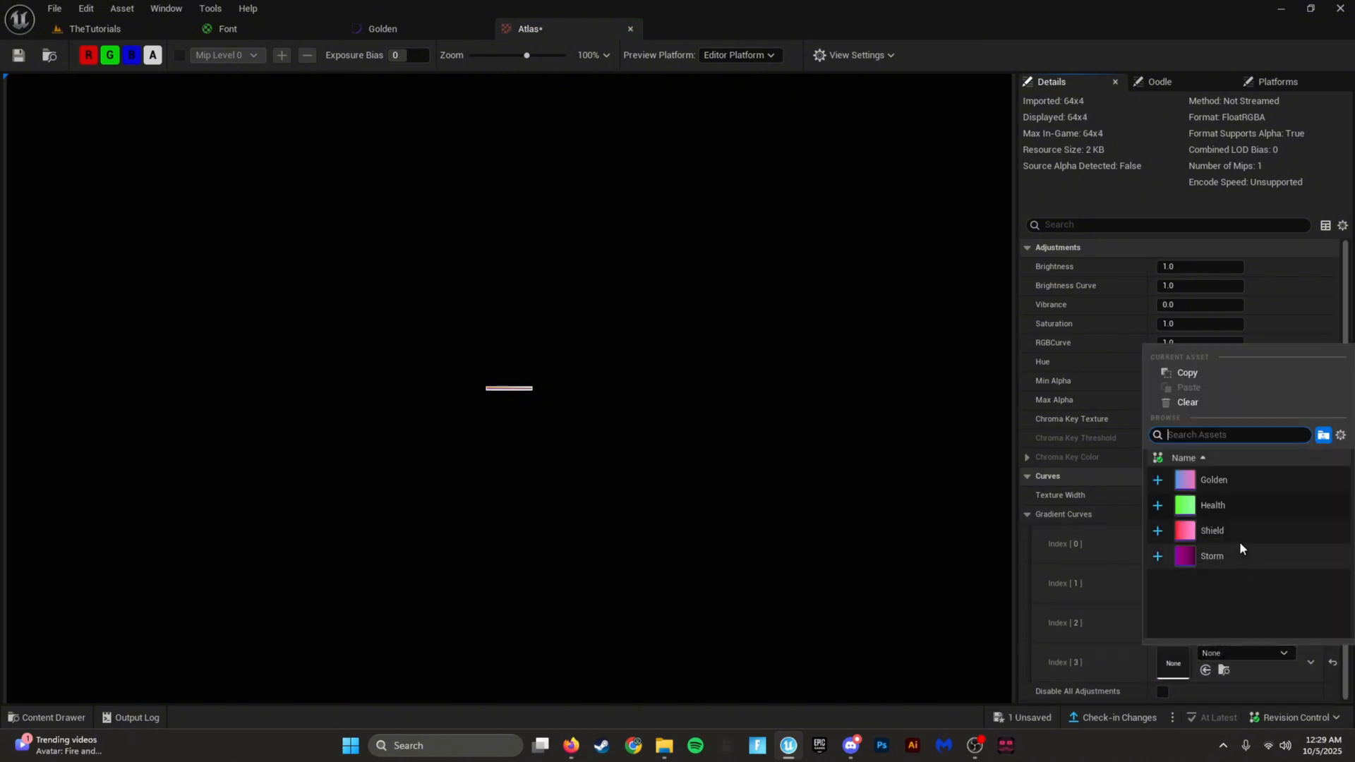
{"action": "left_click", "coordinate": [1238, 479]}
{"action": "scroll", "coordinate": [468, 394], "scroll_direction": "up", "scroll_amount": 5}
{"action": "scroll", "coordinate": [467, 393], "scroll_direction": "up", "scroll_amount": 5}
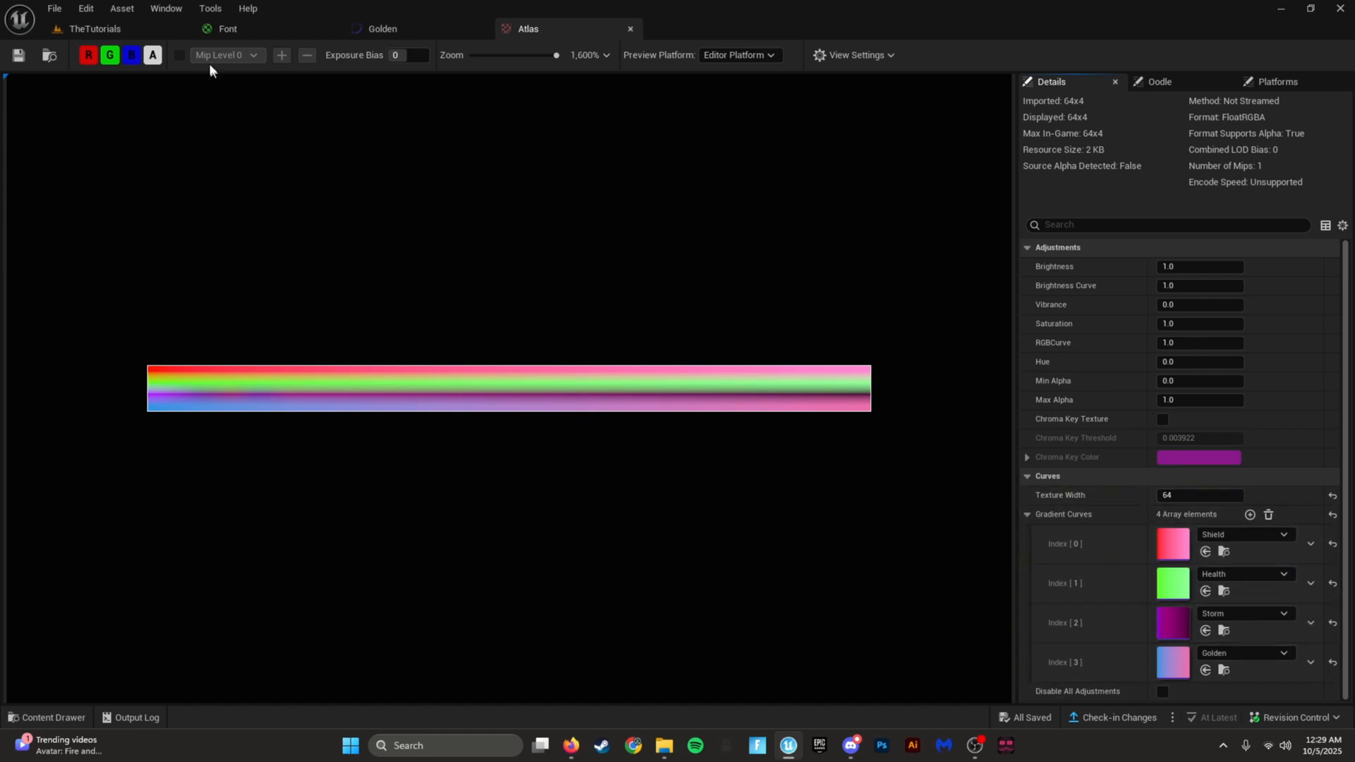
Step: Set the AltasCurve node's curve to Golden in the Font material and apply the change
{"action": "left_click", "coordinate": [228, 29]}
{"action": "right_click_drag", "start_coordinate": [631, 171], "coordinate": [768, 169]}
{"action": "right_click_drag", "start_coordinate": [854, 198], "coordinate": [652, 185]}
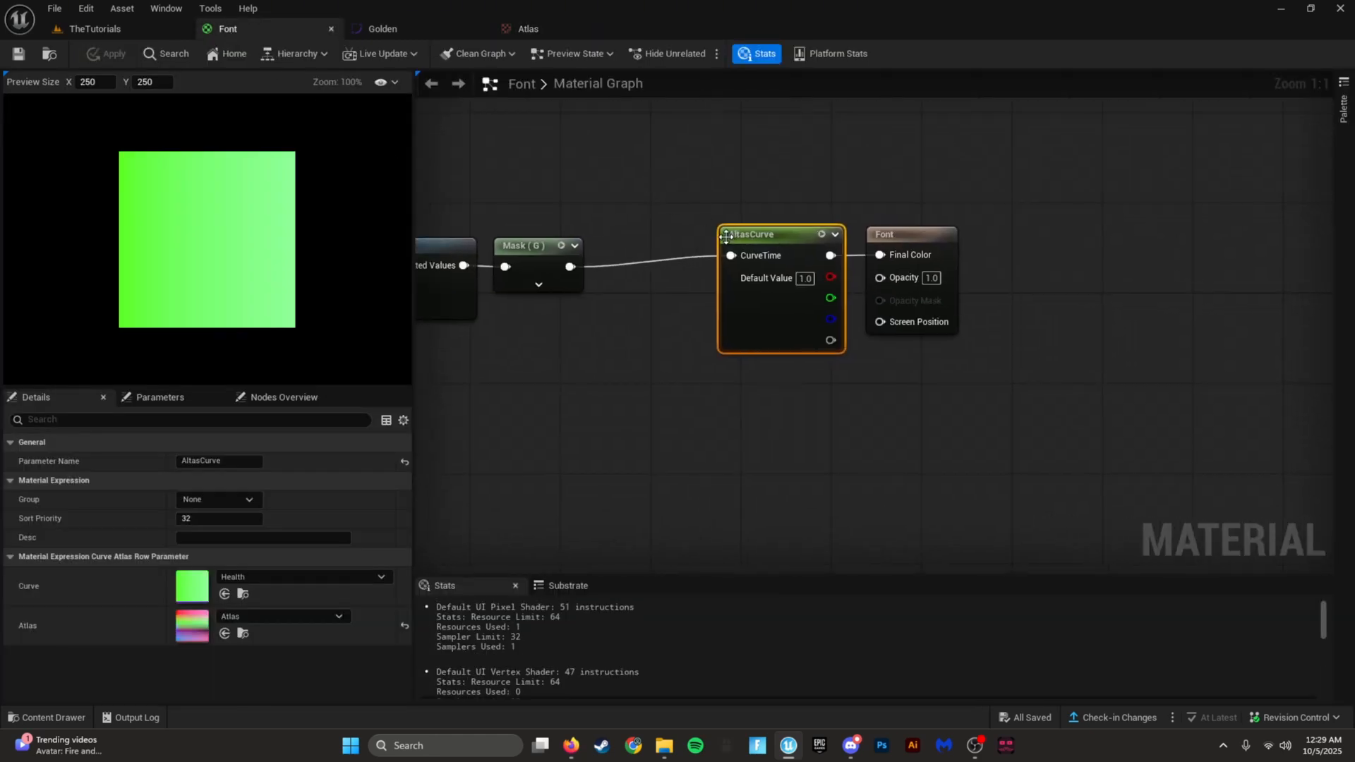
{"action": "left_click", "coordinate": [277, 577]}
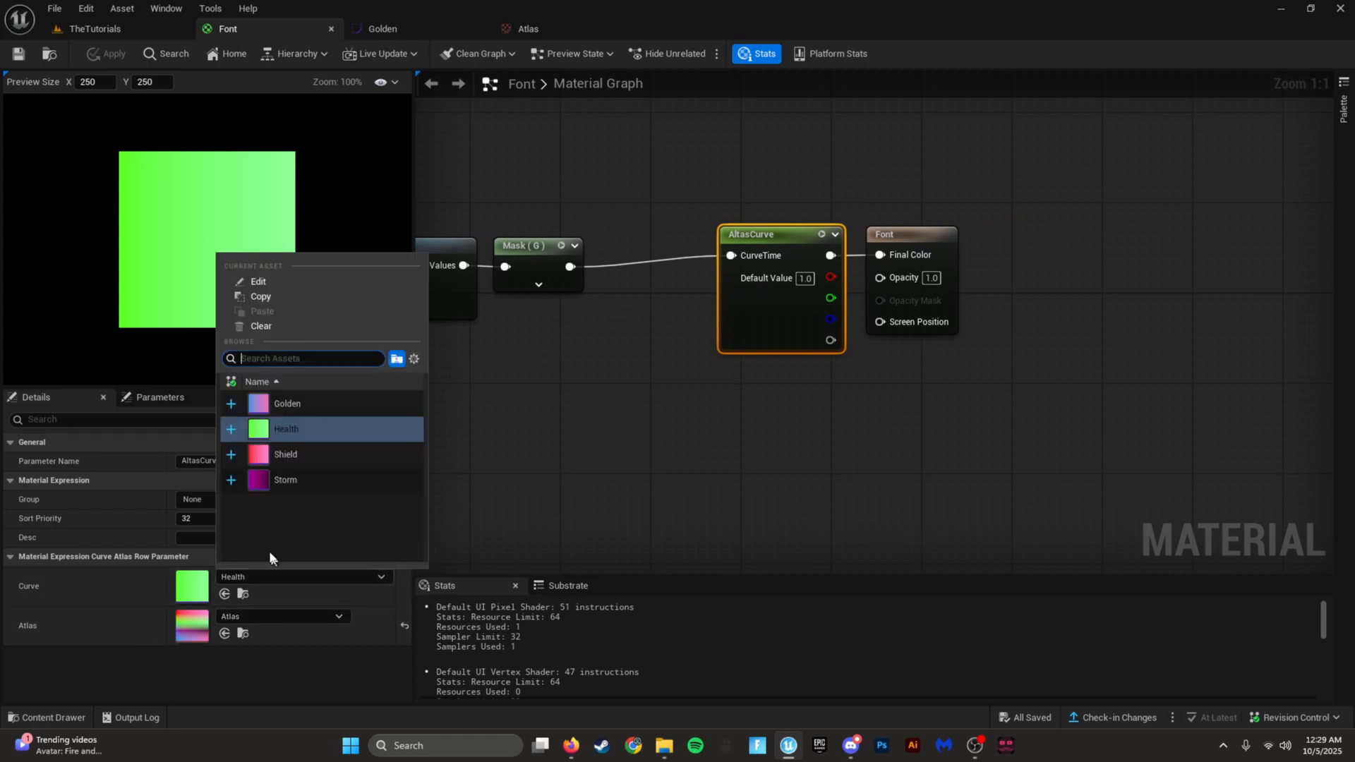
{"action": "left_click", "coordinate": [291, 404]}
{"action": "right_click_drag", "start_coordinate": [543, 395], "coordinate": [905, 429]}
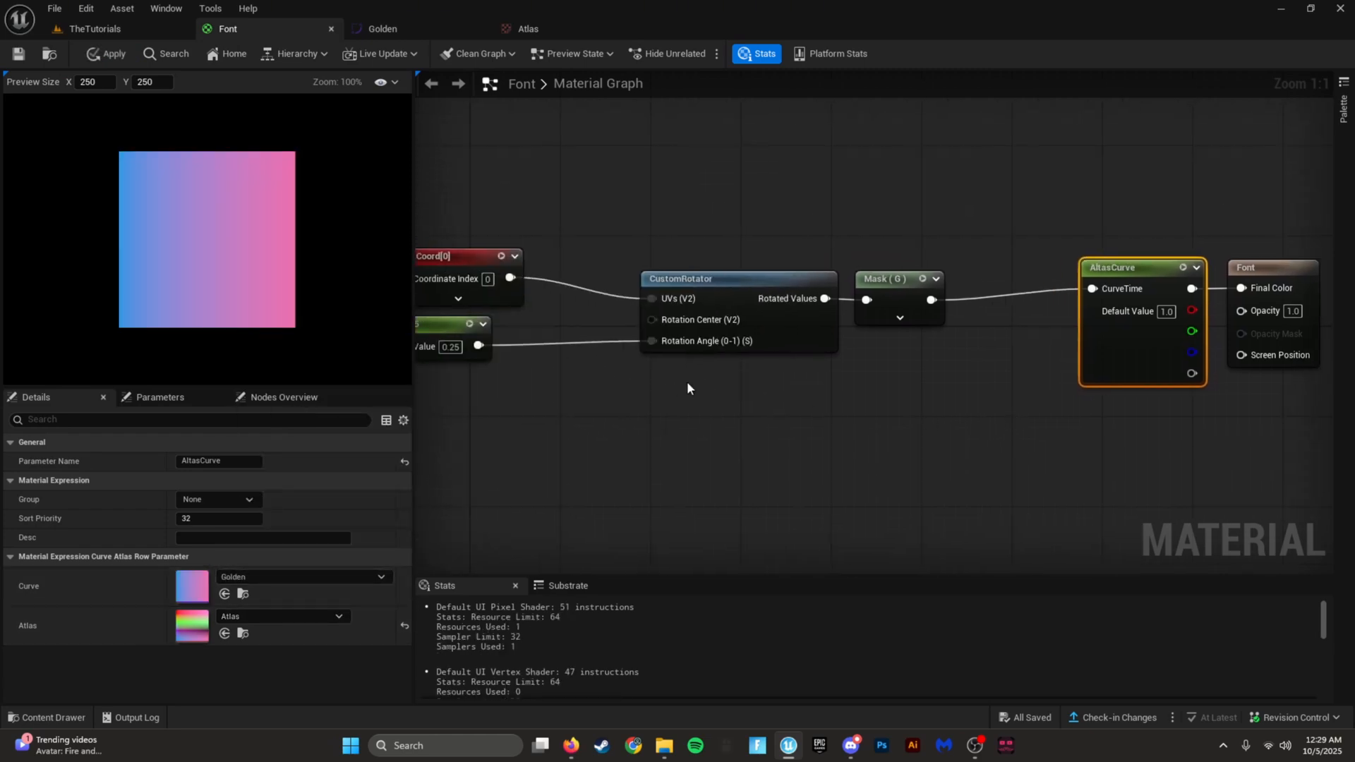
{"action": "right_click_drag", "start_coordinate": [687, 389], "coordinate": [793, 384]}
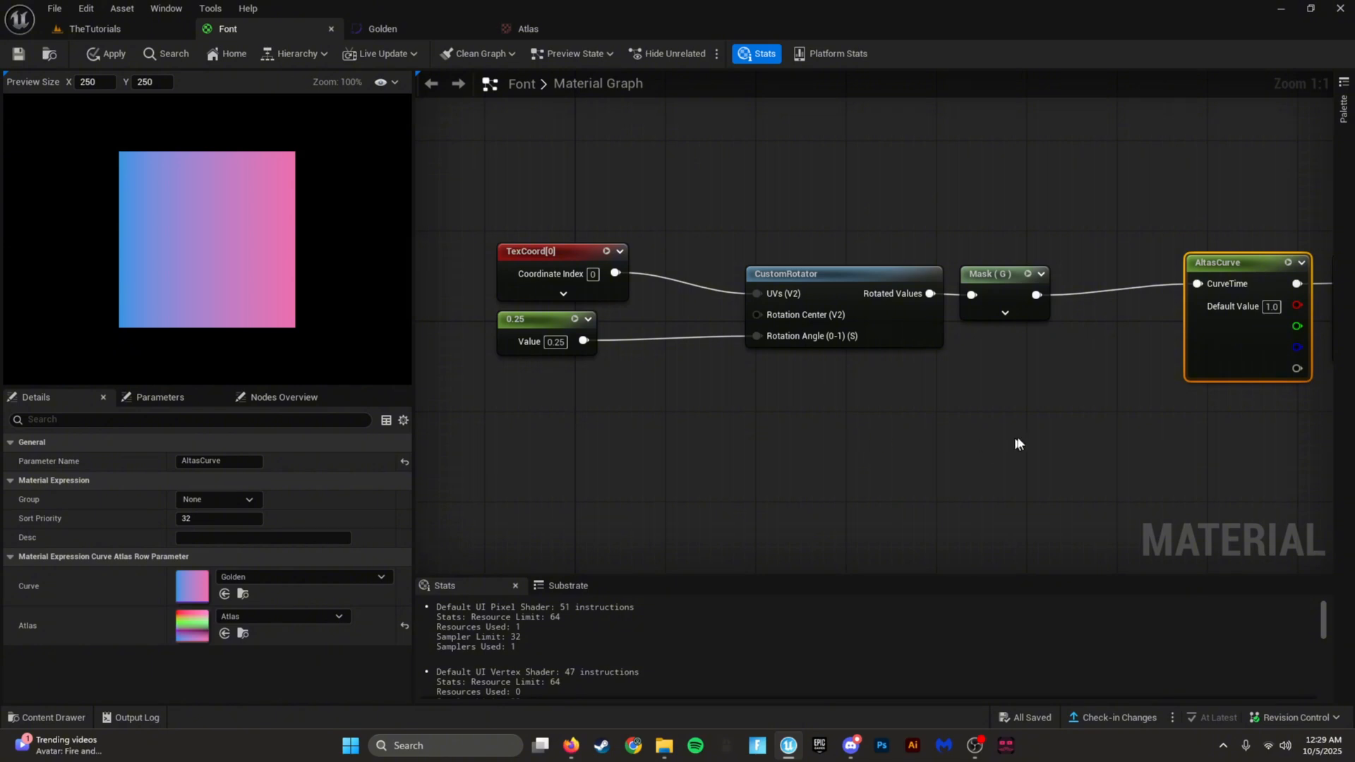
{"action": "right_click_drag", "start_coordinate": [1016, 445], "coordinate": [878, 432]}
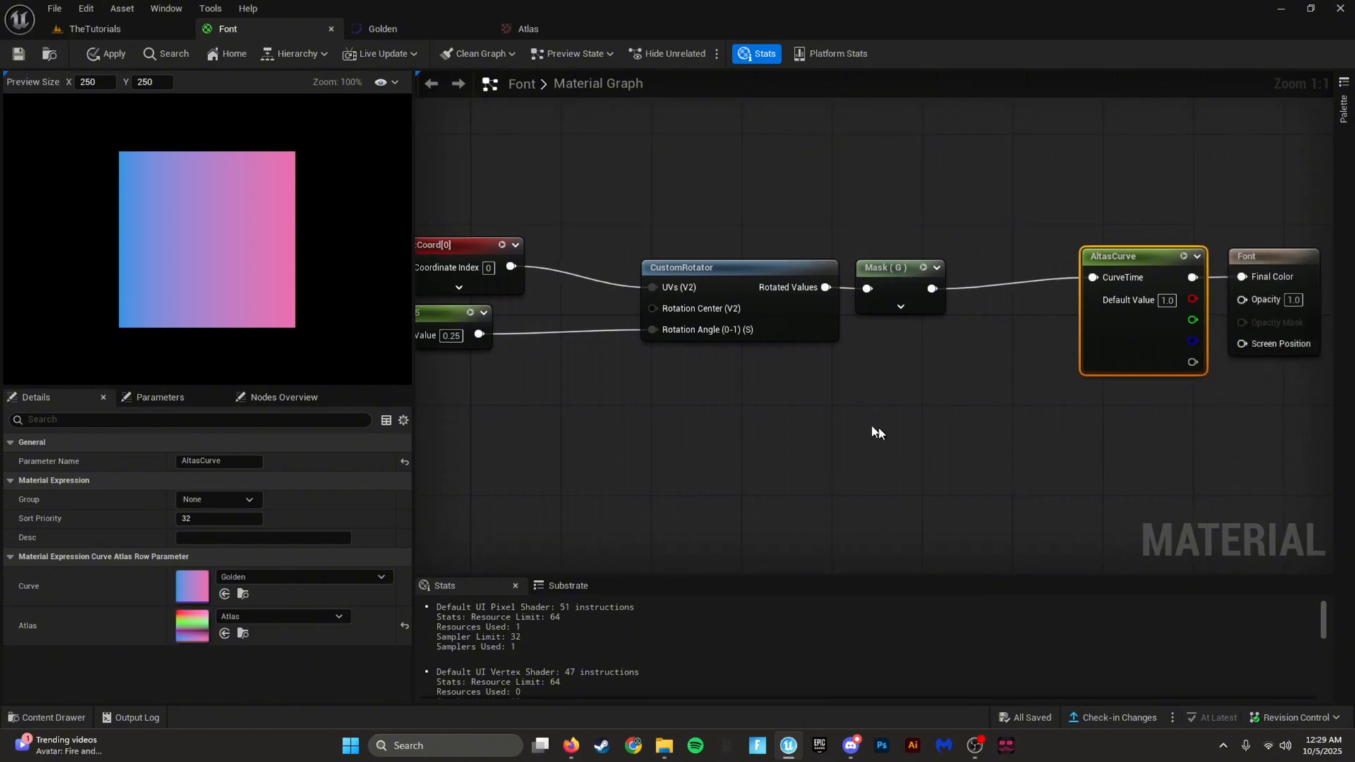
{"action": "left_click", "coordinate": [94, 60]}
Step: Open NewWidgetBlueprint from the TheTutorials Content folder
{"action": "left_click", "coordinate": [75, 720]}
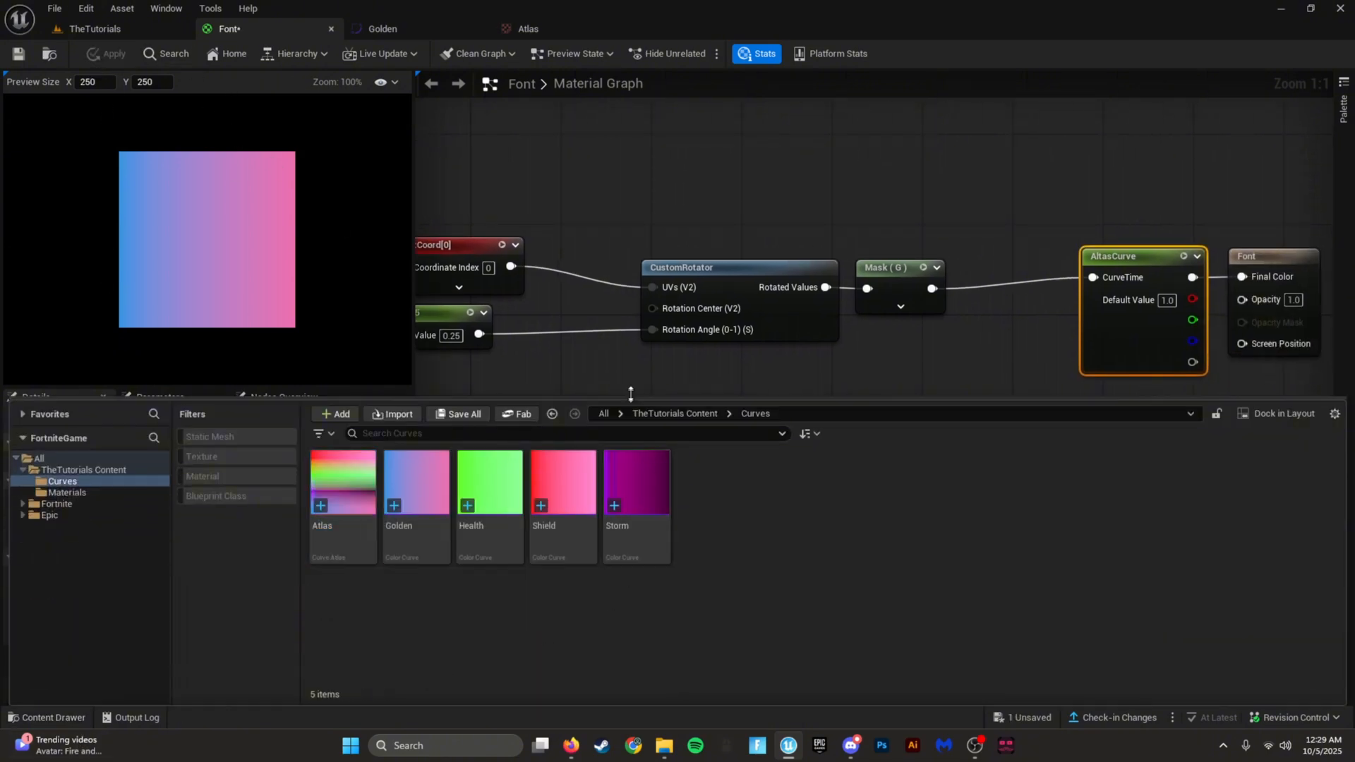
{"action": "left_click", "coordinate": [674, 413]}
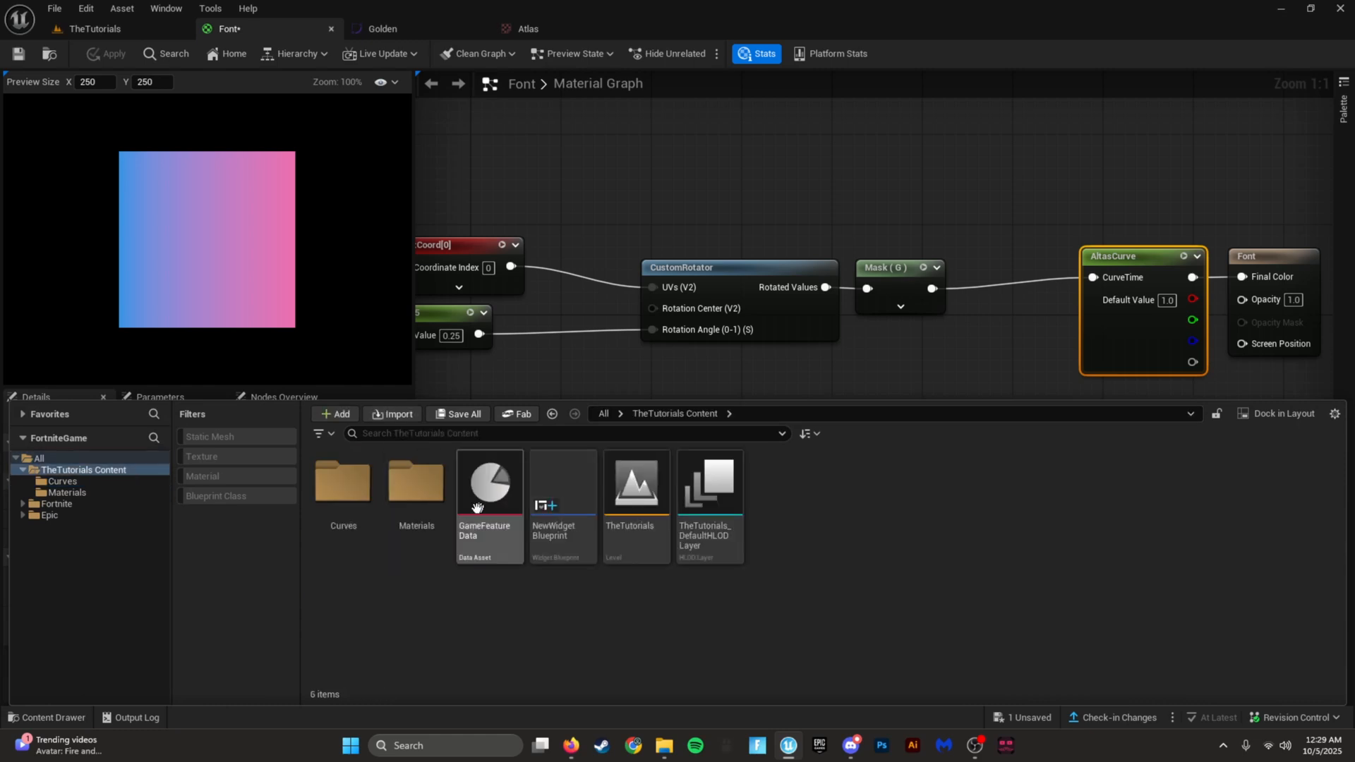
{"action": "double_click", "coordinate": [417, 484]}
{"action": "key", "text": "alt+Left"}
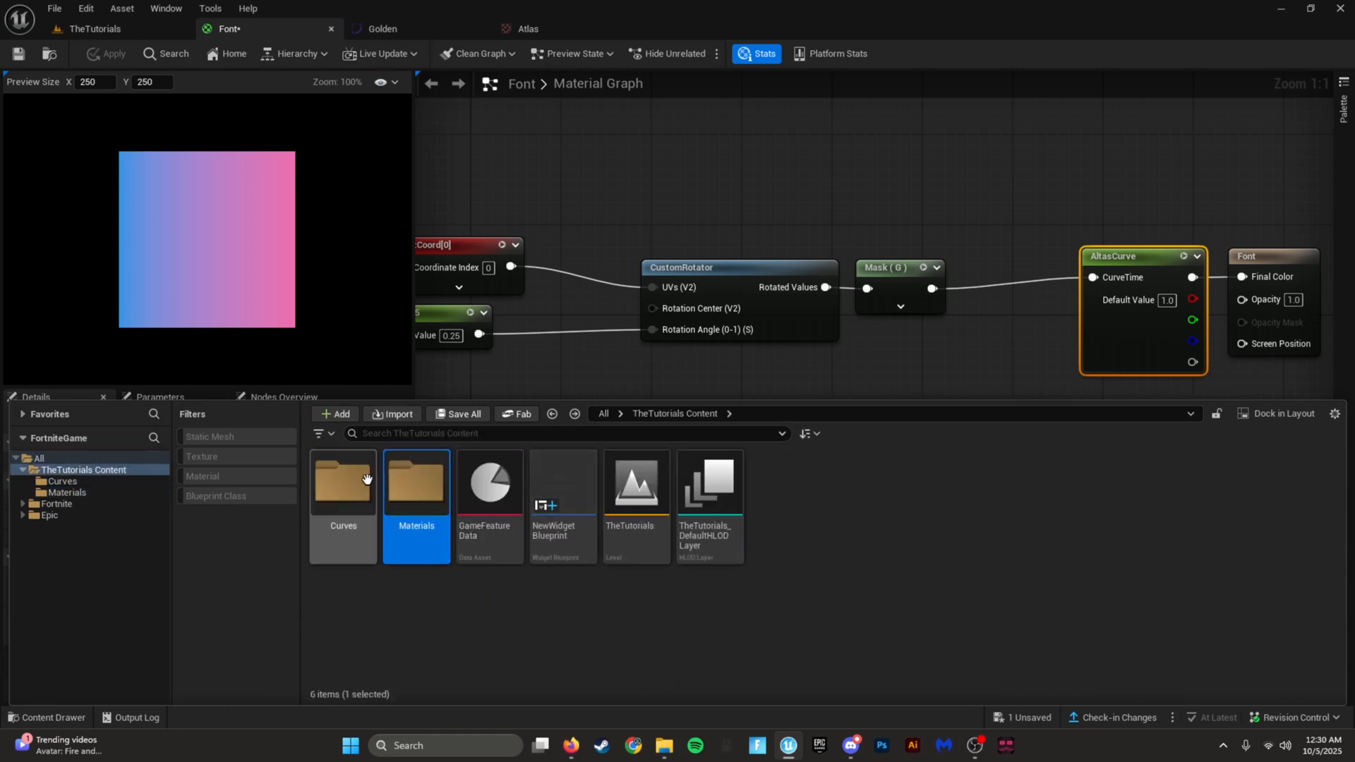
{"action": "double_click", "coordinate": [366, 480]}
{"action": "key", "text": "alt+Left"}
{"action": "left_click", "coordinate": [577, 499]}
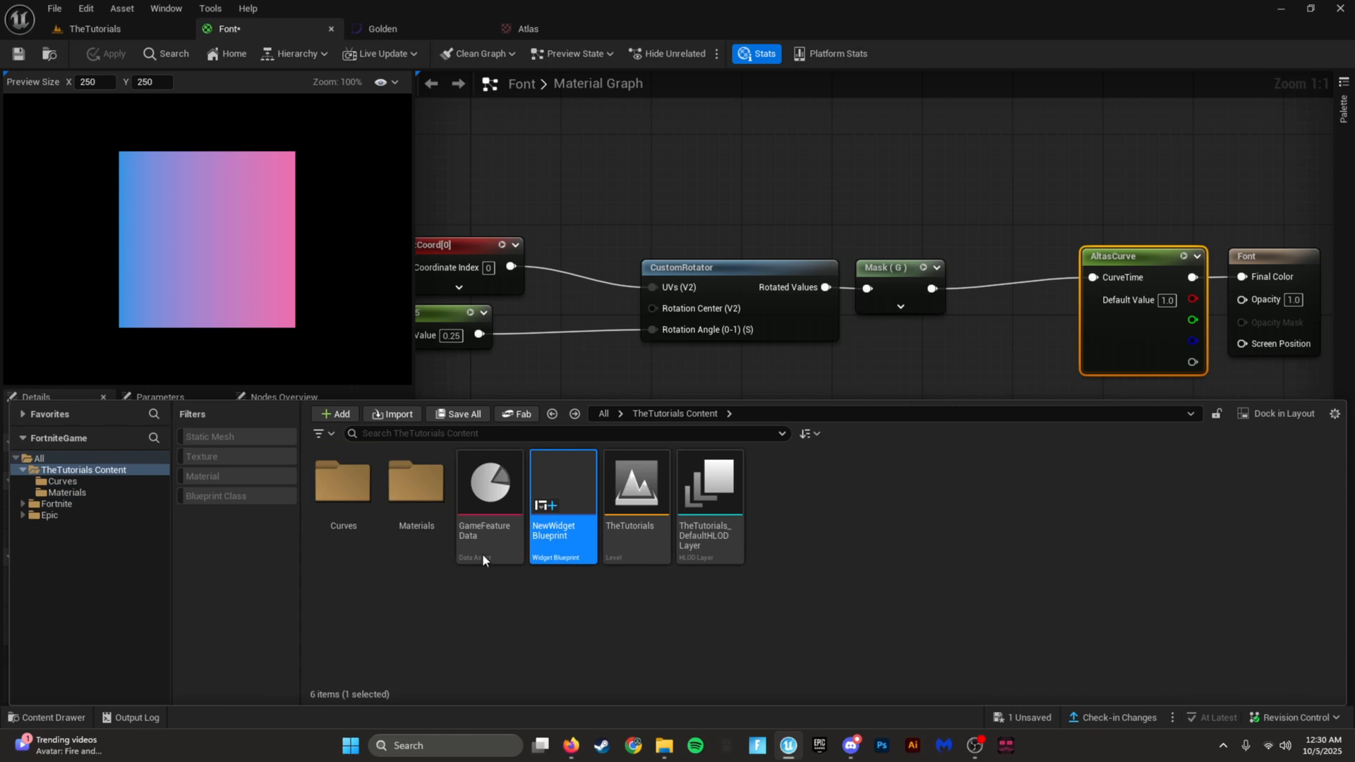
{"action": "key", "text": "Return"}
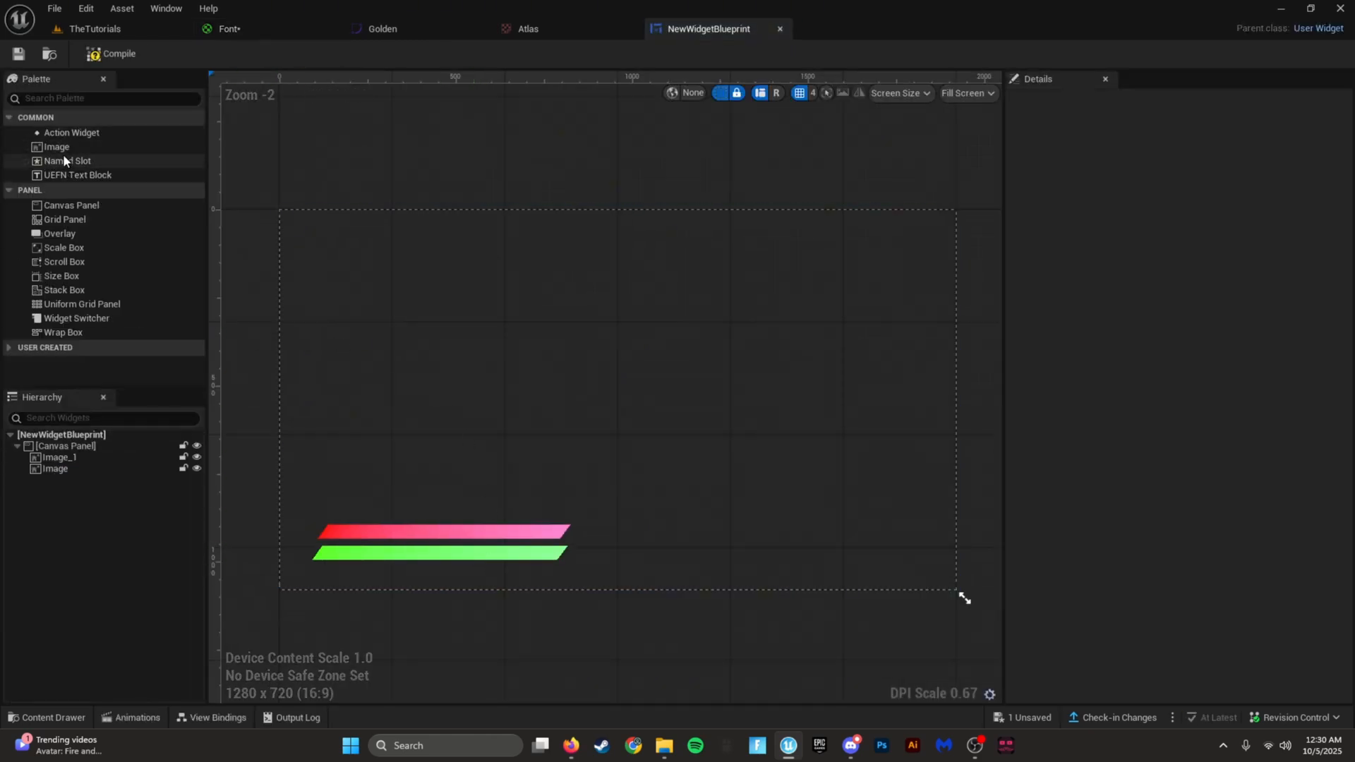
Step: Add a UEFN Text Block to the canvas above the bars and set its text to "WELCOME TO THE POI!!!"
{"action": "left_click_drag", "start_coordinate": [60, 174], "coordinate": [366, 335]}
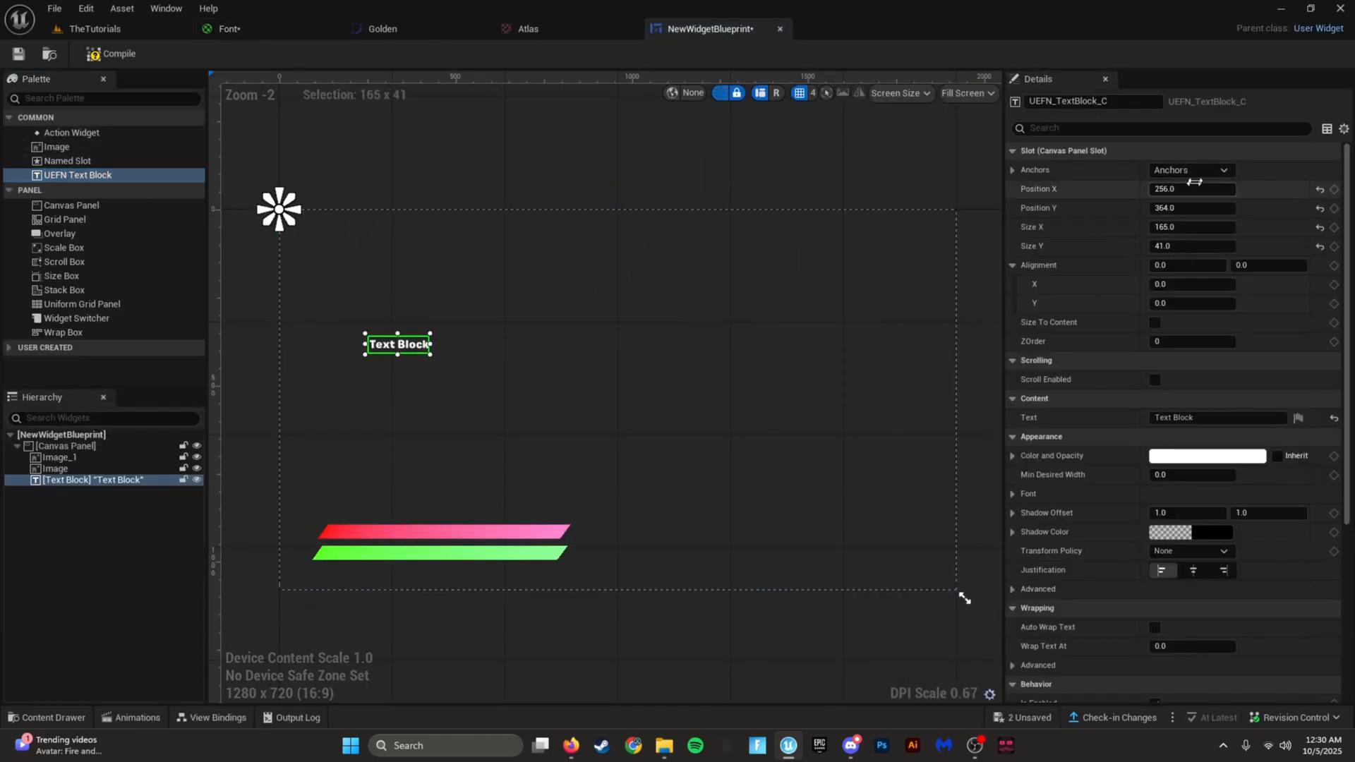
{"action": "left_click", "coordinate": [1196, 418]}
{"action": "type", "text": "W"}
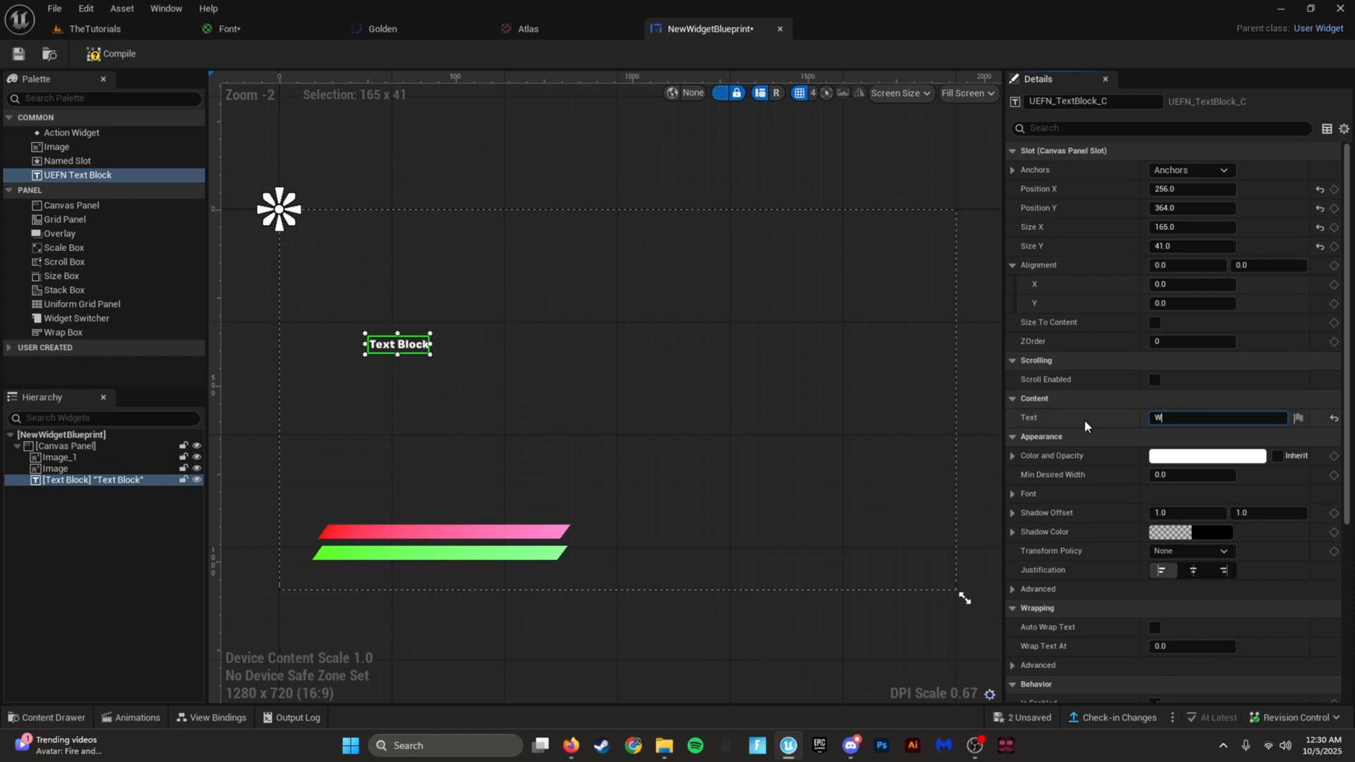
{"action": "type", "text": "ELCOME TO THE POI!!!"}
{"action": "key", "text": "Return"}
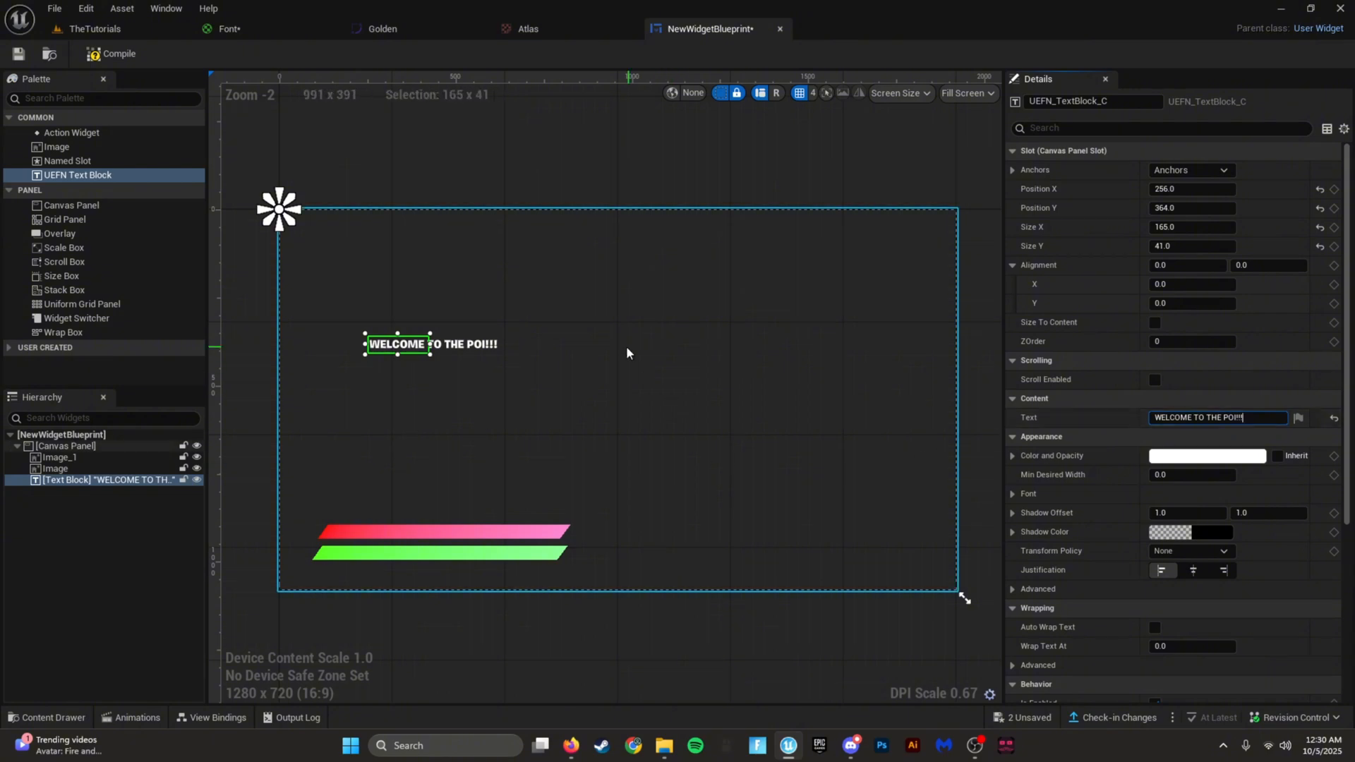
Step: Widen the WELCOME TO THE POI!!! text block to about 397 so its frame encloses the whole line
{"action": "left_click", "coordinate": [588, 346]}
{"action": "left_click", "coordinate": [427, 345]}
{"action": "left_click_drag", "start_coordinate": [430, 343], "coordinate": [491, 348]}
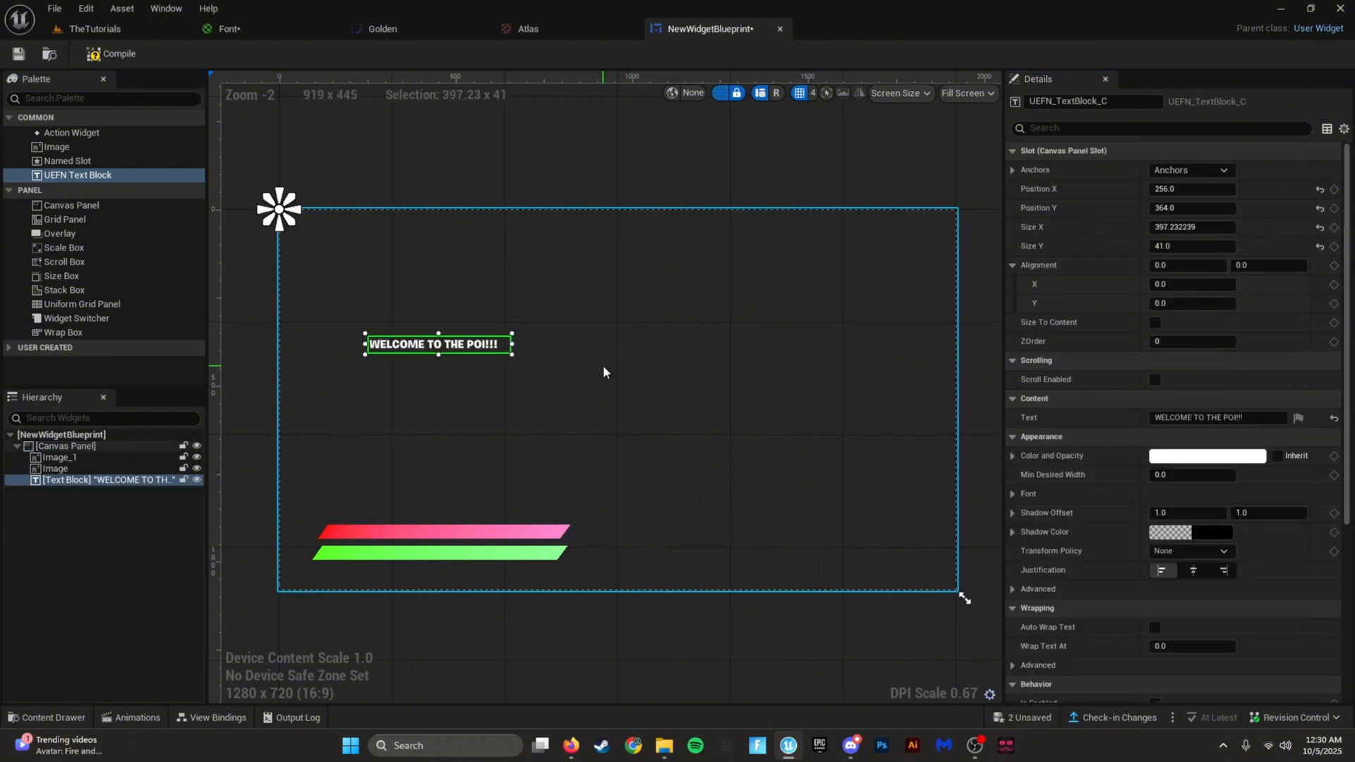
{"action": "left_click", "coordinate": [603, 372]}
Step: Examine the Font material's output node settings for material domain and blend mode
{"action": "left_click", "coordinate": [229, 28]}
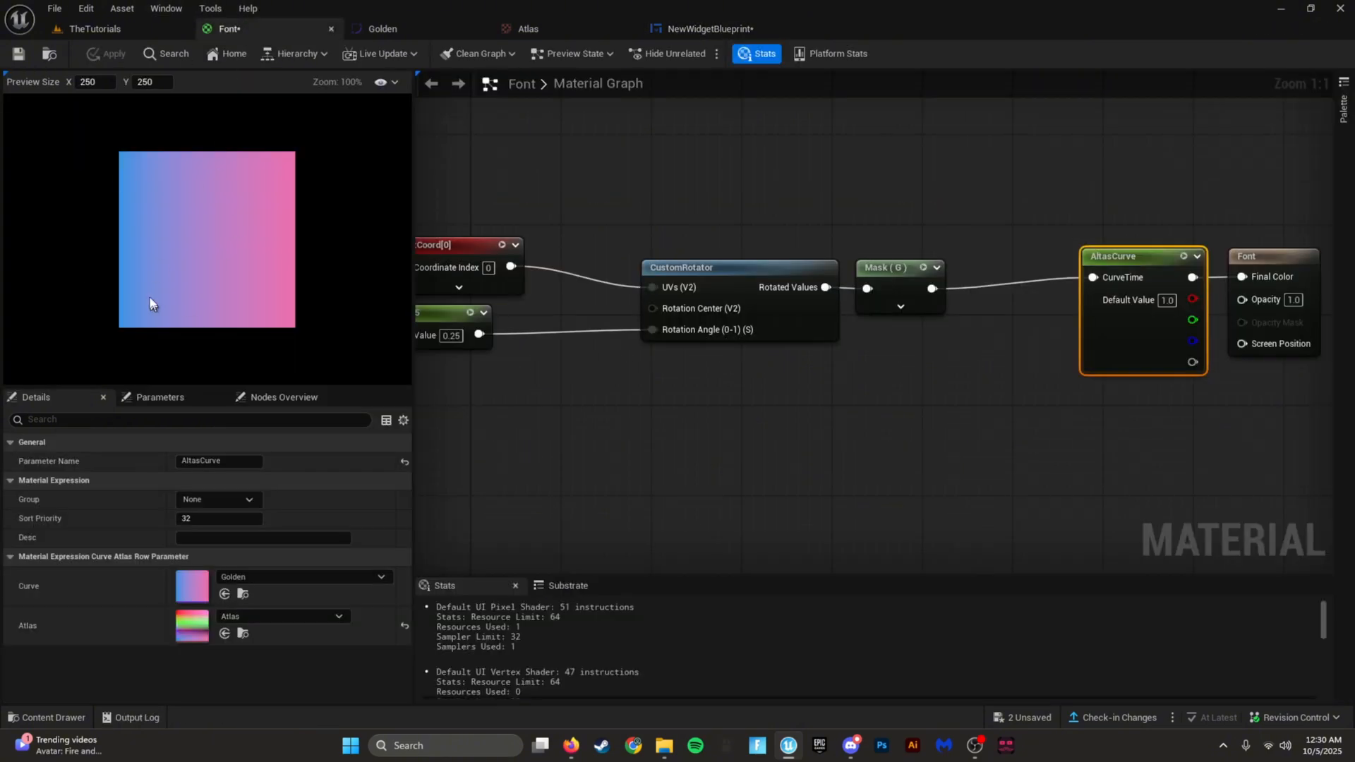
{"action": "right_click_drag", "start_coordinate": [984, 395], "coordinate": [673, 432]}
{"action": "left_click", "coordinate": [961, 291]}
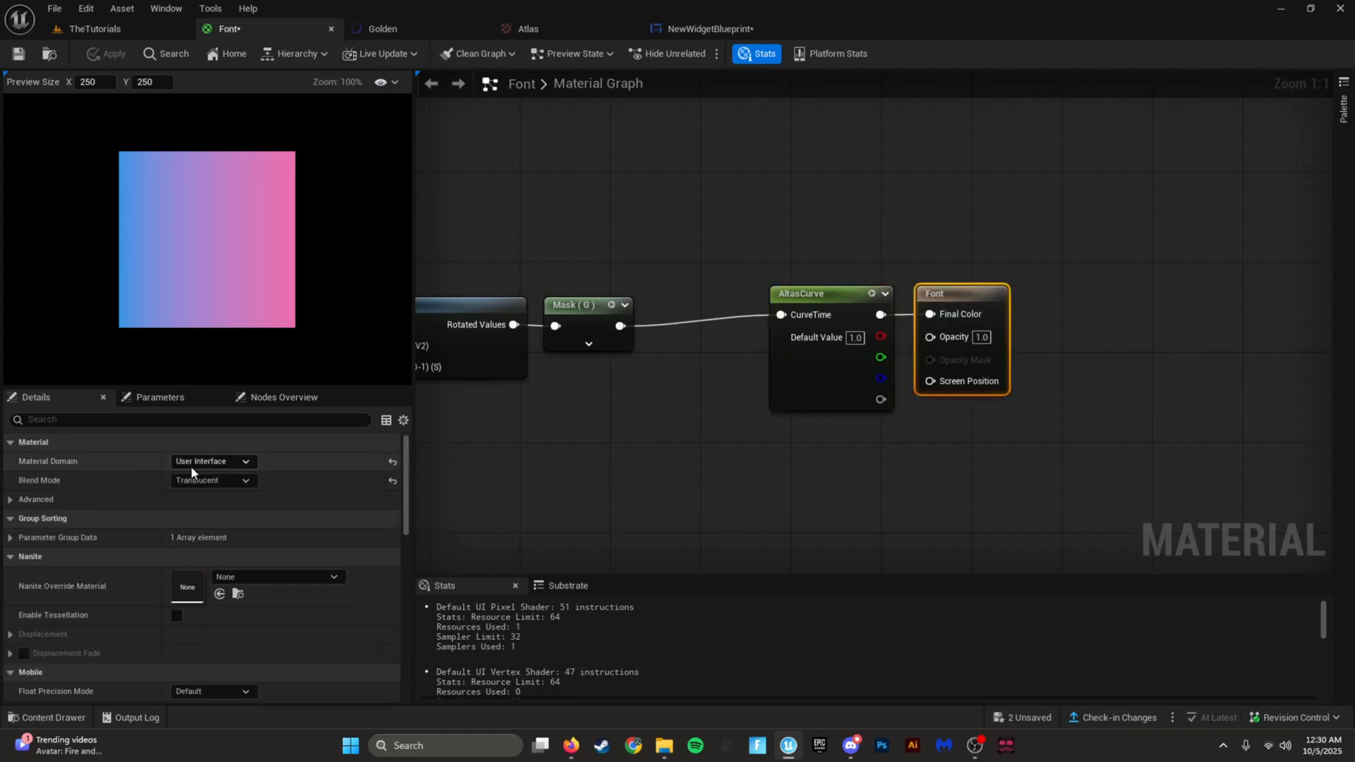
{"action": "left_click", "coordinate": [88, 28]}
Step: Set the welcome text's font size to 120 in NewWidgetBlueprint and enlarge its text block to about 1422 x 157
{"action": "left_click", "coordinate": [709, 28]}
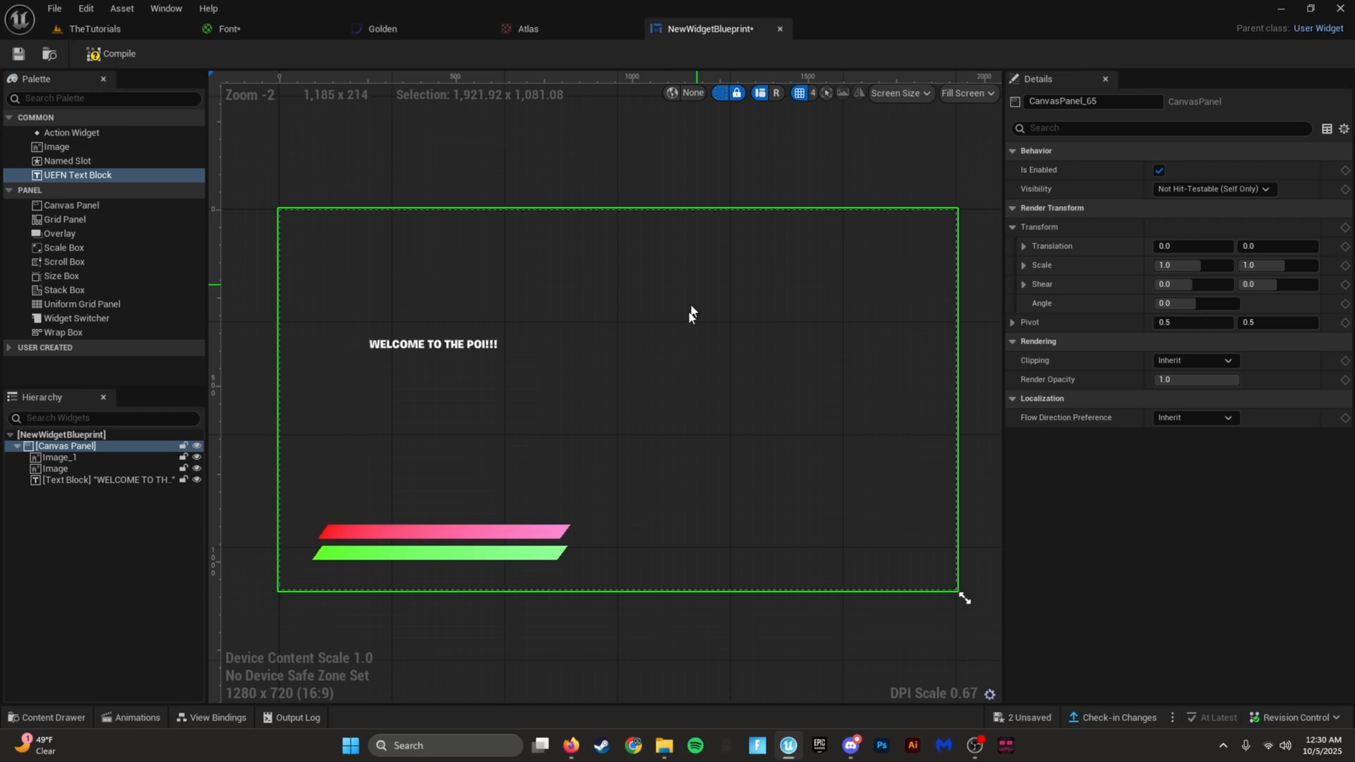
{"action": "left_click", "coordinate": [440, 345]}
{"action": "scroll", "coordinate": [1226, 360], "scroll_direction": "down", "scroll_amount": 1}
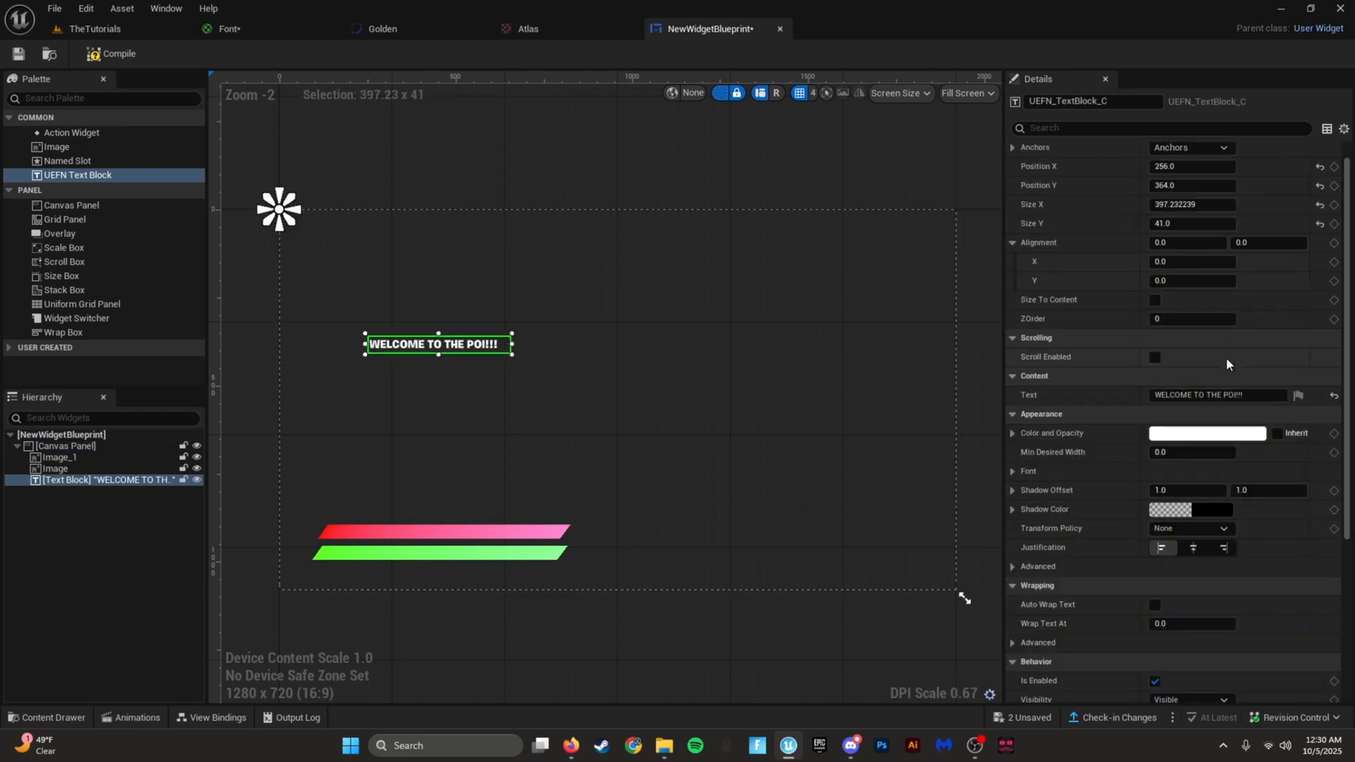
{"action": "scroll", "coordinate": [1226, 357], "scroll_direction": "down", "scroll_amount": 5}
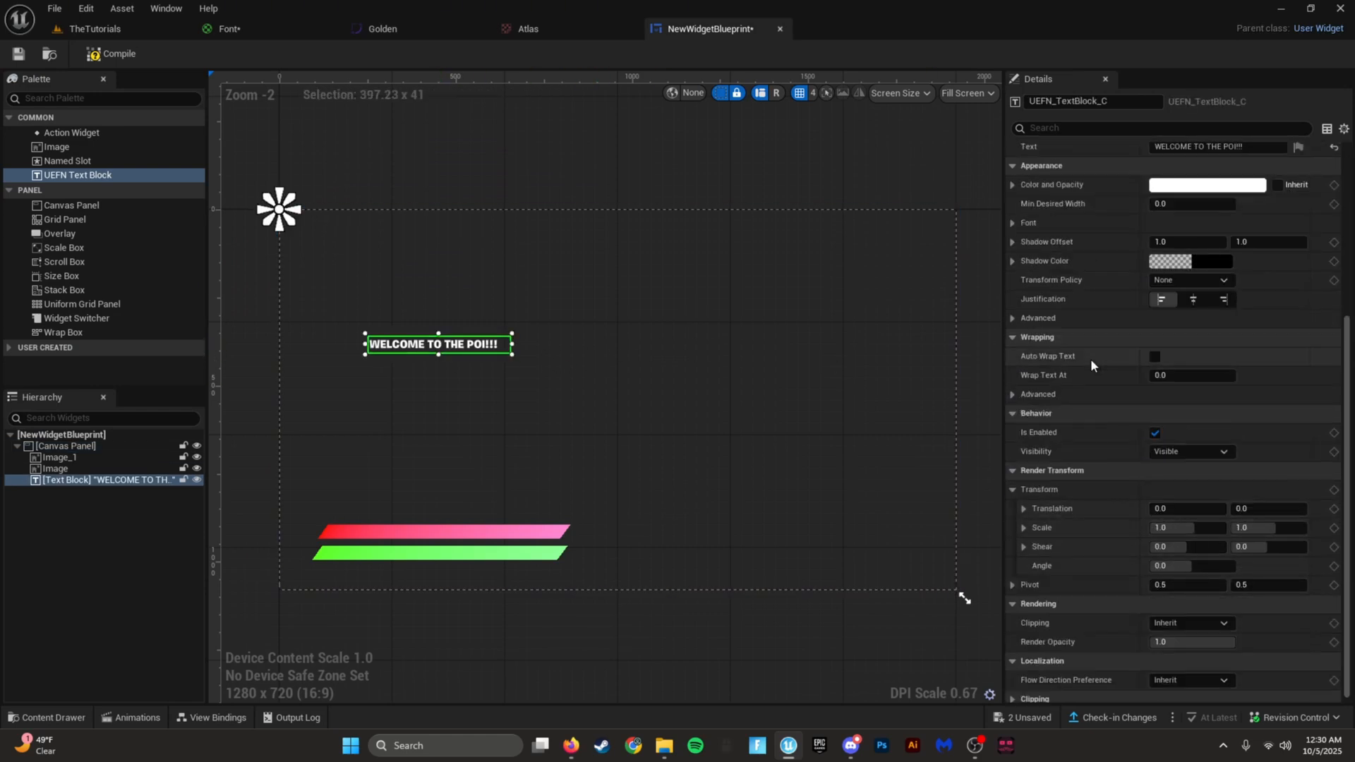
{"action": "scroll", "coordinate": [1091, 361], "scroll_direction": "up", "scroll_amount": 1}
{"action": "left_click", "coordinate": [1012, 291]}
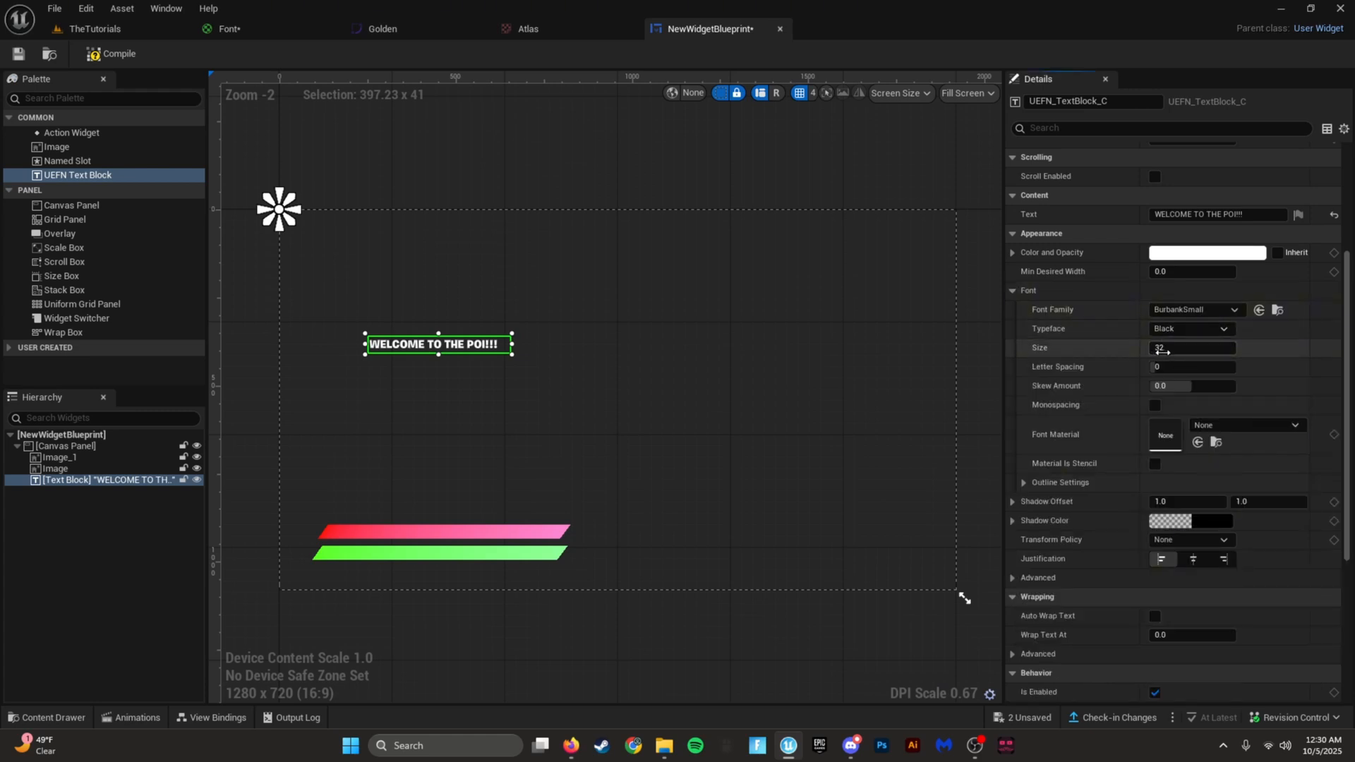
{"action": "left_click_drag", "start_coordinate": [1164, 348], "coordinate": [1174, 348]}
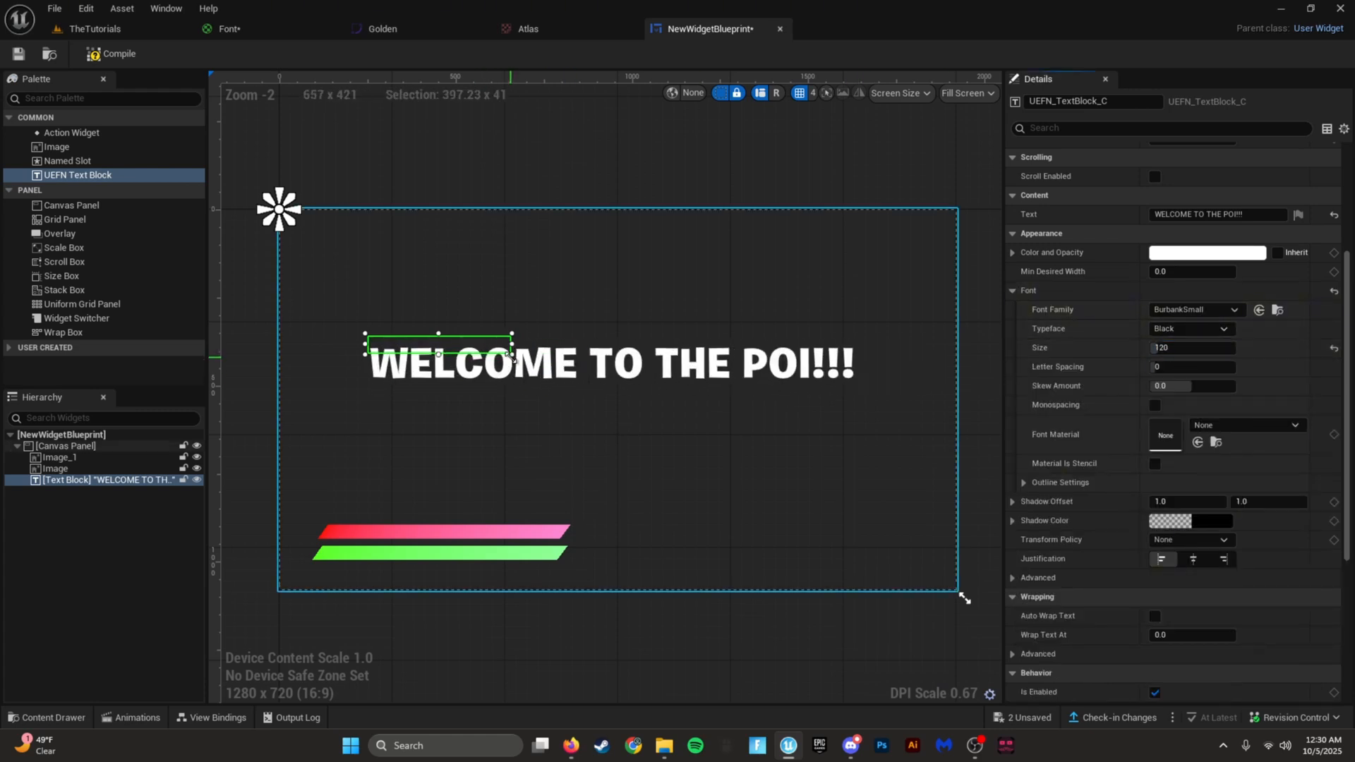
{"action": "left_click_drag", "start_coordinate": [510, 353], "coordinate": [872, 395]}
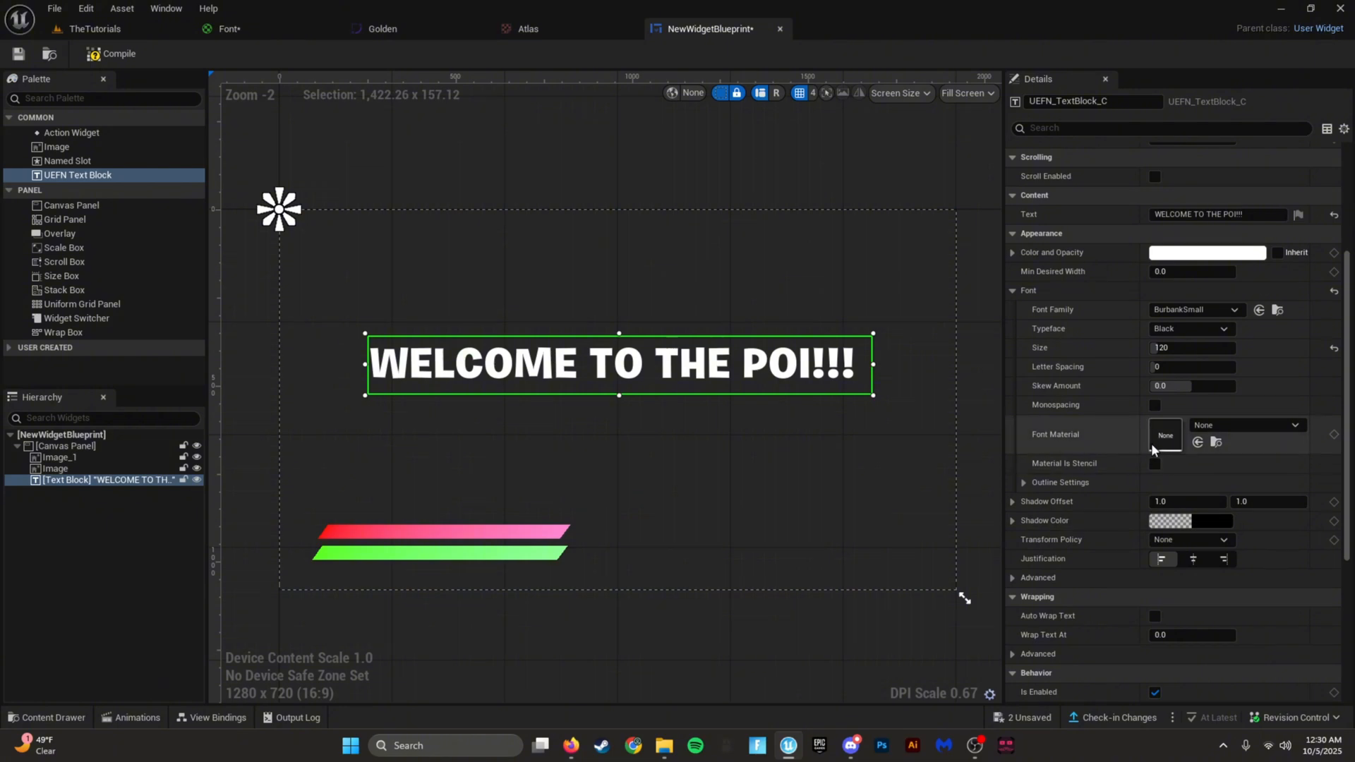
Step: Assign the Font material as the welcome text's font material and move the text block higher on the canvas
{"action": "left_click", "coordinate": [1217, 426]}
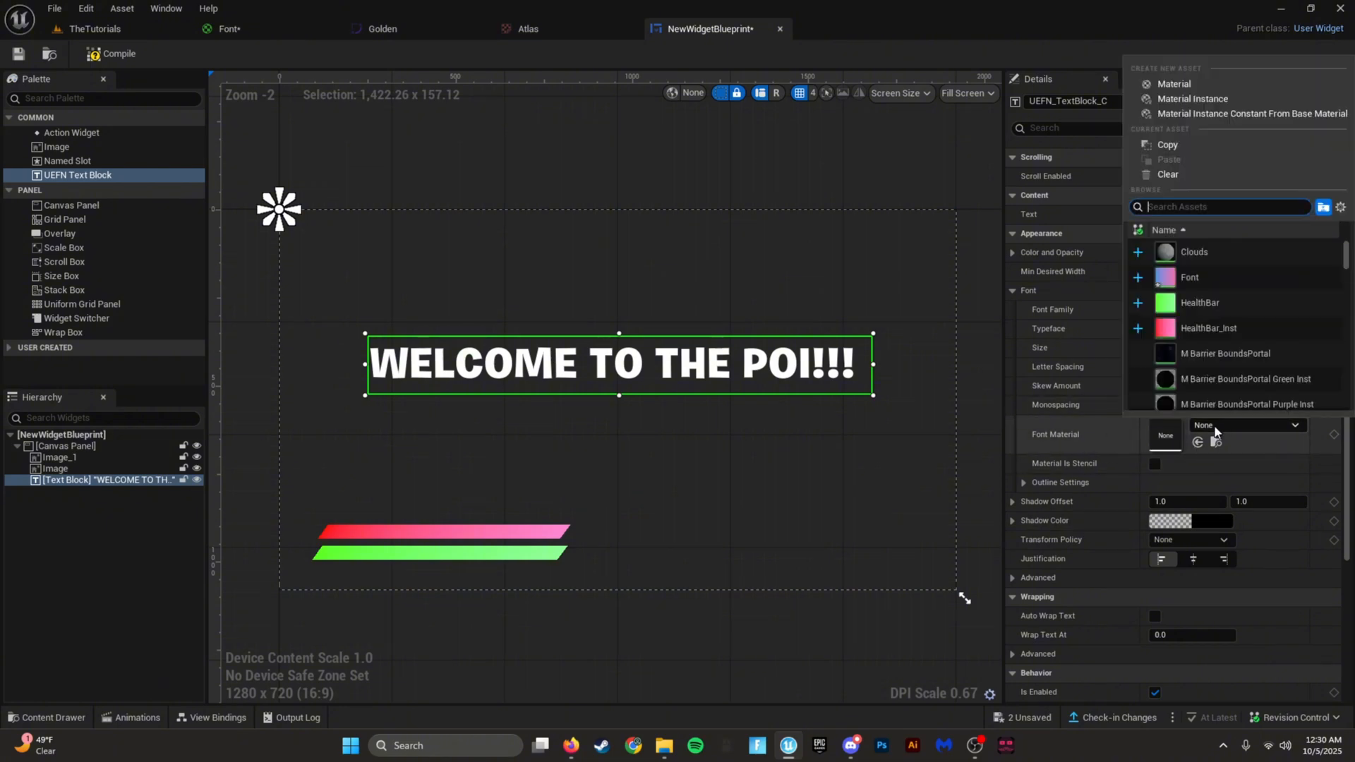
{"action": "left_click", "coordinate": [1200, 278]}
{"action": "left_click_drag", "start_coordinate": [680, 374], "coordinate": [673, 319]}
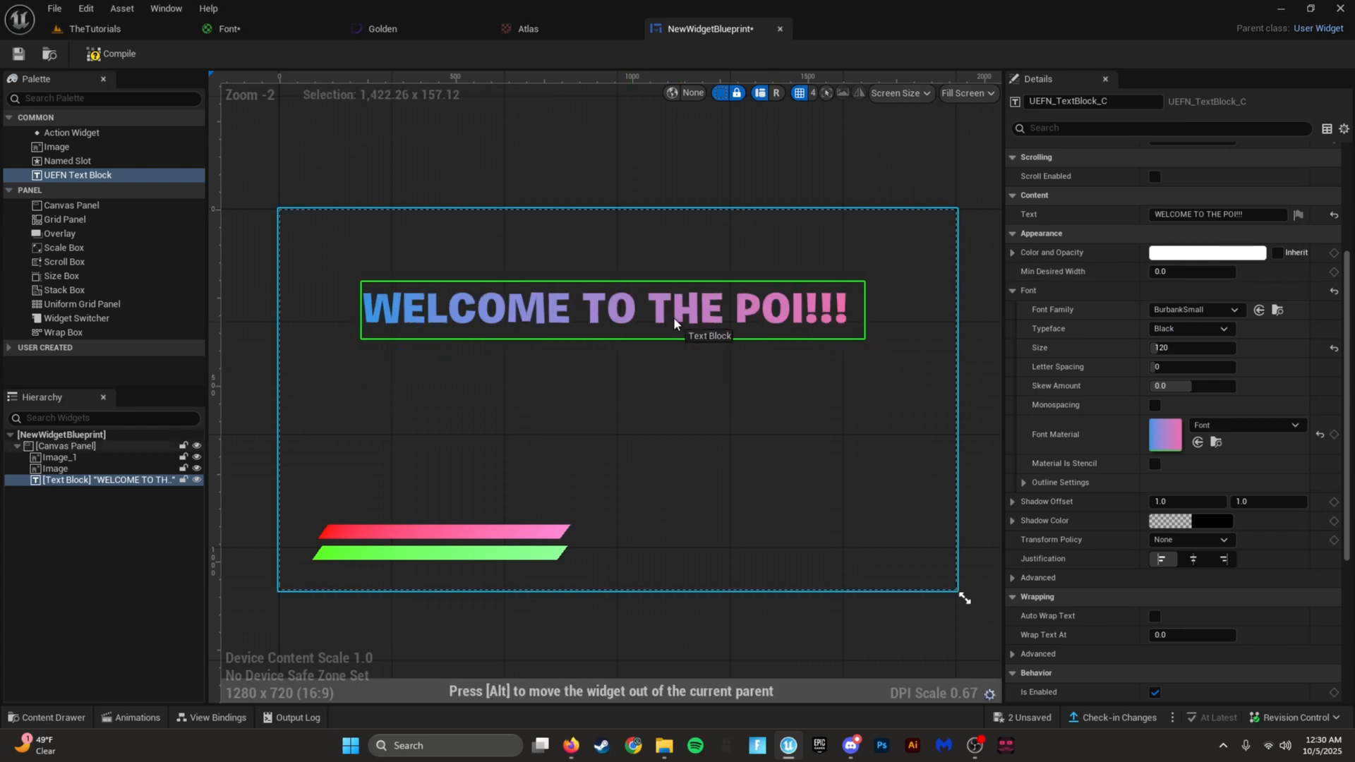
Step: Set the constant feeding CustomRotator's rotation angle to 0.5 in the Font material and apply the change
{"action": "left_click", "coordinate": [245, 28]}
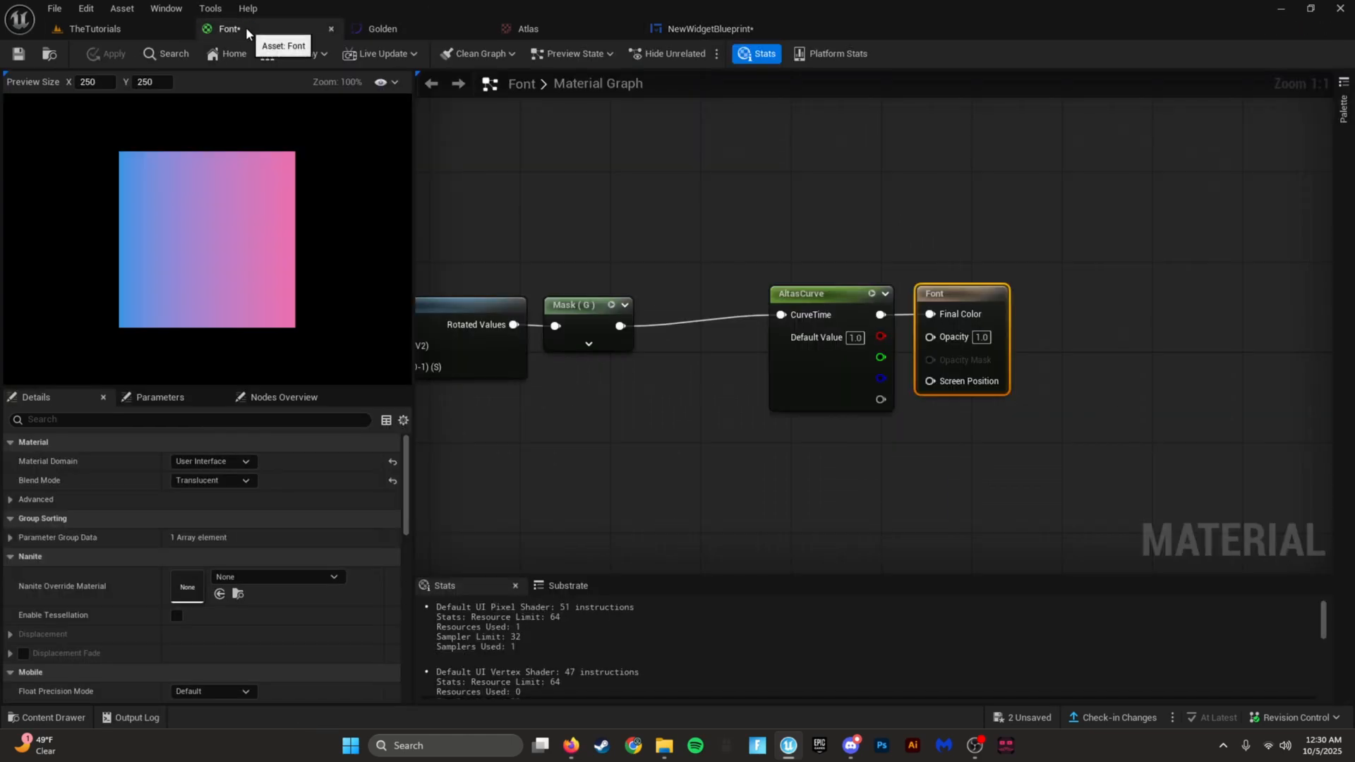
{"action": "right_click_drag", "start_coordinate": [671, 515], "coordinate": [998, 490]}
{"action": "right_click_drag", "start_coordinate": [575, 422], "coordinate": [790, 425]}
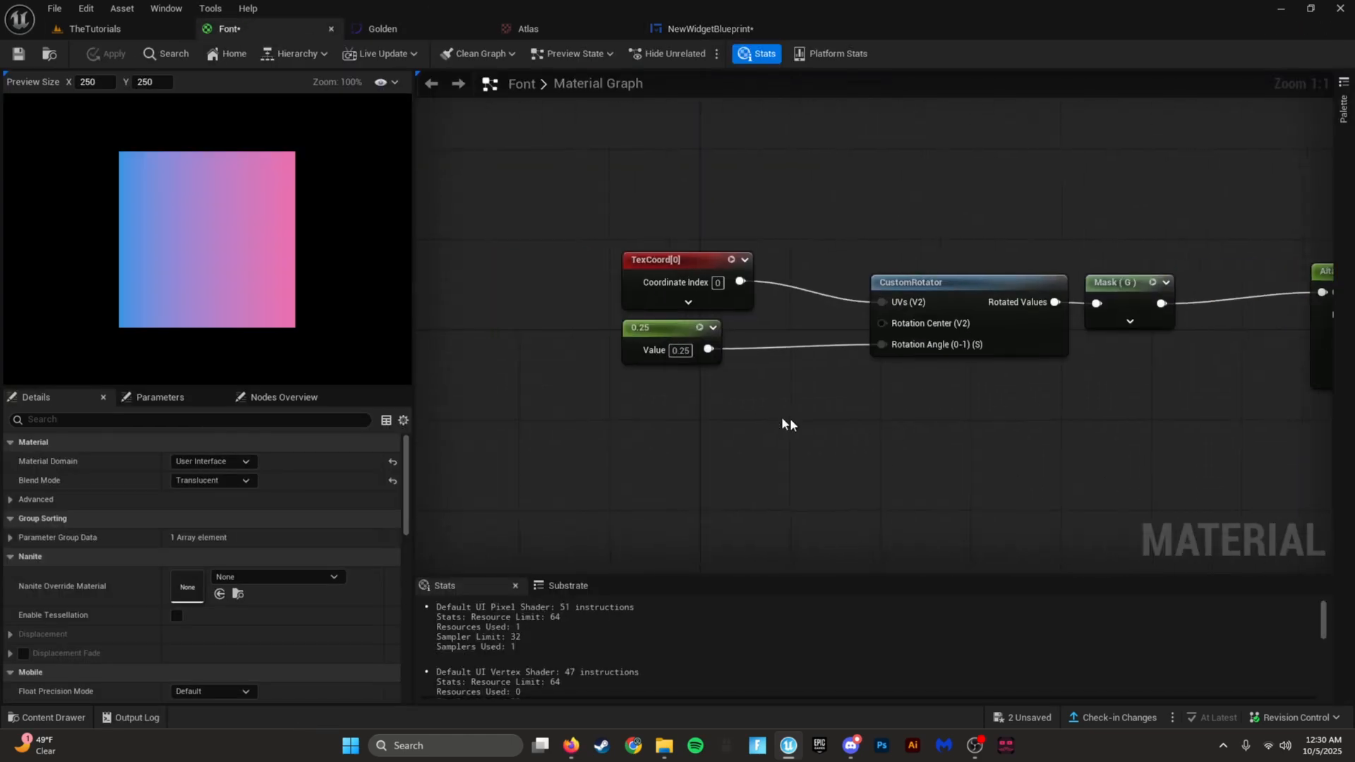
{"action": "left_click", "coordinate": [683, 350]}
{"action": "type", "text": ".5"}
{"action": "key", "text": "Return"}
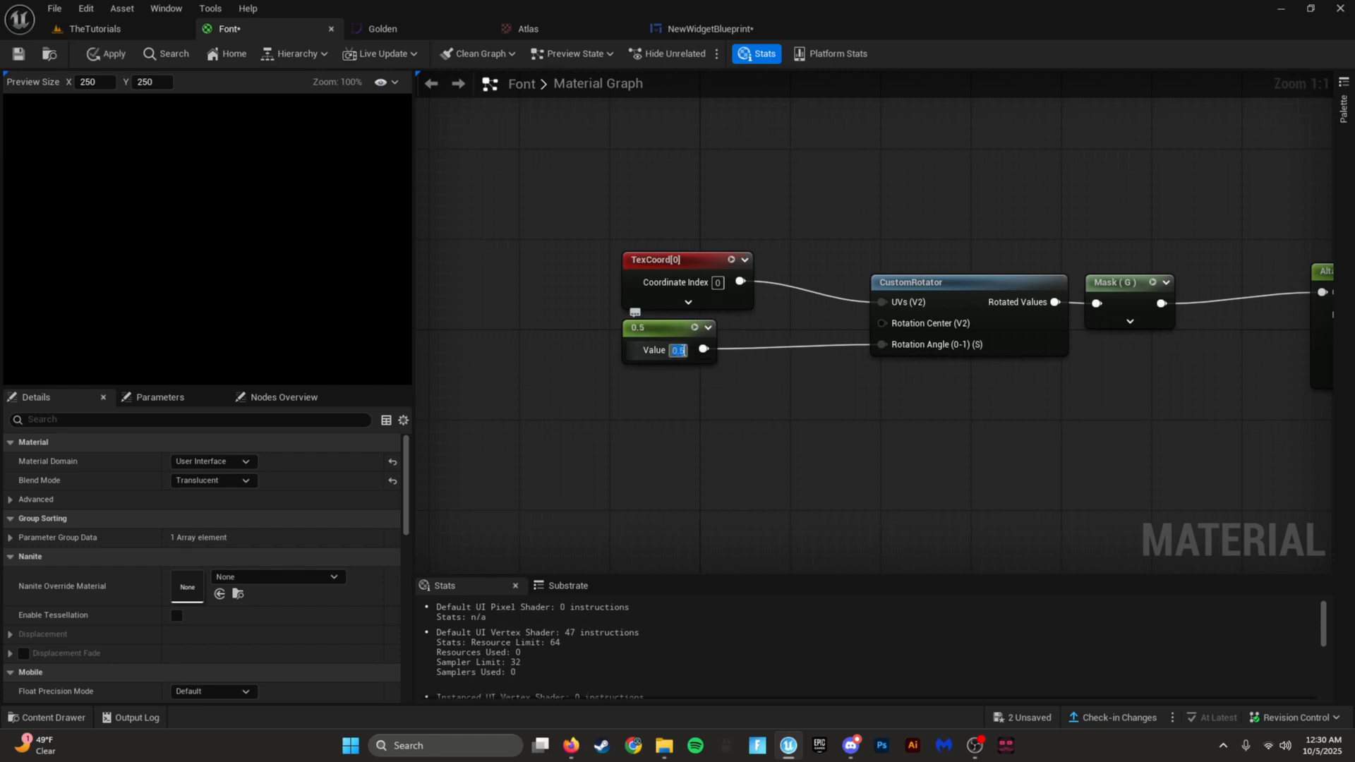
{"action": "left_click", "coordinate": [82, 55]}
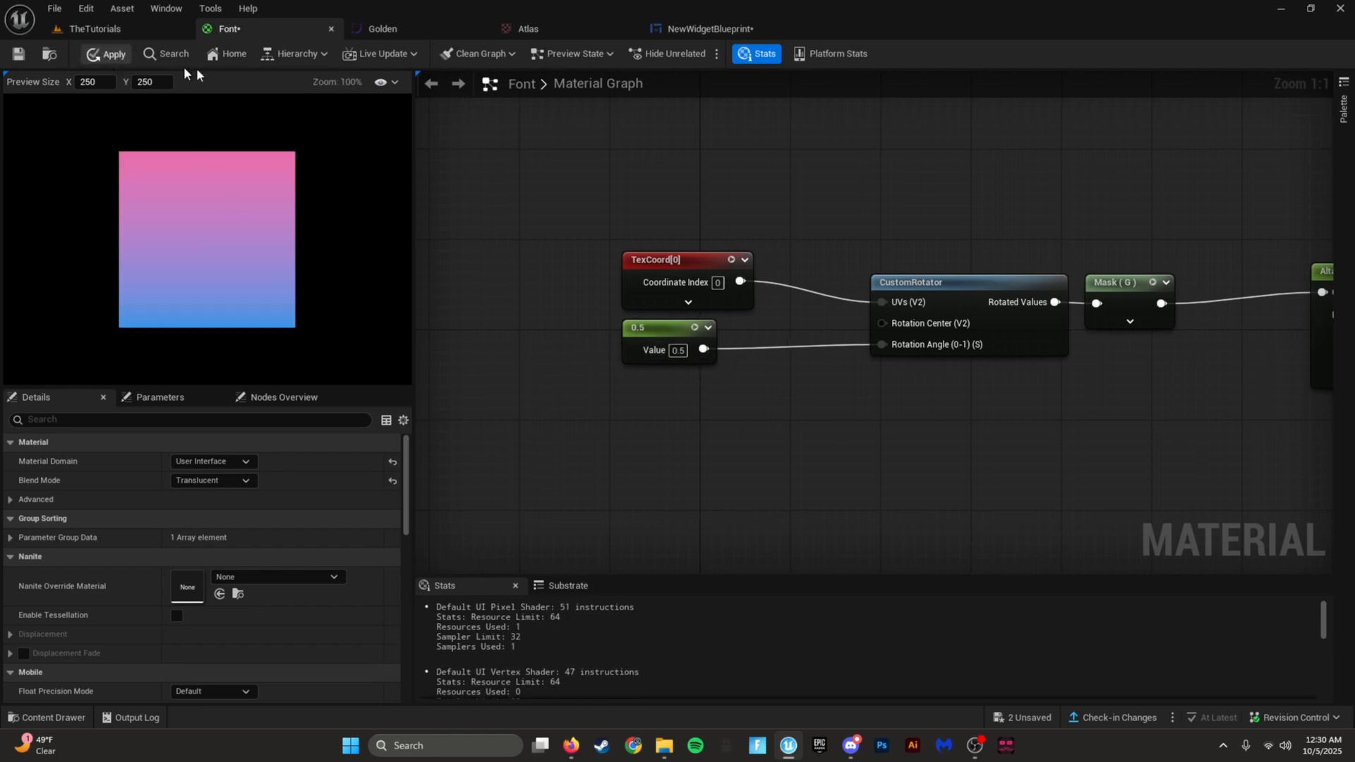
Step: Heighten the outlined text block in NewWidgetBlueprint to about 230, enable Size To Content, and move it to about 244, 164
{"action": "left_click", "coordinate": [691, 32]}
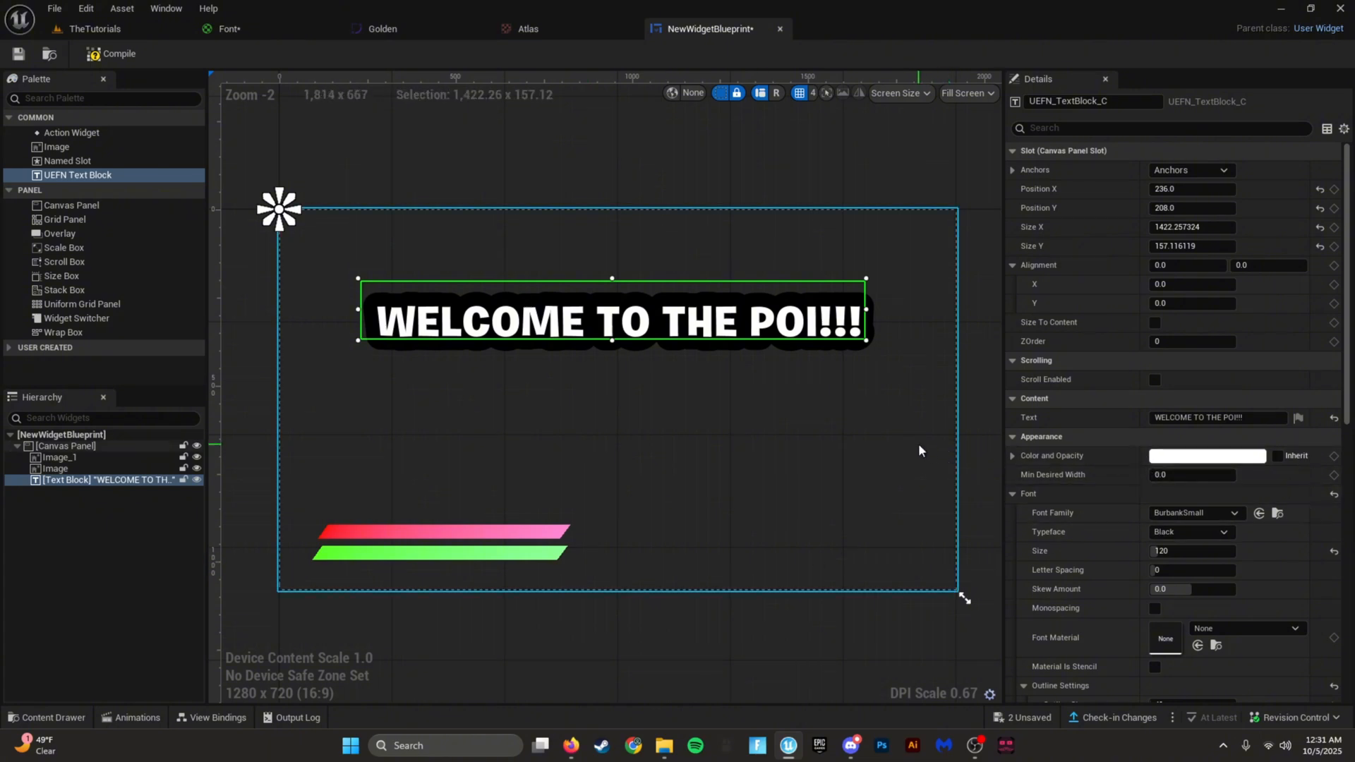
{"action": "left_click_drag", "start_coordinate": [612, 341], "coordinate": [608, 366]}
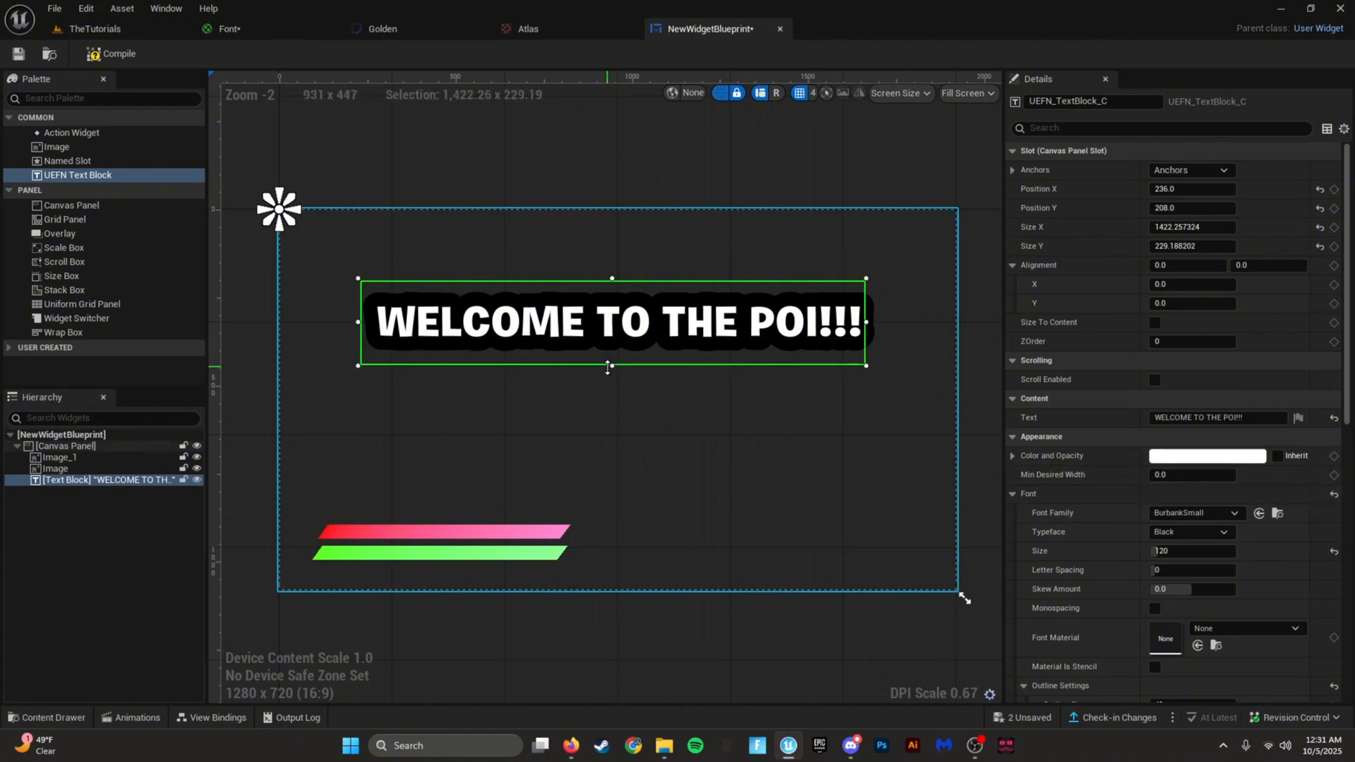
{"action": "left_click", "coordinate": [1156, 322]}
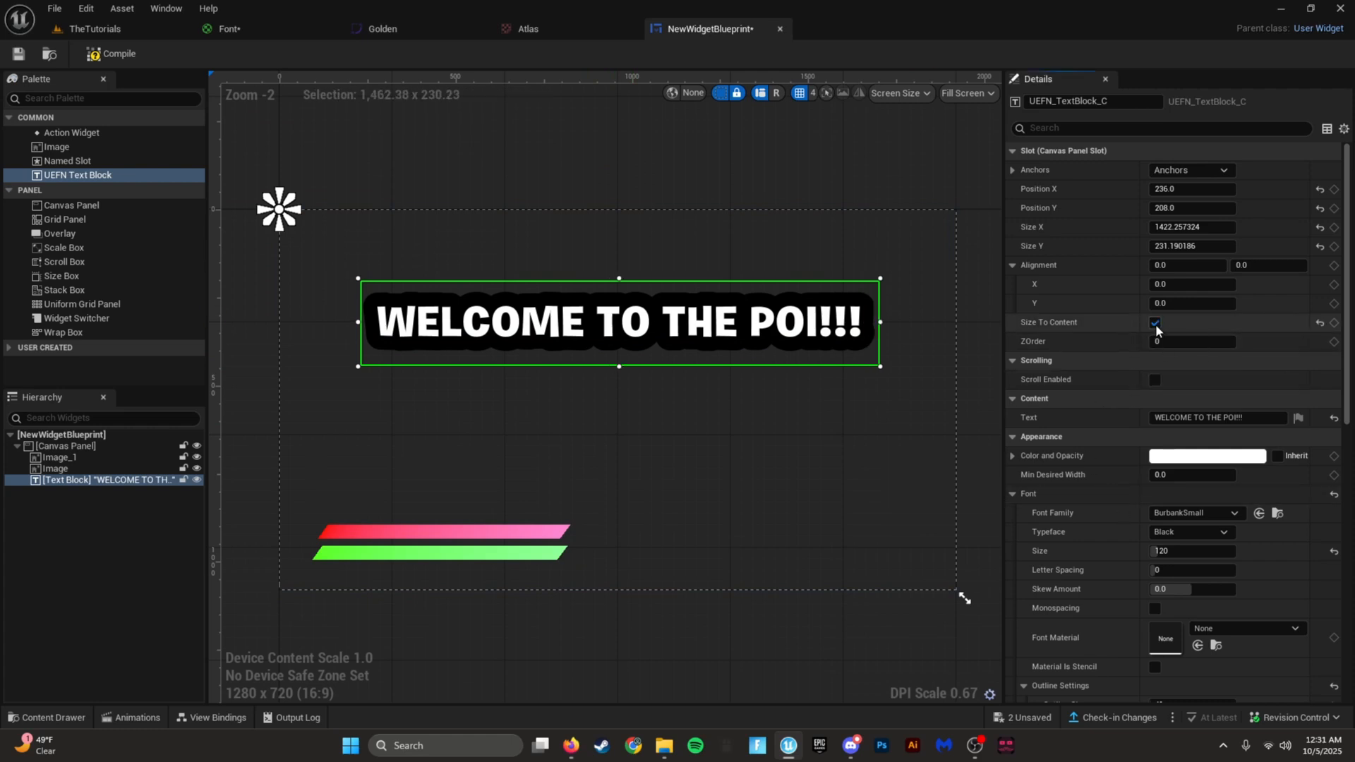
{"action": "left_click", "coordinate": [744, 430]}
{"action": "left_click_drag", "start_coordinate": [638, 332], "coordinate": [643, 318]}
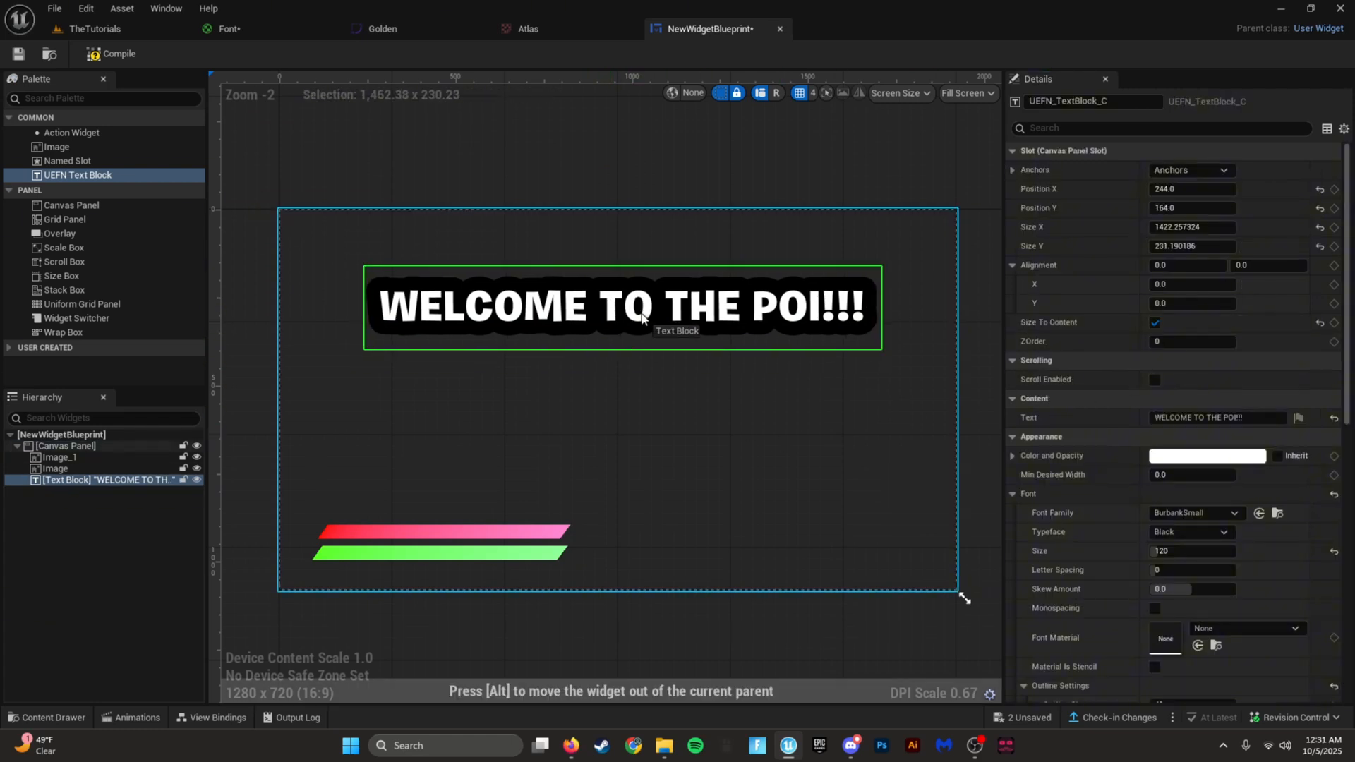
Step: Assign the Font material as the welcome text's outline material and shift the text block slightly left on the canvas
{"action": "scroll", "coordinate": [1081, 472], "scroll_direction": "down", "scroll_amount": 4}
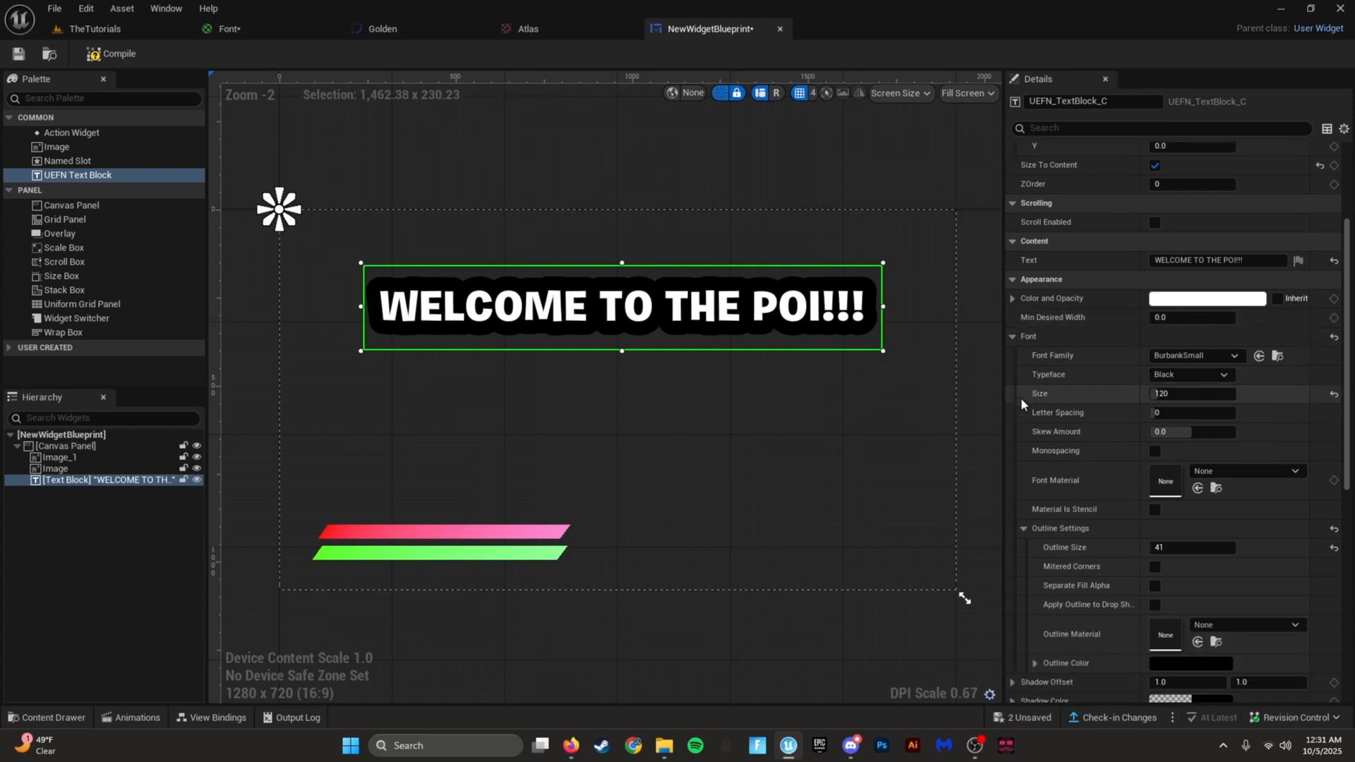
{"action": "scroll", "coordinate": [1017, 396], "scroll_direction": "down", "scroll_amount": 3}
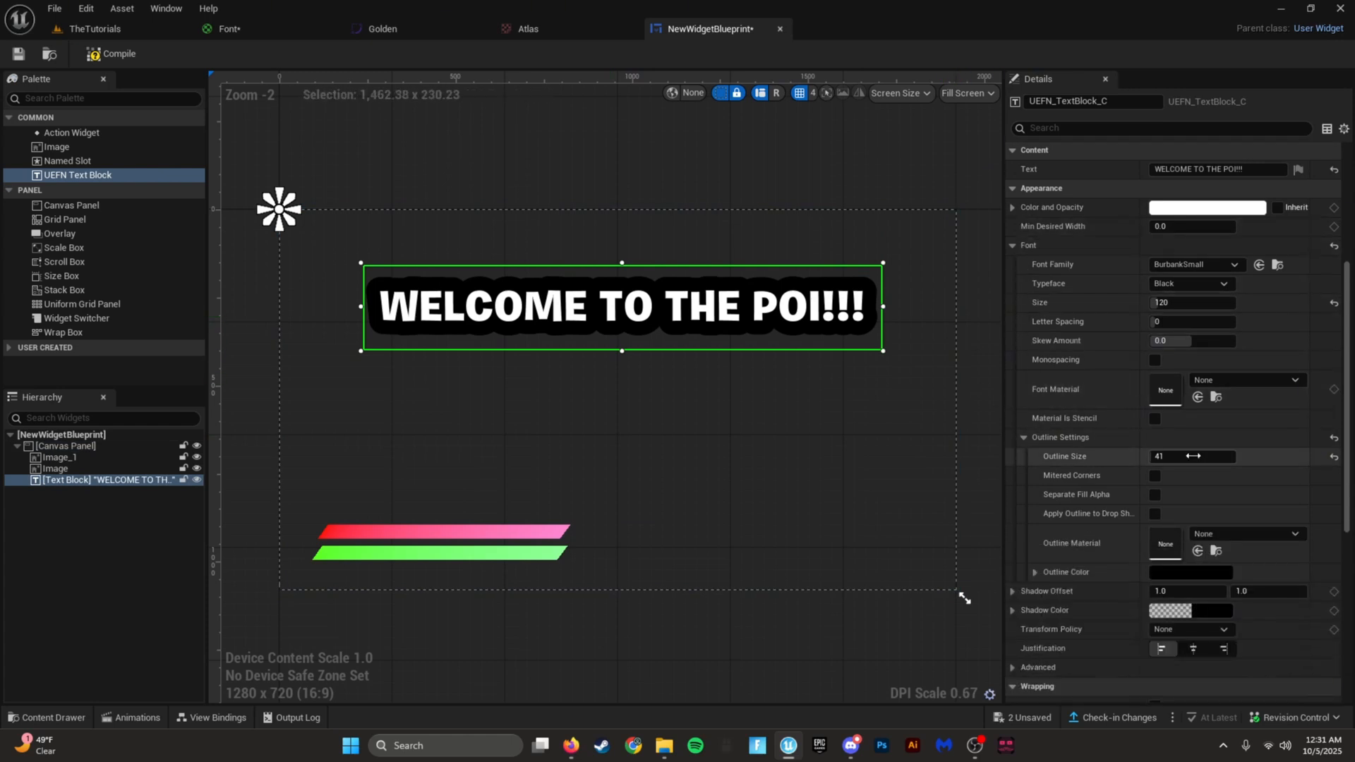
{"action": "mouse_move", "coordinate": [1192, 456]}
{"action": "left_mouse_down"}
{"action": "mouse_move", "coordinate": [1270, 456]}
{"action": "mouse_move", "coordinate": [1188, 456]}
{"action": "left_mouse_up"}
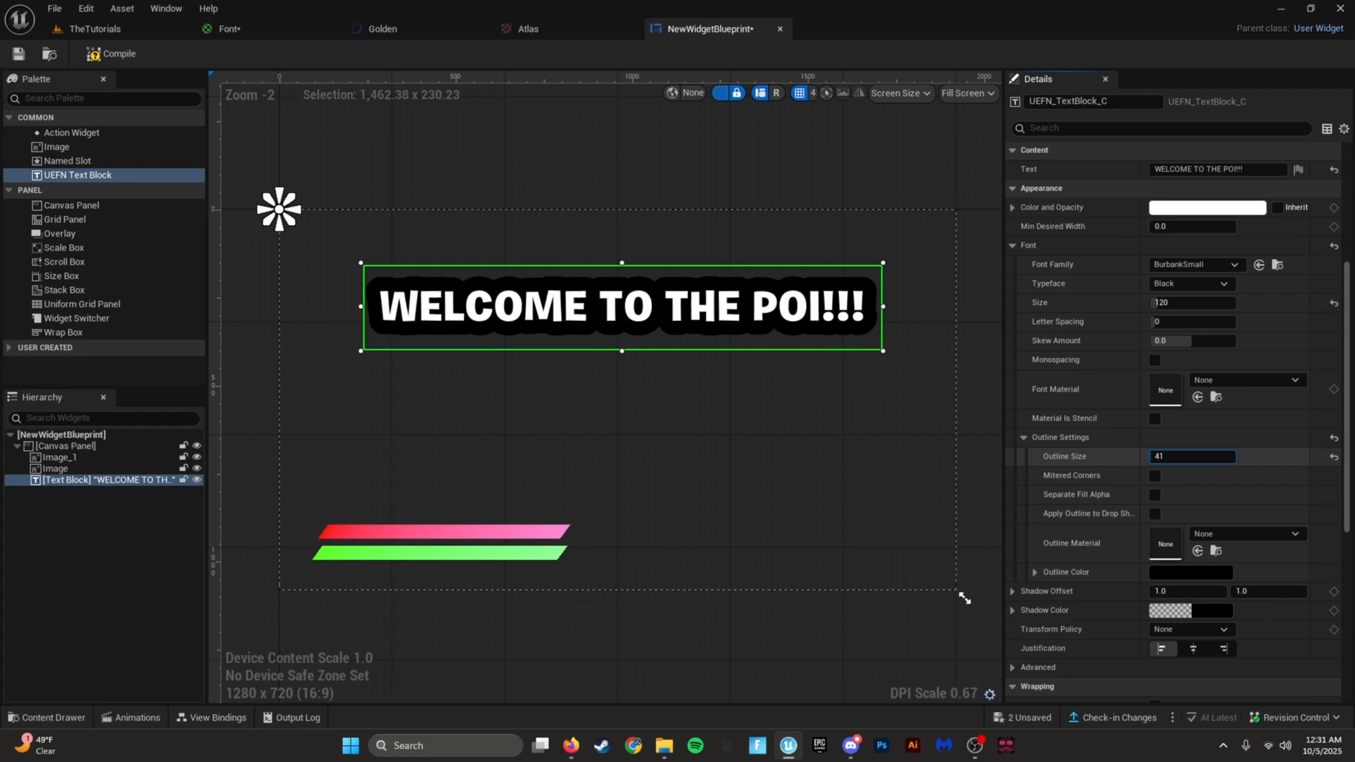
{"action": "left_click", "coordinate": [1213, 534]}
{"action": "left_click", "coordinate": [1213, 395]}
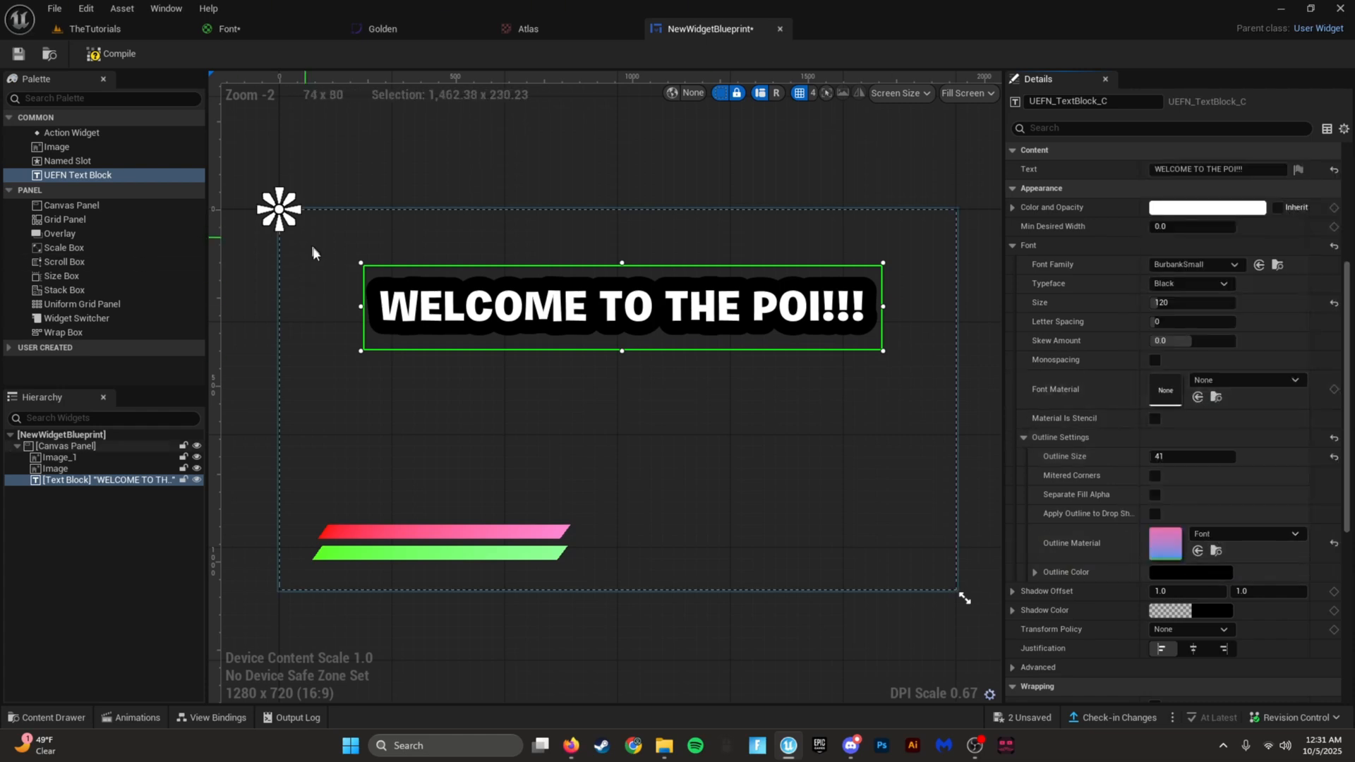
{"action": "left_click_drag", "start_coordinate": [702, 324], "coordinate": [671, 329]}
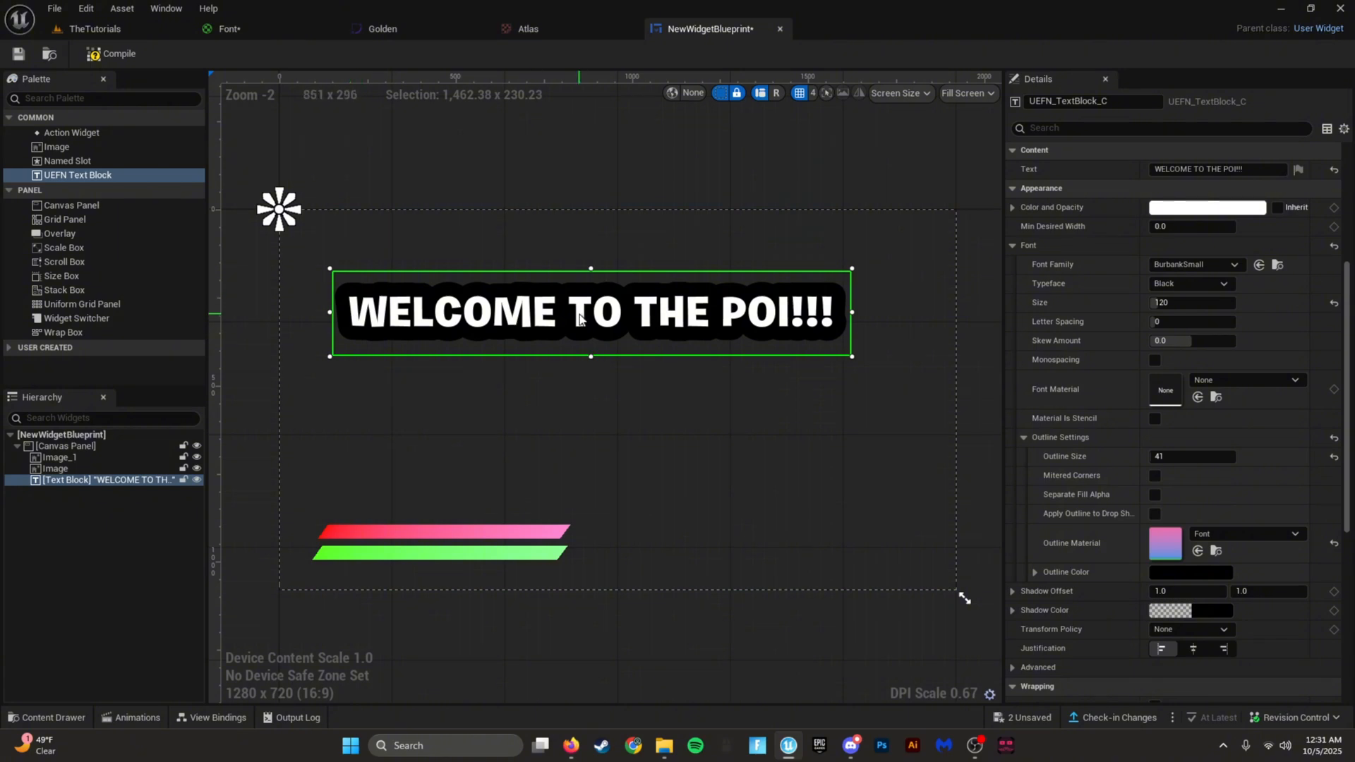
Step: Set the welcome text's outline color to white (FFFFFFFF) and nudge the text block right on the canvas
{"action": "left_click", "coordinate": [1035, 573]}
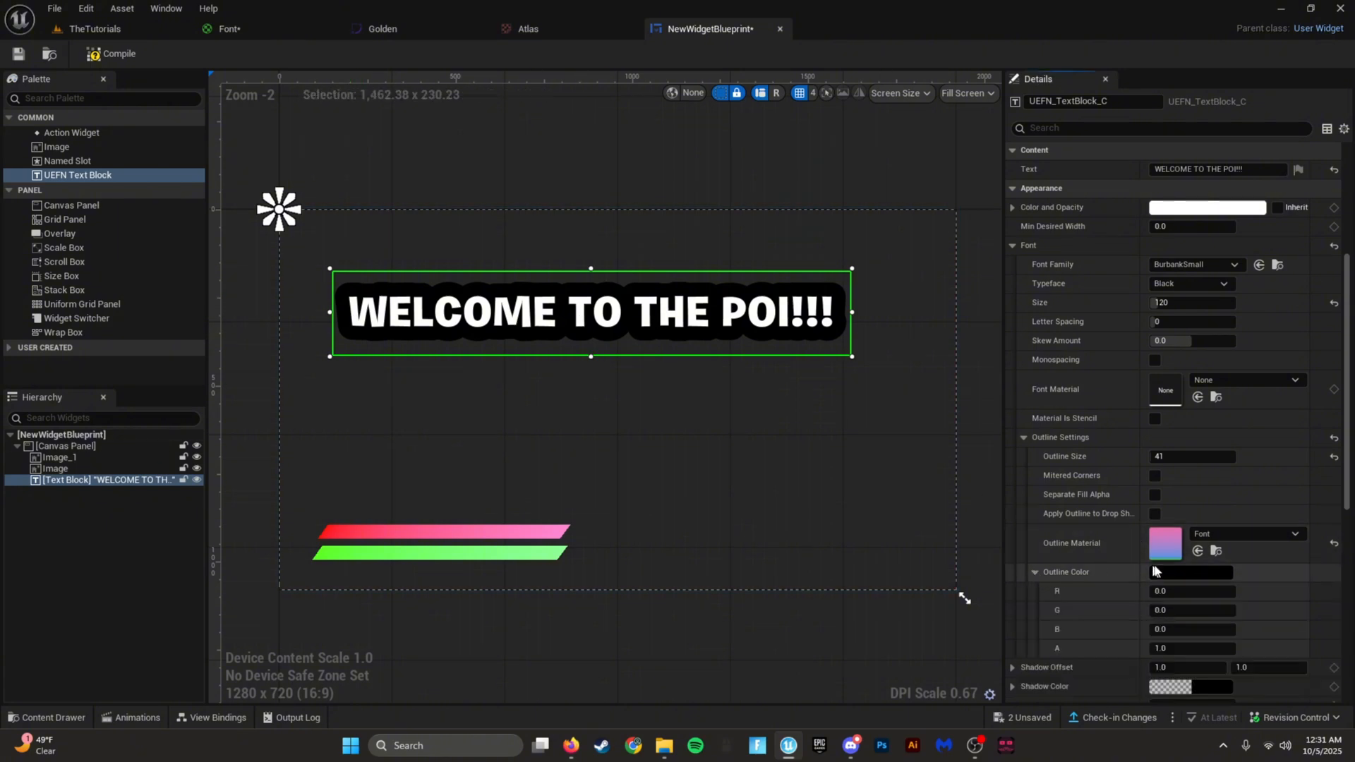
{"action": "left_click", "coordinate": [1172, 574]}
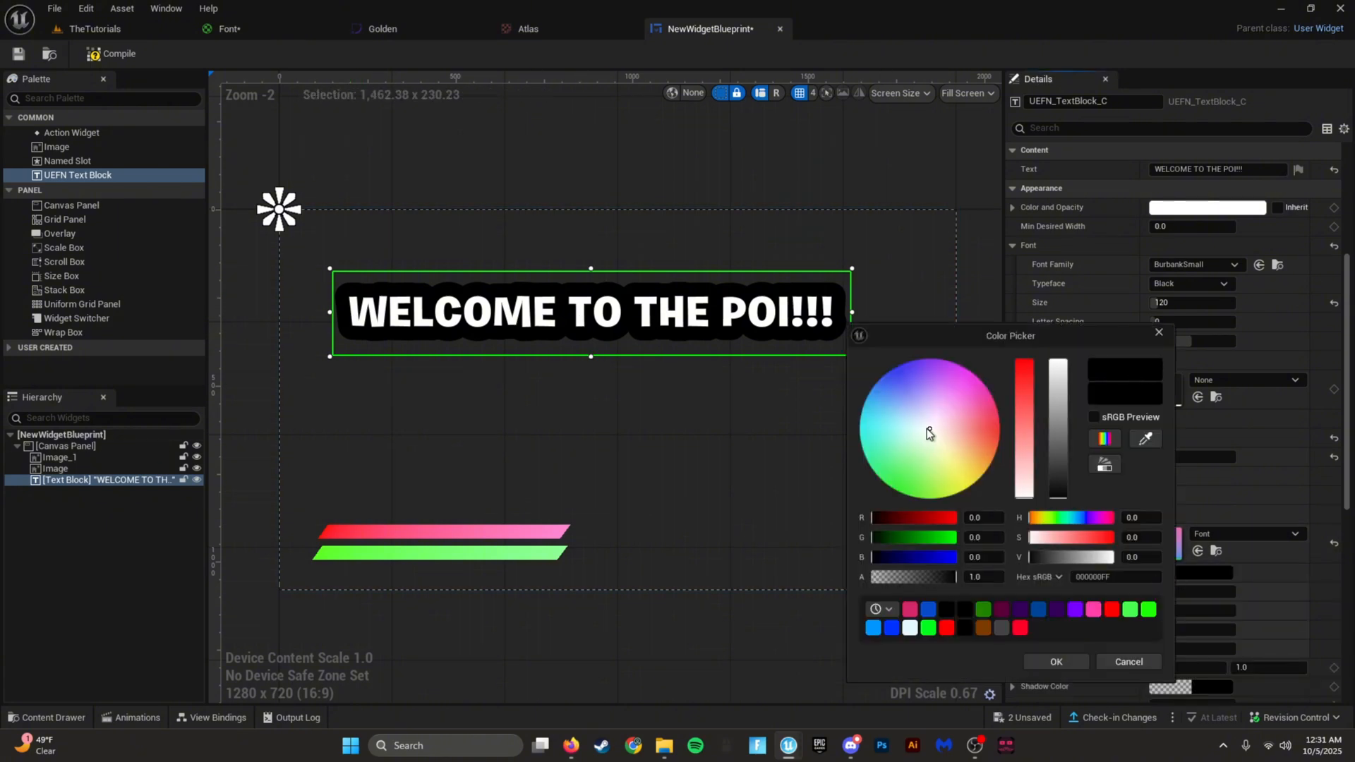
{"action": "left_click_drag", "start_coordinate": [1052, 467], "coordinate": [1070, 323]}
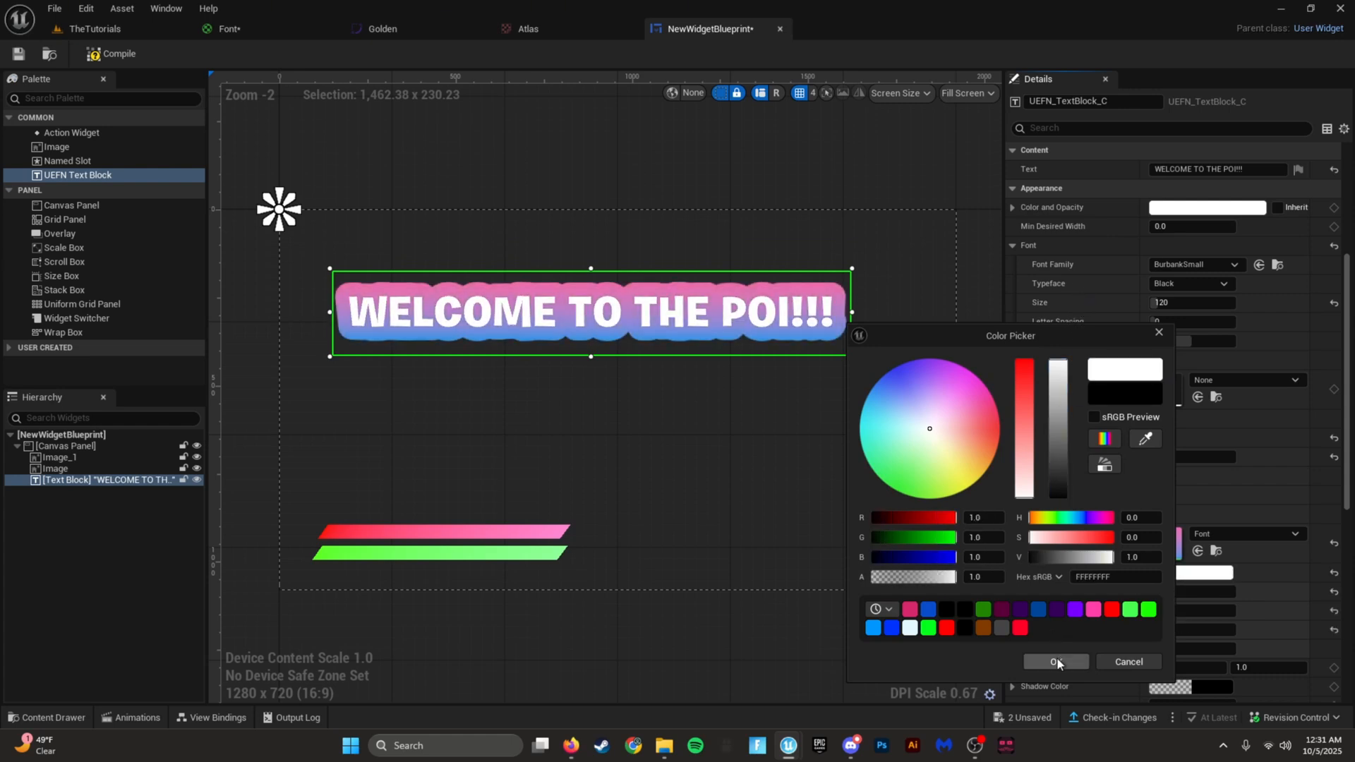
{"action": "left_click", "coordinate": [1056, 661]}
{"action": "left_click_drag", "start_coordinate": [672, 286], "coordinate": [702, 291]}
Step: Change the Golden curve's end key color to bright blue and inspect the outlined text in NewWidgetBlueprint
{"action": "left_click", "coordinate": [418, 28]}
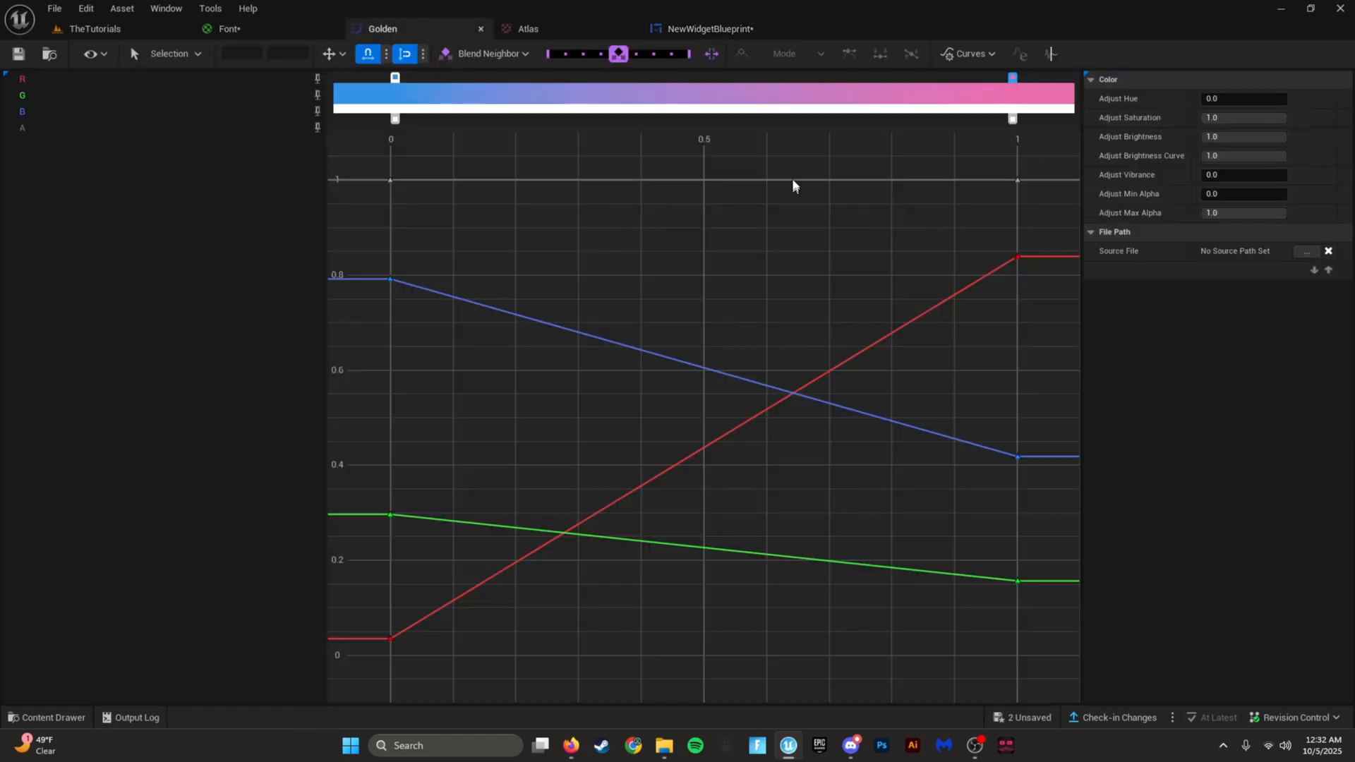
{"action": "double_click", "coordinate": [1011, 76]}
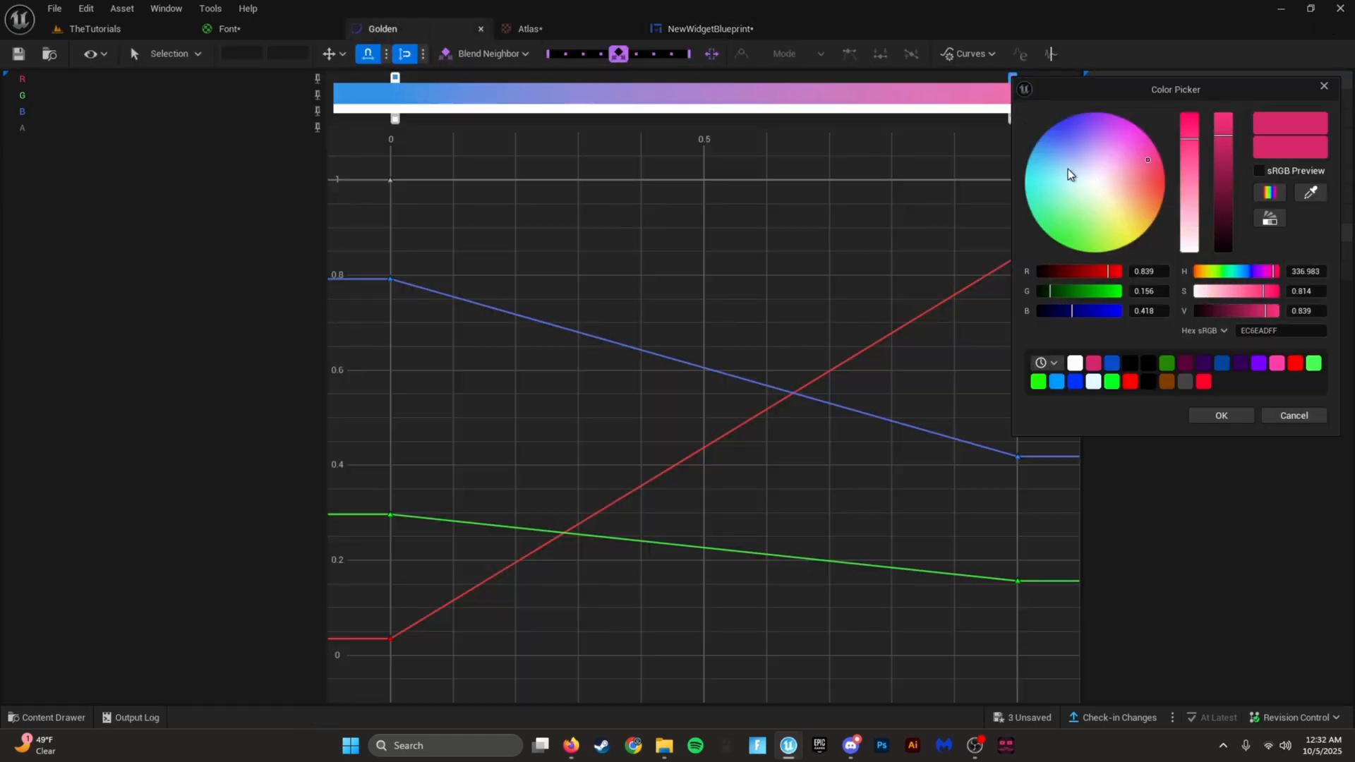
{"action": "left_click_drag", "start_coordinate": [1069, 168], "coordinate": [1046, 130]}
{"action": "left_click", "coordinate": [1220, 416]}
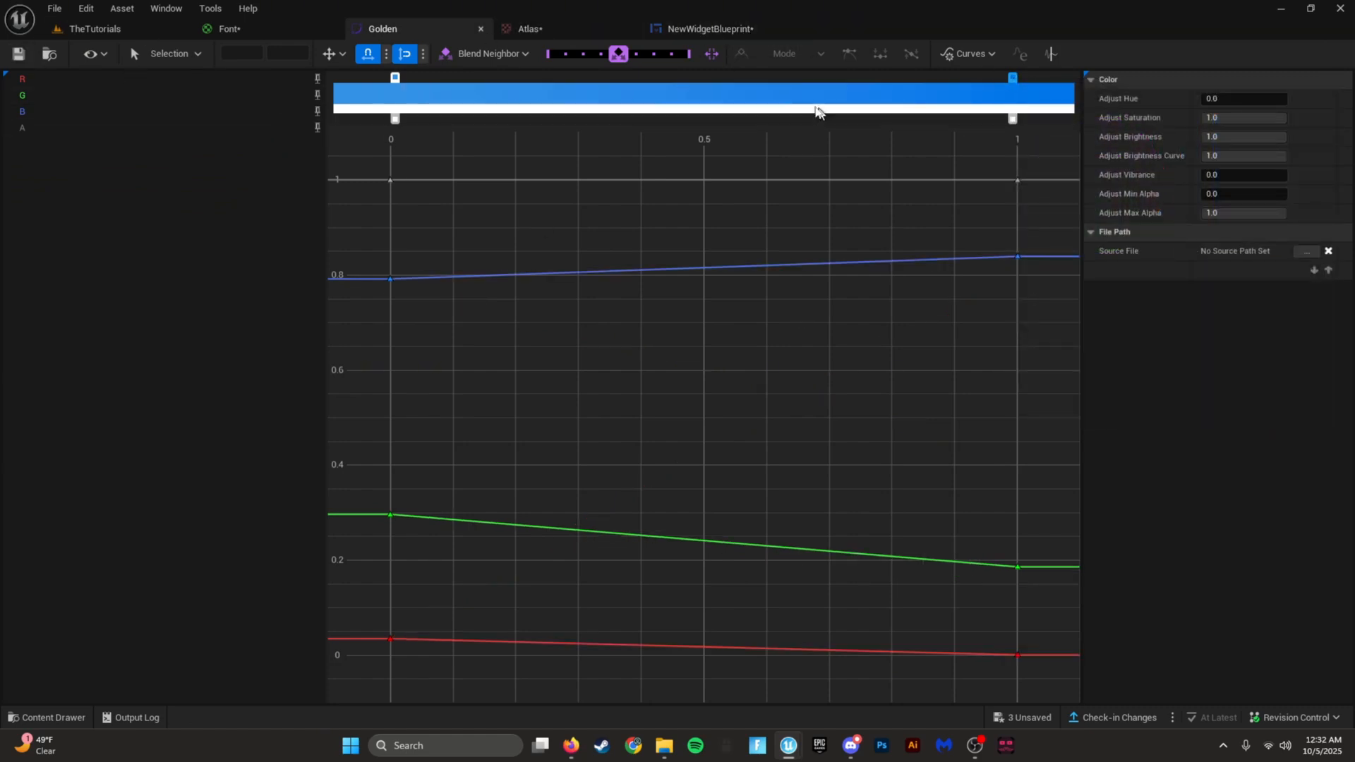
{"action": "left_click", "coordinate": [687, 21]}
{"action": "scroll", "coordinate": [473, 340], "scroll_direction": "up", "scroll_amount": 3}
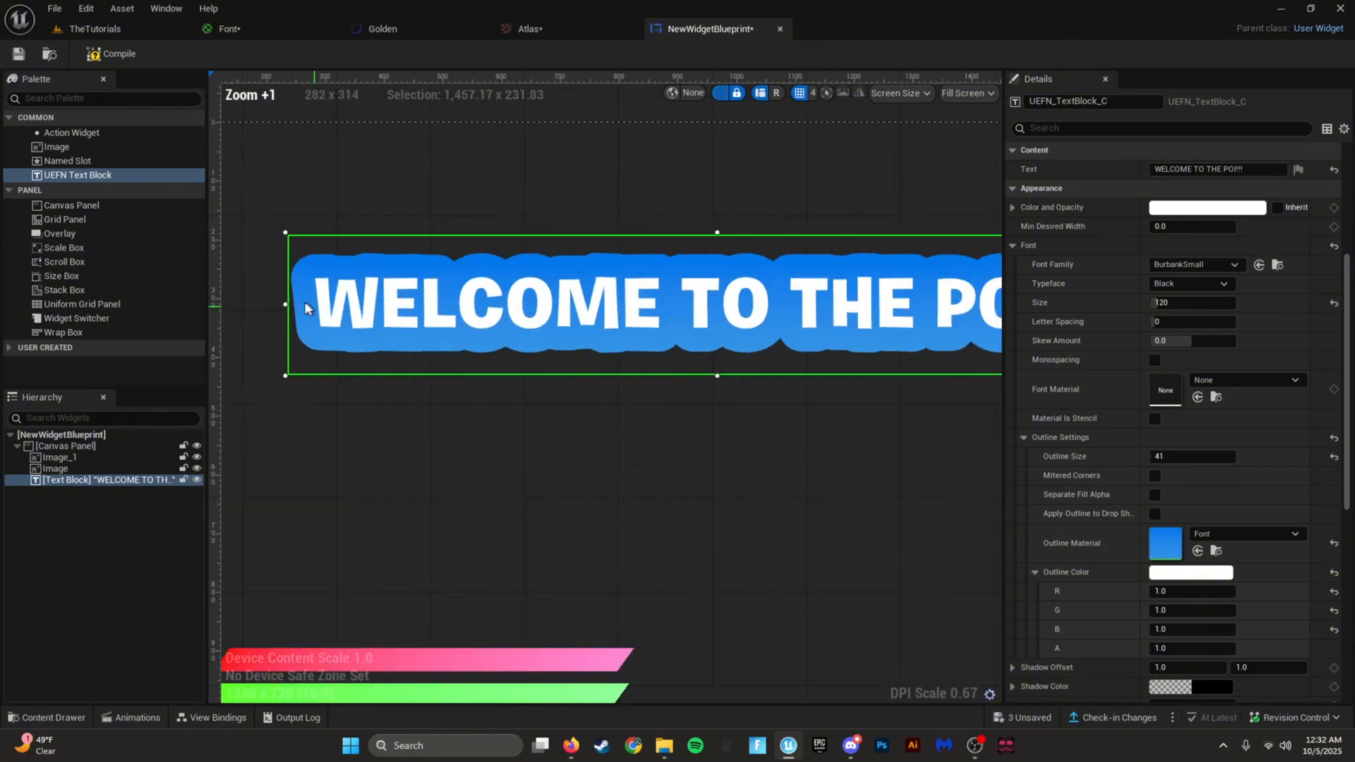
{"action": "left_click", "coordinate": [823, 400]}
{"action": "scroll", "coordinate": [655, 310], "scroll_direction": "down", "scroll_amount": 2}
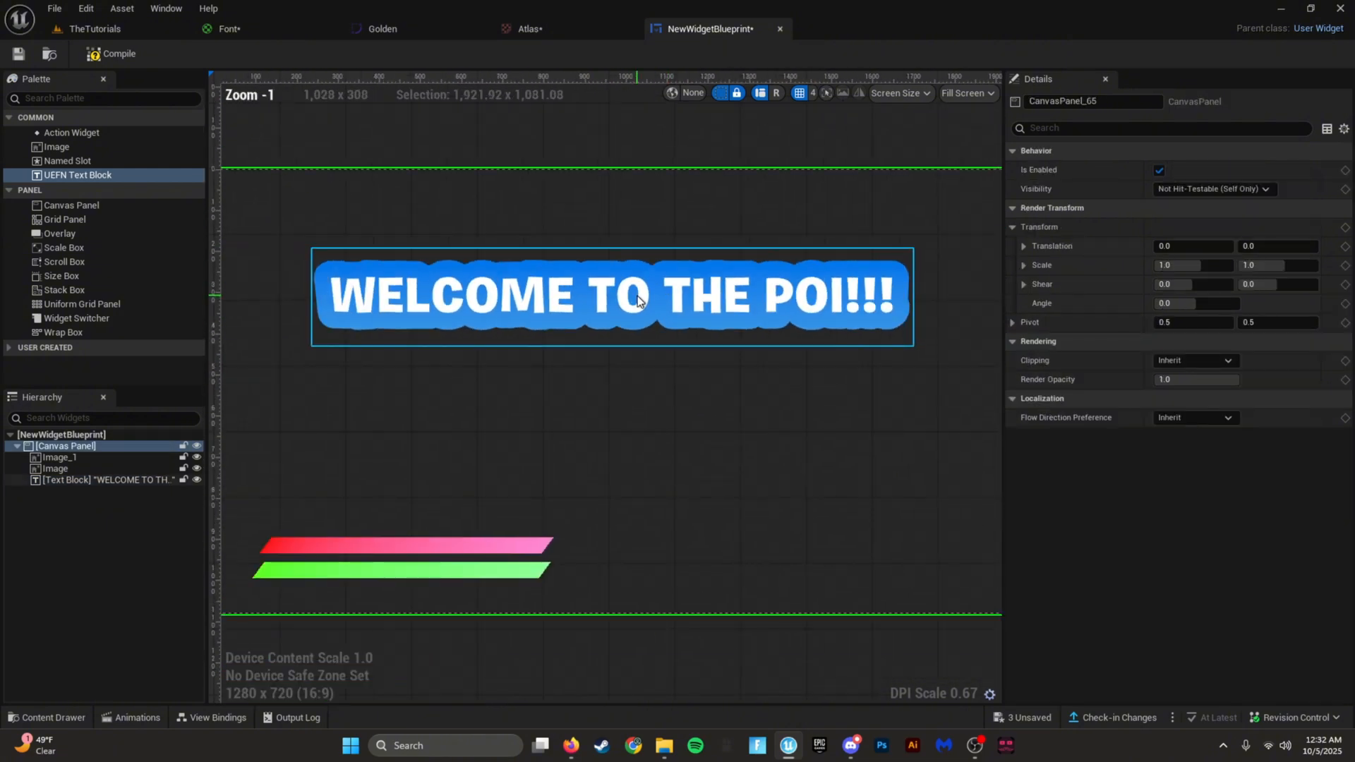
{"action": "left_click", "coordinate": [639, 297]}
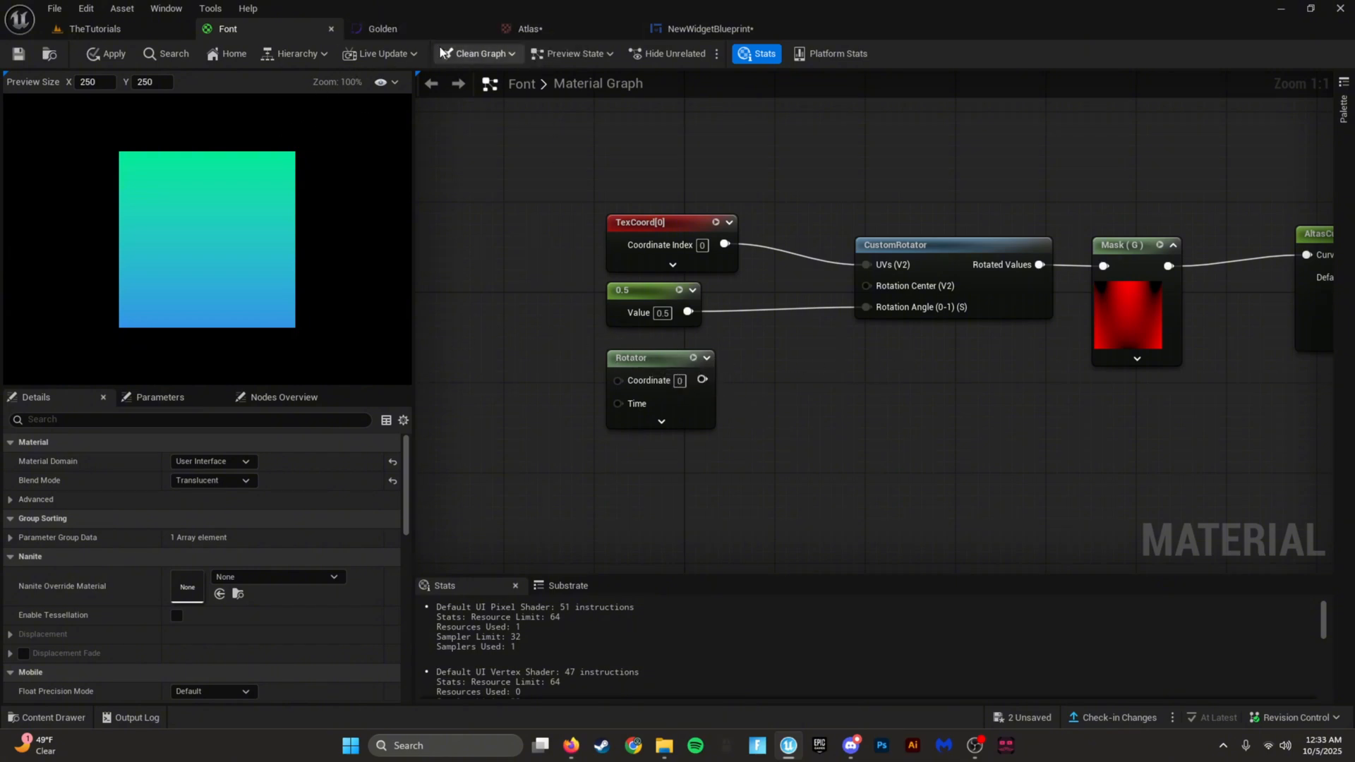
Step: Change the Golden curve's end key color to bright yellow-green (93FF00FF)
{"action": "left_click", "coordinate": [421, 28]}
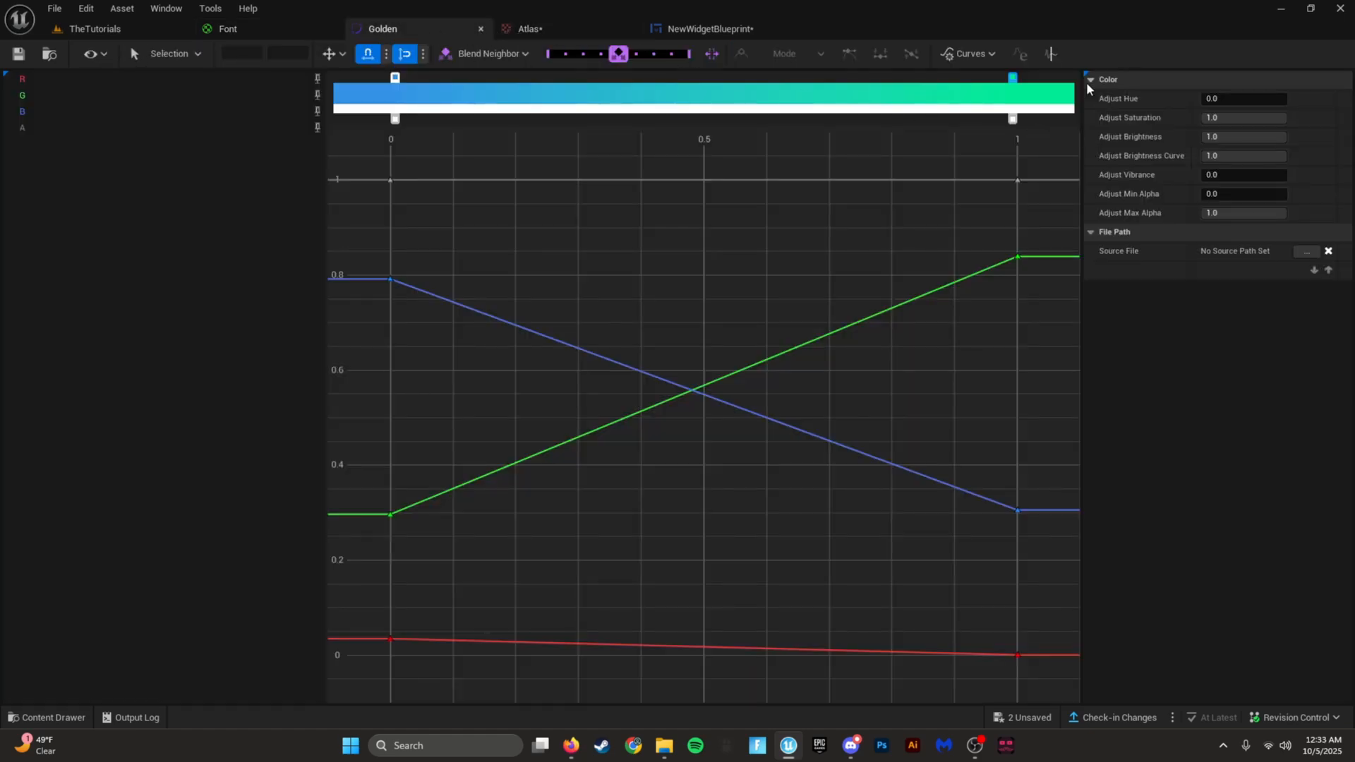
{"action": "double_click", "coordinate": [1012, 78]}
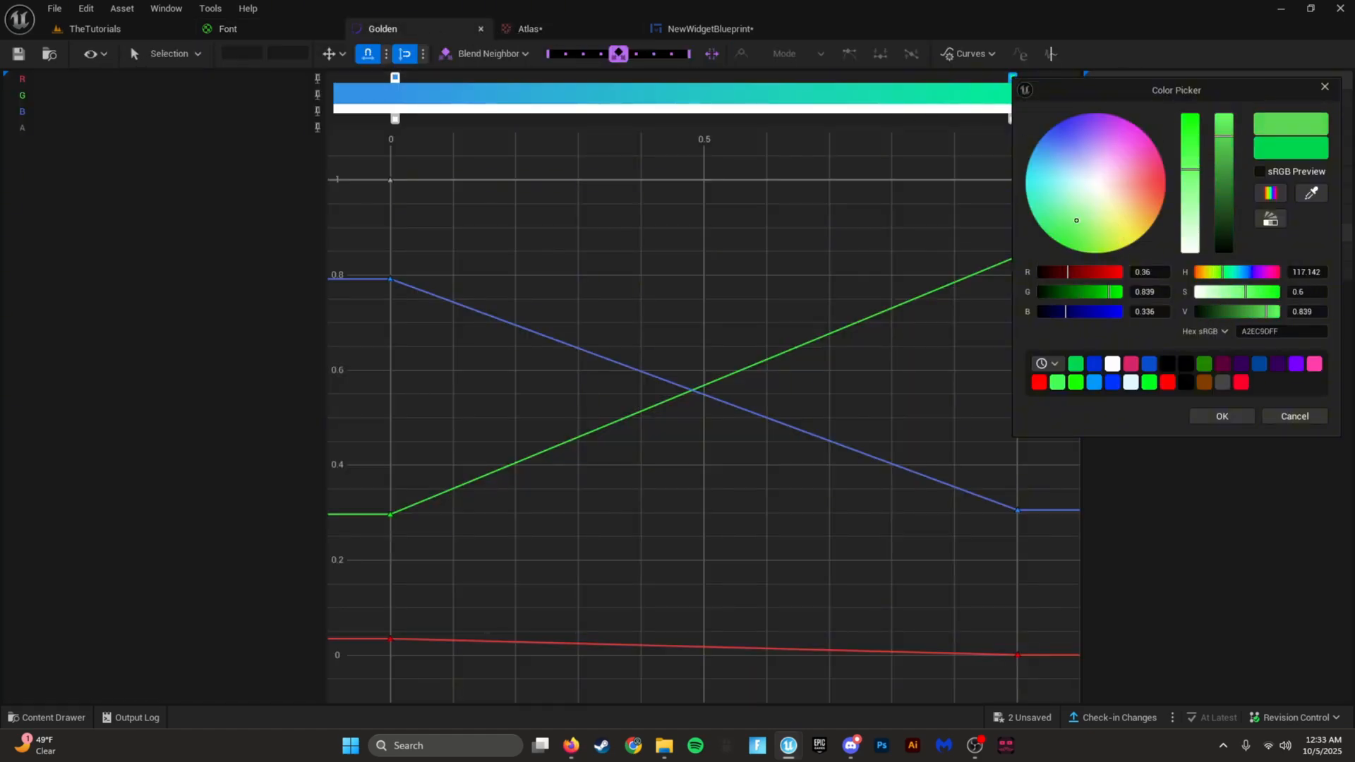
{"action": "left_click_drag", "start_coordinate": [1079, 252], "coordinate": [1080, 252]}
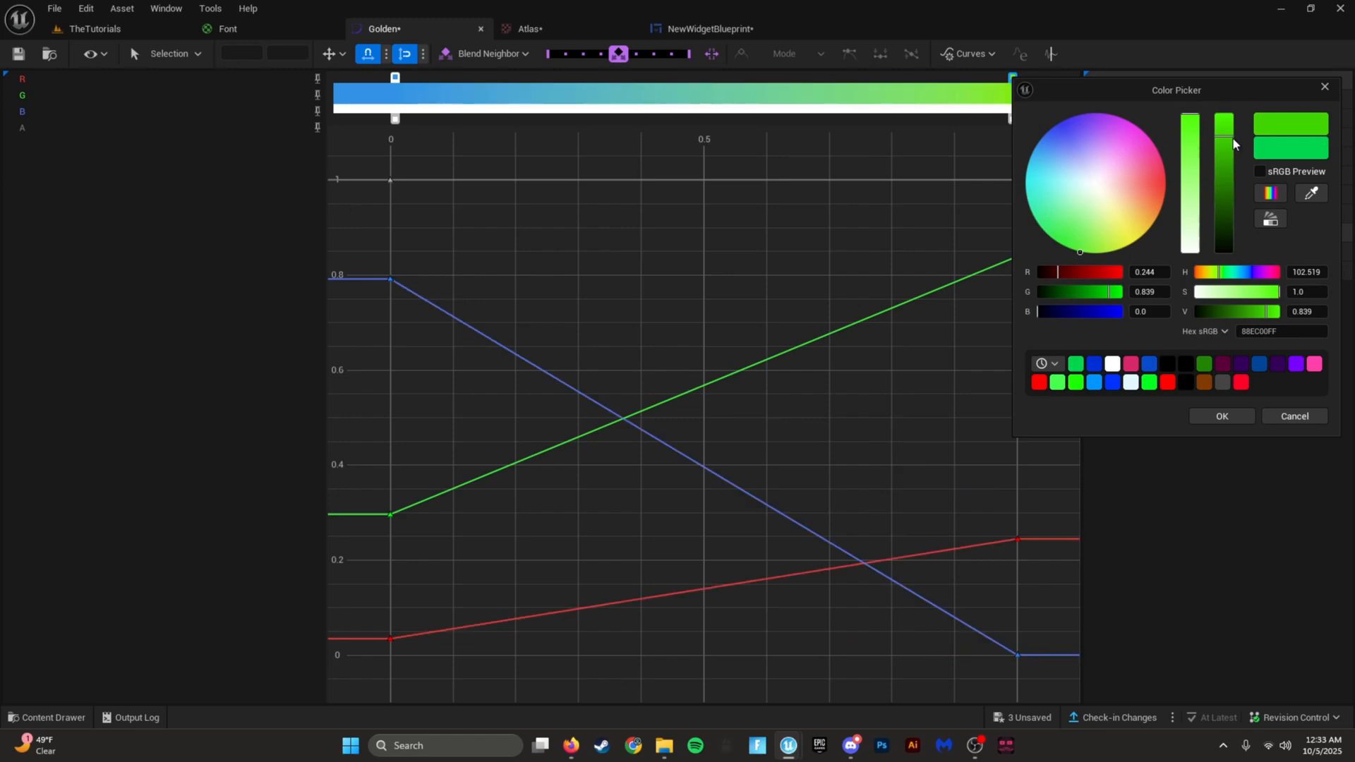
{"action": "left_click", "coordinate": [1222, 416]}
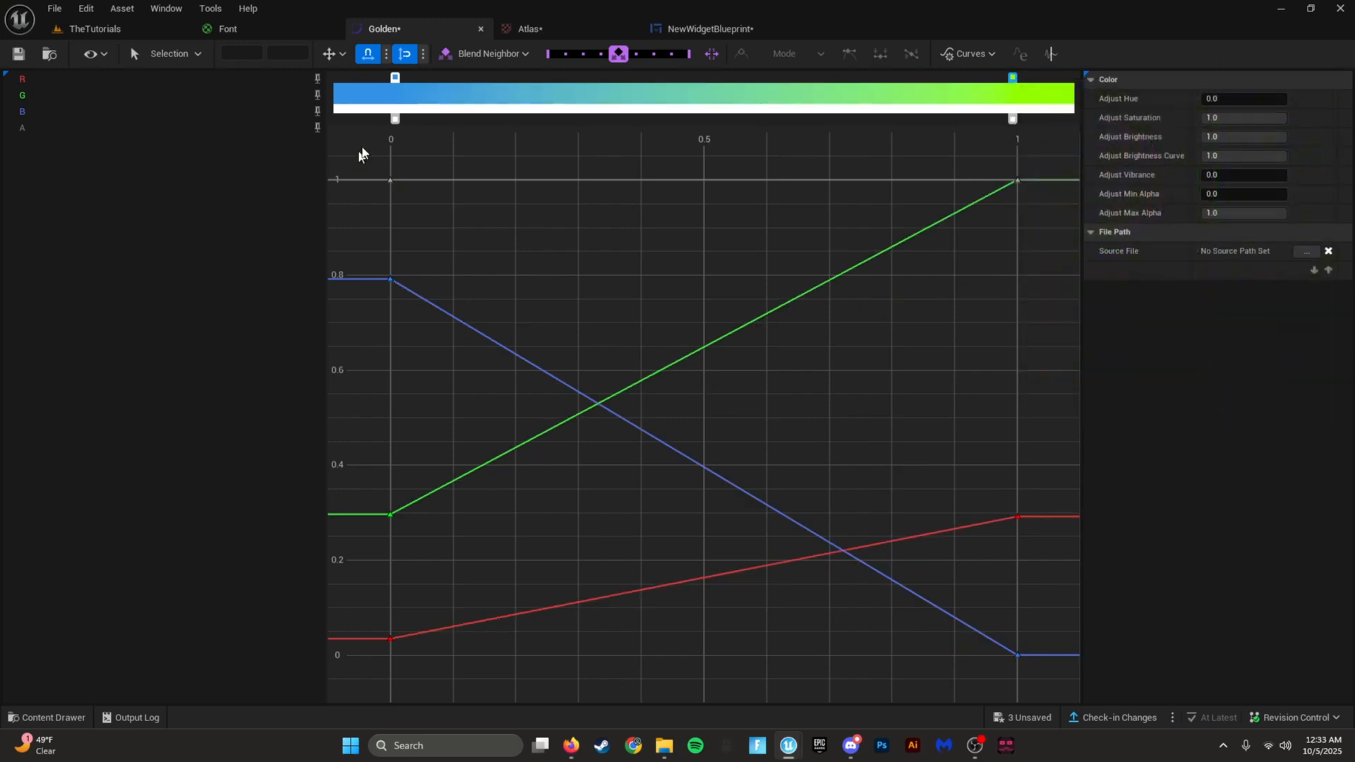
Step: Change the Golden curve's start key color to a vivid deep blue at full brightness and save the curve
{"action": "double_click", "coordinate": [395, 77]}
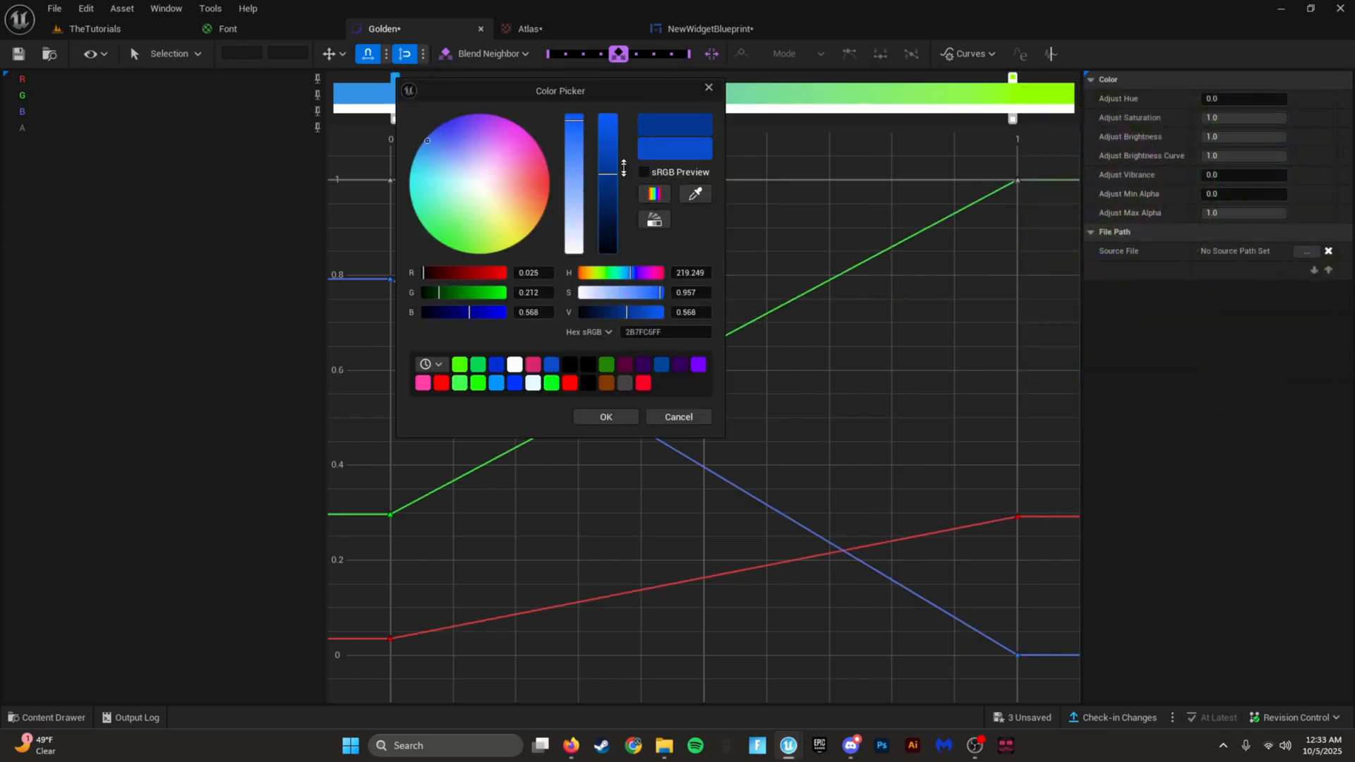
{"action": "left_click_drag", "start_coordinate": [438, 140], "coordinate": [442, 122]}
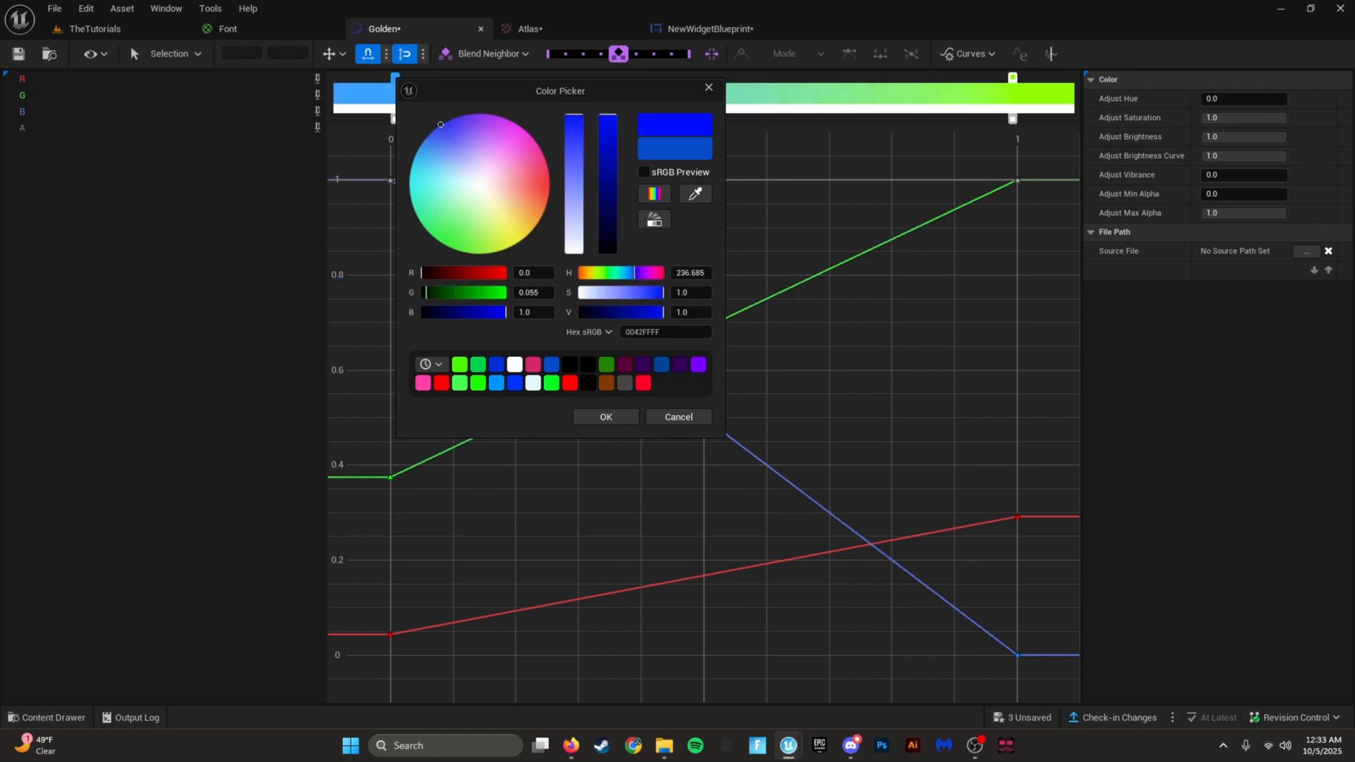
{"action": "left_click", "coordinate": [609, 418]}
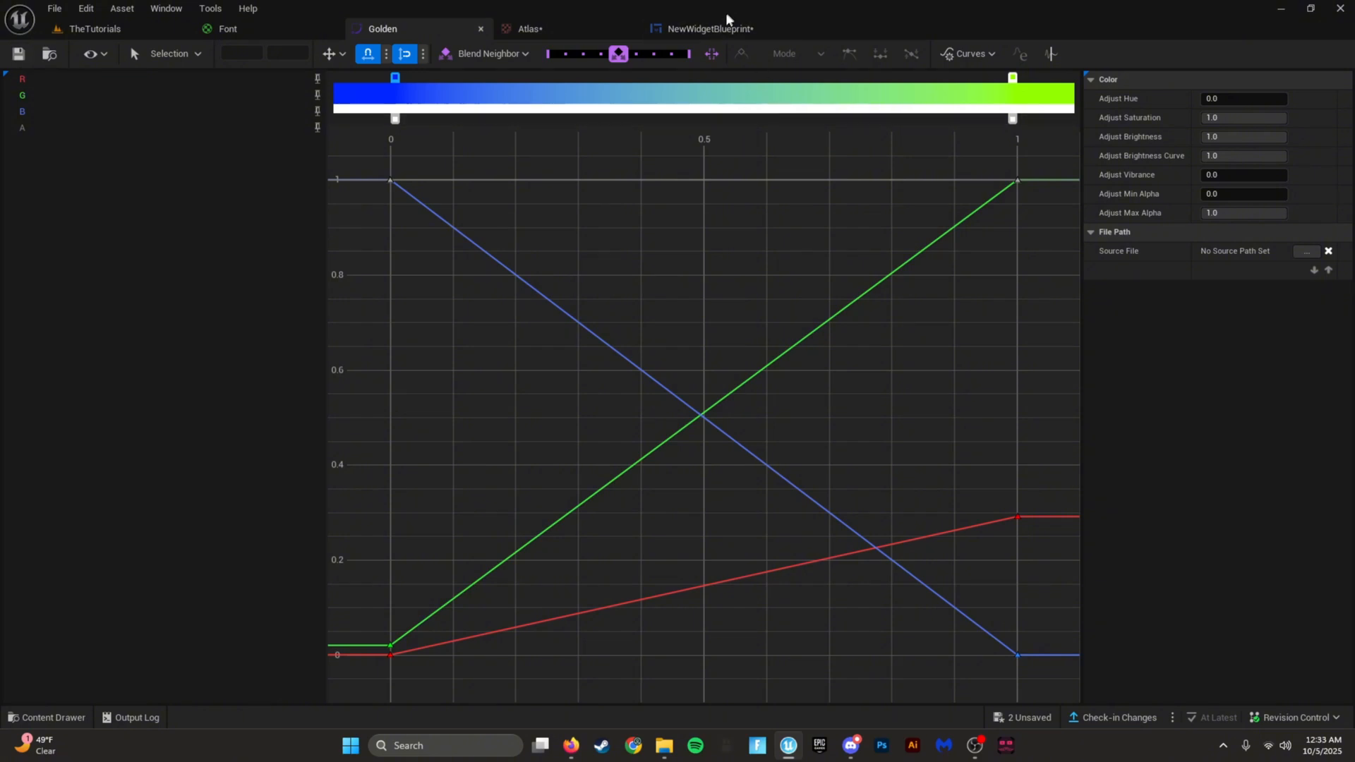
Step: In the Font material, drive the CustomRotator's Rotation Angle from the Rotator node instead of the 0.5 constant and expand the Rotator's preview
{"action": "left_click", "coordinate": [228, 28]}
{"action": "right_click_drag", "start_coordinate": [905, 415], "coordinate": [785, 356]}
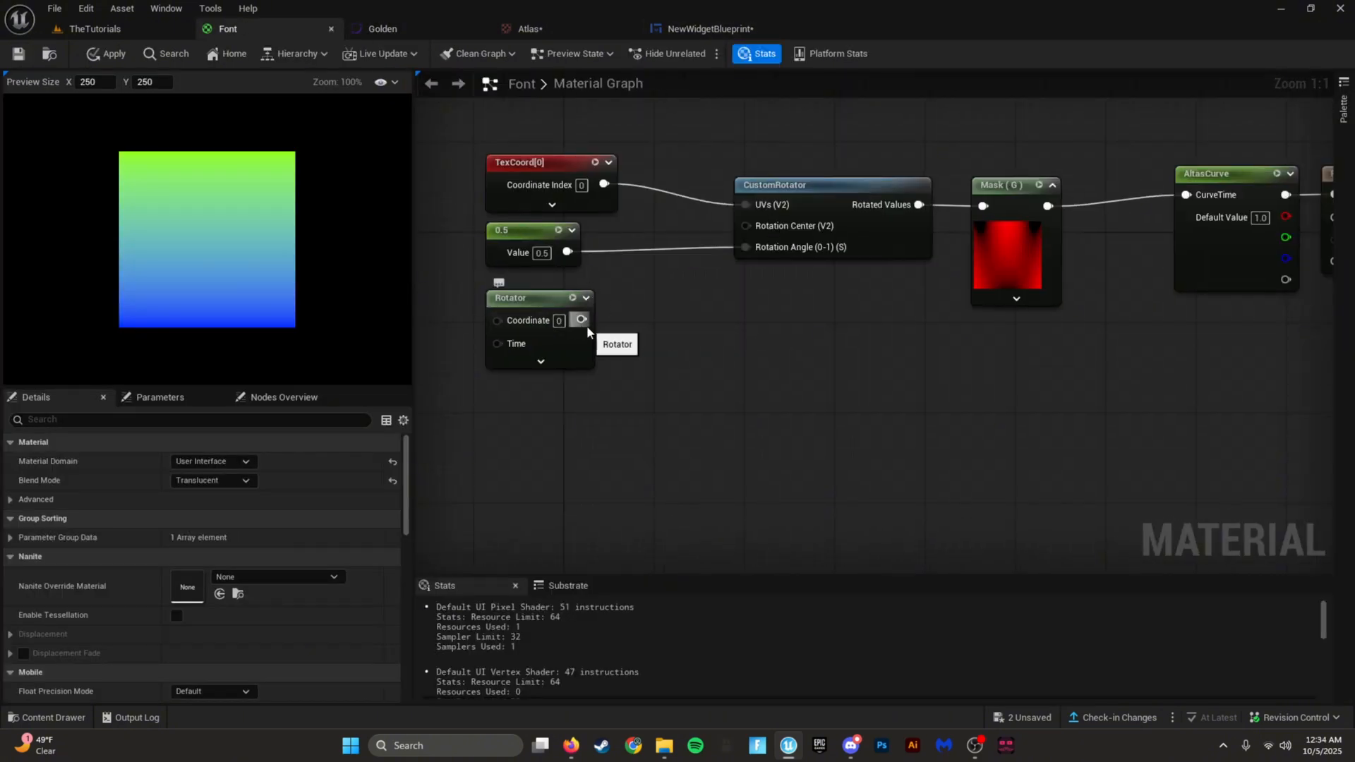
{"action": "left_click_drag", "start_coordinate": [526, 240], "coordinate": [871, 238]}
{"action": "right_click_drag", "start_coordinate": [880, 334], "coordinate": [685, 360]}
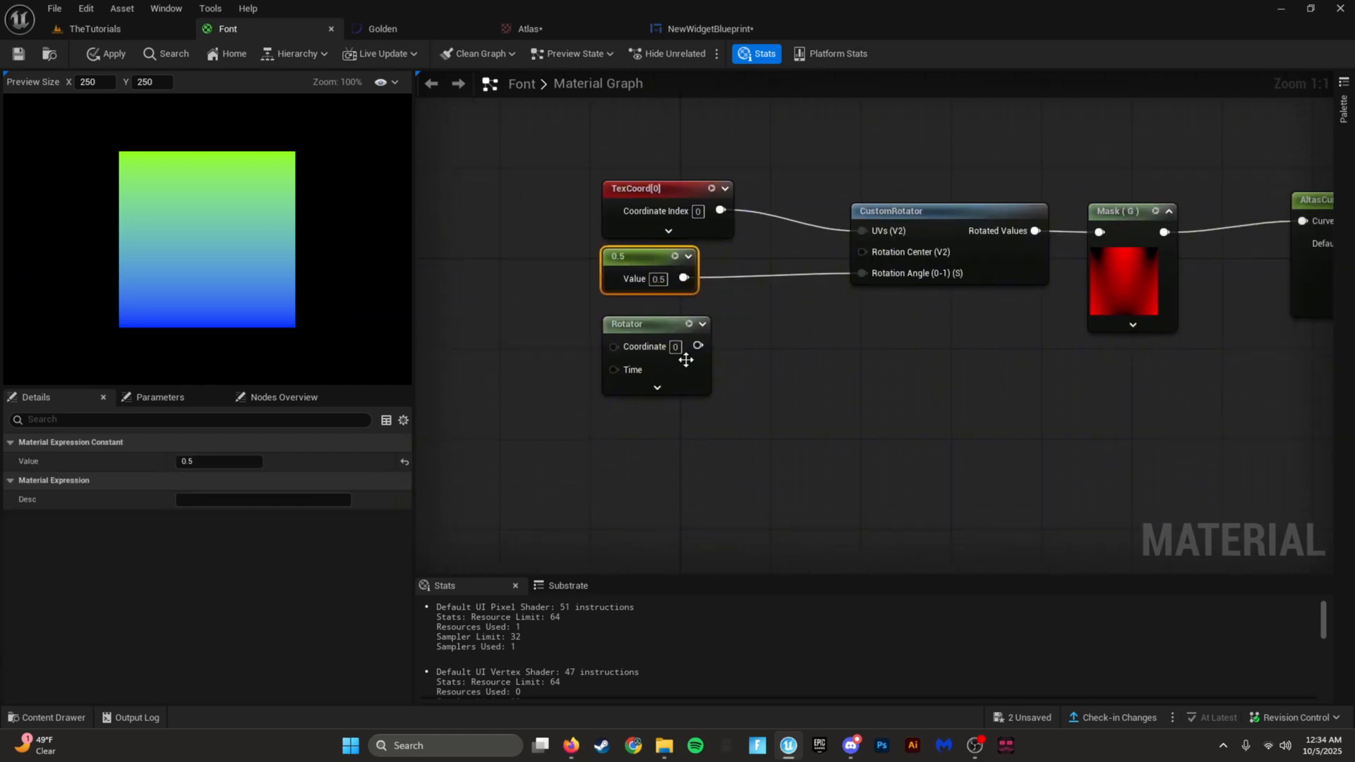
{"action": "left_click", "coordinate": [704, 325]}
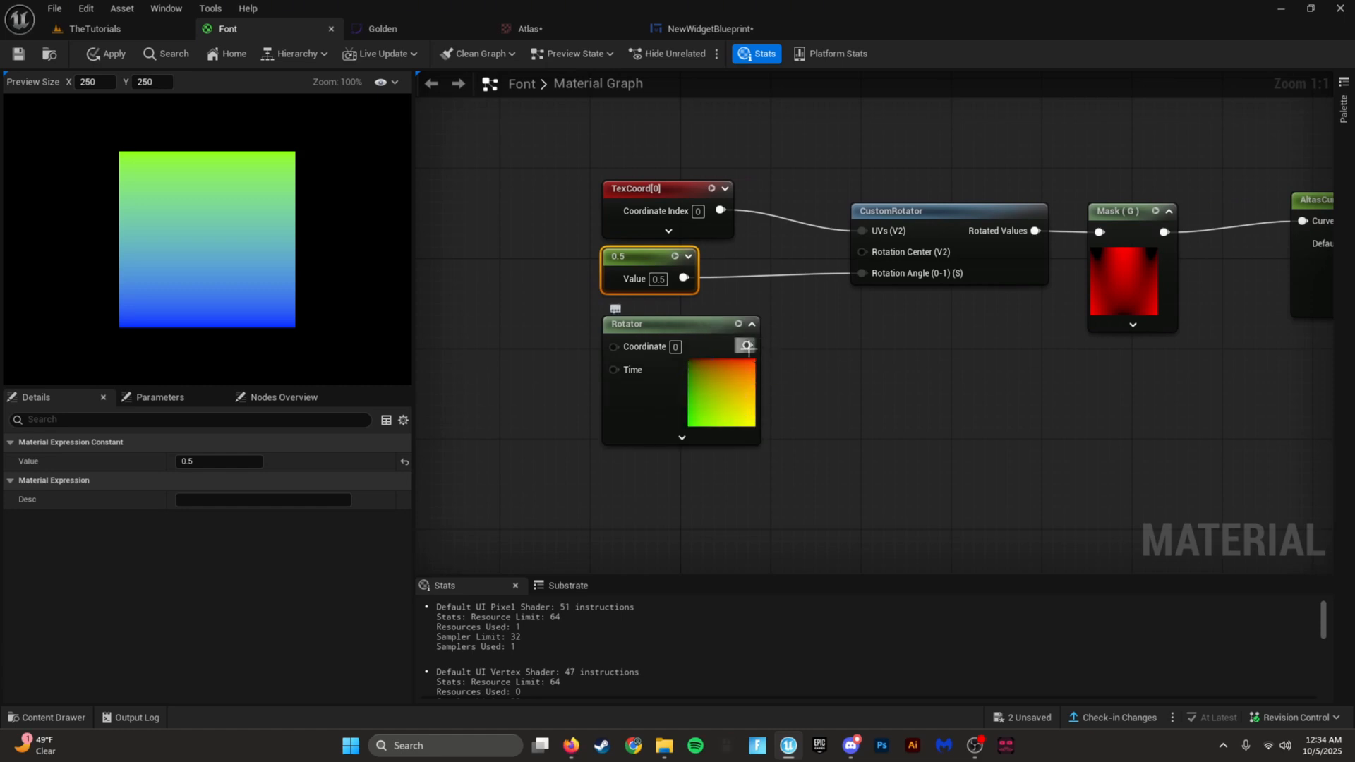
{"action": "left_click_drag", "start_coordinate": [835, 293], "coordinate": [861, 272]}
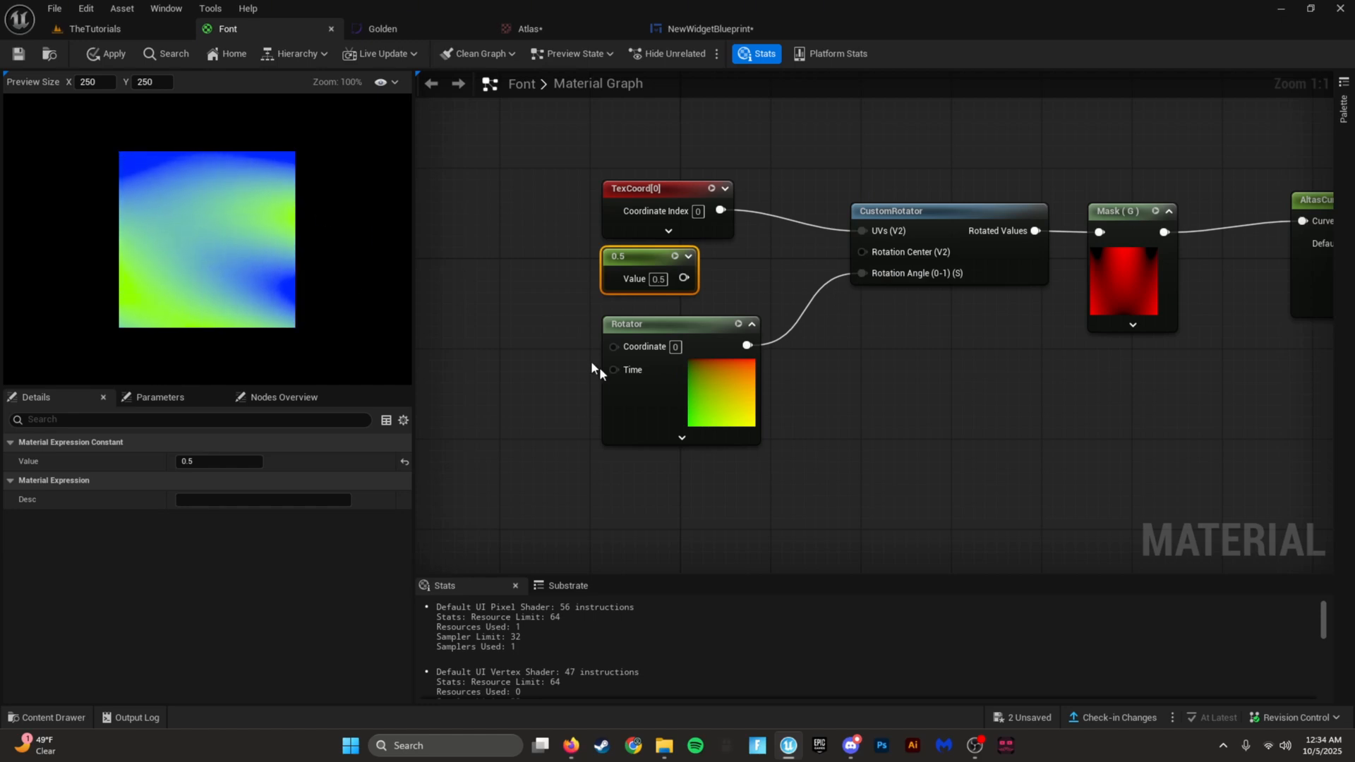
Step: Connect the constant to the Rotator's Time input, place it beside the Rotator, and set its value to 1111
{"action": "right_click_drag", "start_coordinate": [649, 474], "coordinate": [711, 482]}
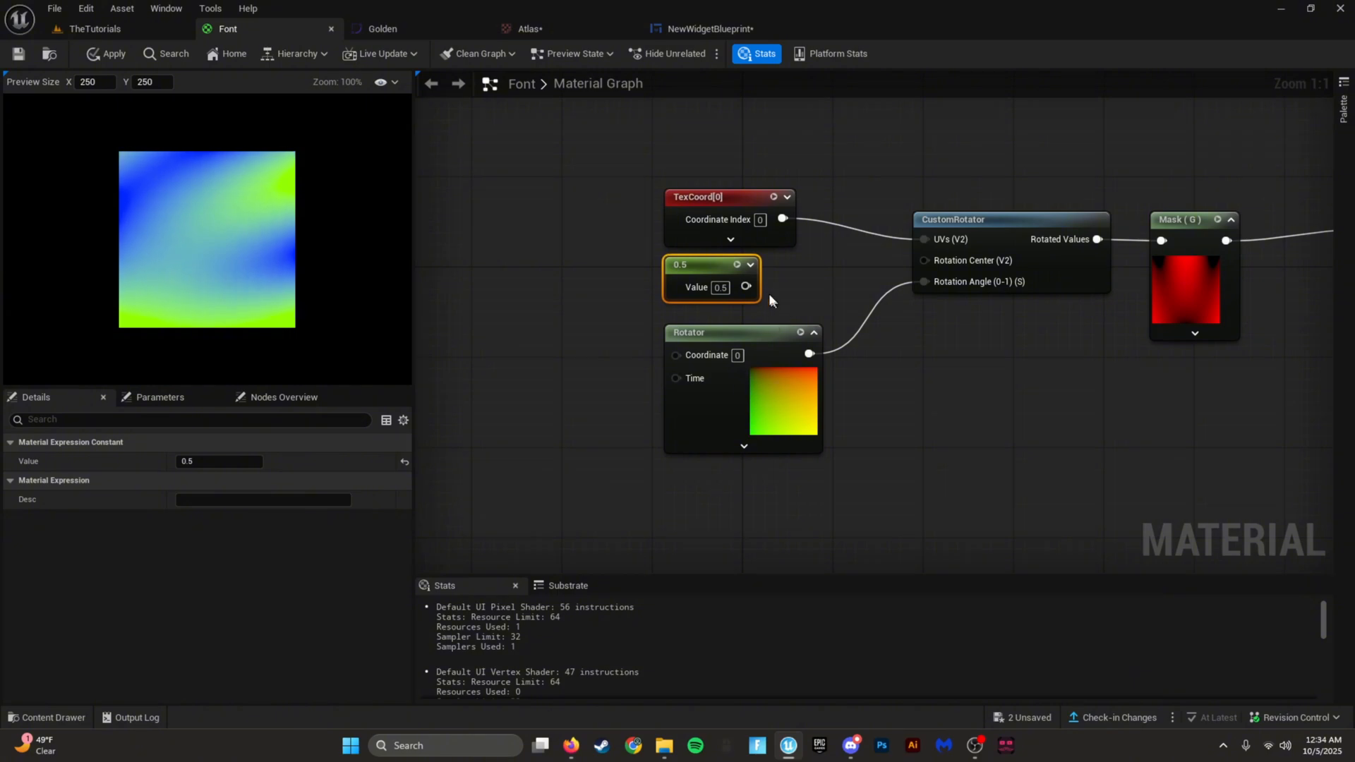
{"action": "left_click_drag", "start_coordinate": [746, 286], "coordinate": [678, 376]}
{"action": "left_click_drag", "start_coordinate": [696, 273], "coordinate": [560, 340]}
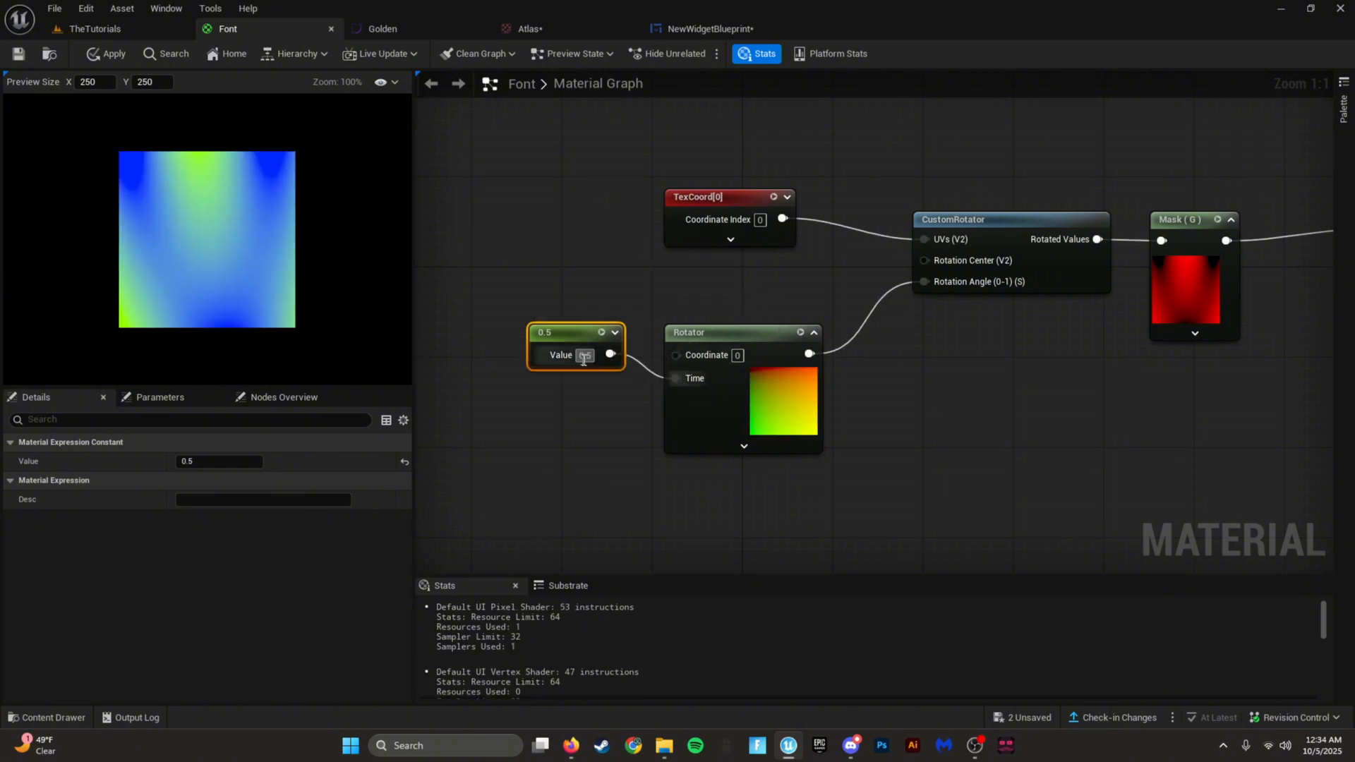
{"action": "type", "text": "1111"}
{"action": "left_click", "coordinate": [639, 448]}
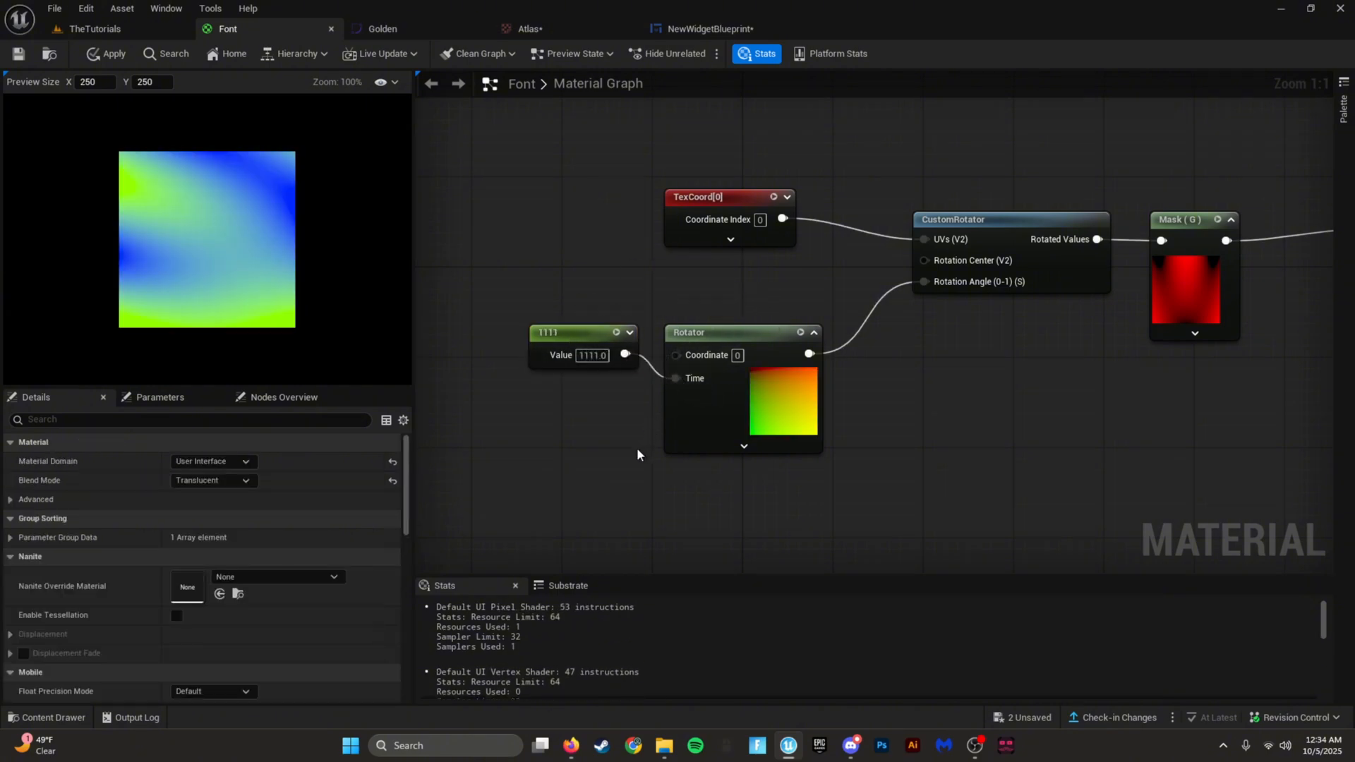
{"action": "left_click", "coordinate": [579, 370]}
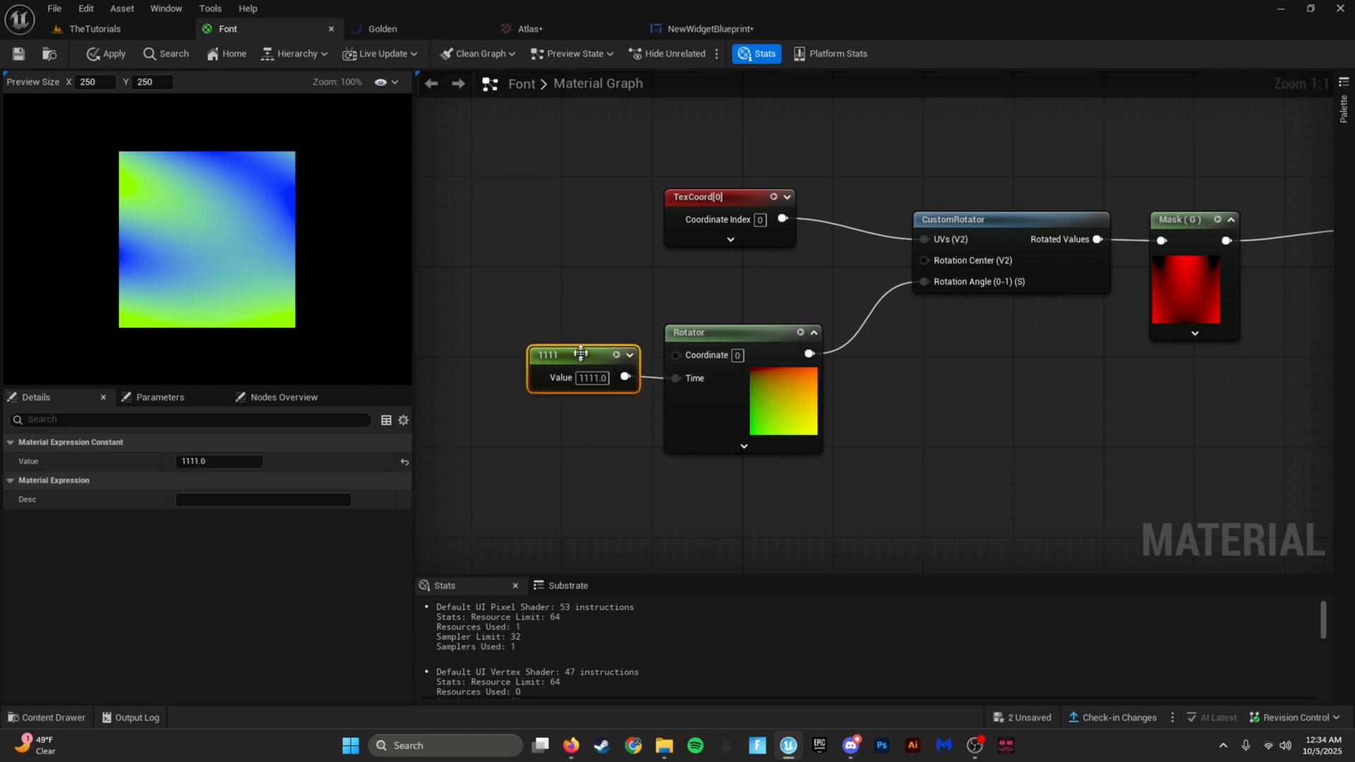
Step: Reroute TexCoord from the CustomRotator's UVs to the Rotator's Coordinate input and reveal the Rotator's speed setting
{"action": "left_click_drag", "start_coordinate": [923, 243], "coordinate": [679, 353], "text": "ctrl"}
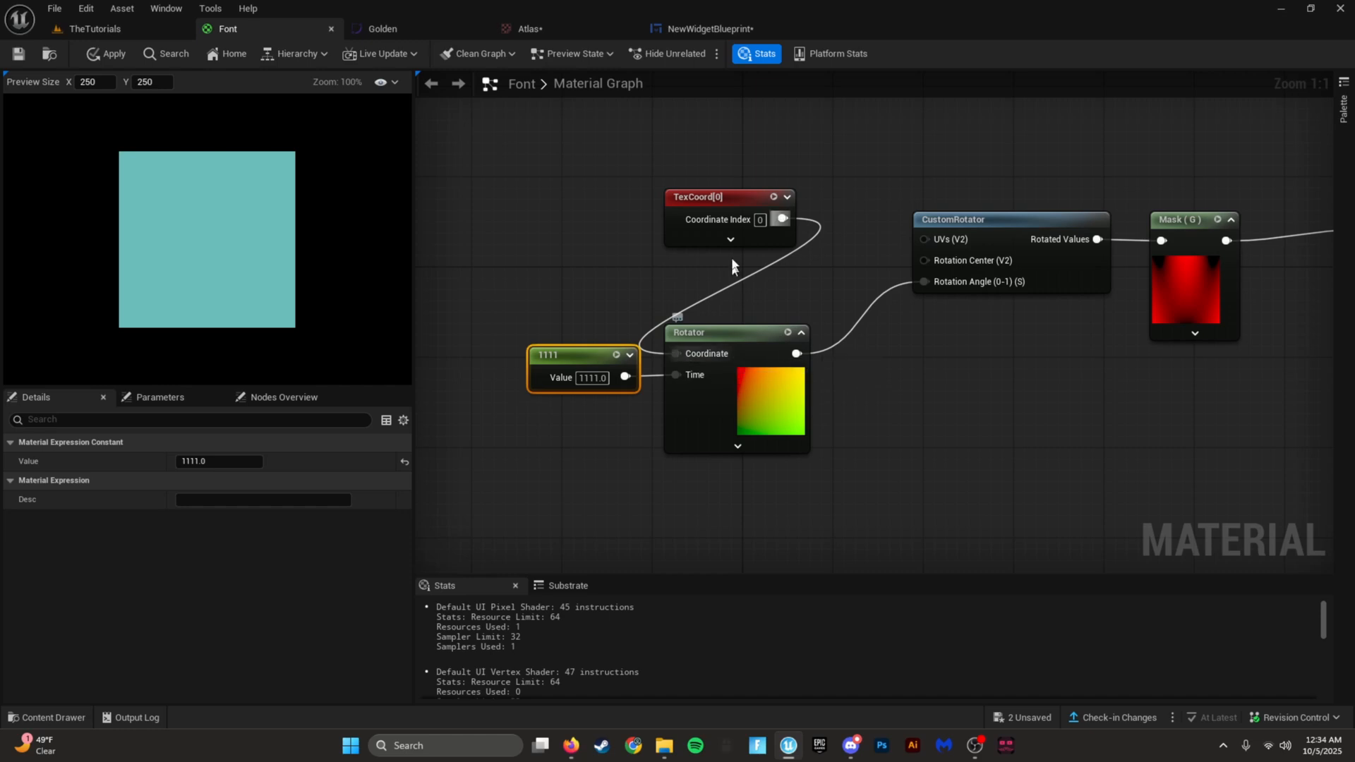
{"action": "left_click_drag", "start_coordinate": [717, 201], "coordinate": [512, 281]}
{"action": "left_click", "coordinate": [738, 447]}
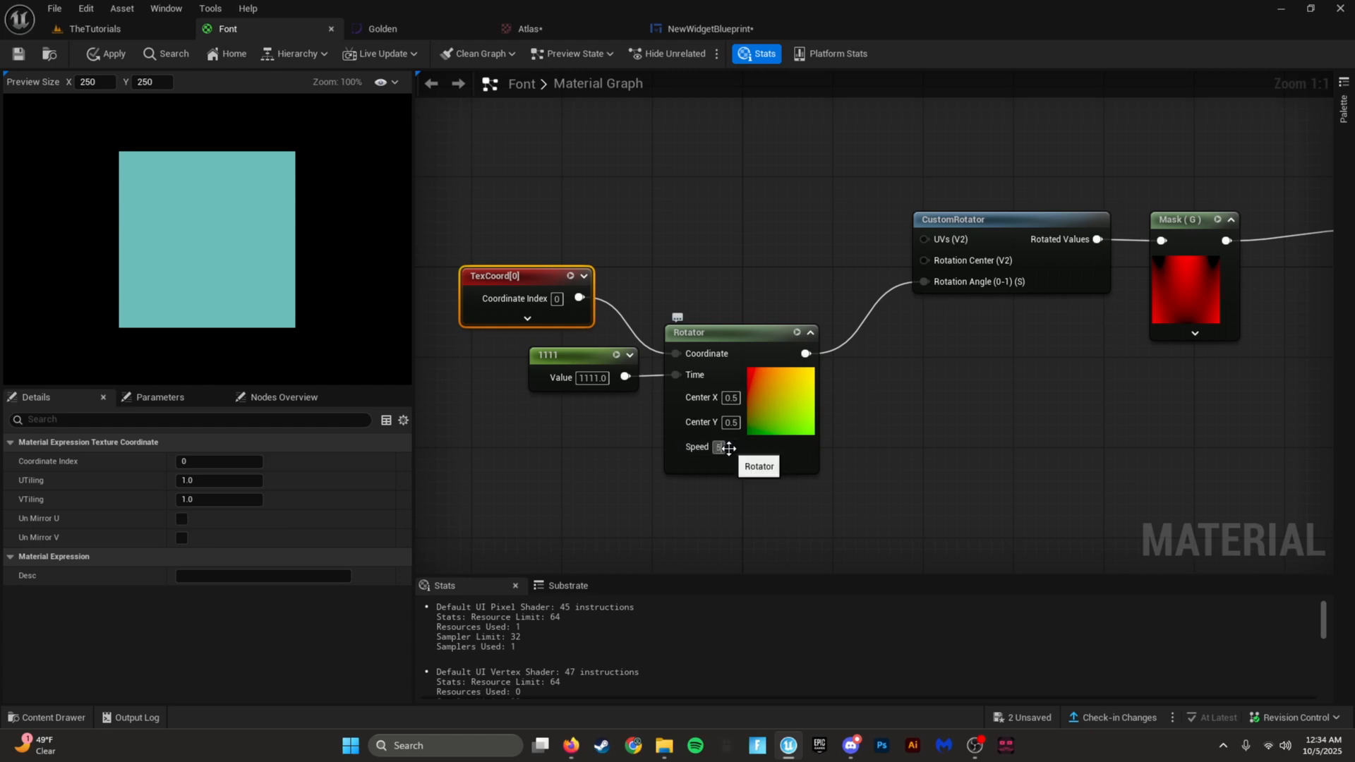
{"action": "left_click", "coordinate": [725, 447]}
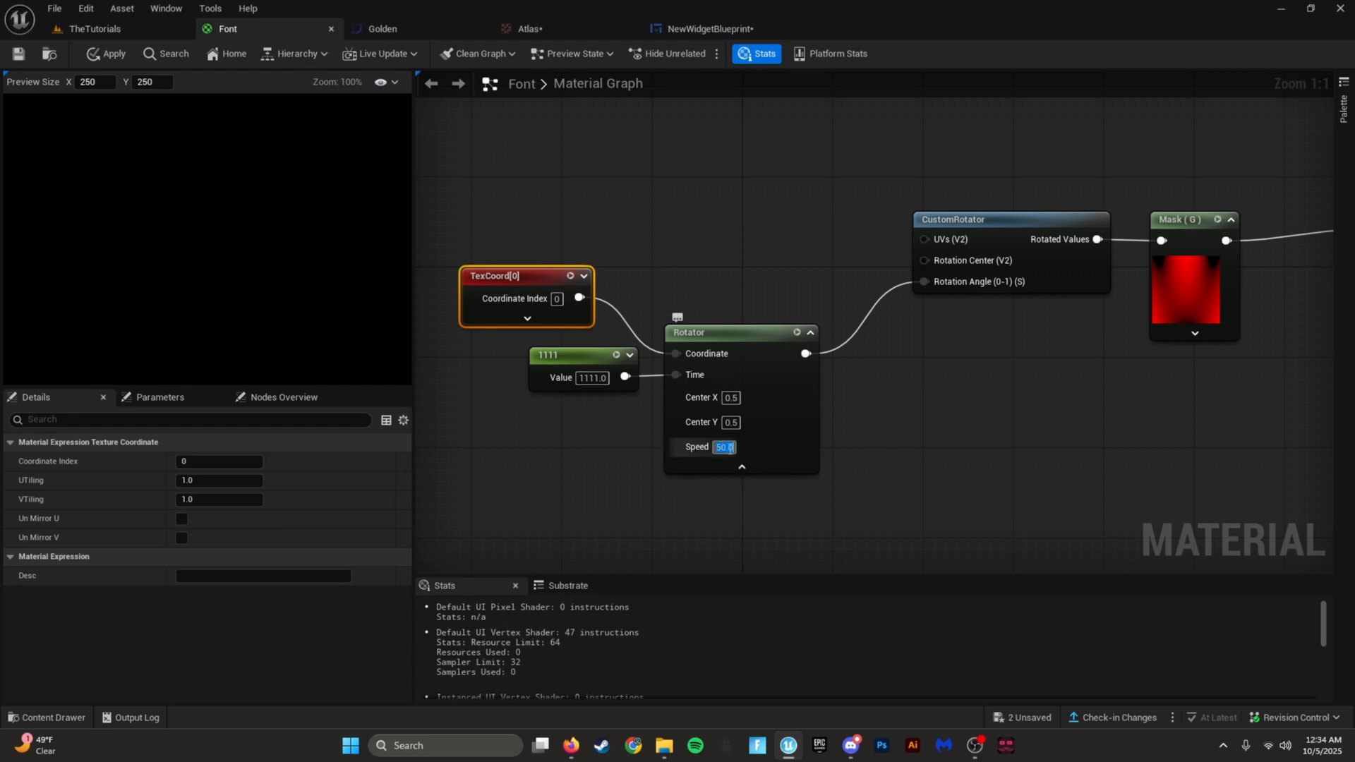
Step: Route TexCoord back into the CustomRotator's UVs, detach the constant from the Rotator's Time input, and place TexCoord above the Rotator
{"action": "left_click_drag", "start_coordinate": [672, 376], "coordinate": [923, 244], "text": "ctrl"}
{"action": "left_click", "coordinate": [671, 357]}
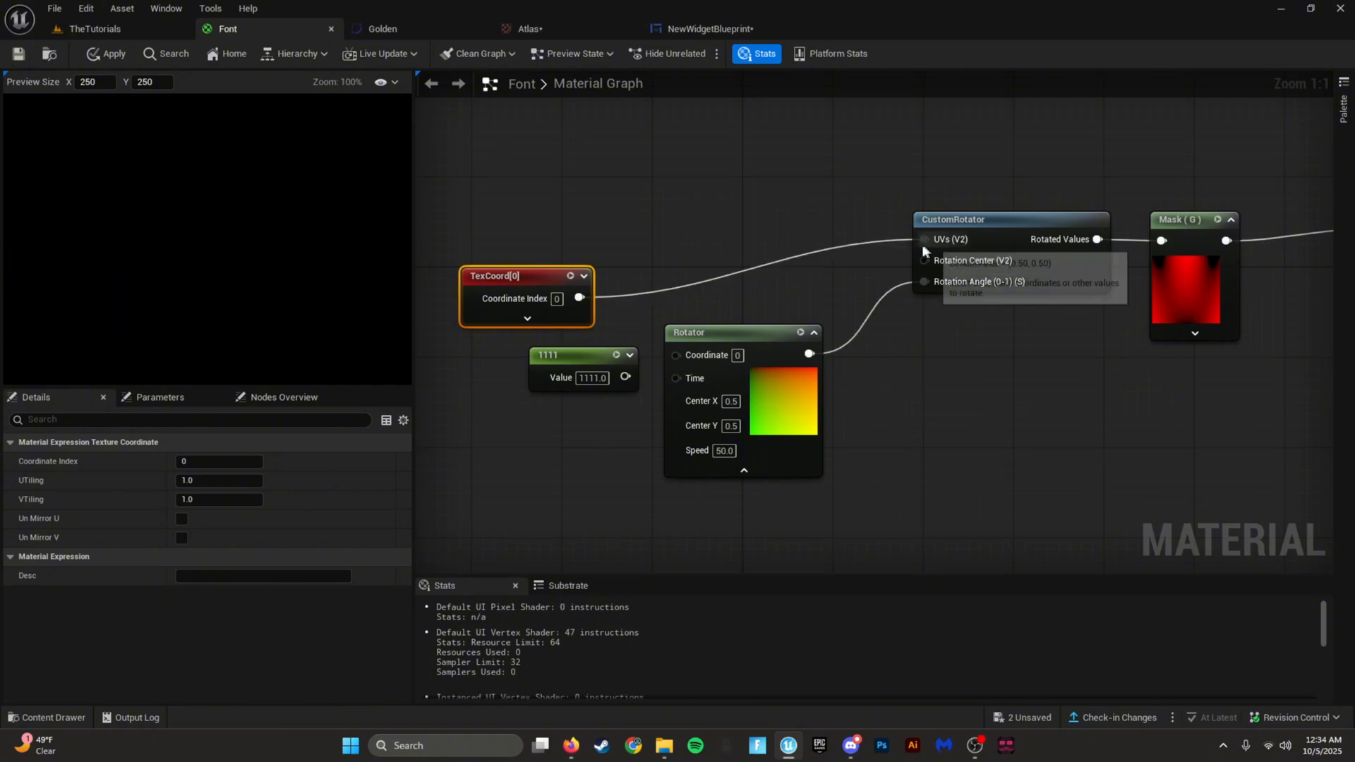
{"action": "left_click_drag", "start_coordinate": [474, 275], "coordinate": [700, 219]}
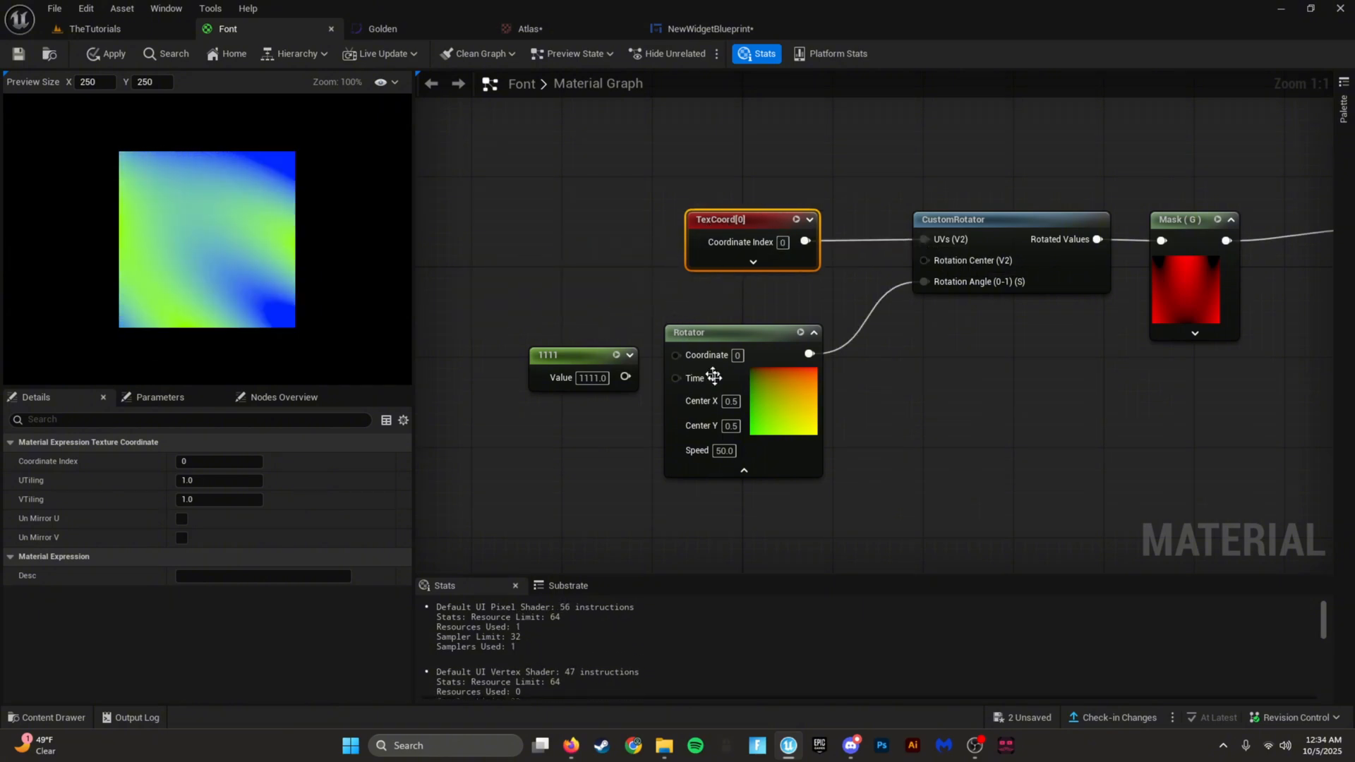
Step: Set the Rotator node's Speed to 3
{"action": "left_click", "coordinate": [727, 448]}
{"action": "type", "text": "3"}
{"action": "key", "text": "Return"}
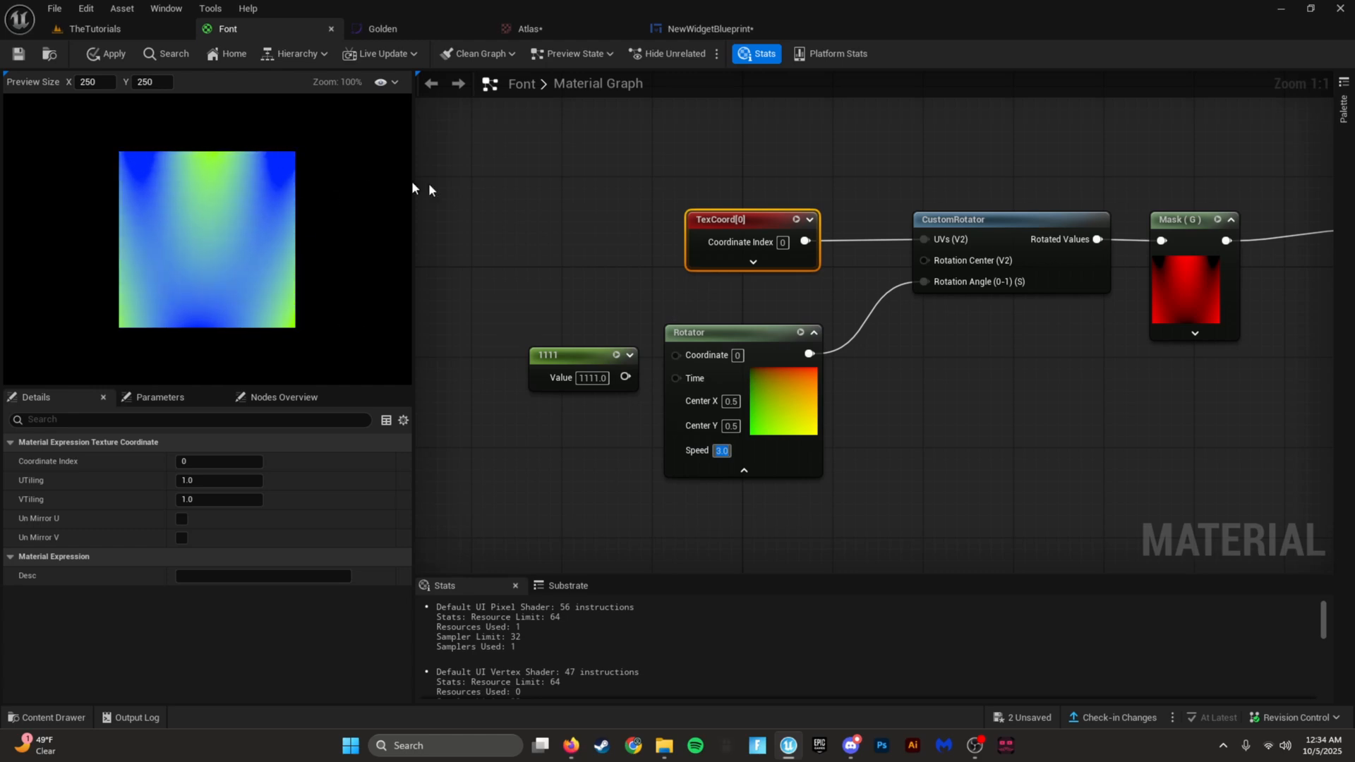
Step: Align the Rotator node beneath TexCoord and delete the unused 1111 constant
{"action": "left_click_drag", "start_coordinate": [708, 333], "coordinate": [735, 298]}
{"action": "right_click_drag", "start_coordinate": [960, 350], "coordinate": [782, 390]}
{"action": "left_click", "coordinate": [560, 353]}
{"action": "key", "text": "Delete"}
Step: Add a Sine node and wire it between the Rotator output and the CustomRotator's Rotation Angle
{"action": "right_click", "coordinate": [782, 390]}
{"action": "type", "text": "sine"}
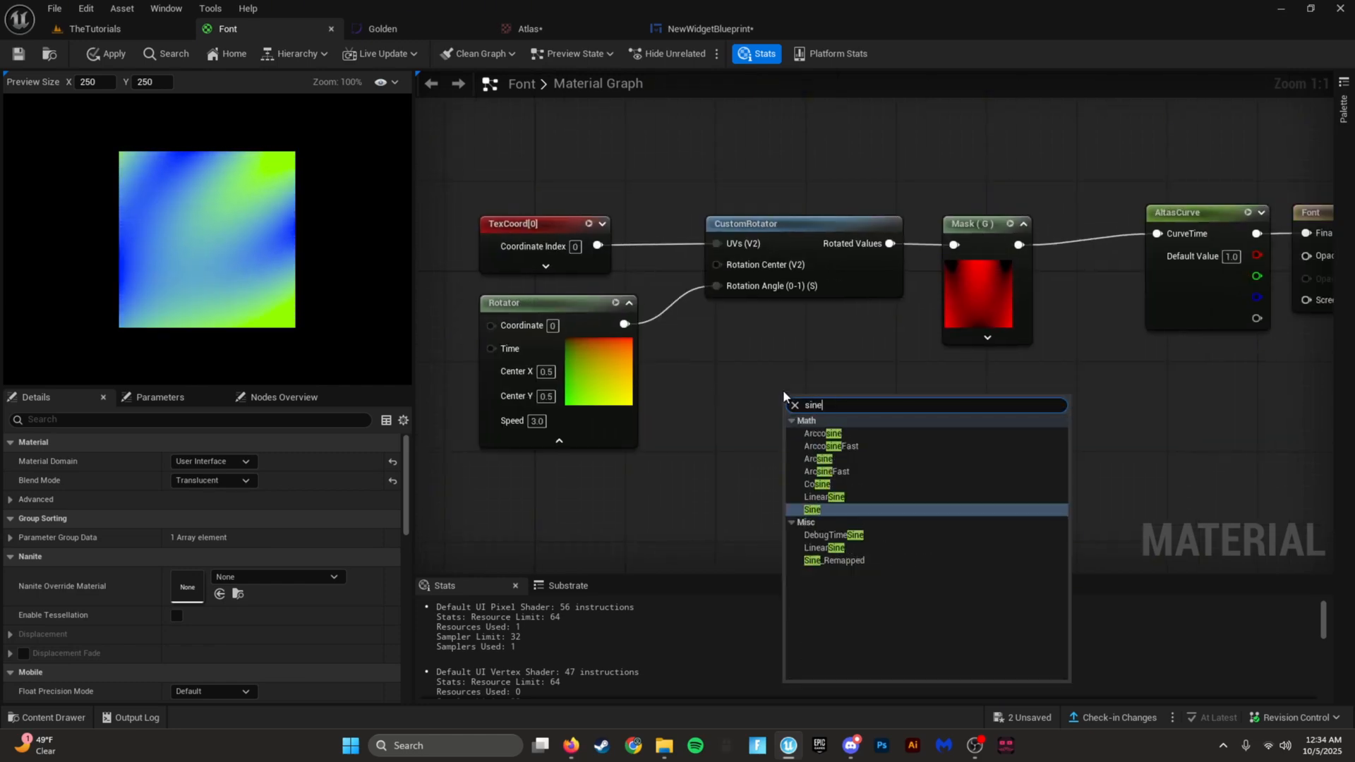
{"action": "left_click", "coordinate": [812, 509]}
{"action": "left_click_drag", "start_coordinate": [812, 395], "coordinate": [709, 344]}
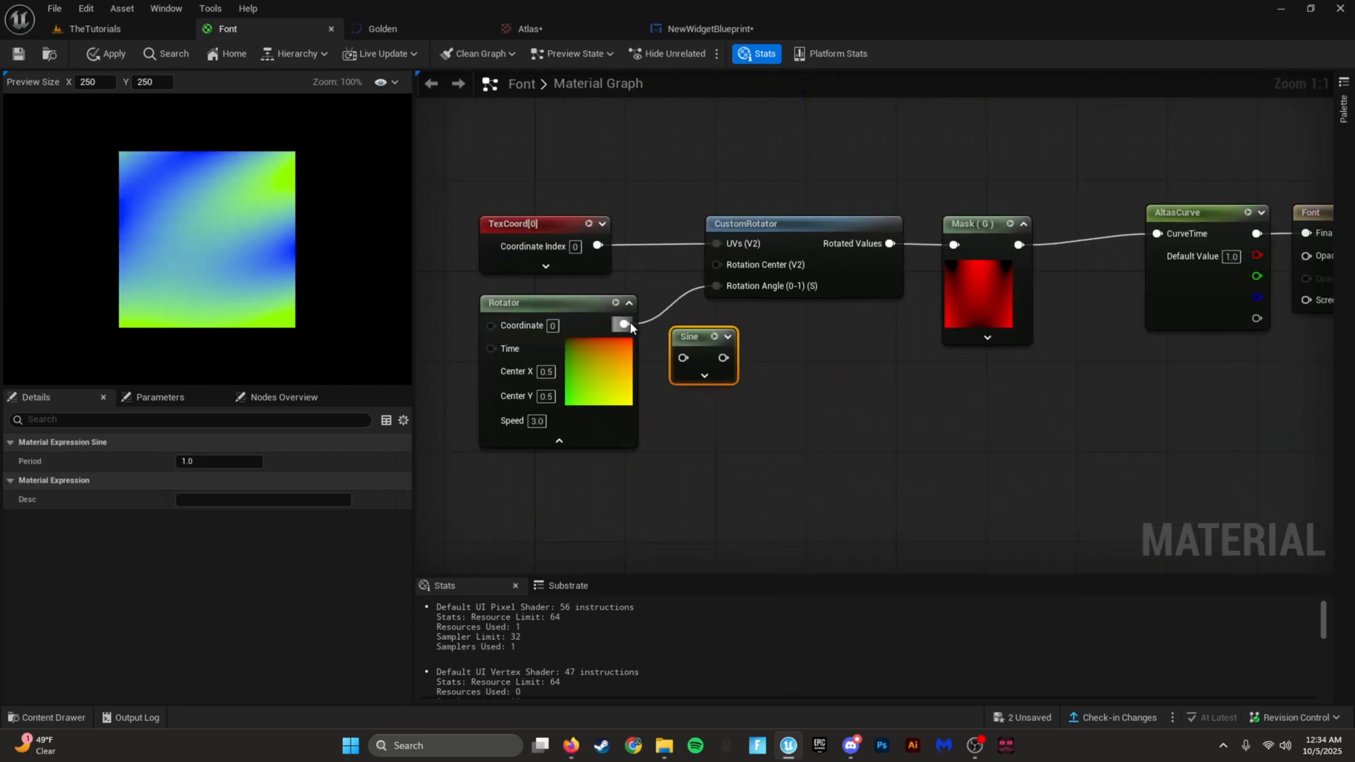
{"action": "left_click_drag", "start_coordinate": [628, 324], "coordinate": [717, 286]}
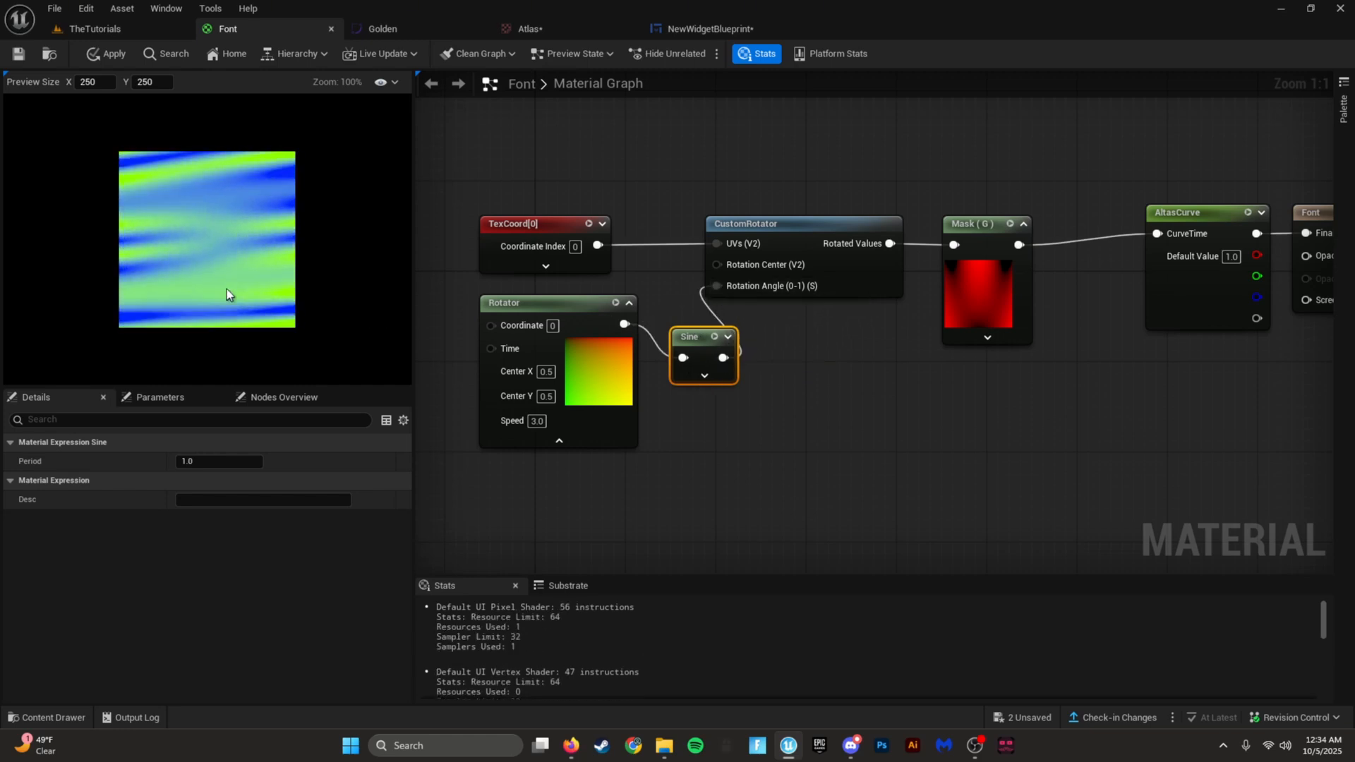
Step: Shift the Sine and Rotator nodes away from the CustomRotator and expand the Sine node's Period setting
{"action": "left_click", "coordinate": [728, 336]}
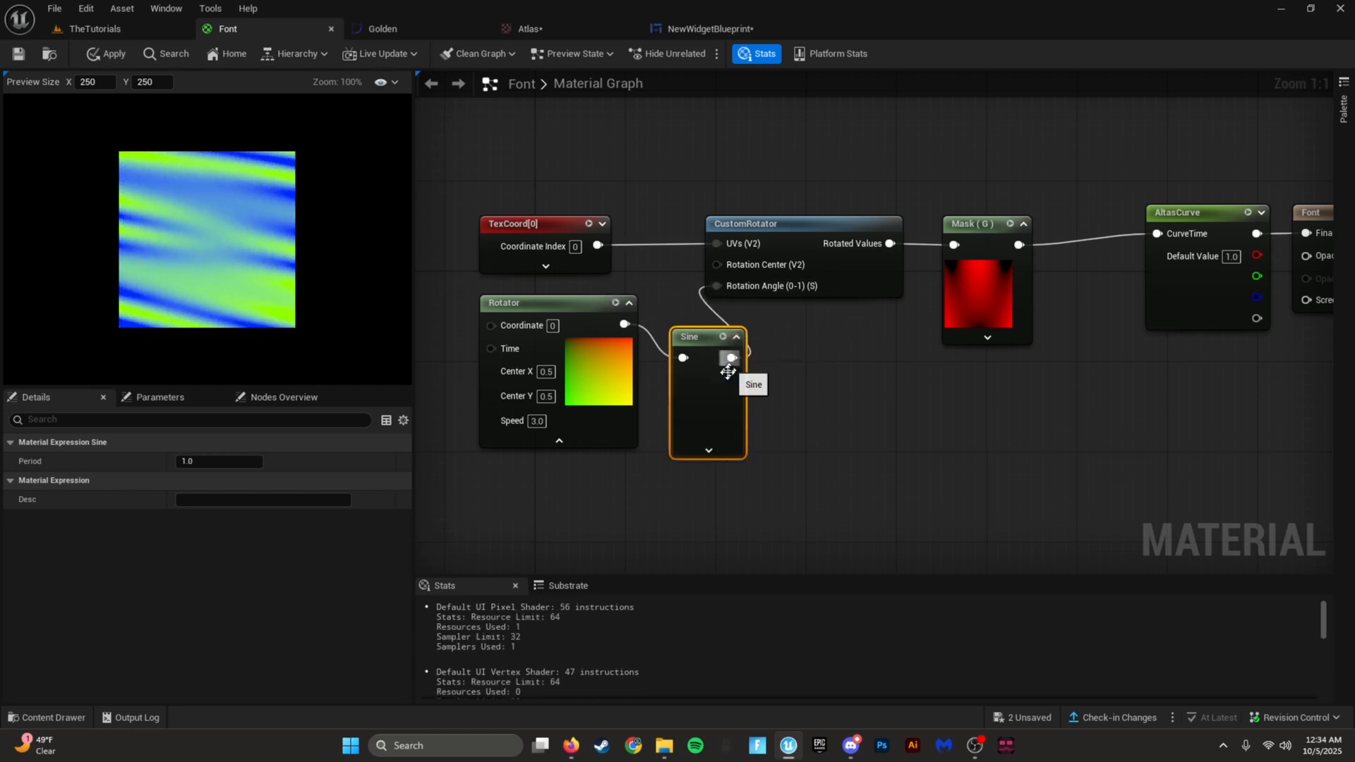
{"action": "left_click", "coordinate": [736, 336]}
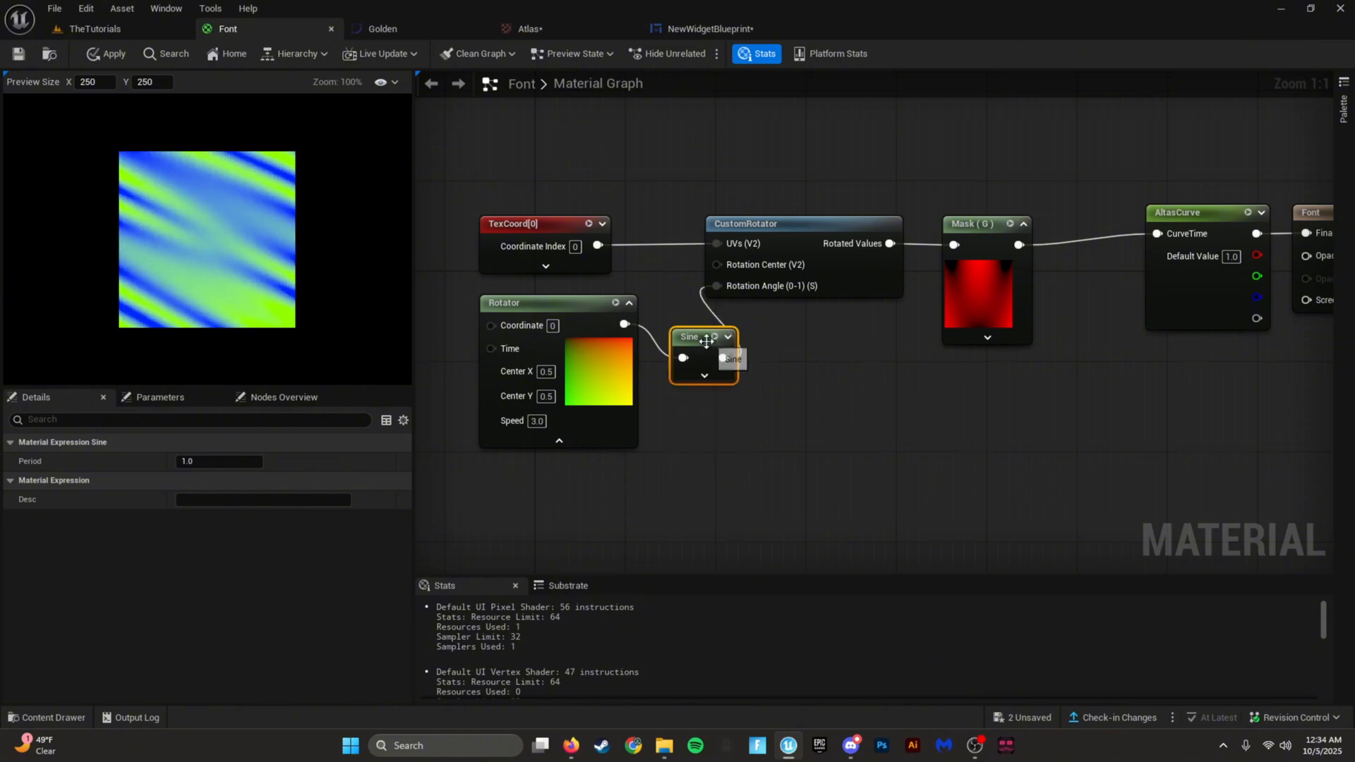
{"action": "left_click_drag", "start_coordinate": [707, 341], "coordinate": [684, 319]}
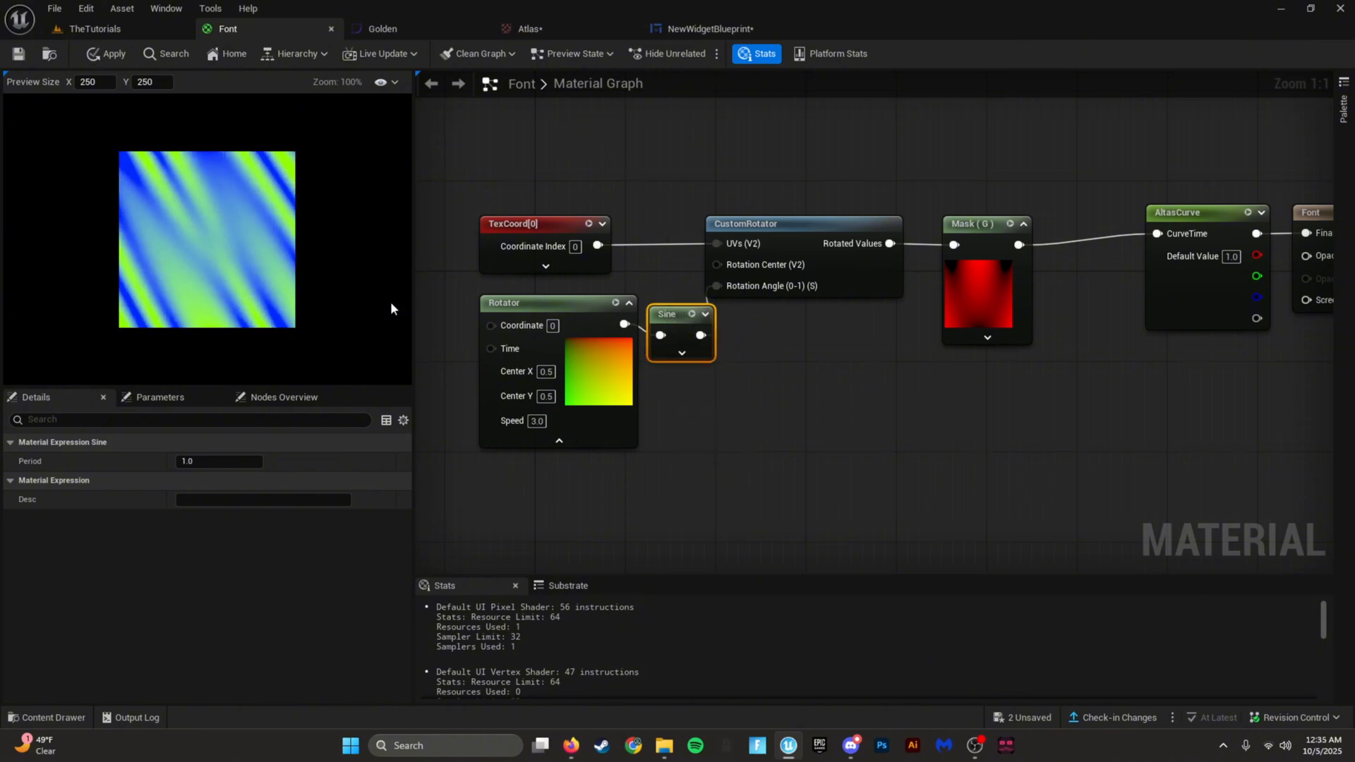
{"action": "left_click", "coordinate": [527, 335], "text": "shift"}
{"action": "left_click_drag", "start_coordinate": [655, 317], "coordinate": [622, 318]}
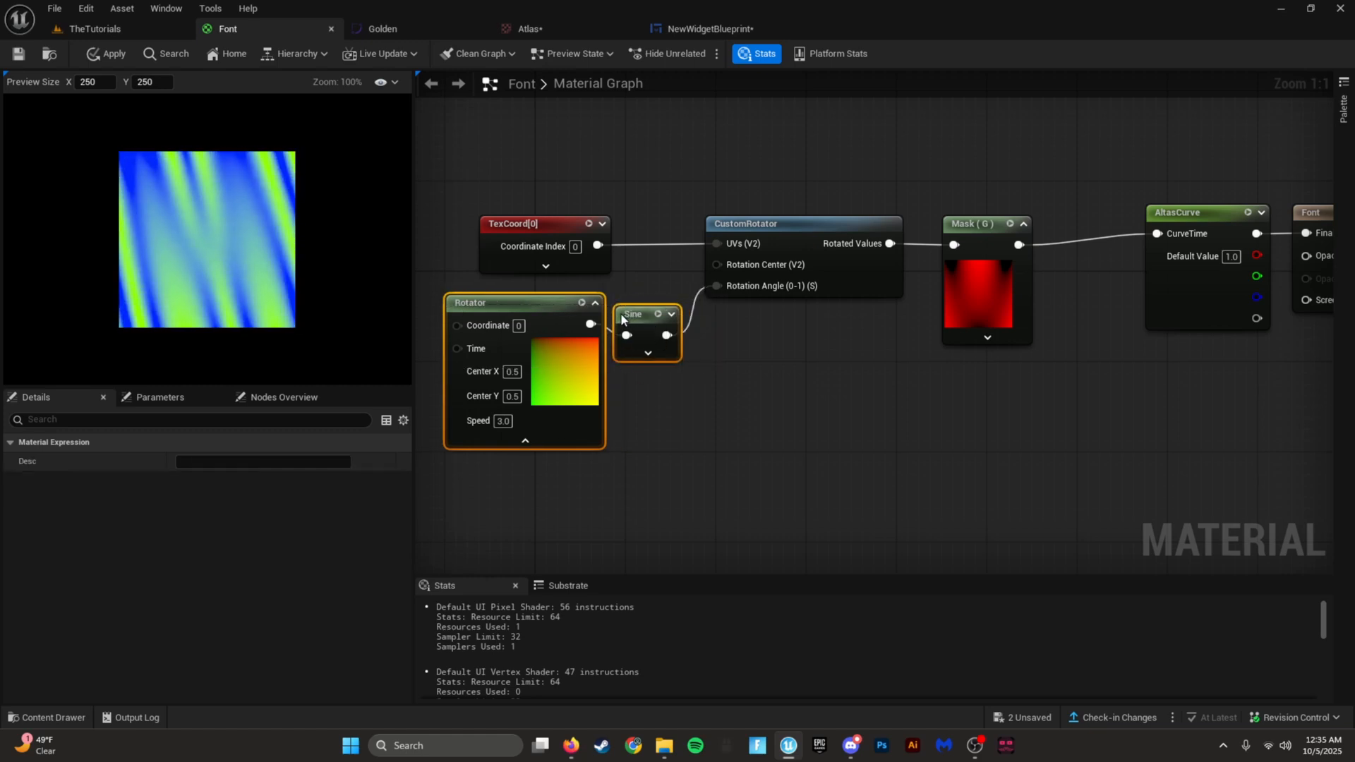
{"action": "left_click", "coordinate": [648, 352]}
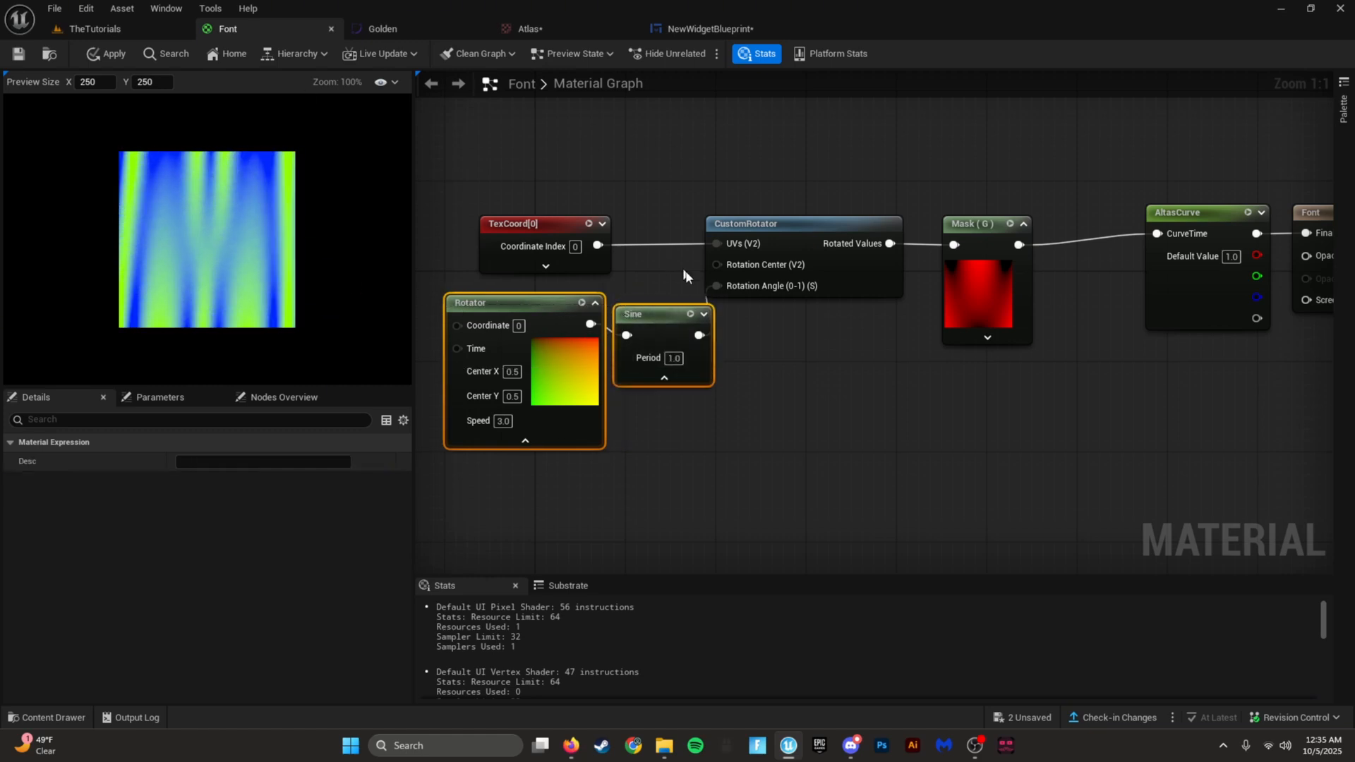
Step: Delete the Sine node, reconnect the Rotator directly to Rotation Angle, and realign the Rotator under TexCoord
{"action": "left_click", "coordinate": [630, 329]}
{"action": "key", "text": "Delete"}
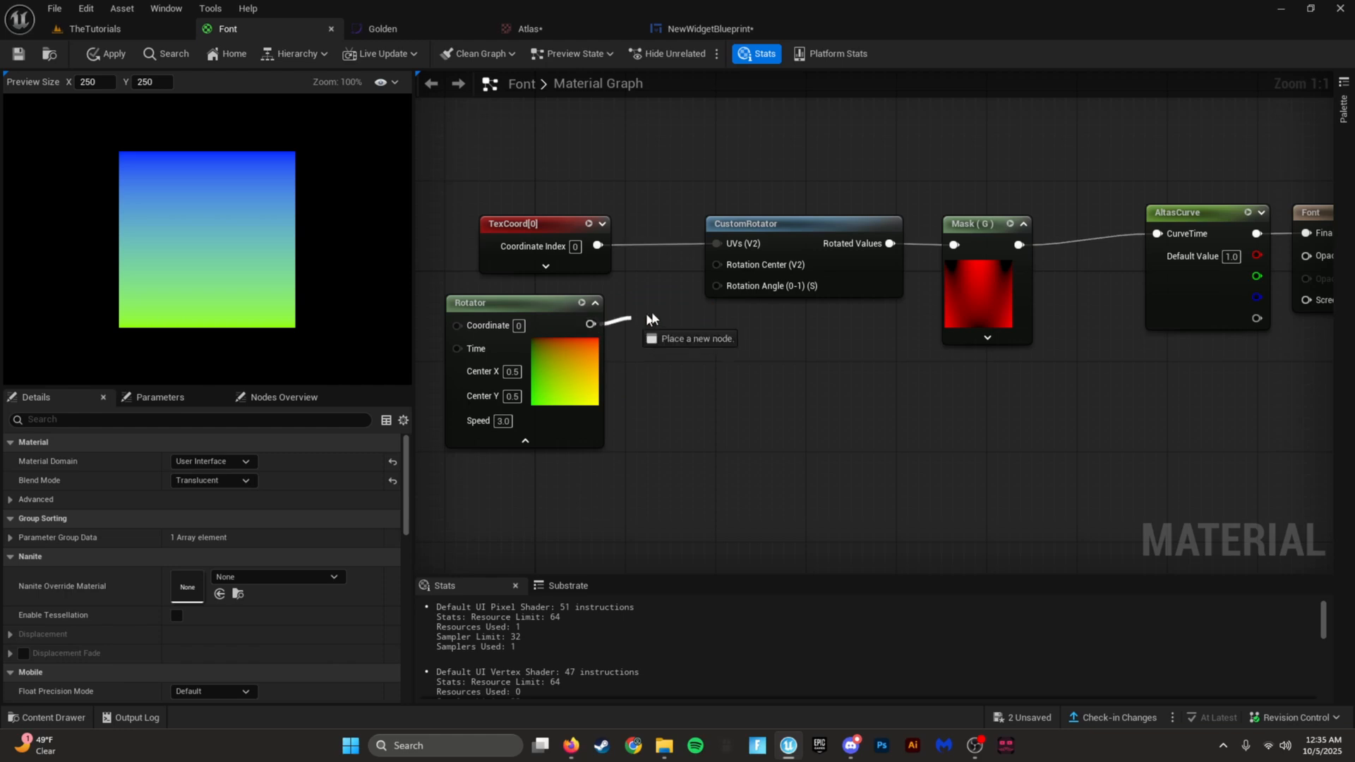
{"action": "left_click_drag", "start_coordinate": [650, 318], "coordinate": [719, 286]}
{"action": "left_click_drag", "start_coordinate": [528, 303], "coordinate": [561, 305]}
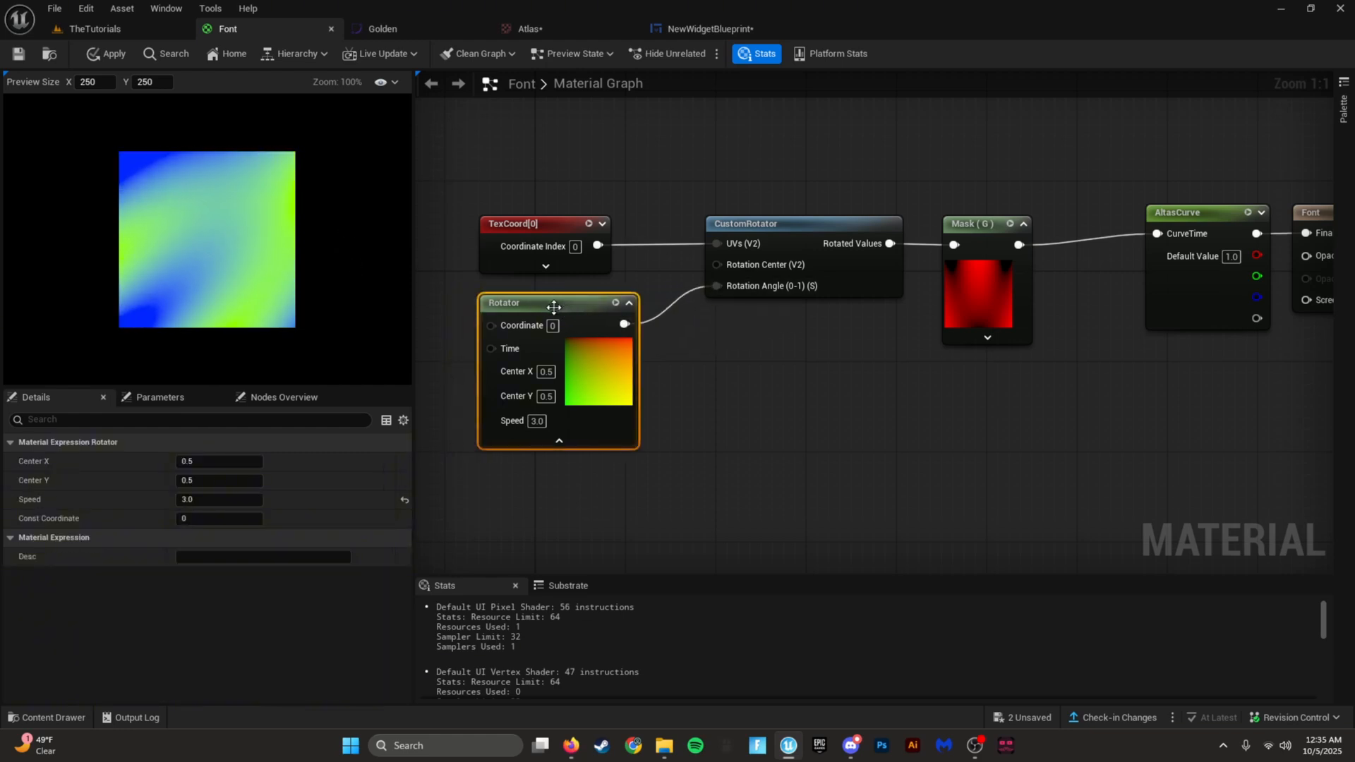
Step: Set the Rotator node's Speed to 1
{"action": "left_click", "coordinate": [537, 421]}
{"action": "type", "text": "0"}
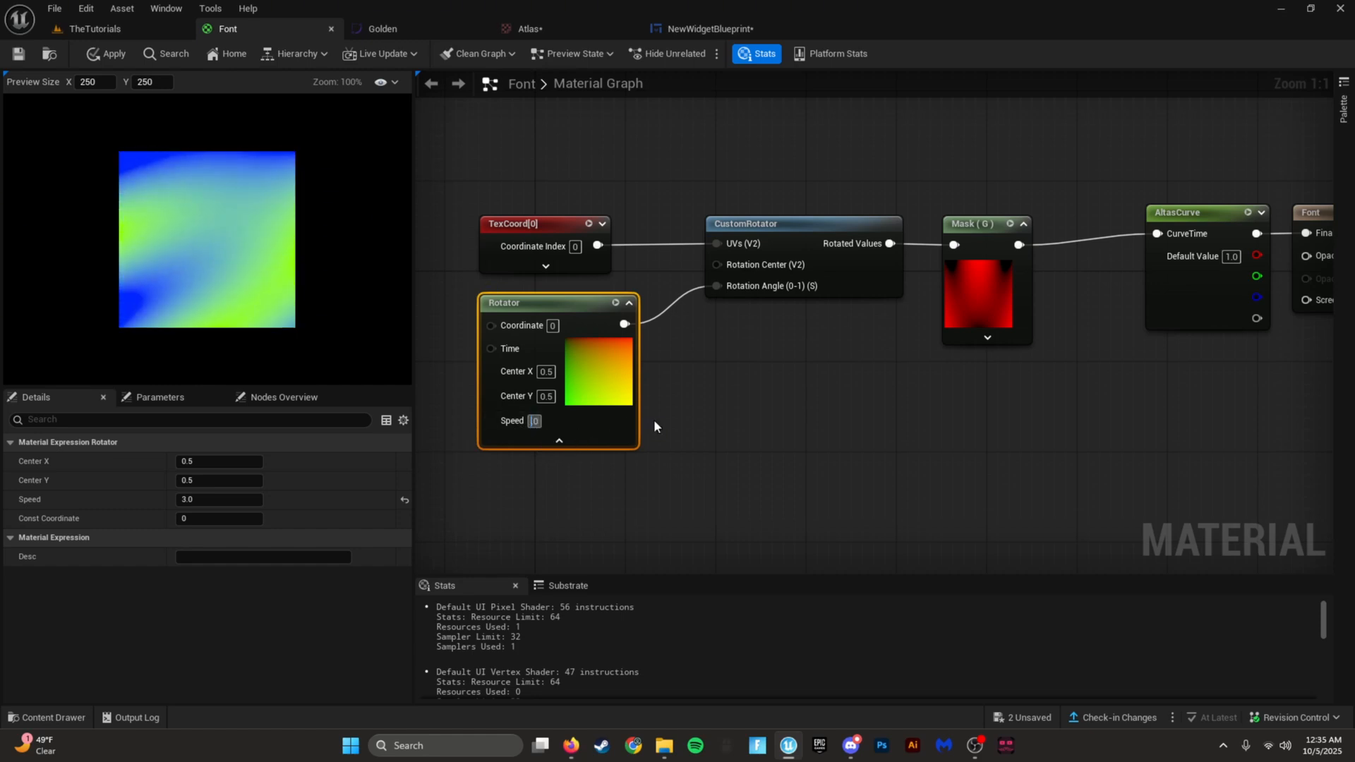
{"action": "type", "text": "1"}
{"action": "key", "text": "Return"}
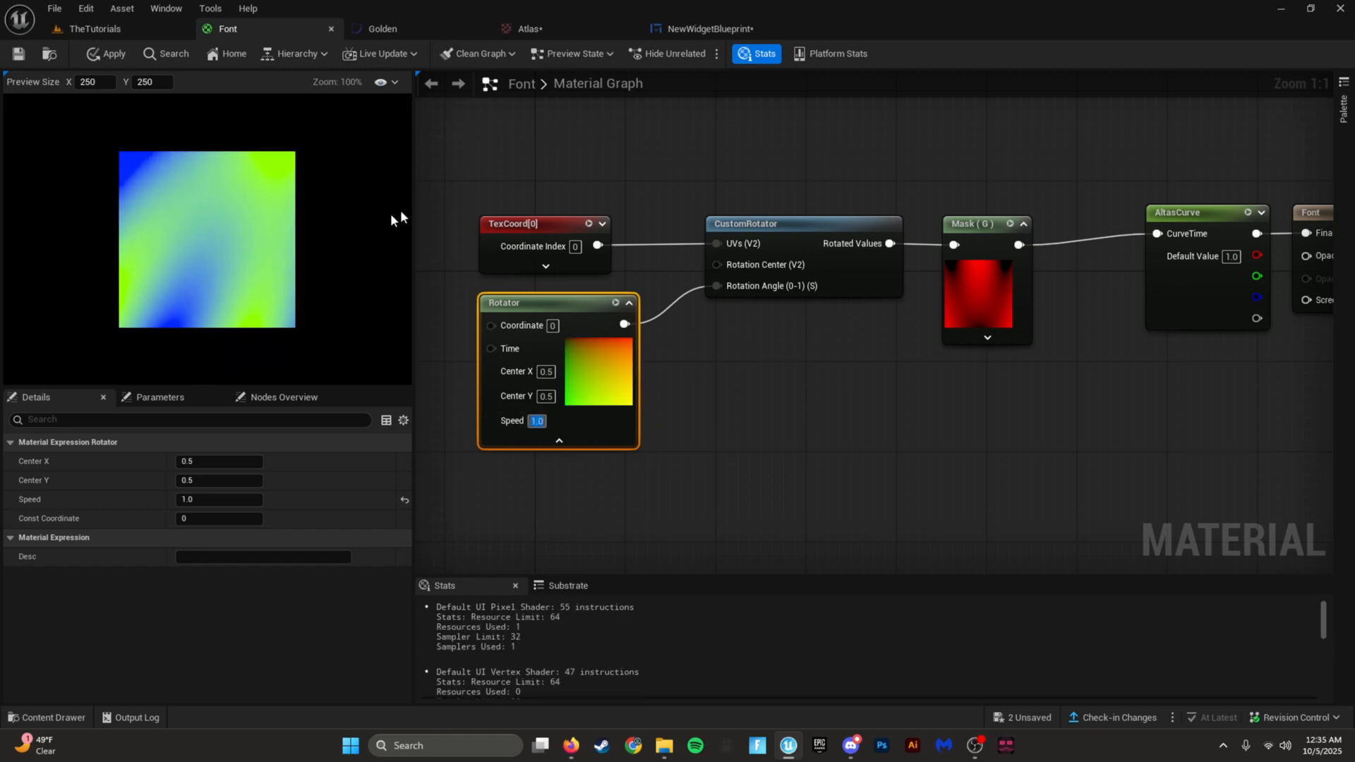
Step: Change the Golden curve's end color to light blue, hex 00E2FFFF, and return to the Font material to check its preview
{"action": "left_click", "coordinate": [435, 31]}
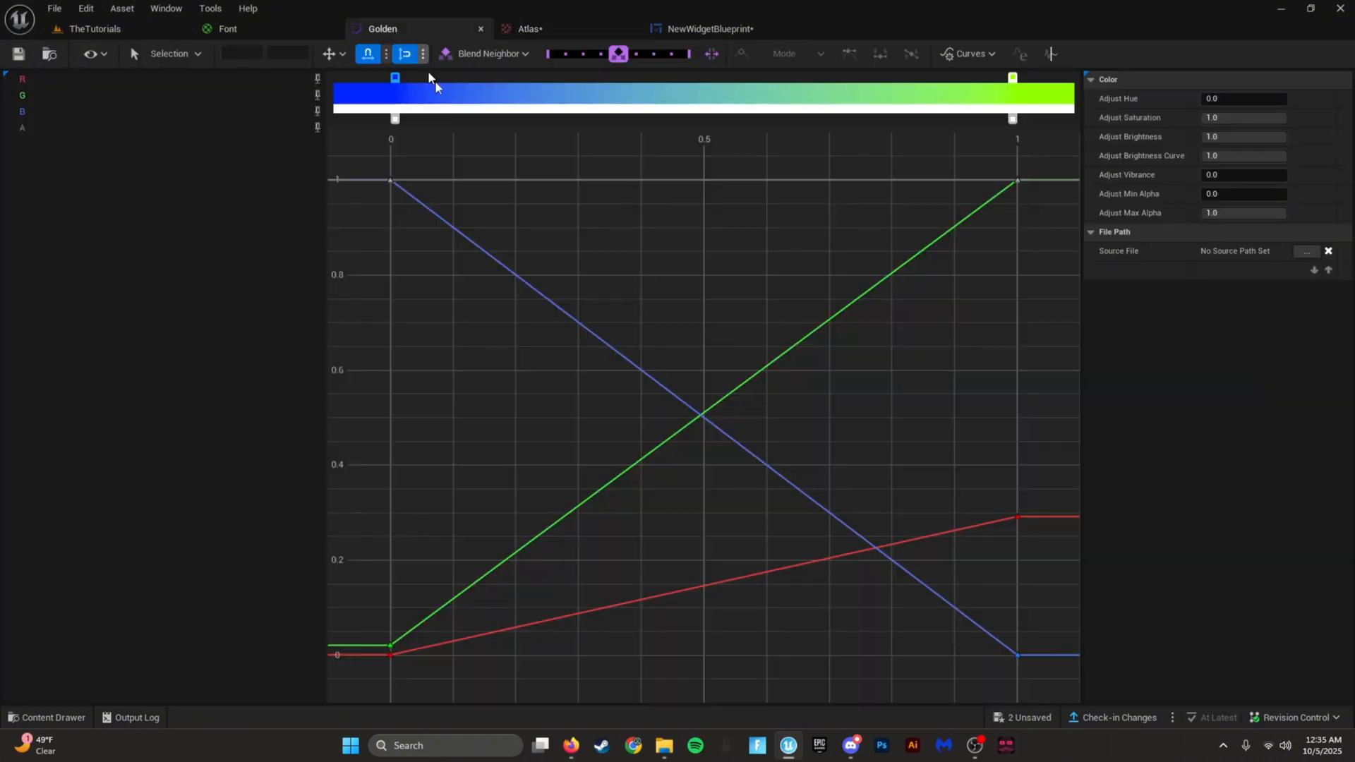
{"action": "double_click", "coordinate": [1012, 76]}
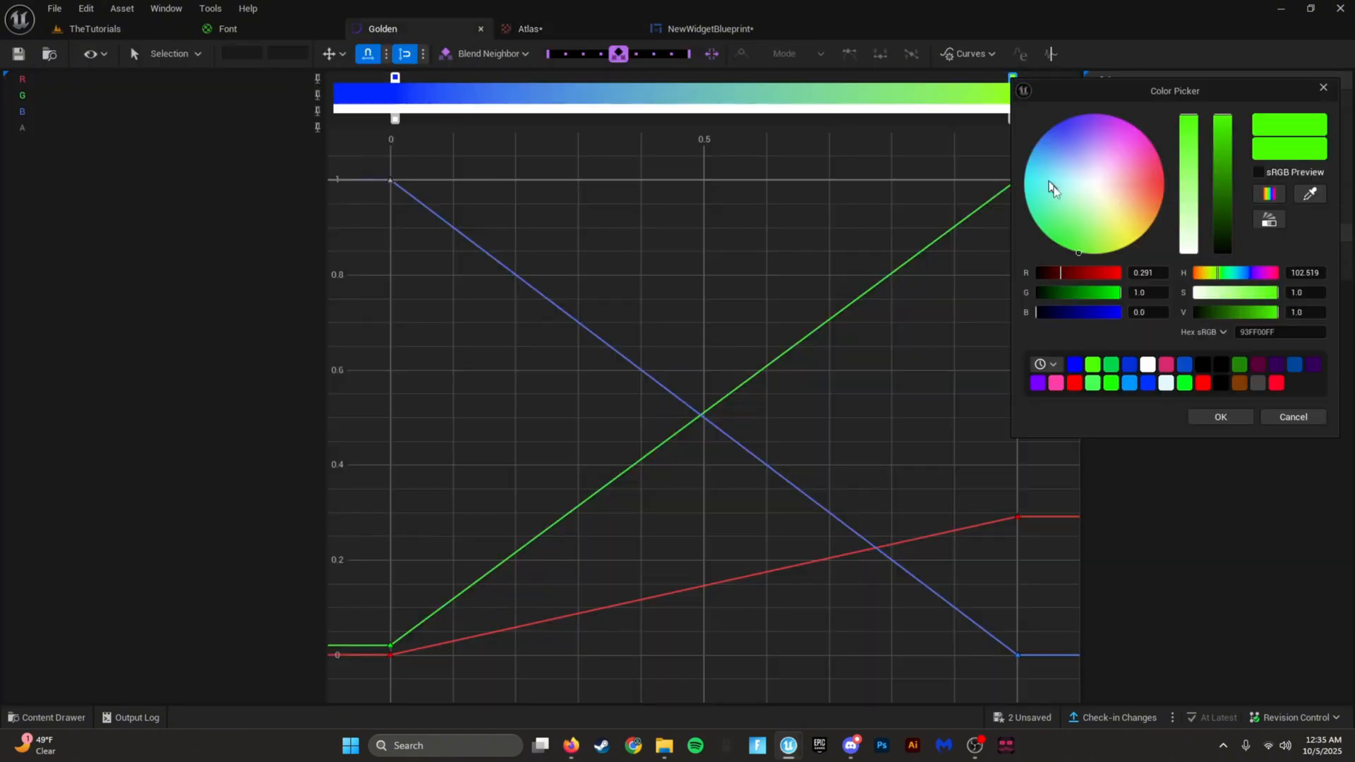
{"action": "left_click_drag", "start_coordinate": [1029, 185], "coordinate": [1026, 166]}
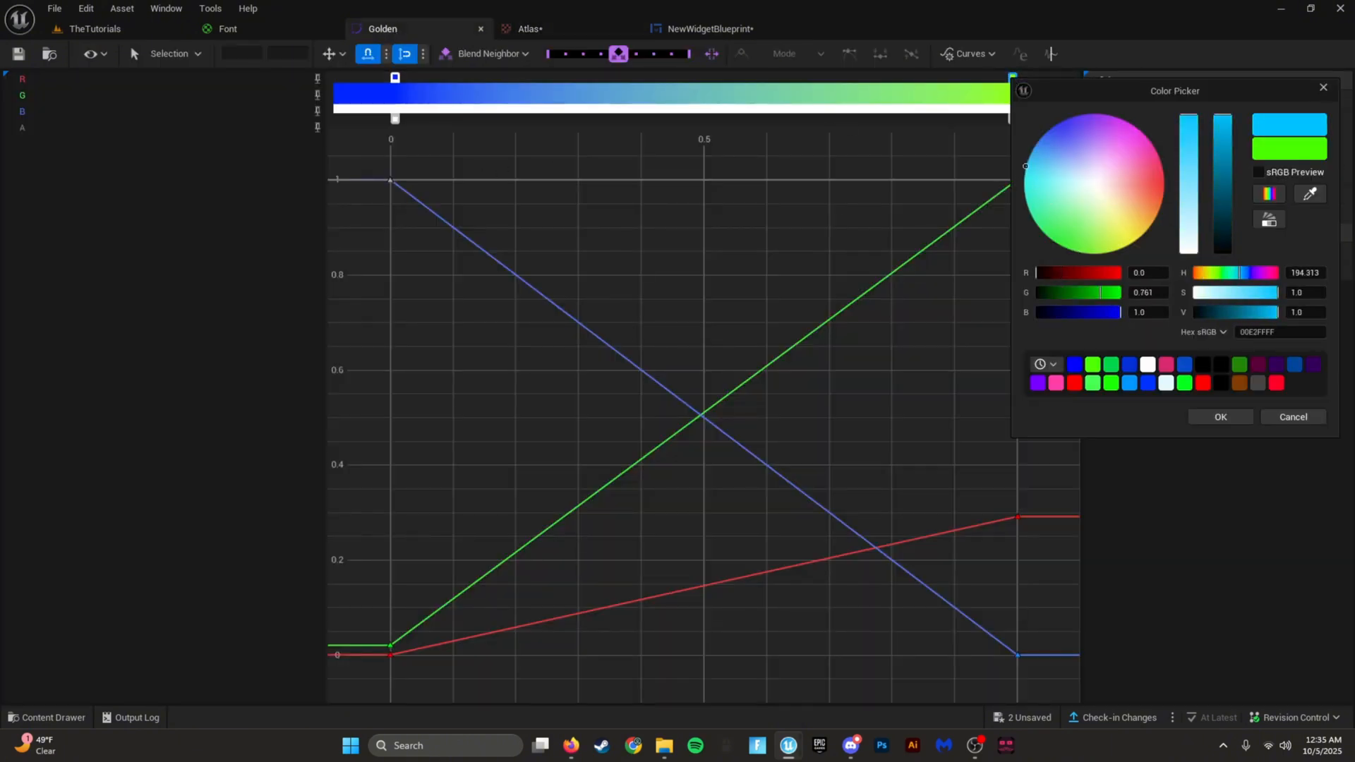
{"action": "left_click", "coordinate": [1209, 421]}
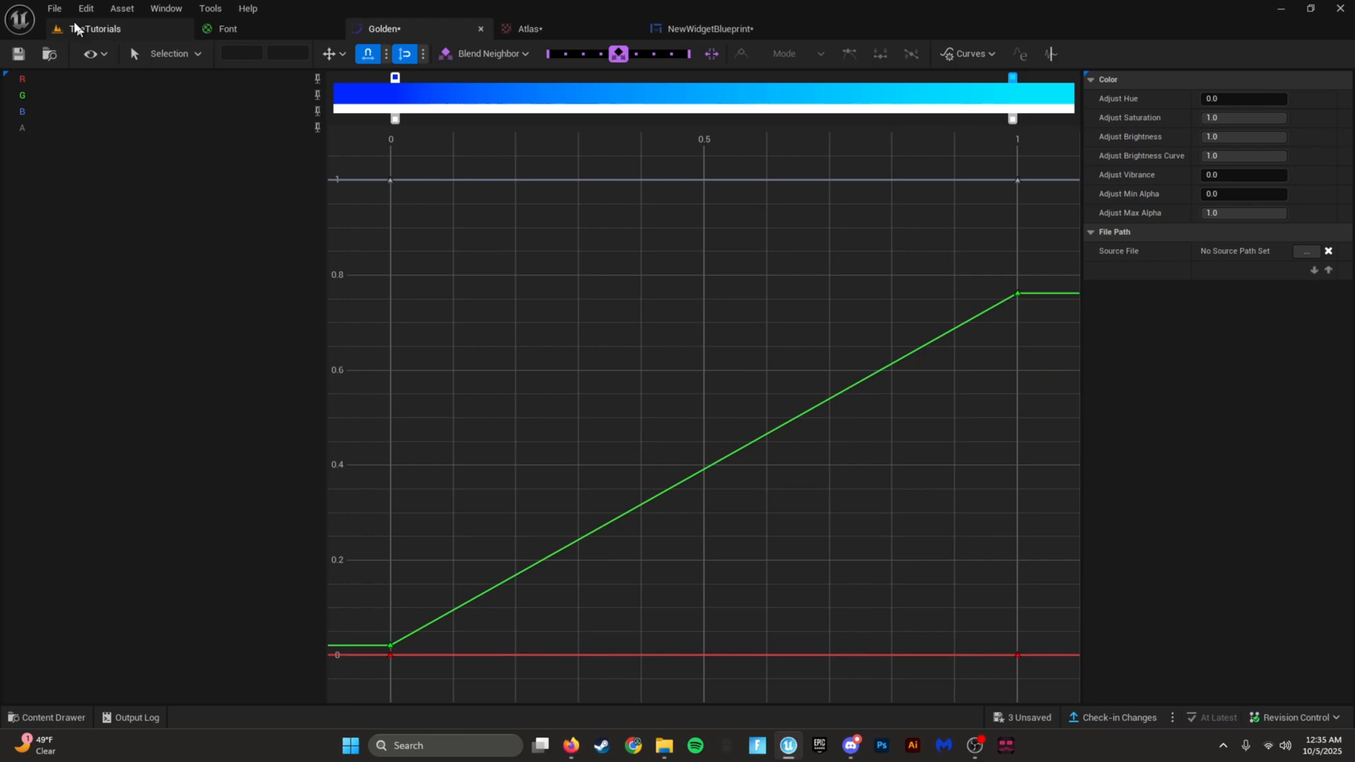
{"action": "left_click", "coordinate": [219, 28]}
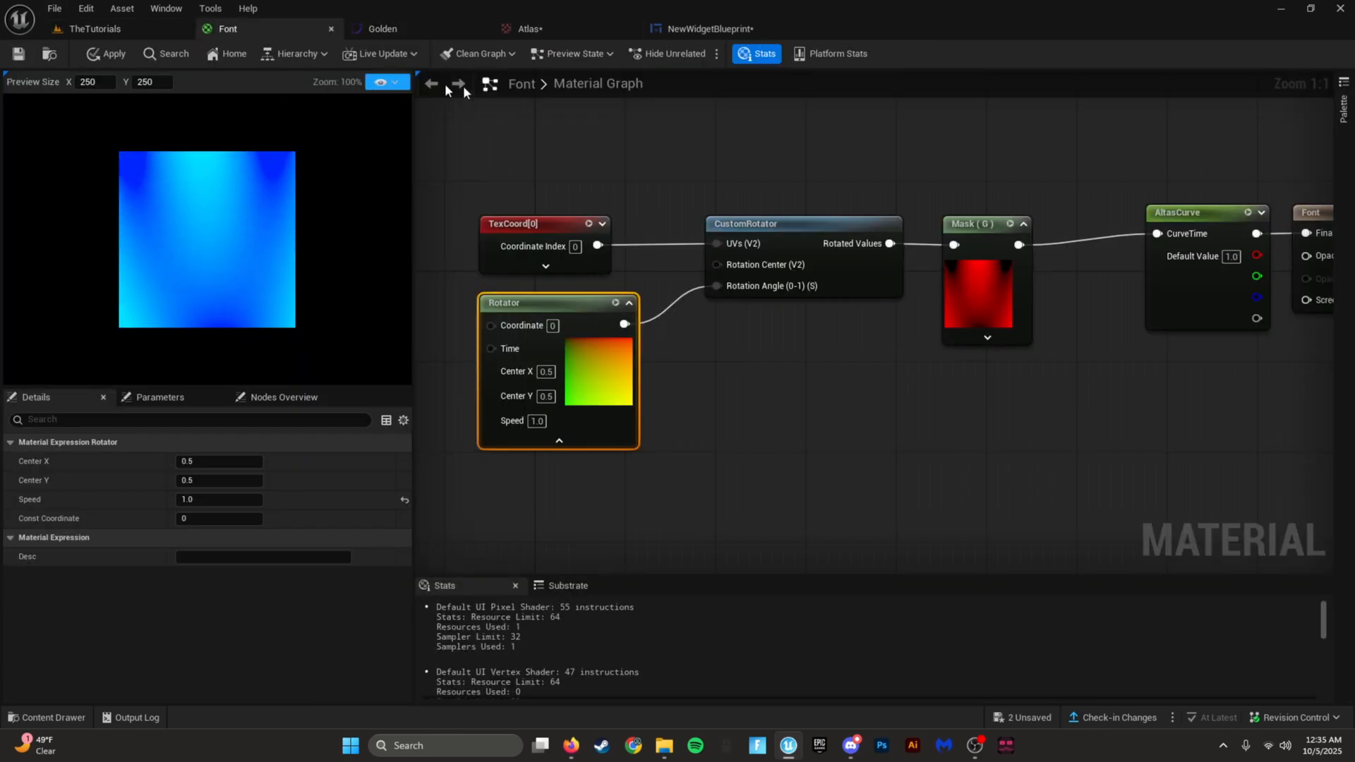
Step: Inspect the gradient outline on the WELCOME TO THE POI!!! text in NewWidgetBlueprint up close
{"action": "left_click", "coordinate": [717, 22]}
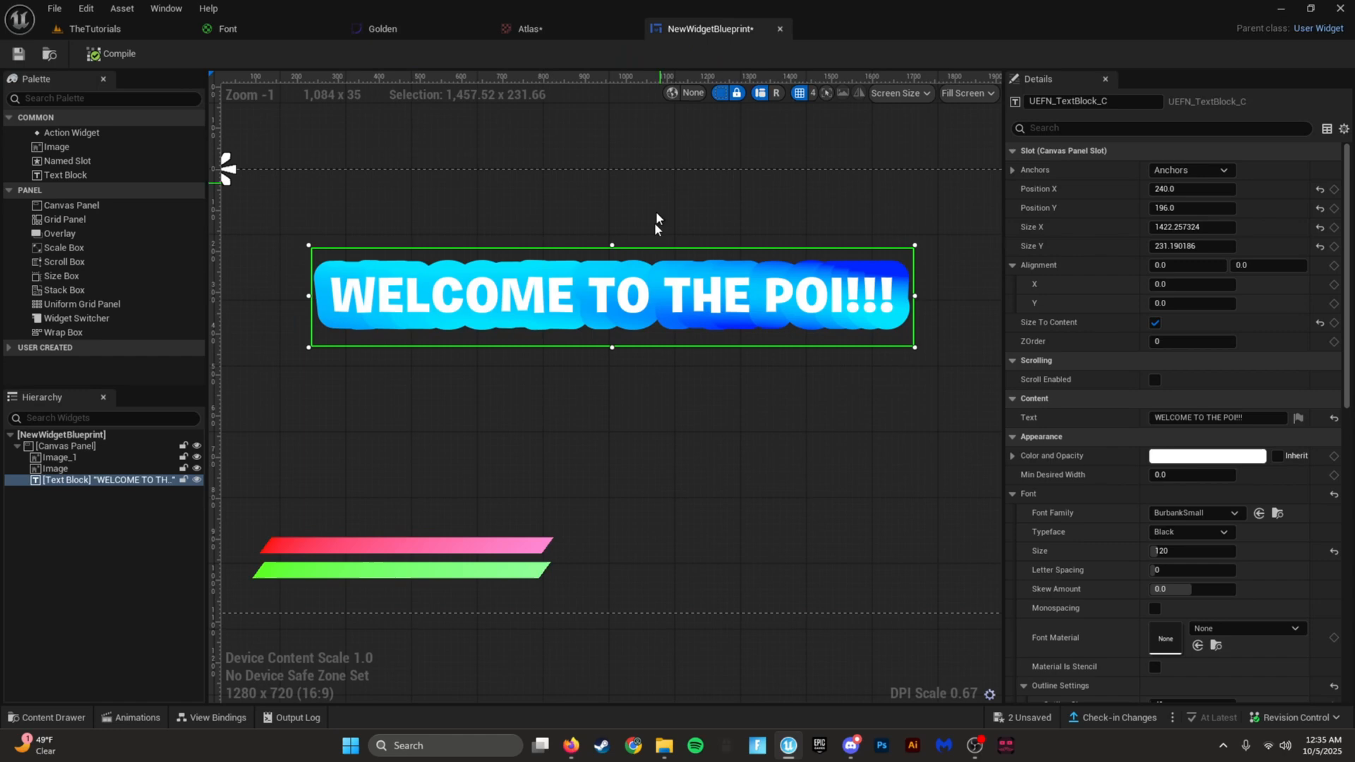
{"action": "left_click", "coordinate": [638, 335]}
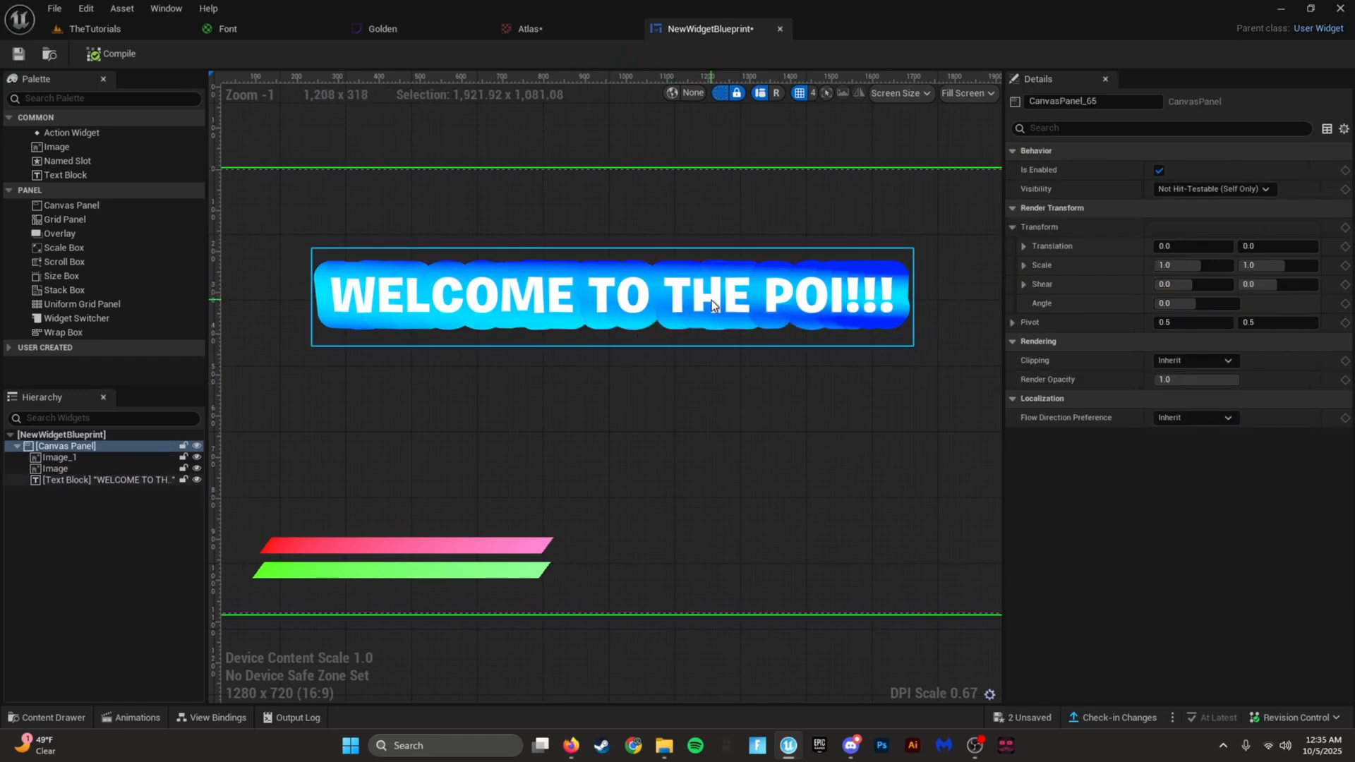
{"action": "left_click", "coordinate": [531, 302]}
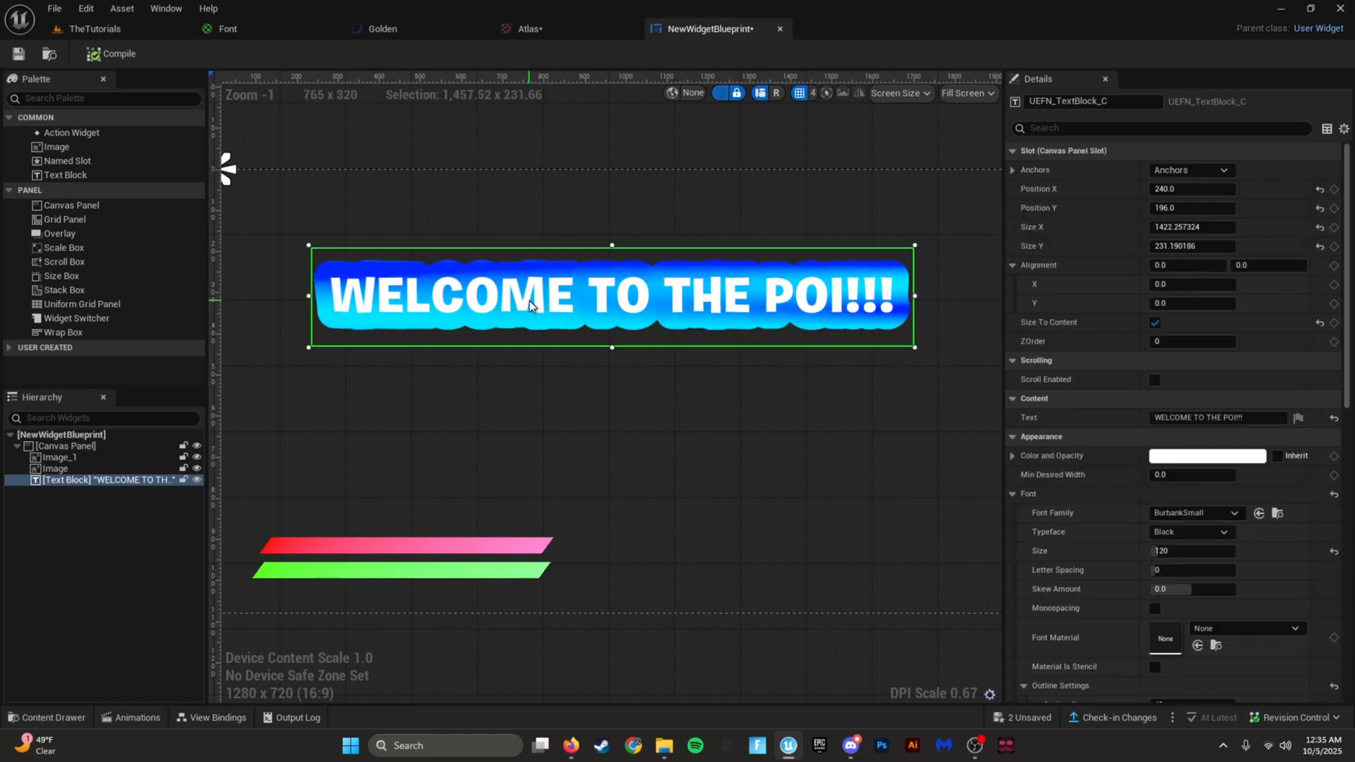
{"action": "scroll", "coordinate": [745, 312], "scroll_direction": "up", "scroll_amount": 7}
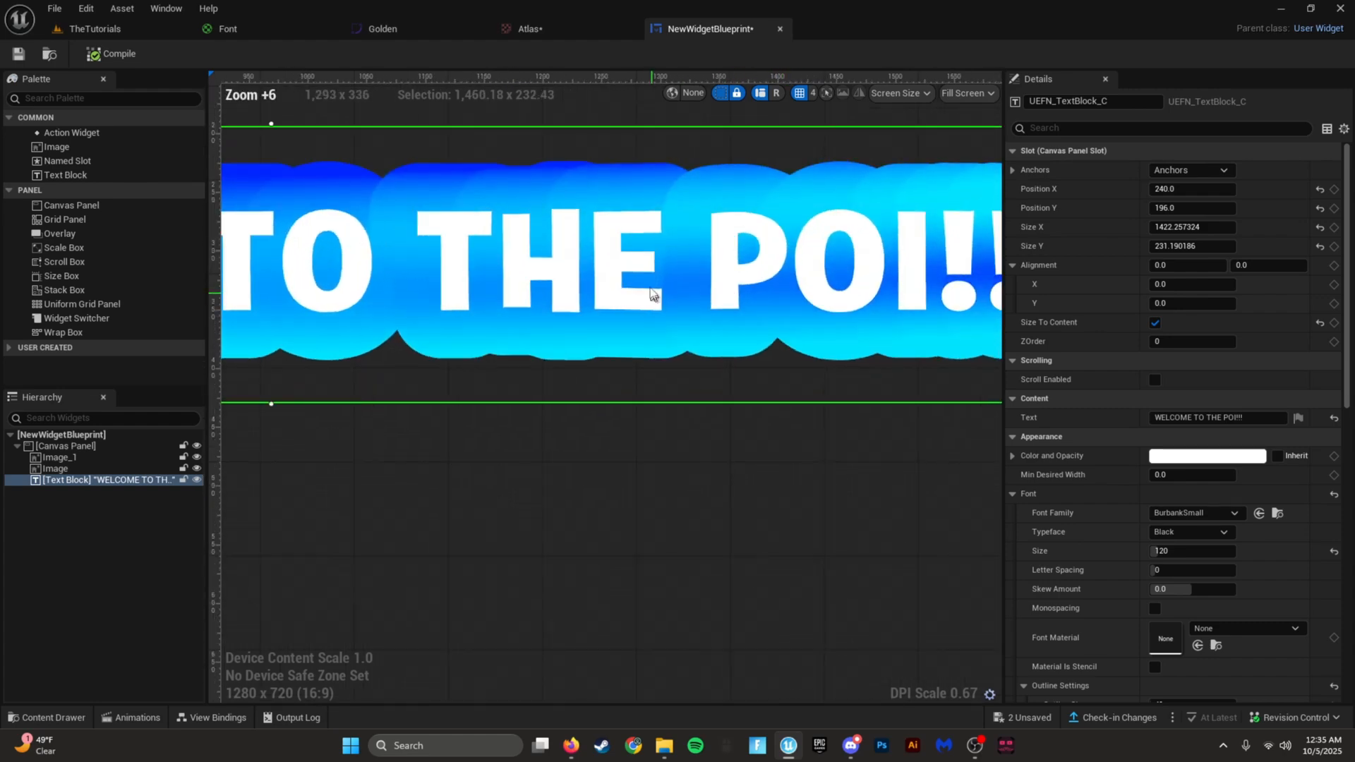
Step: Move the WELCOME TO THE POI!!! text block to position X 92, Y 188 on the canvas
{"action": "left_click_drag", "start_coordinate": [634, 240], "coordinate": [460, 225]}
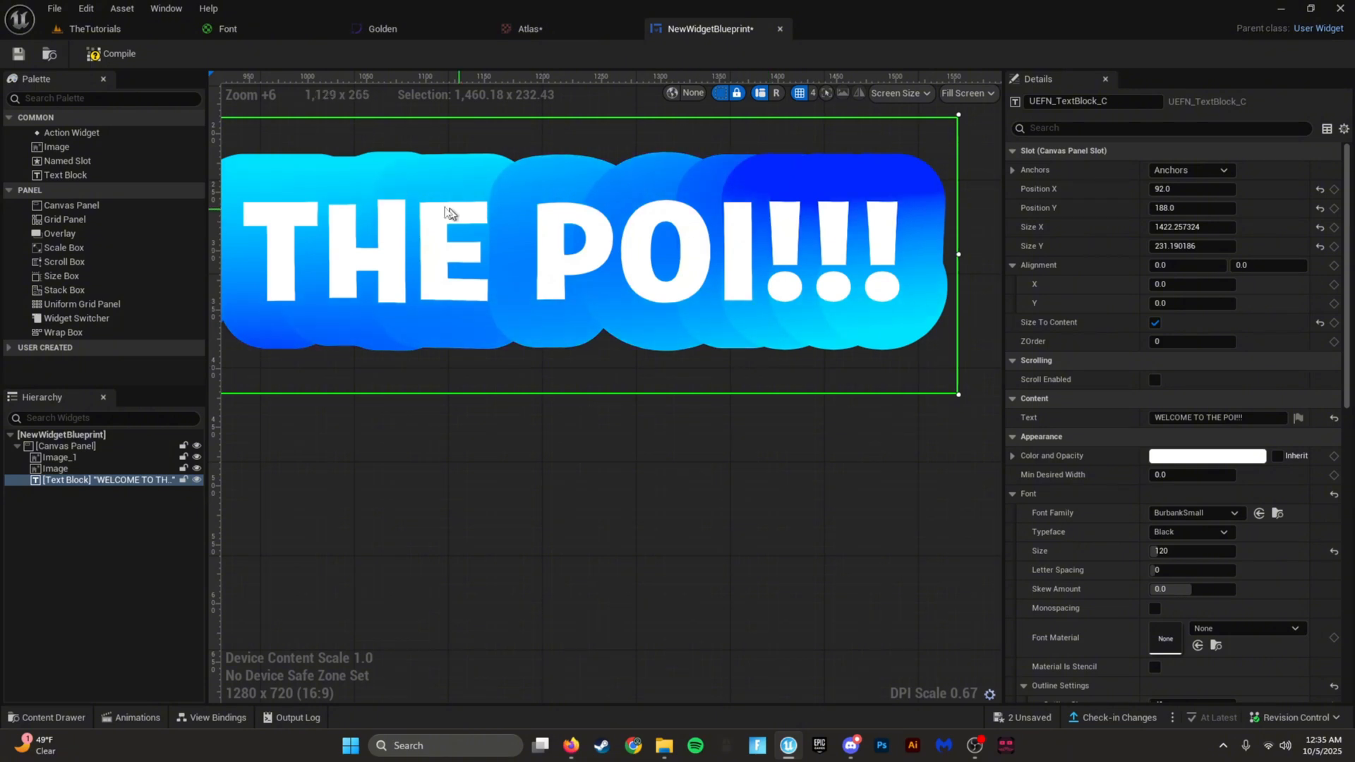
{"action": "scroll", "coordinate": [438, 215], "scroll_direction": "down", "scroll_amount": 4}
{"action": "left_click", "coordinate": [737, 357]}
{"action": "scroll", "coordinate": [737, 358], "scroll_direction": "down", "scroll_amount": 2}
{"action": "right_click_drag", "start_coordinate": [626, 358], "coordinate": [784, 360]}
{"action": "right_click_drag", "start_coordinate": [586, 330], "coordinate": [664, 324]}
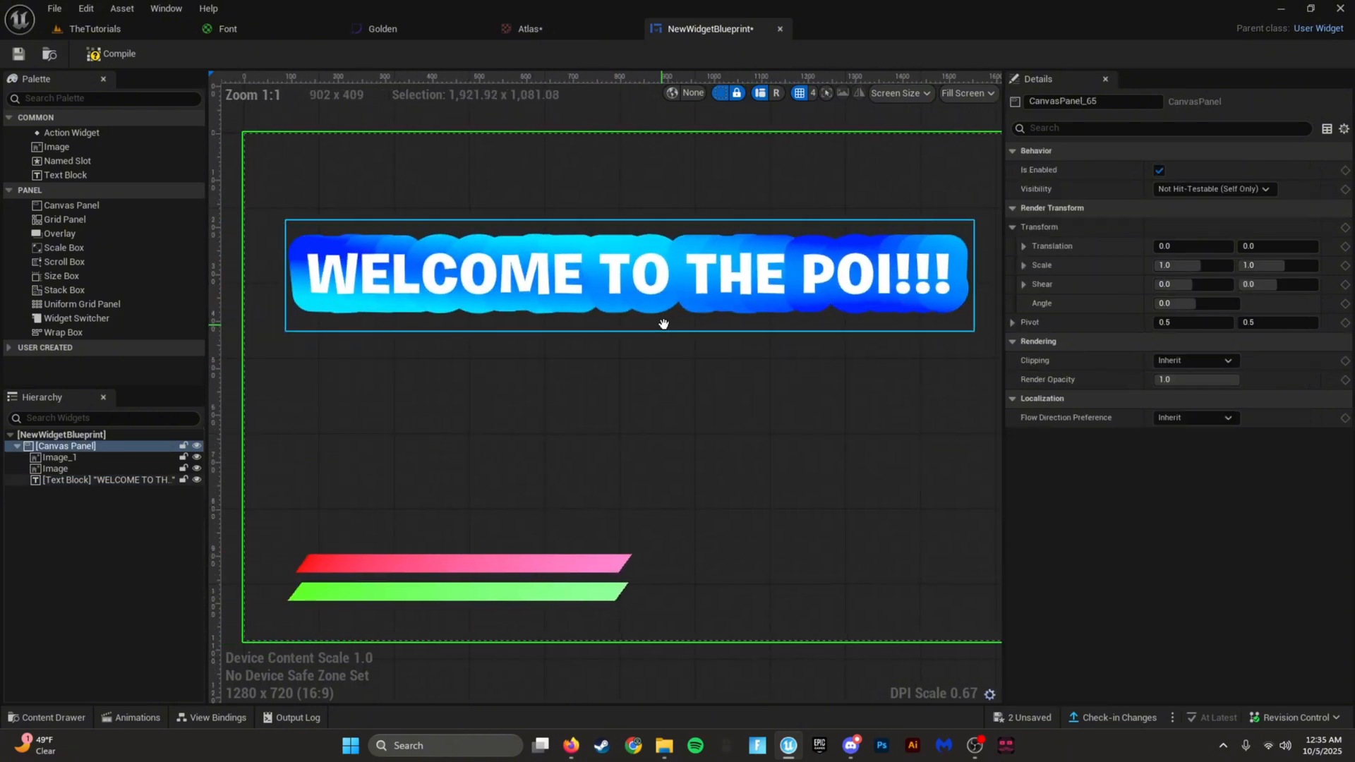
Step: Toggle Material Is Stencil on and off for the text block, and try Monospacing on its font
{"action": "left_click", "coordinate": [590, 285]}
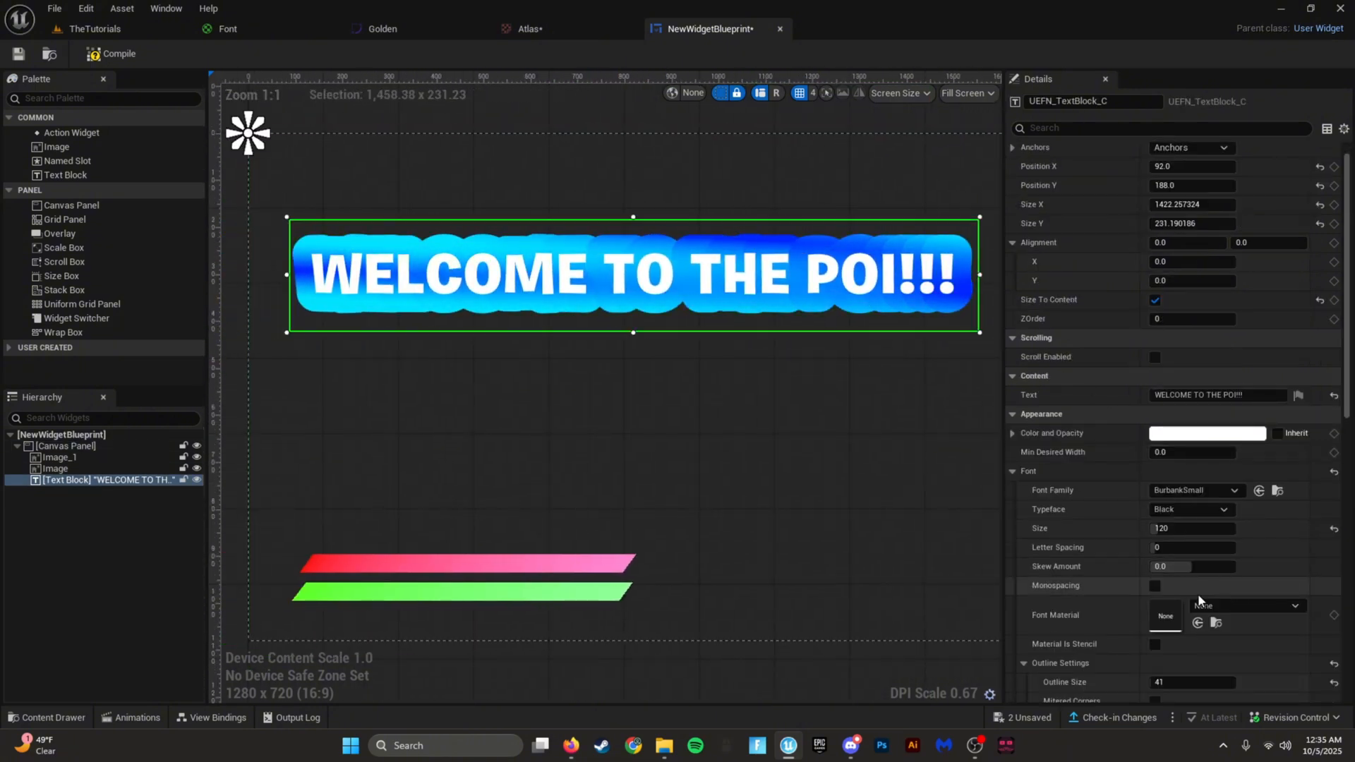
{"action": "scroll", "coordinate": [1168, 600], "scroll_direction": "down", "scroll_amount": 1}
{"action": "left_click", "coordinate": [1156, 622]}
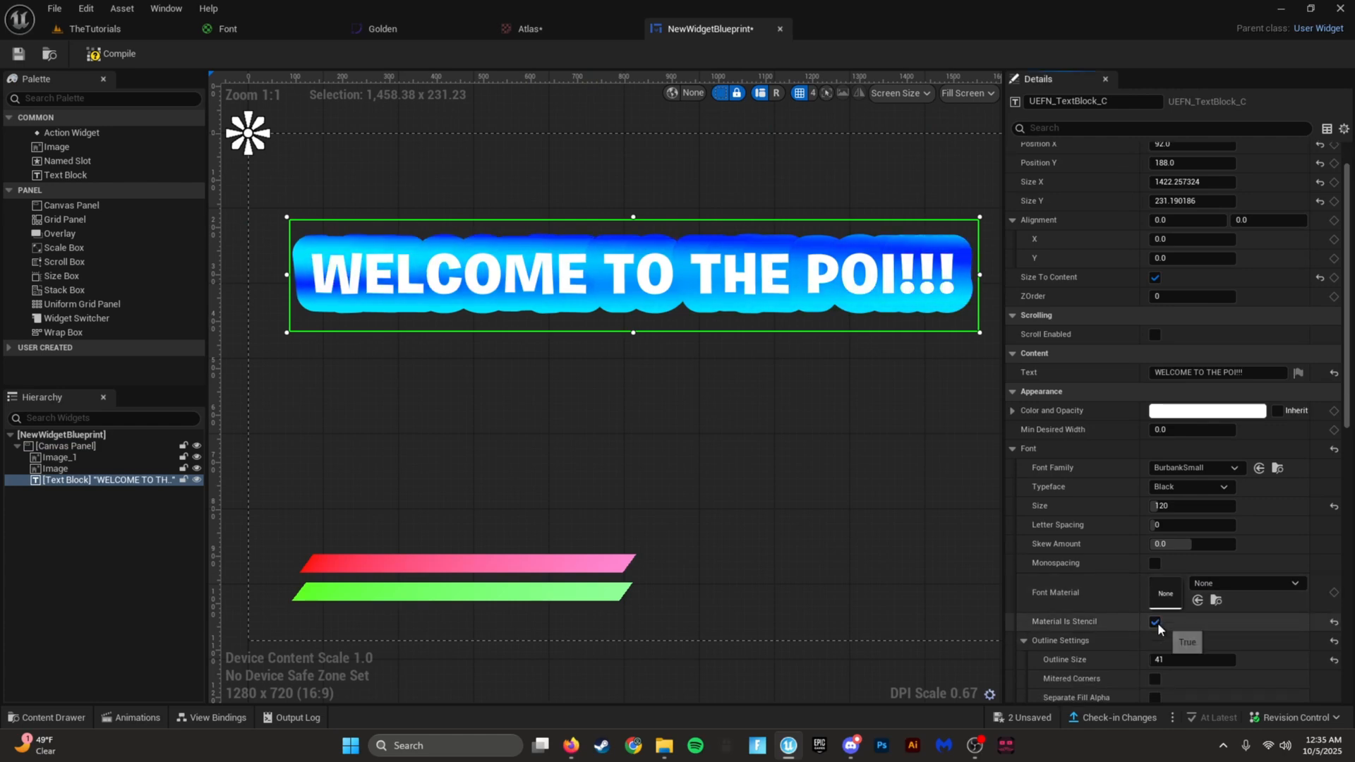
{"action": "left_click", "coordinate": [1157, 623]}
{"action": "left_click", "coordinate": [1155, 563]}
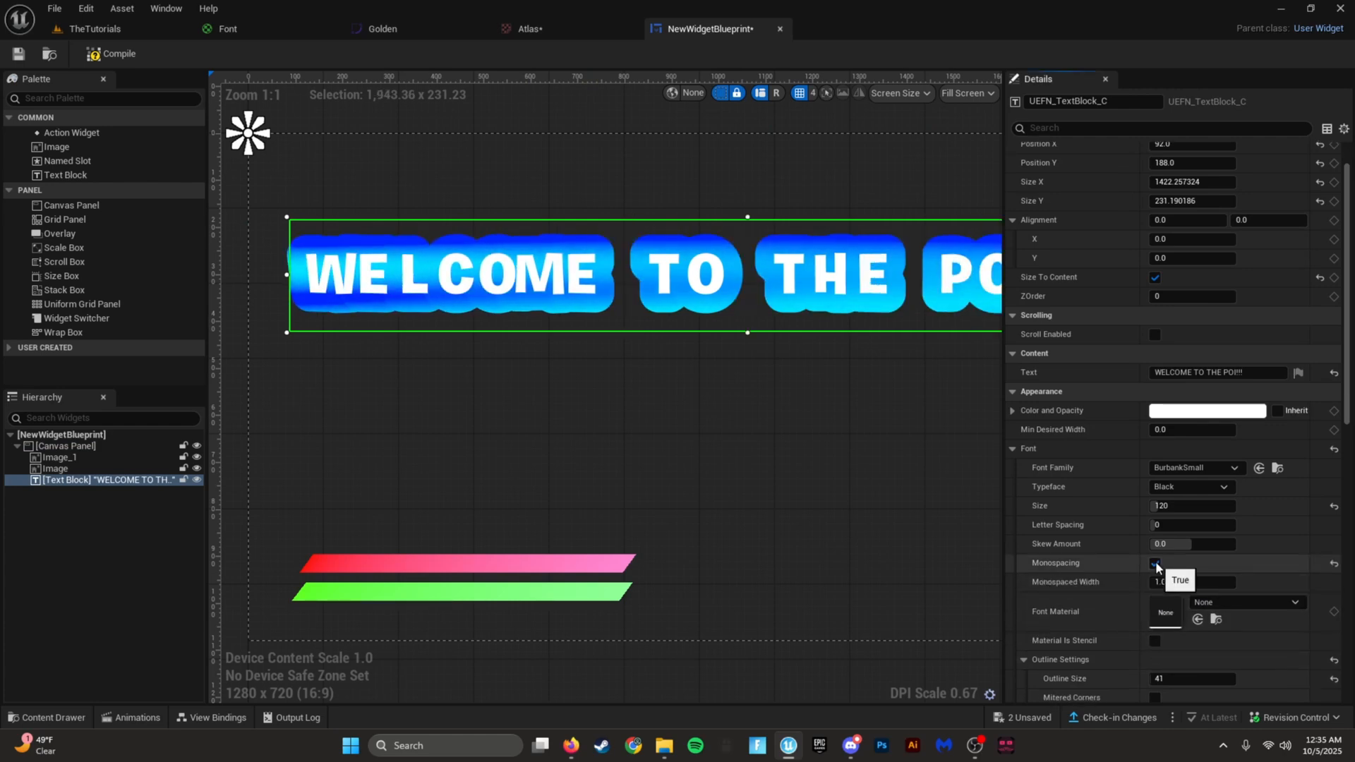
{"action": "right_click_drag", "start_coordinate": [823, 502], "coordinate": [658, 501]}
{"action": "scroll", "coordinate": [698, 396], "scroll_direction": "down", "scroll_amount": 2}
{"action": "right_click_drag", "start_coordinate": [722, 392], "coordinate": [731, 386]}
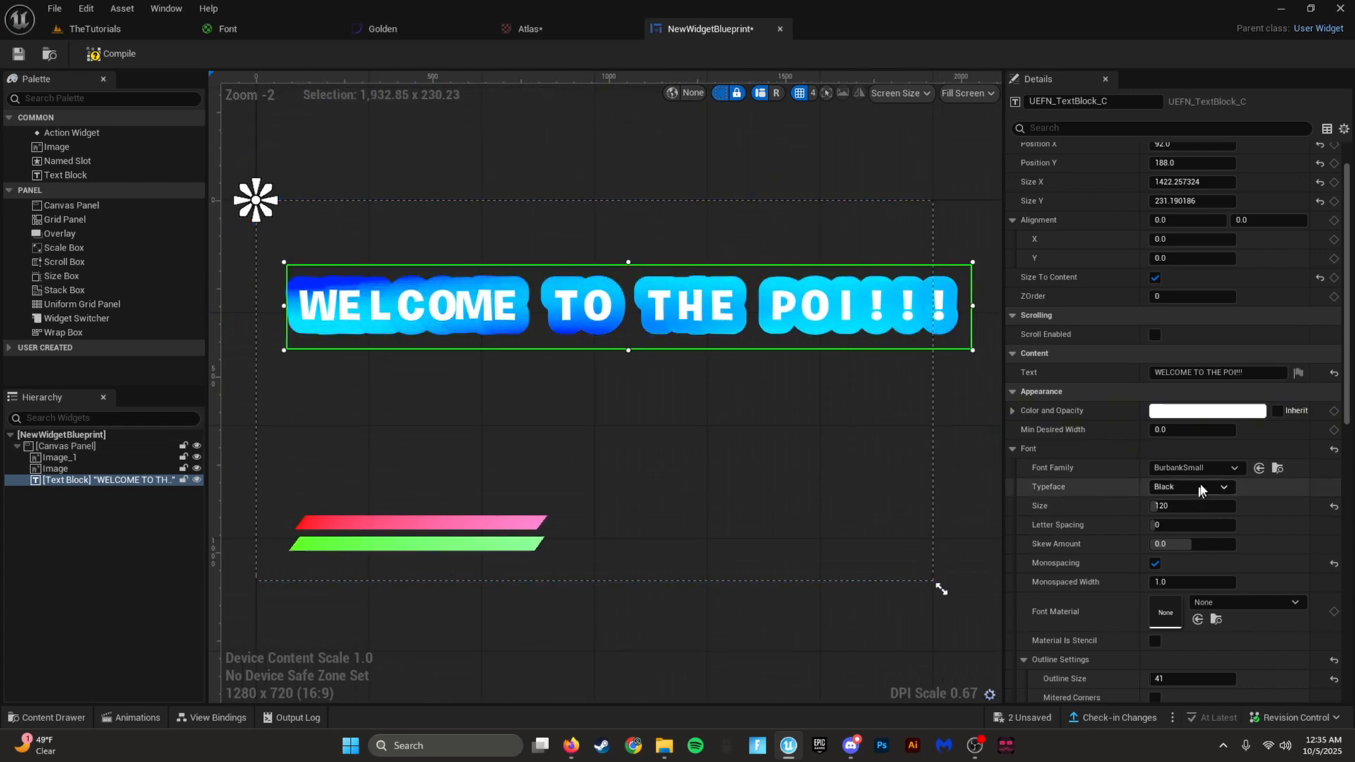
Step: Clear the text block's Outline Material, turn off Monospacing, and set Outline Size to 0
{"action": "scroll", "coordinate": [1247, 678], "scroll_direction": "down", "scroll_amount": 4}
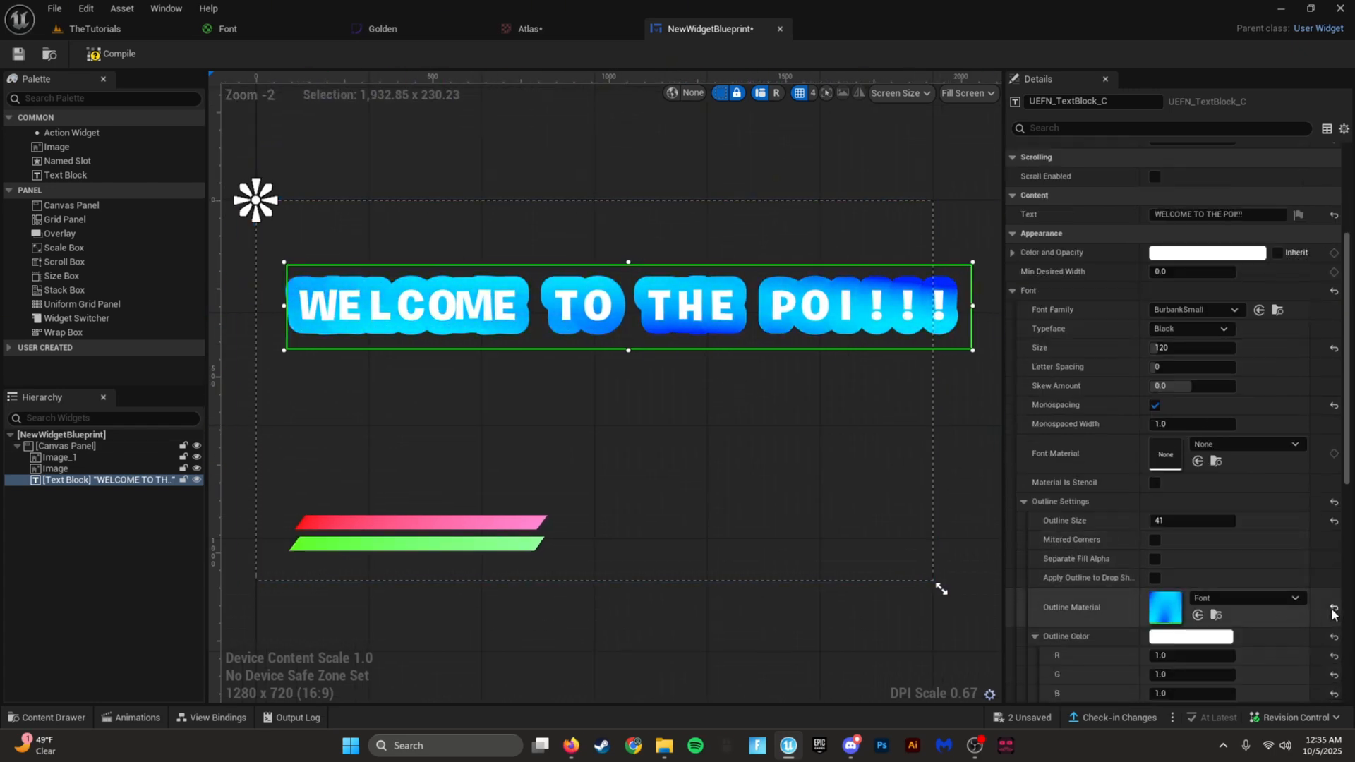
{"action": "left_click", "coordinate": [1333, 610]}
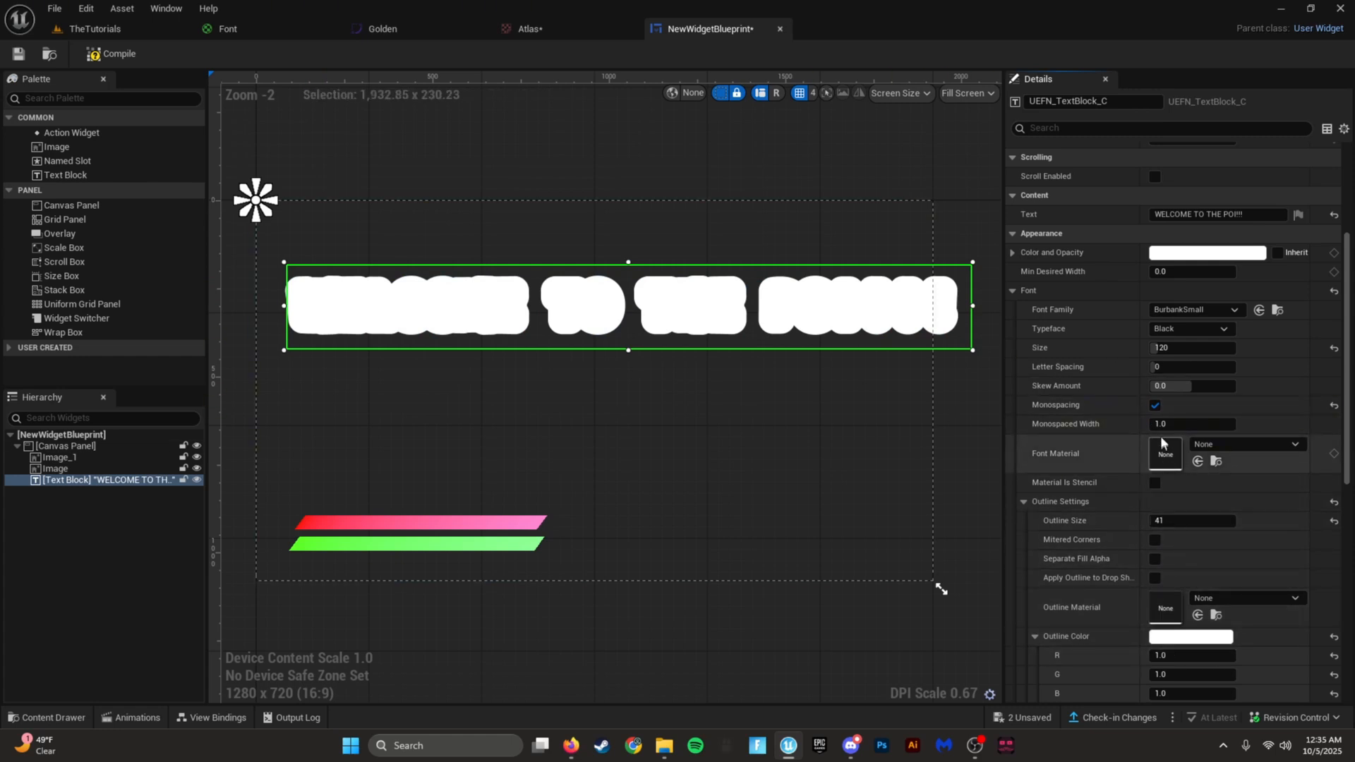
{"action": "left_click", "coordinate": [1155, 405]}
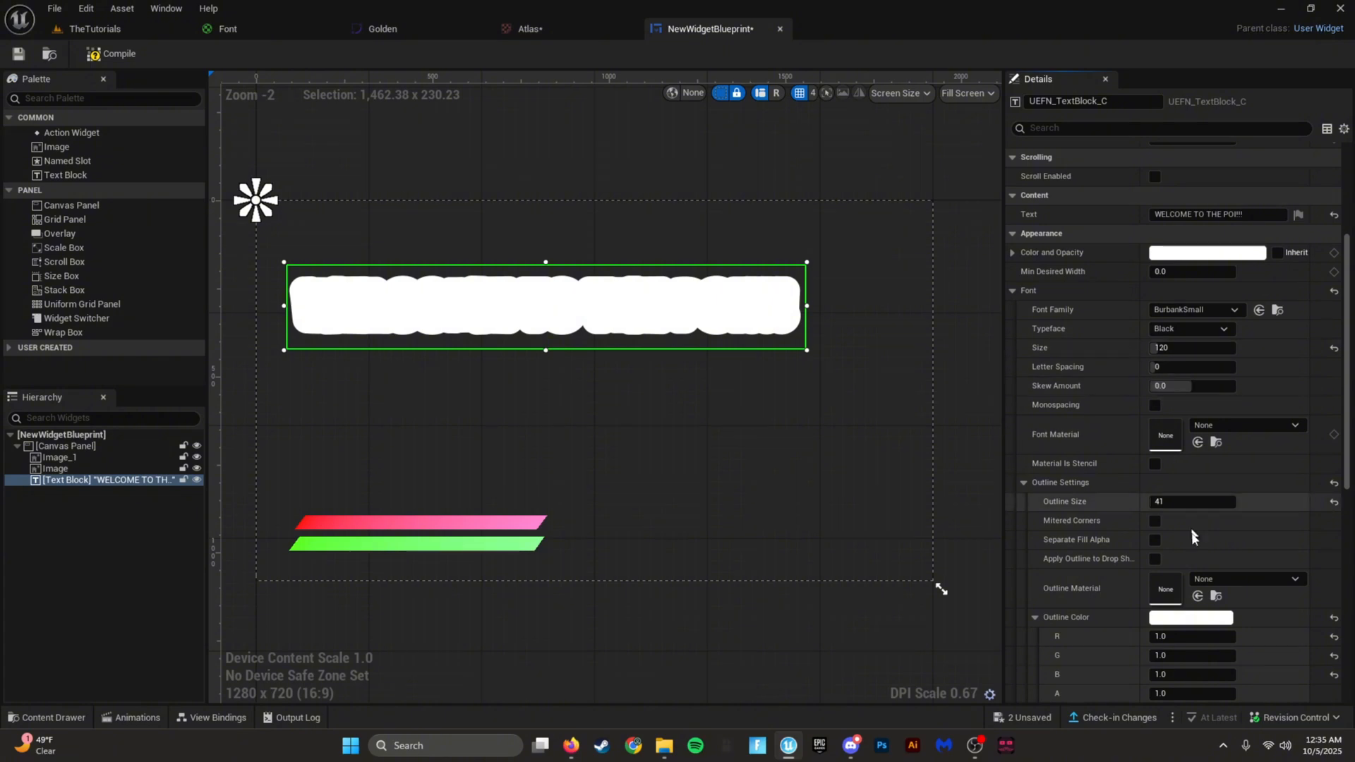
{"action": "left_click_drag", "start_coordinate": [1165, 502], "coordinate": [1139, 502]}
{"action": "right_click_drag", "start_coordinate": [888, 319], "coordinate": [974, 336]}
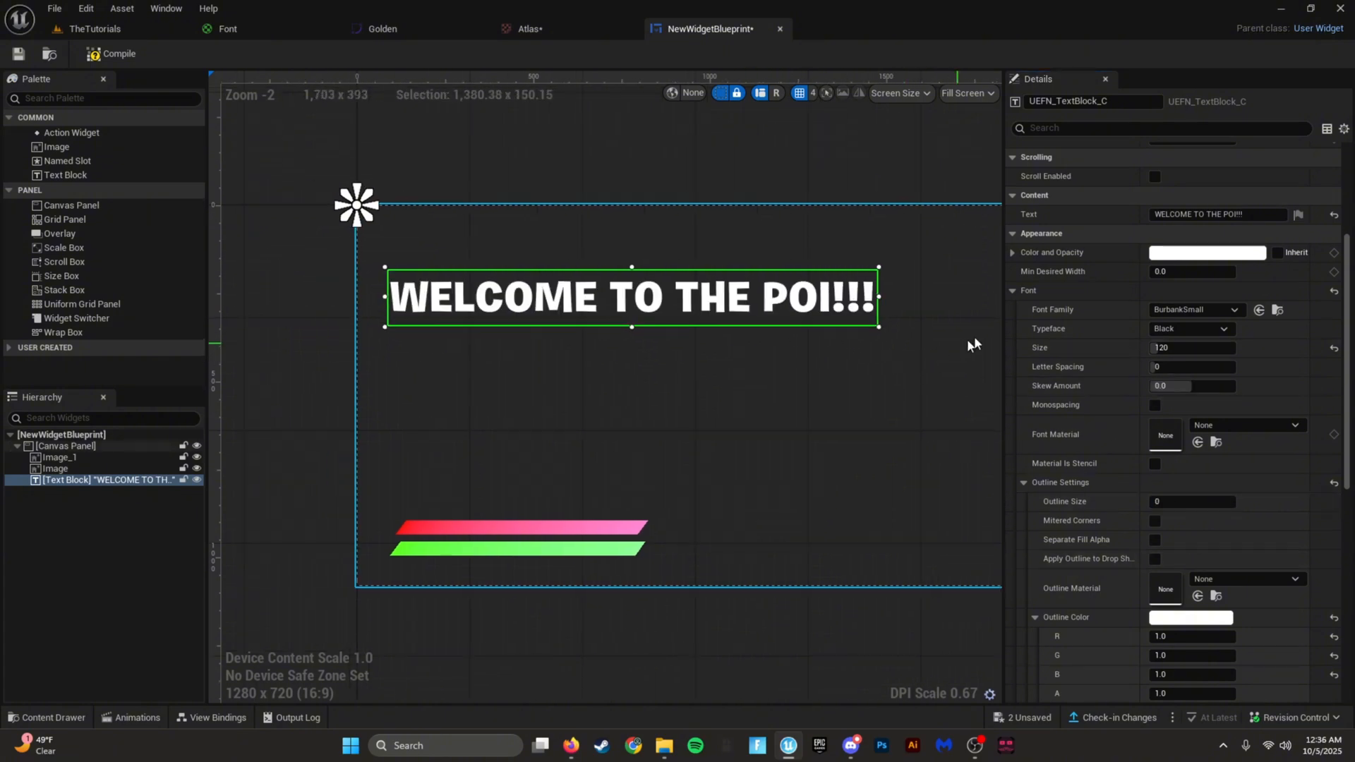
Step: Assign the Font material as the text block's Font Material and inspect the gradient across the letters
{"action": "left_click", "coordinate": [1215, 427]}
{"action": "left_click", "coordinate": [1191, 285]}
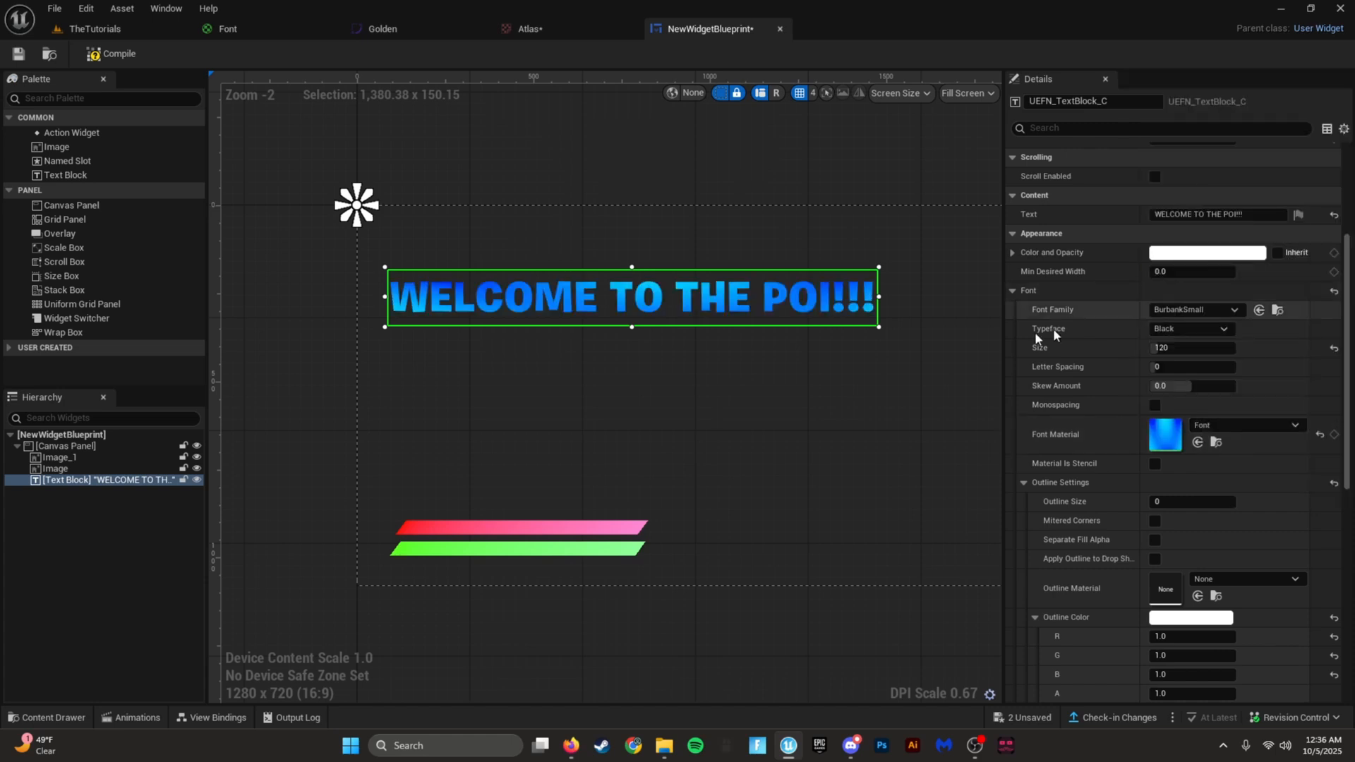
{"action": "left_click", "coordinate": [477, 329]}
{"action": "scroll", "coordinate": [459, 324], "scroll_direction": "up", "scroll_amount": 5}
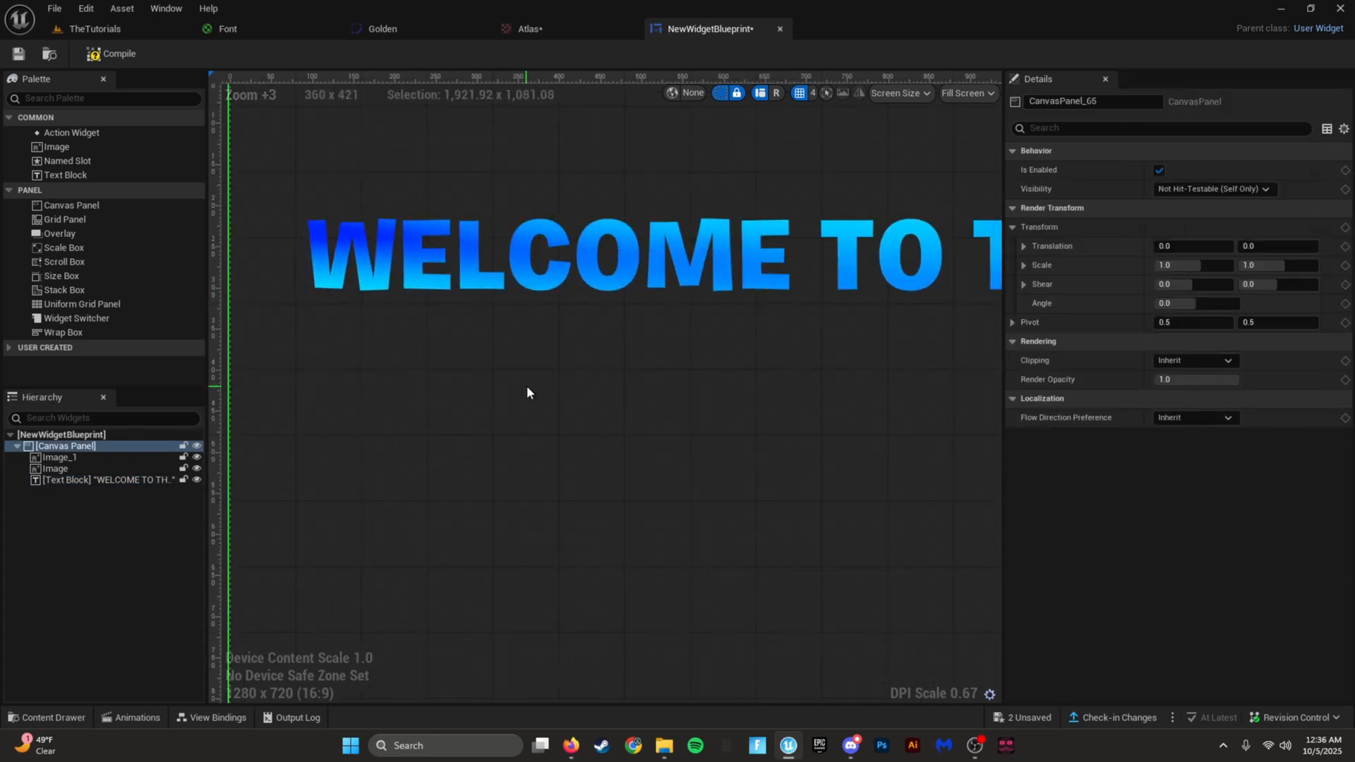
{"action": "scroll", "coordinate": [402, 283], "scroll_direction": "up", "scroll_amount": 3}
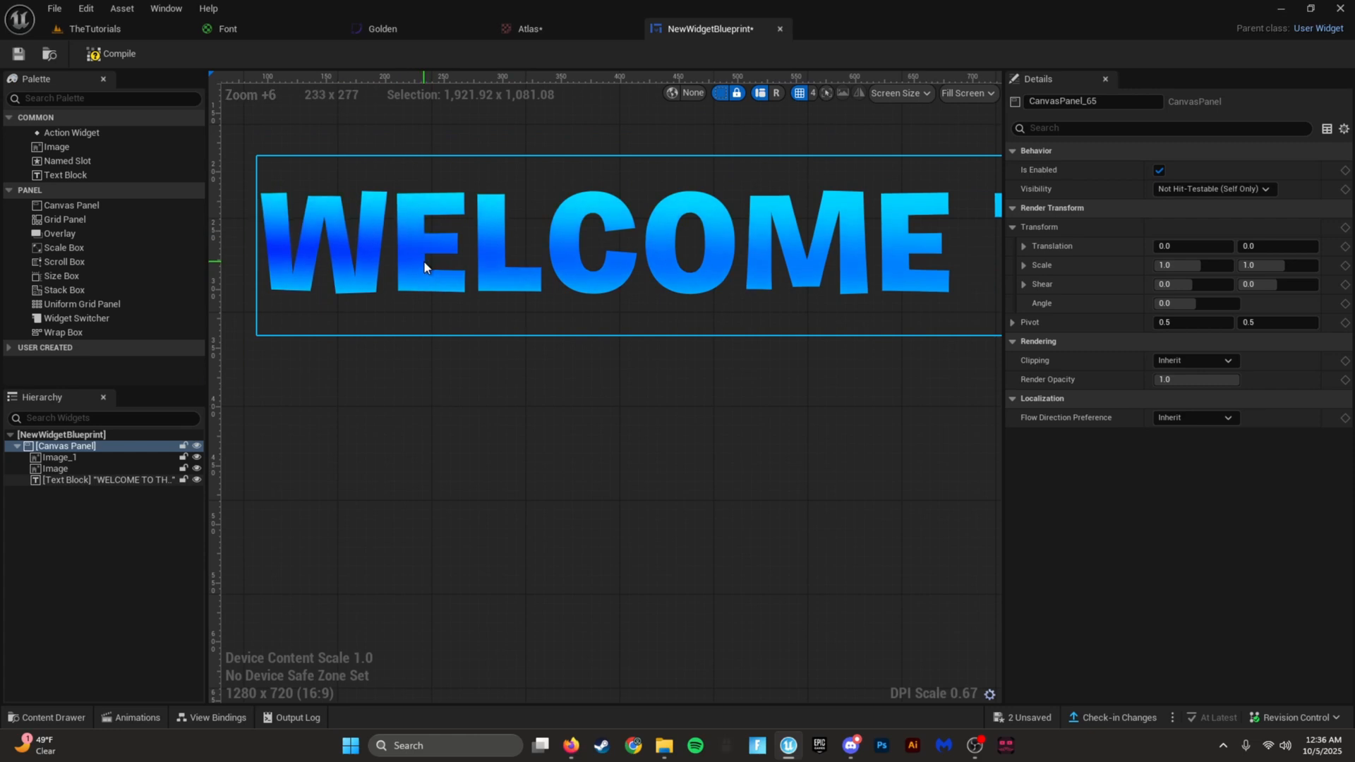
{"action": "scroll", "coordinate": [423, 260], "scroll_direction": "down", "scroll_amount": 5}
Step: Give the text block an outline of size 8 with a black outline color
{"action": "left_click", "coordinate": [755, 325]}
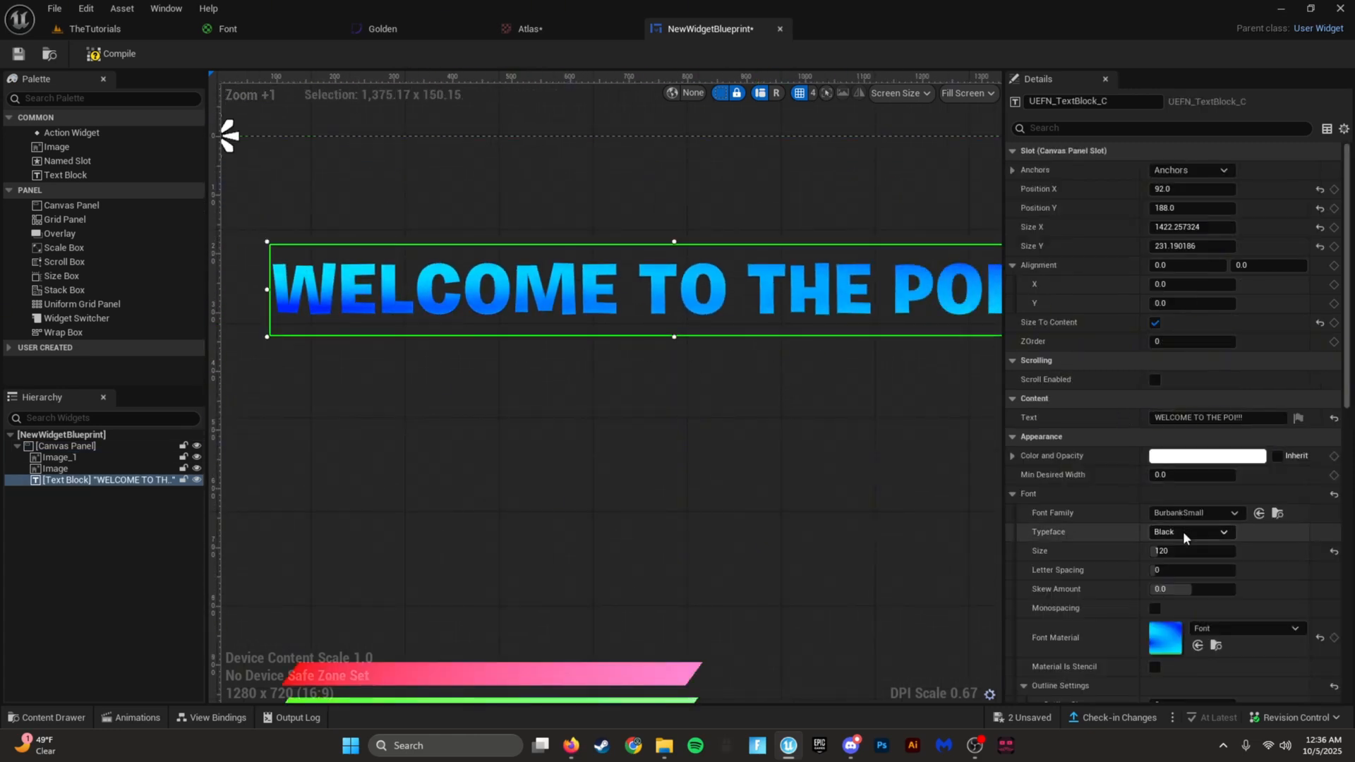
{"action": "scroll", "coordinate": [1184, 536], "scroll_direction": "down", "scroll_amount": 10}
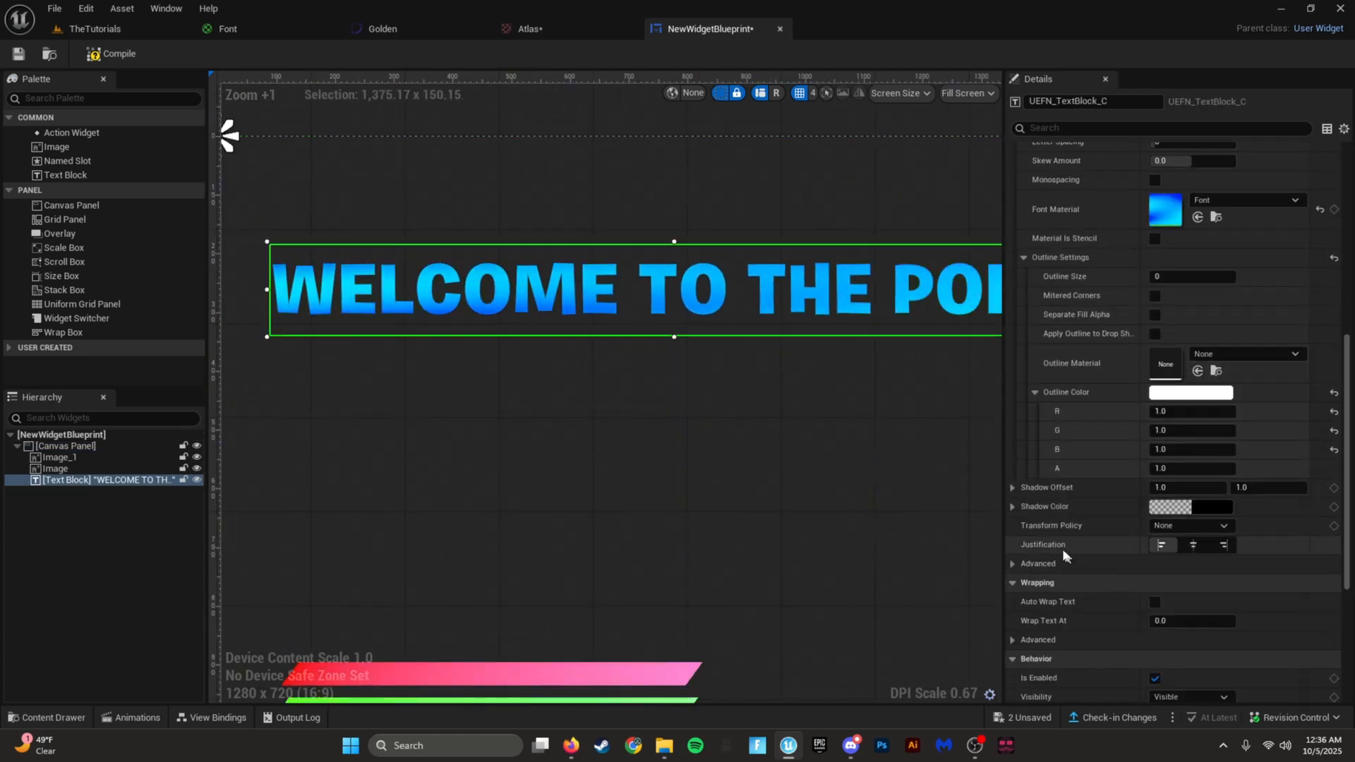
{"action": "scroll", "coordinate": [1111, 307], "scroll_direction": "up", "scroll_amount": 3}
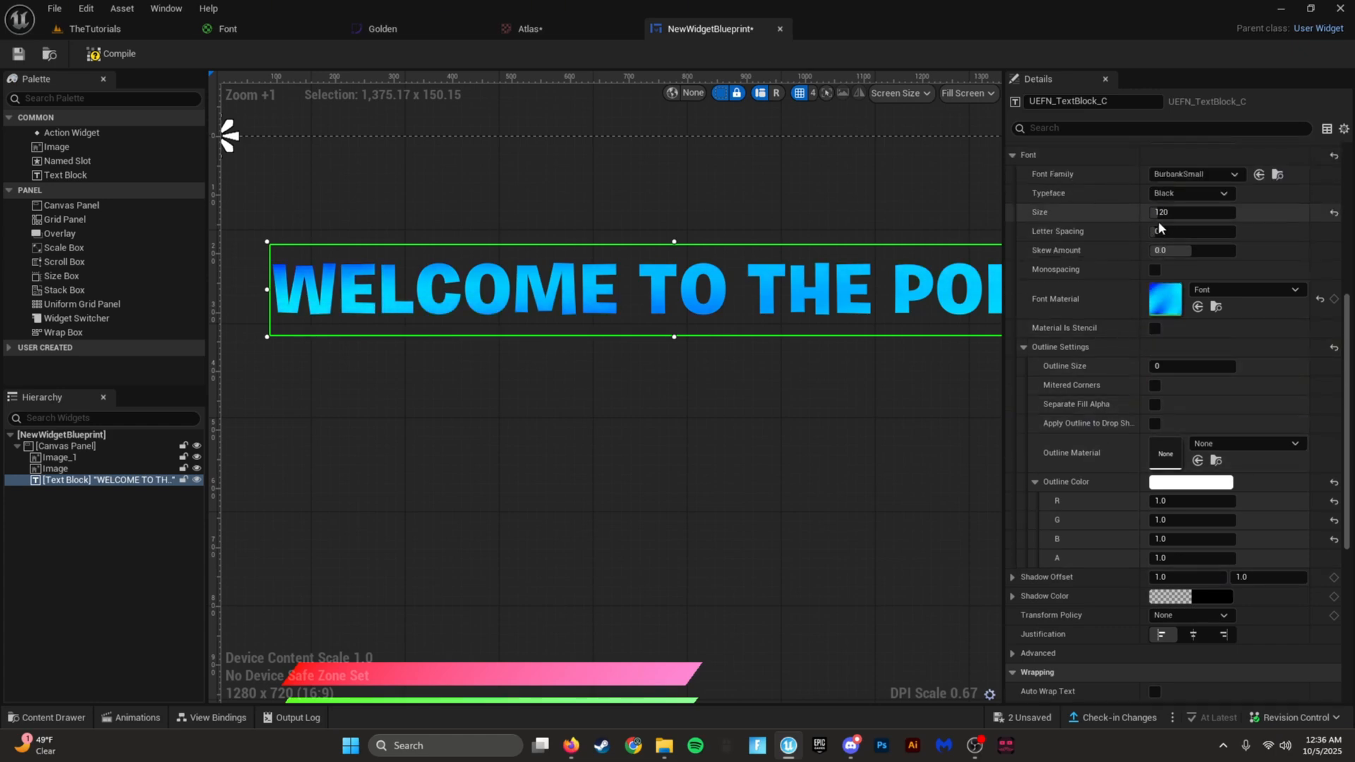
{"action": "mouse_move", "coordinate": [1167, 366]}
{"action": "left_mouse_down"}
{"action": "mouse_move", "coordinate": [1193, 366]}
{"action": "mouse_move", "coordinate": [1168, 366]}
{"action": "left_mouse_up"}
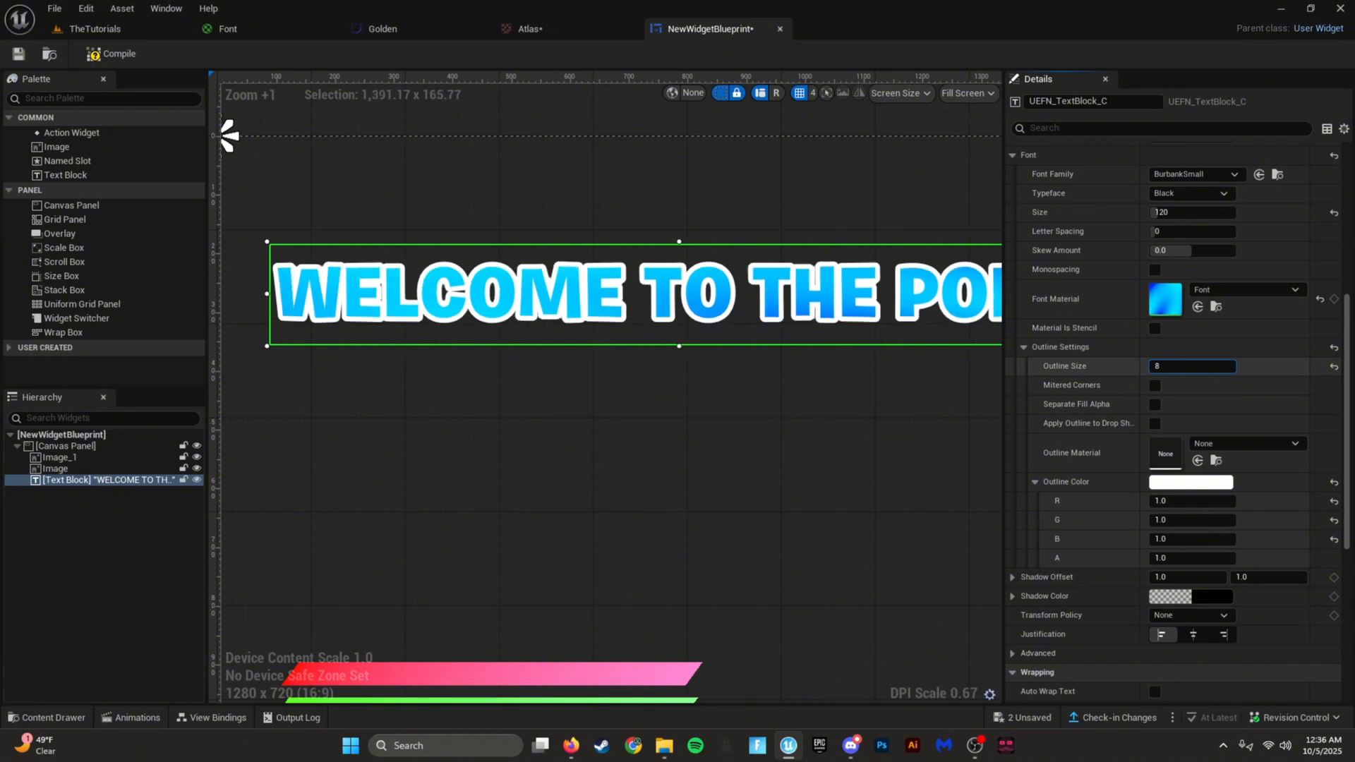
{"action": "left_click", "coordinate": [1161, 482]}
{"action": "left_click", "coordinate": [1065, 490]}
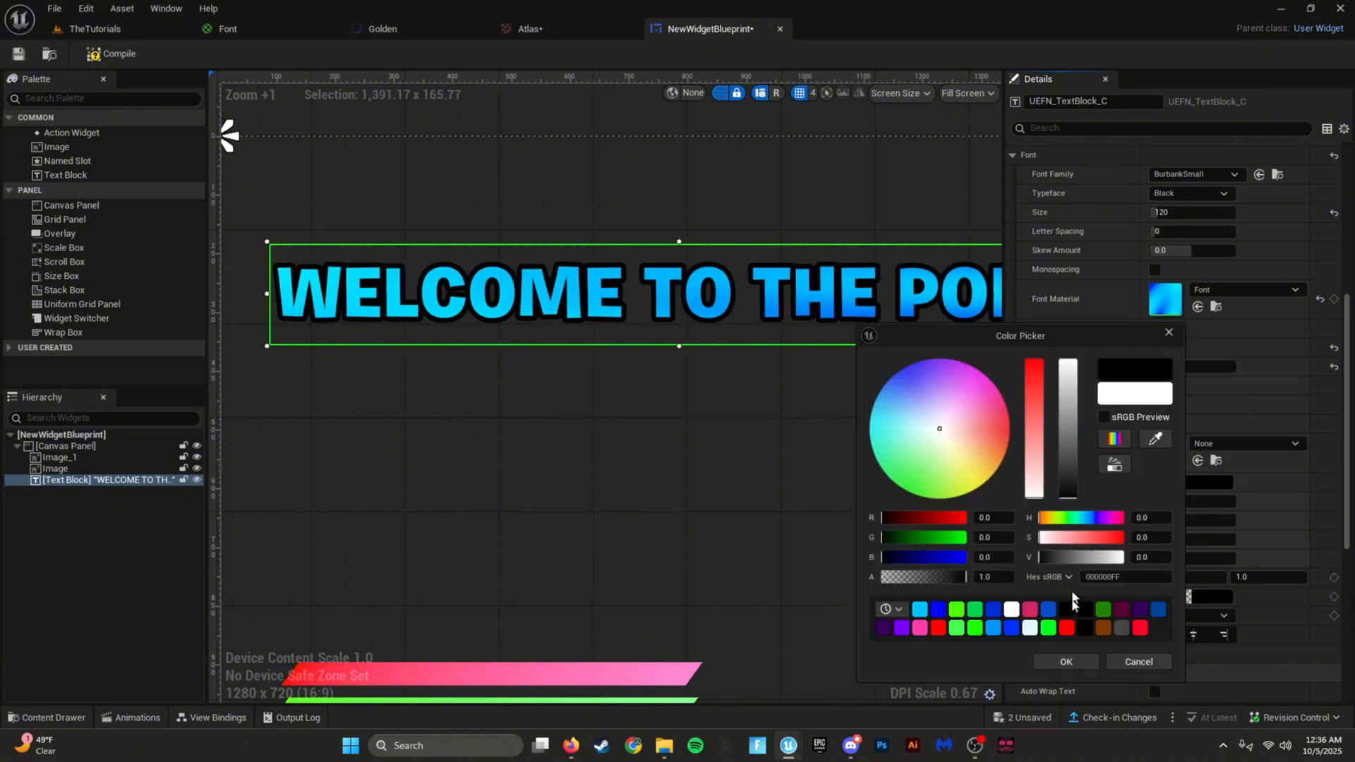
{"action": "left_click", "coordinate": [1060, 664]}
{"action": "left_click", "coordinate": [721, 568]}
Step: Move the WELCOME TO THE POI!!! text block to the canvas's upper middle, at position X 332, Y 64
{"action": "scroll", "coordinate": [722, 567], "scroll_direction": "down", "scroll_amount": 2}
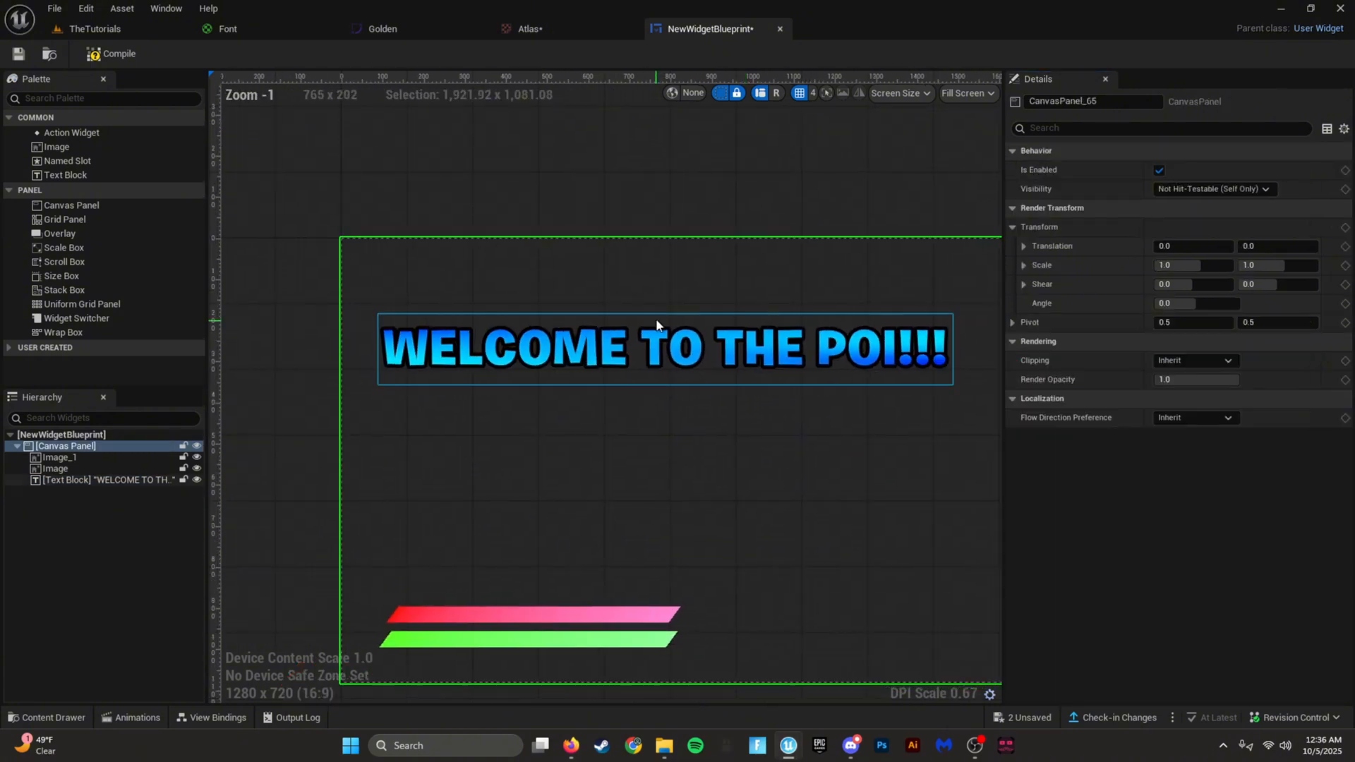
{"action": "left_click", "coordinate": [838, 297]}
{"action": "left_click_drag", "start_coordinate": [837, 297], "coordinate": [840, 308]}
{"action": "right_click_drag", "start_coordinate": [840, 392], "coordinate": [611, 399]}
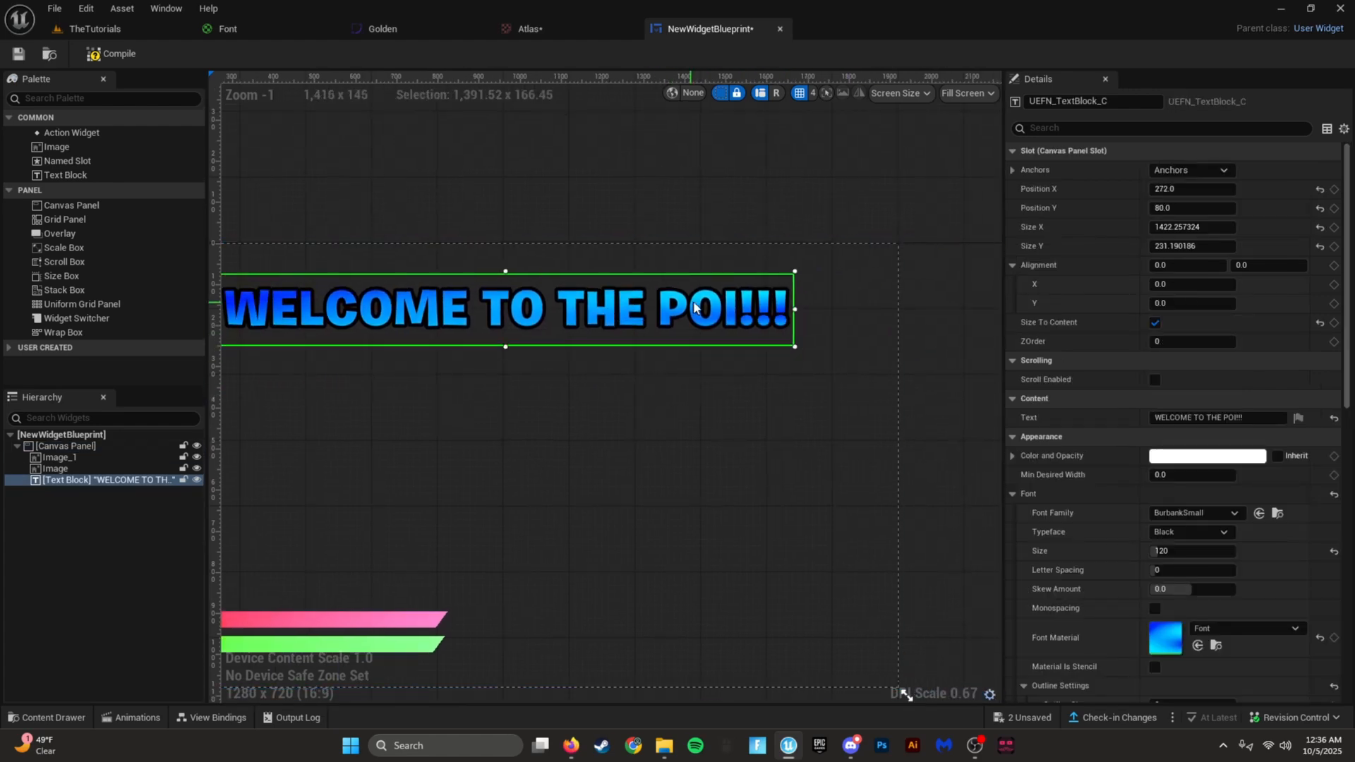
{"action": "left_click_drag", "start_coordinate": [613, 325], "coordinate": [632, 317]}
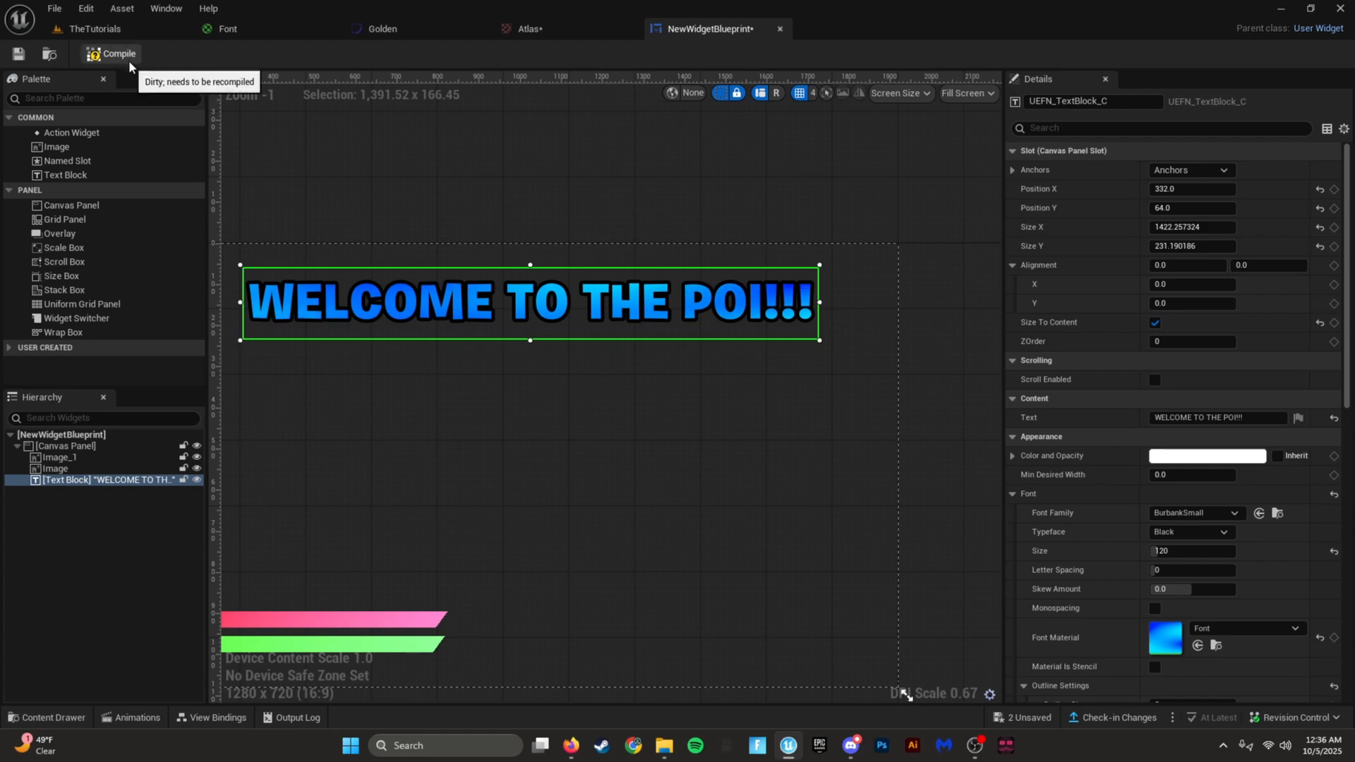